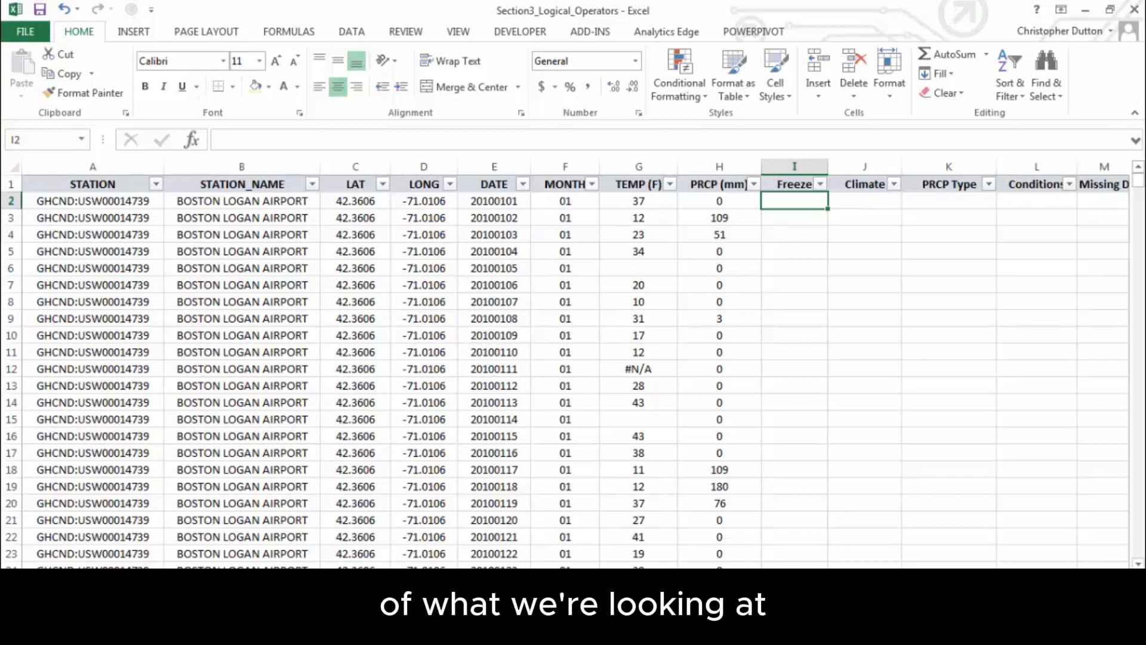
Review the weather data's source columns from STATION through PRCP (mm) along row 2.
key(Left)
key(Left)
key(Left)
key(Left)
key(Left)
key(Left)
key(Left)
key(Left)
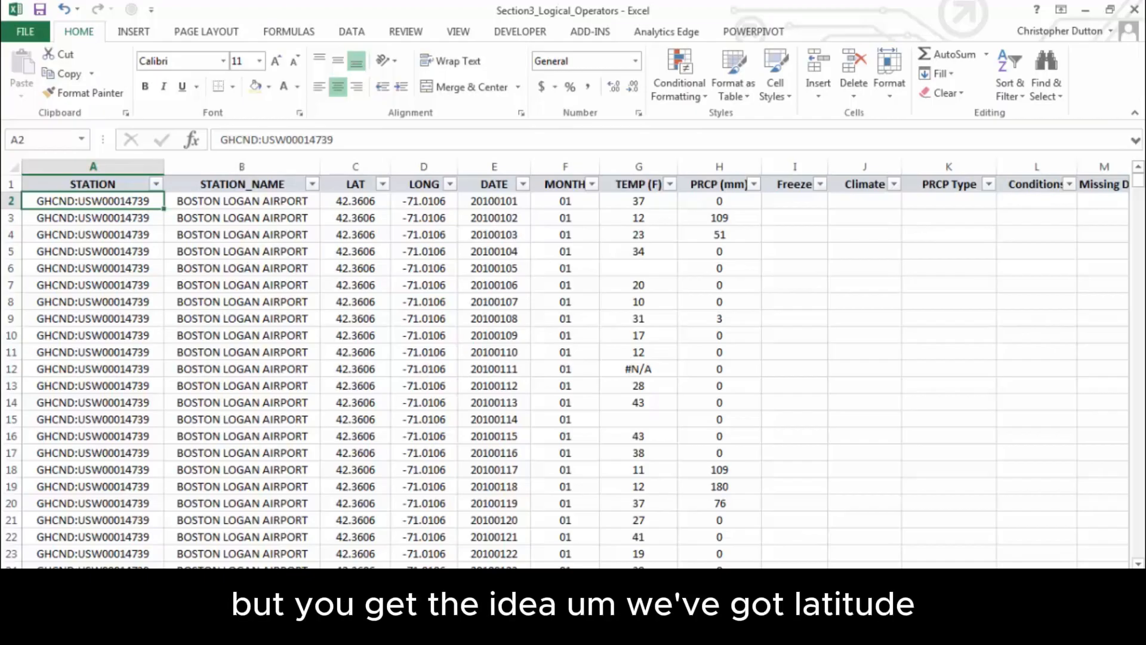
key(Right)
key(Right)
key(Right)
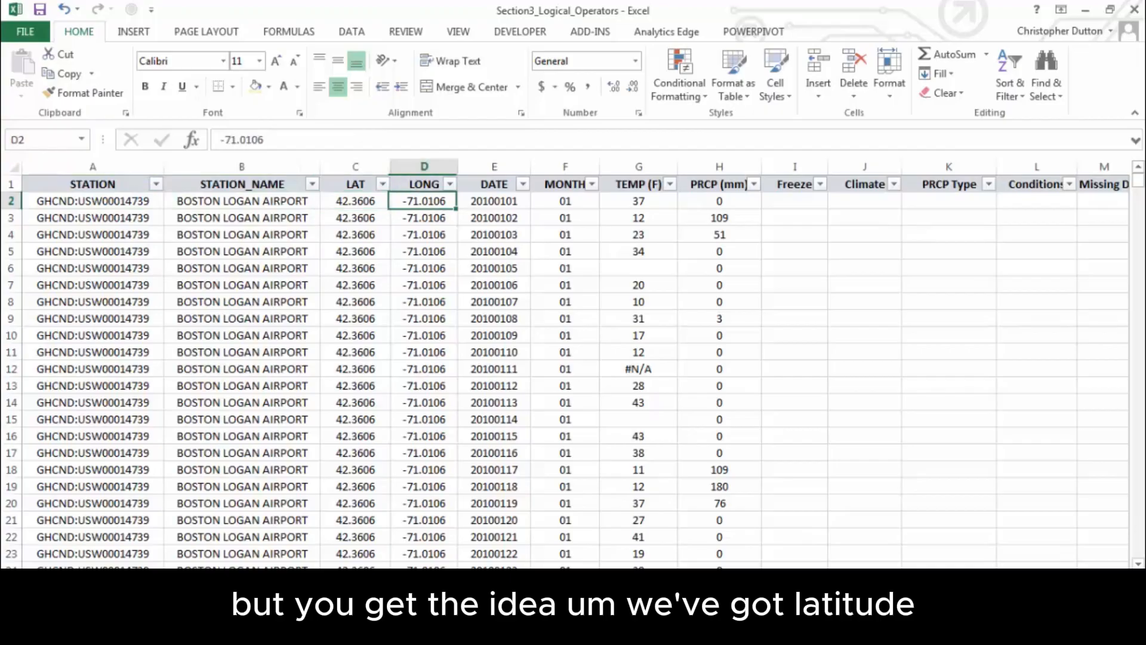
key(Right)
key(Right)
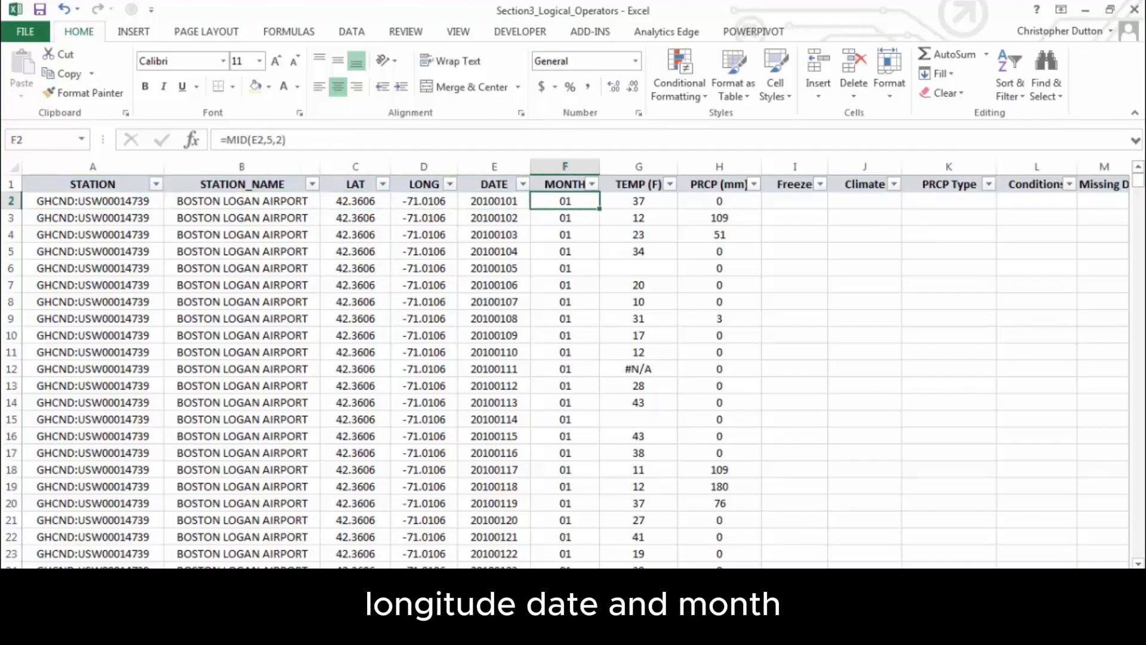
key(Right)
key(Right)
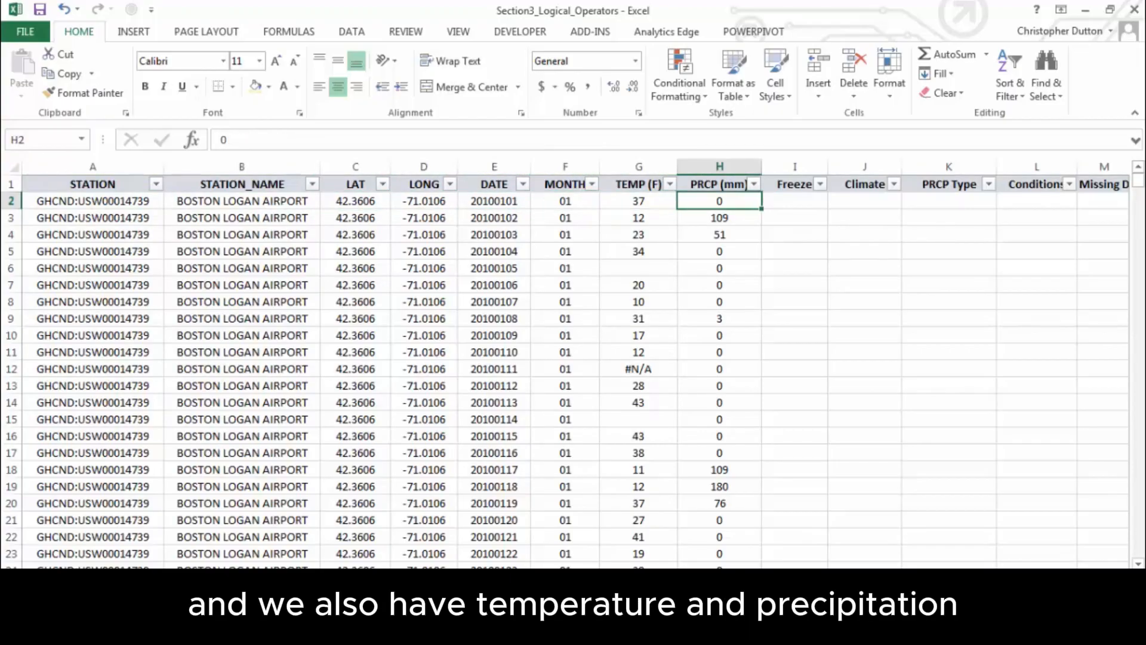
key(Left)
key(Right)
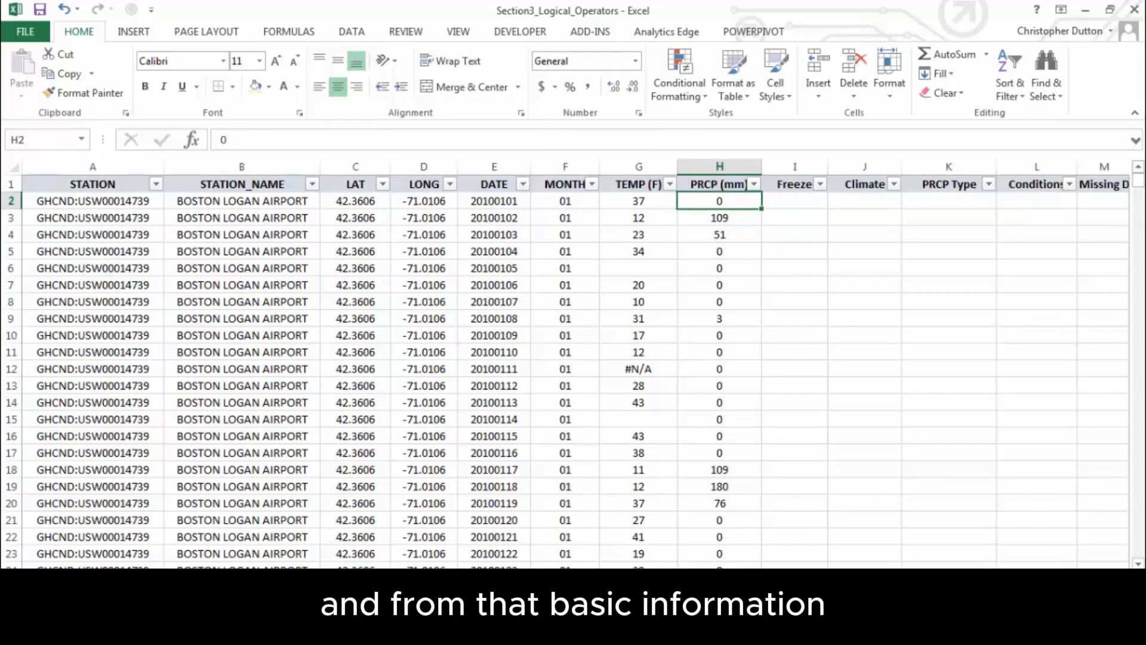
Review the headers of the category columns Freeze, Climate, PRCP Type and Conditions, returning to Freeze.
key(Up)
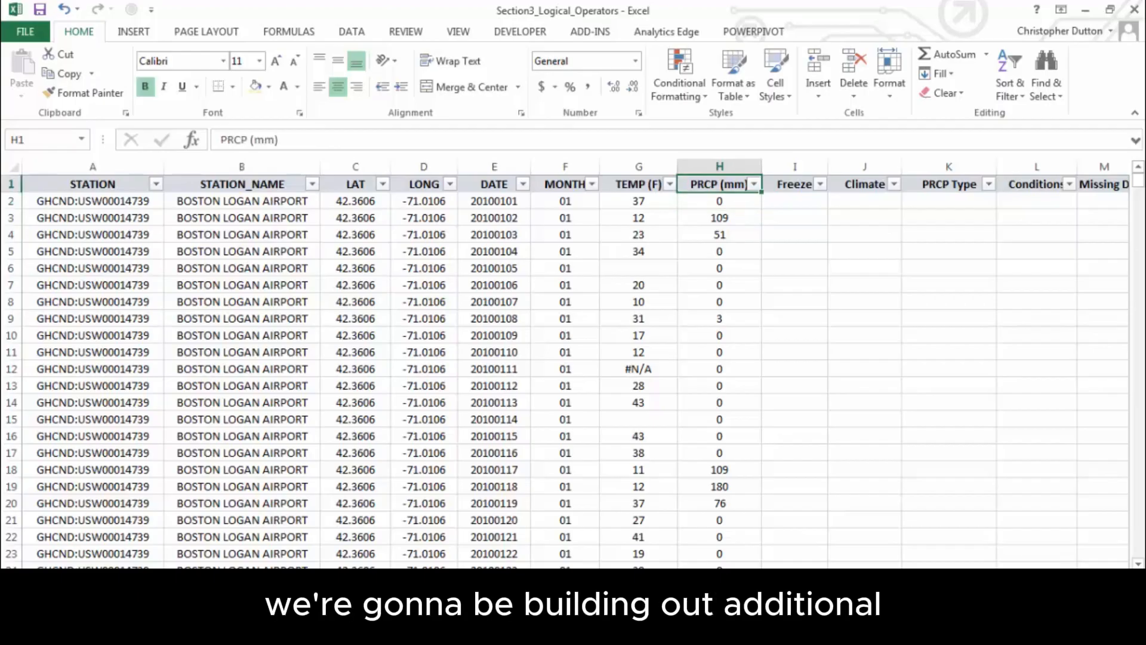
key(Right)
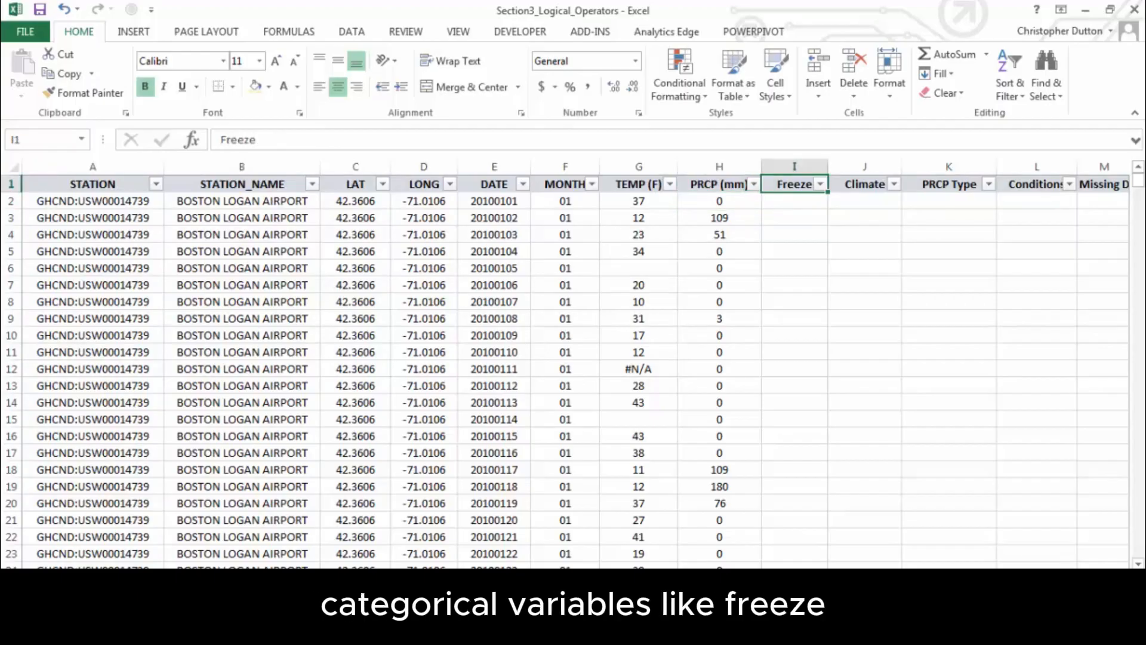
key(Right)
key(Right)
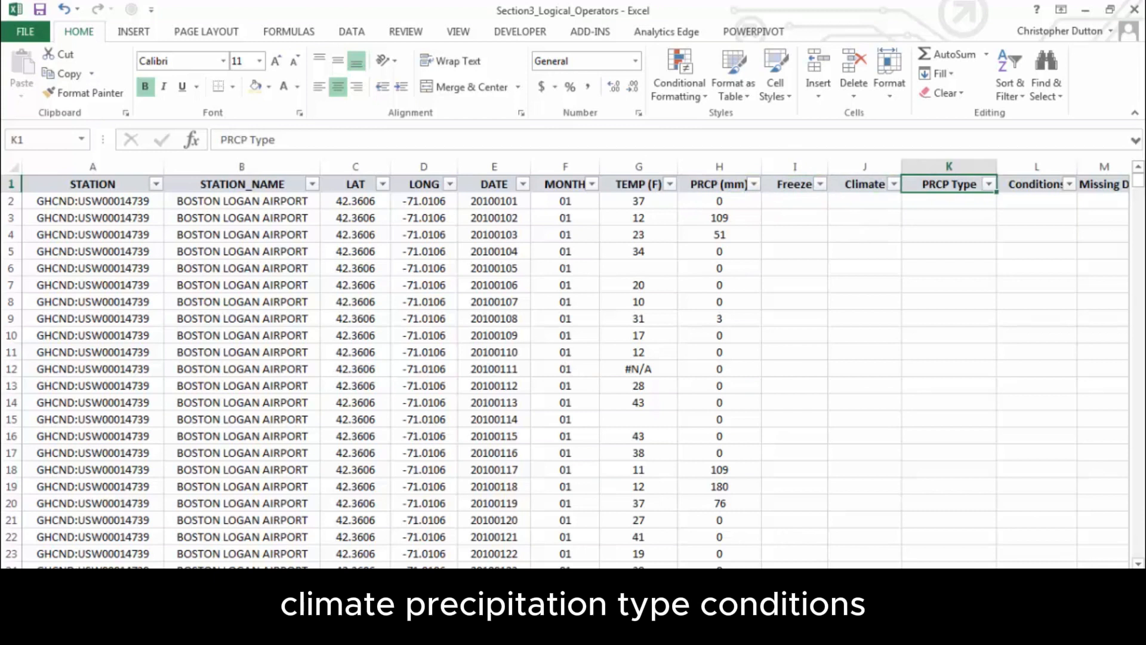
key(Right)
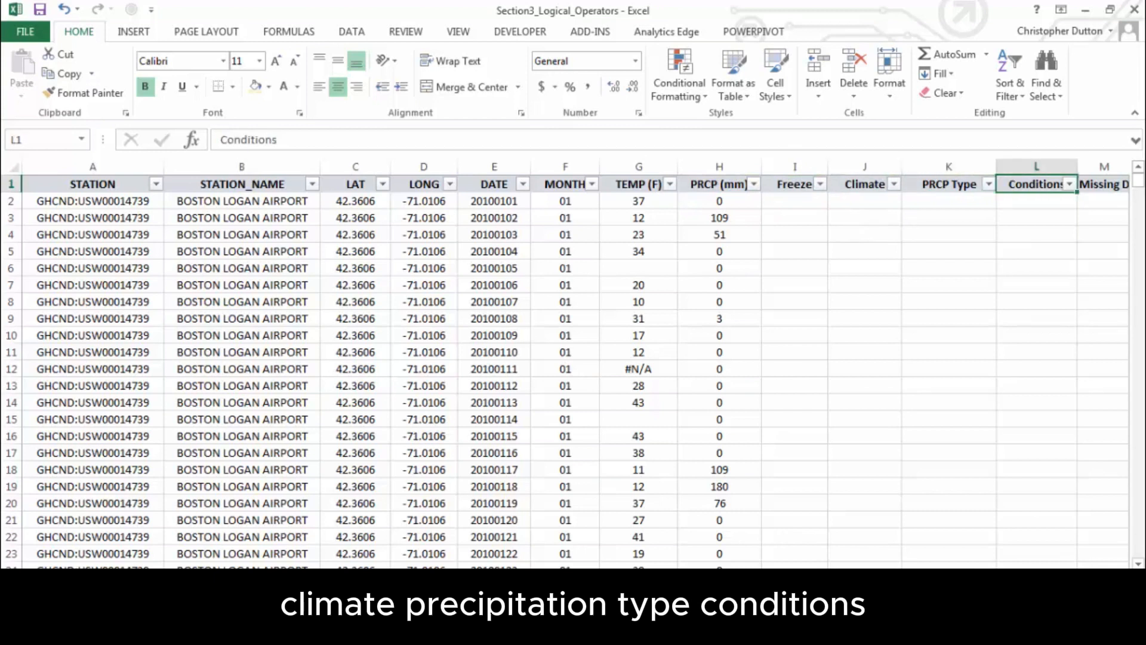
key(Left)
key(Left)
key(Left)
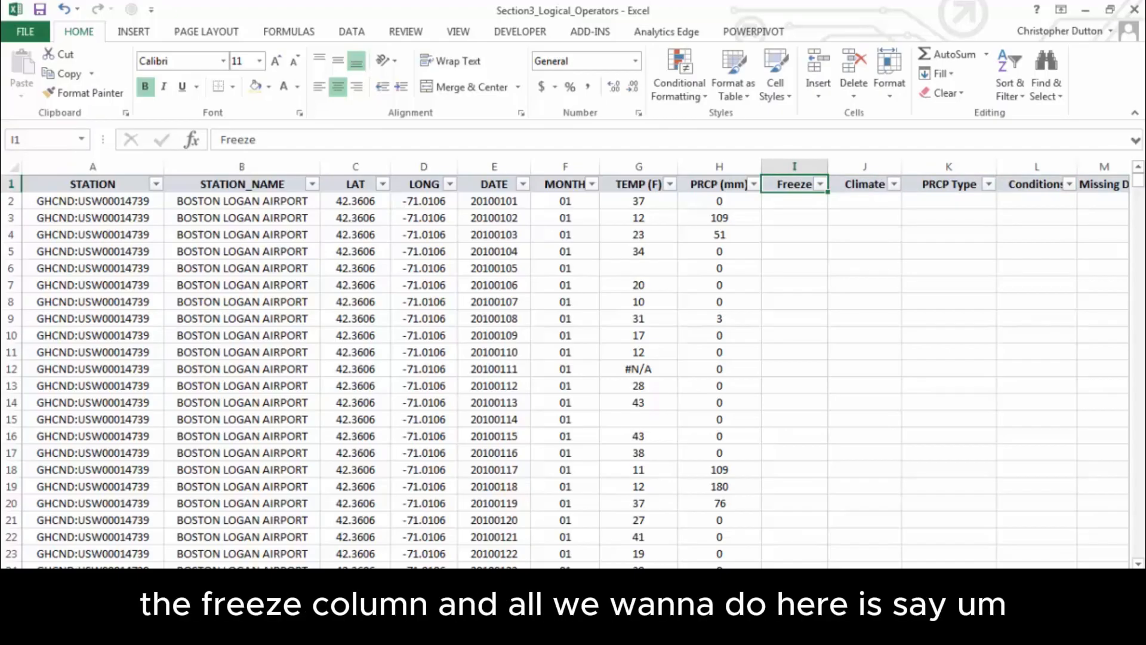
Enter the formula =IF(G2<32,"Yes","No") in cell I2 of the Freeze column.
click(794, 202)
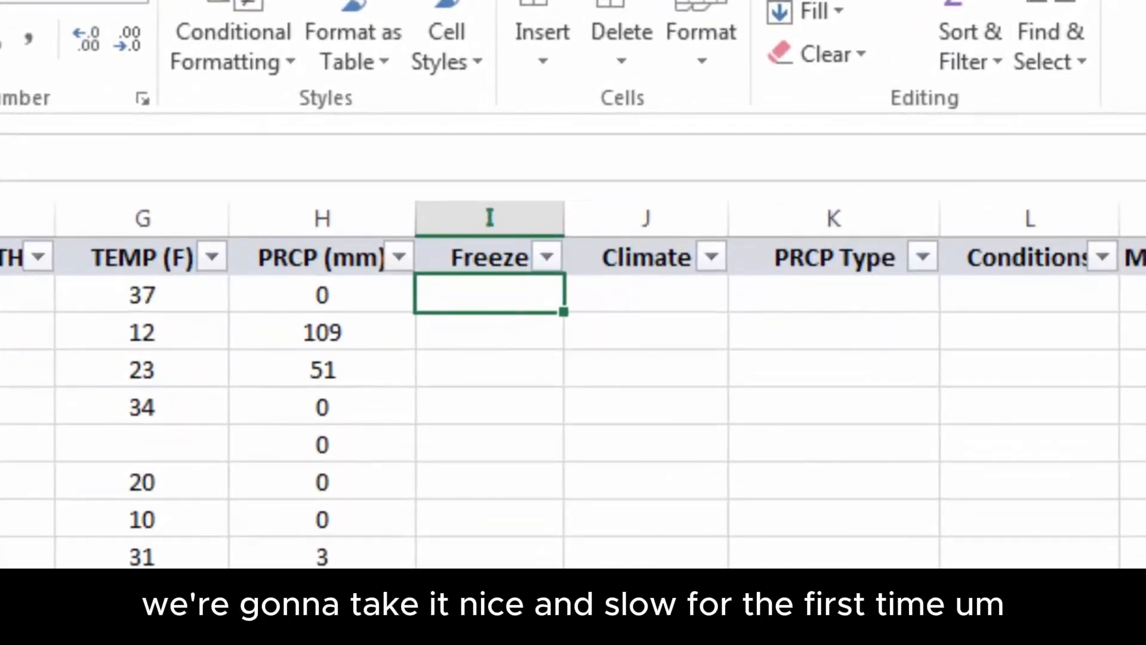
text(=)
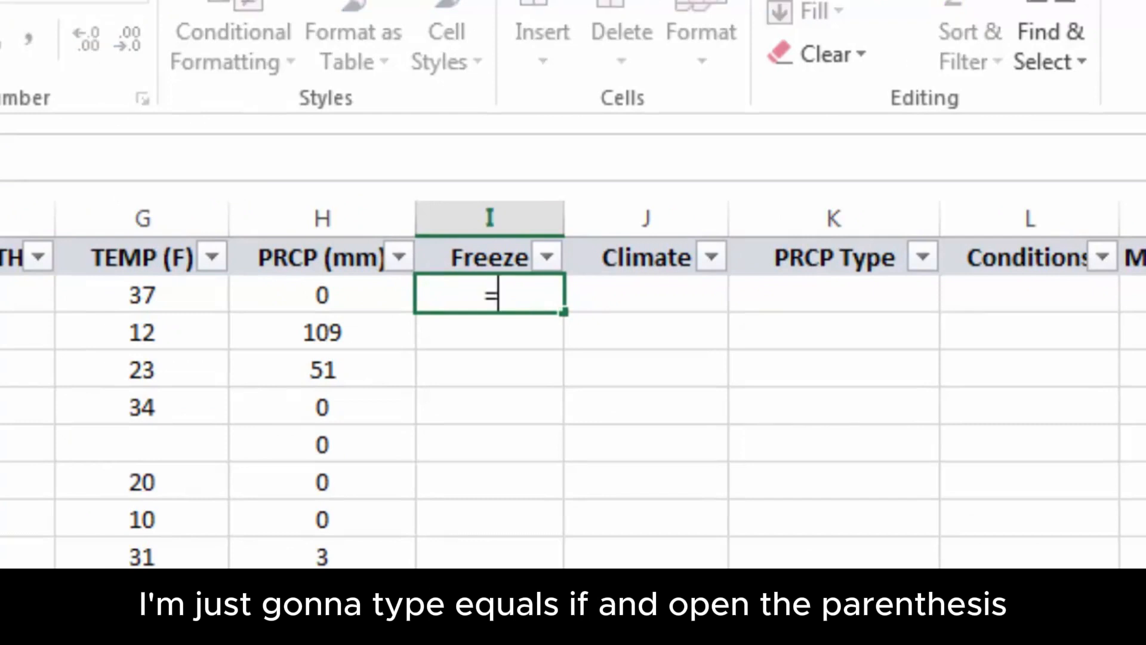
text(if()
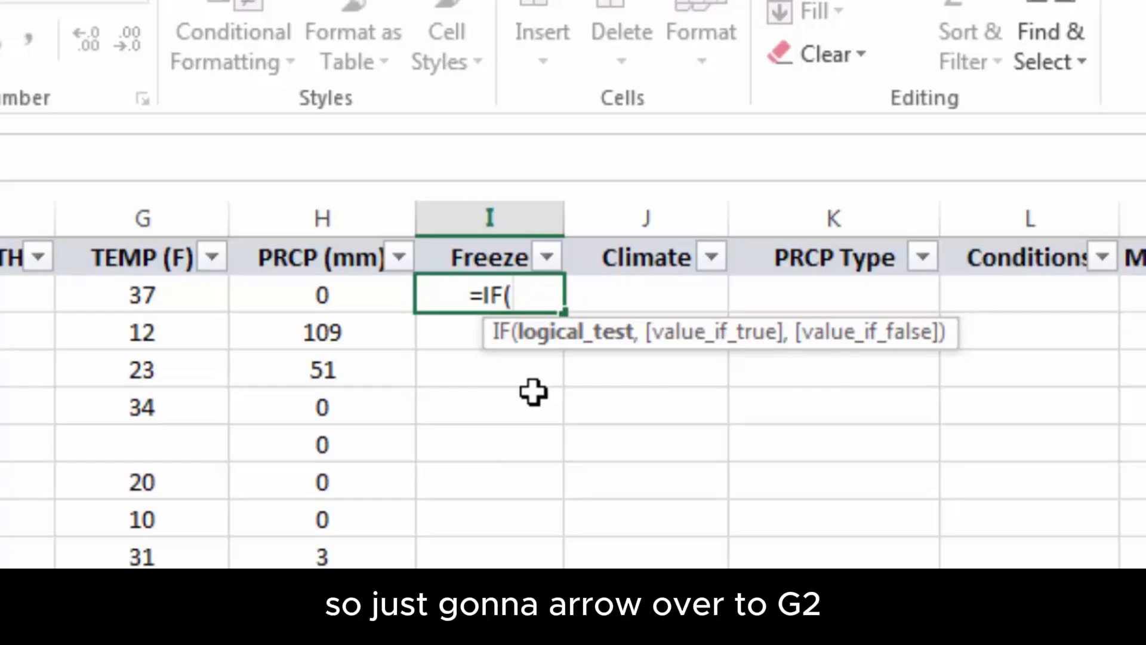
key(Left)
key(Left)
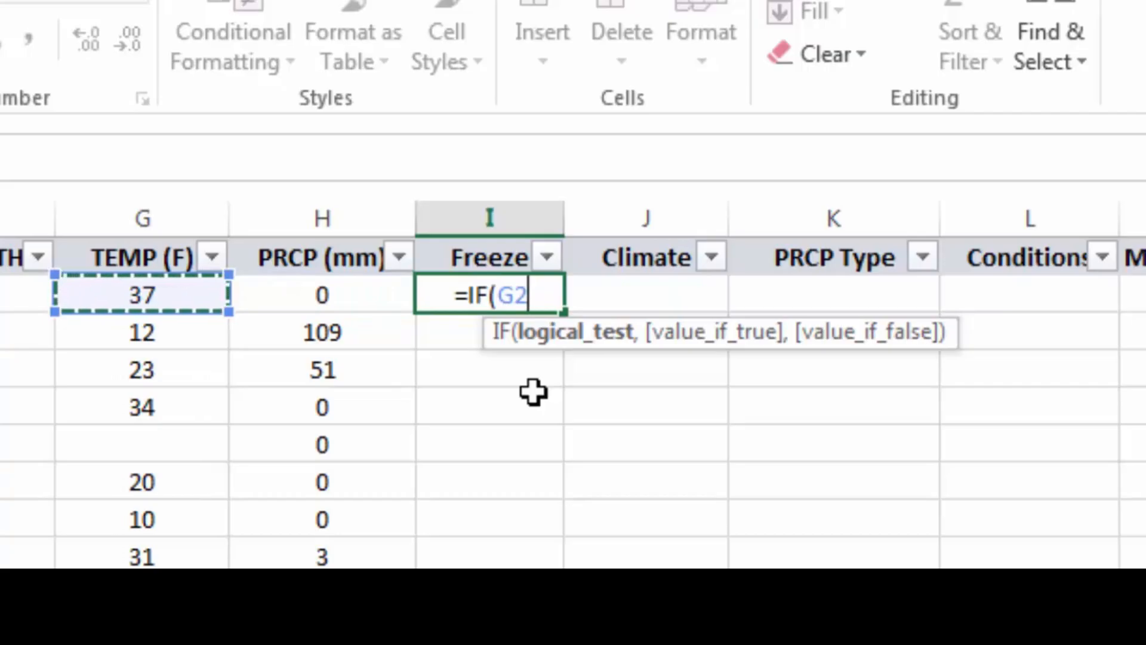
text(<32)
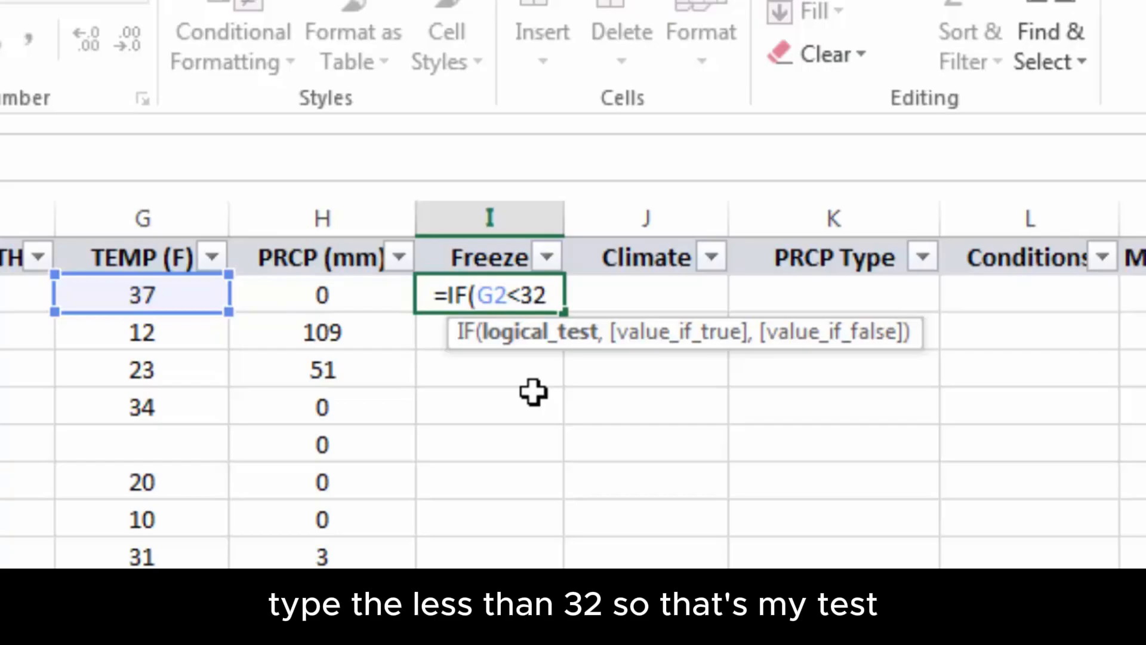
text(,)
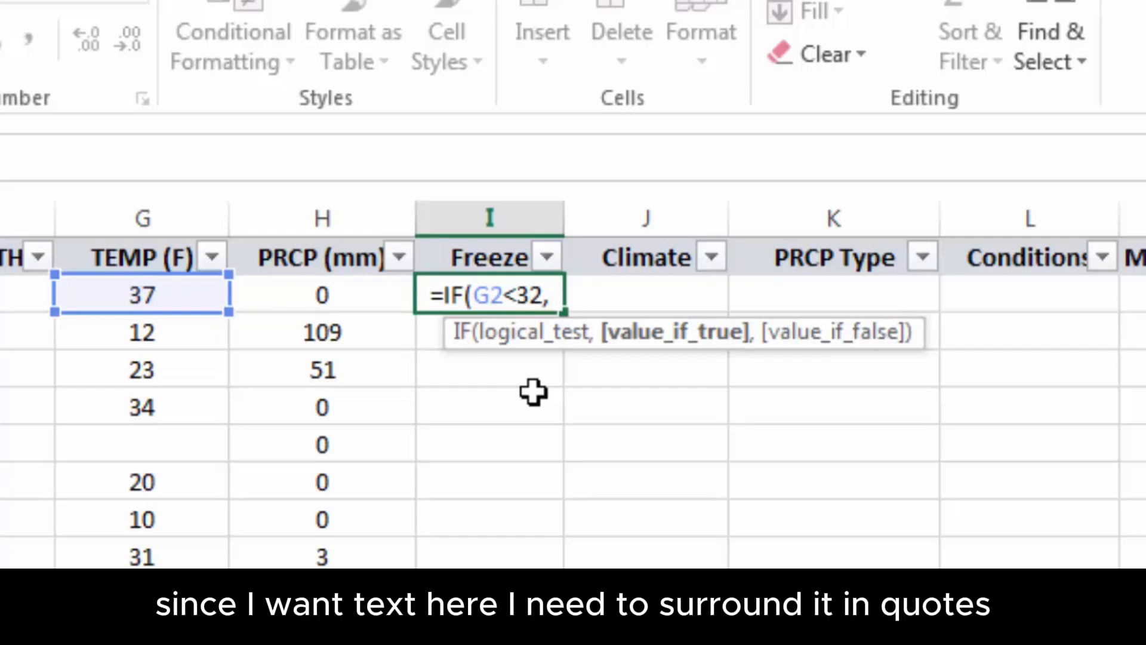
text(")
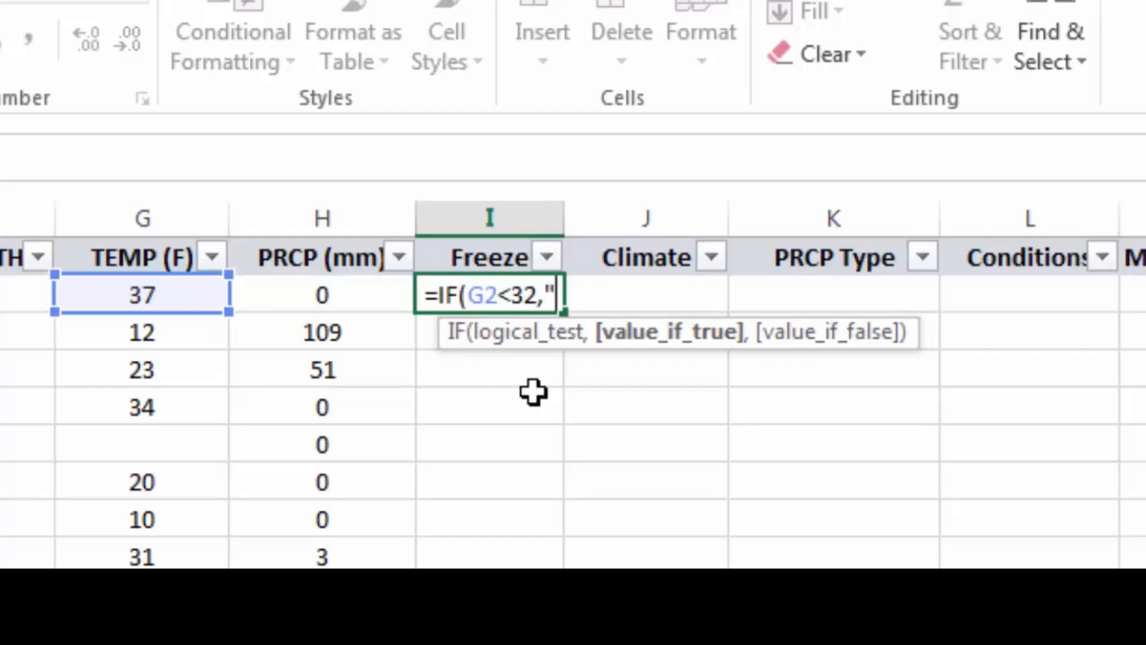
text(Yes")
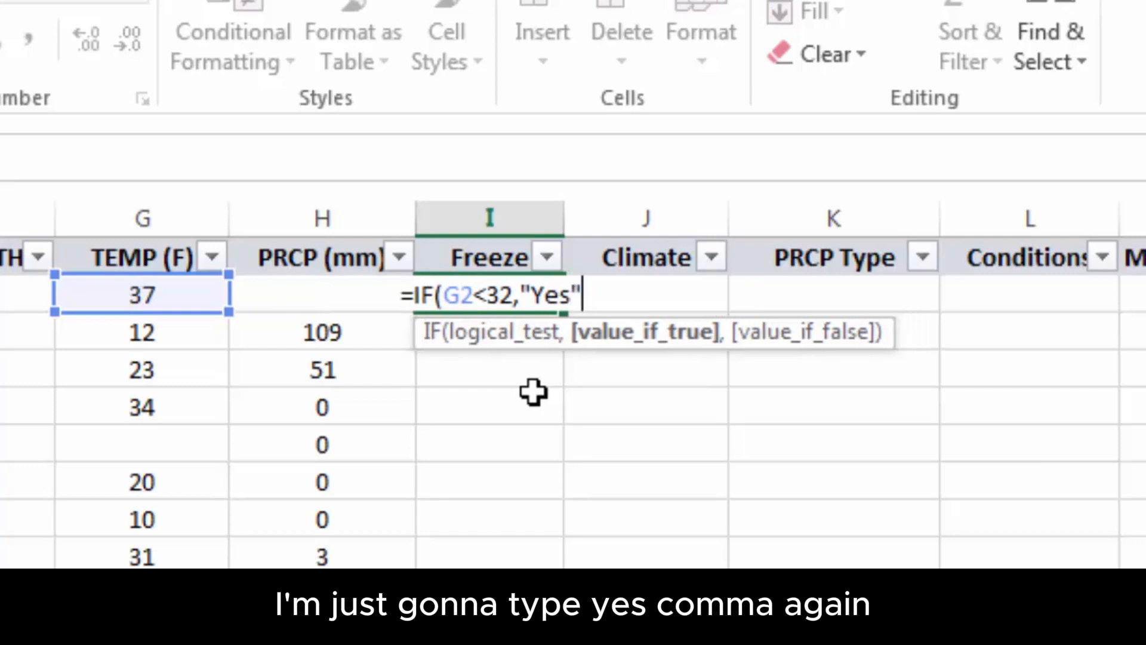
text(,)
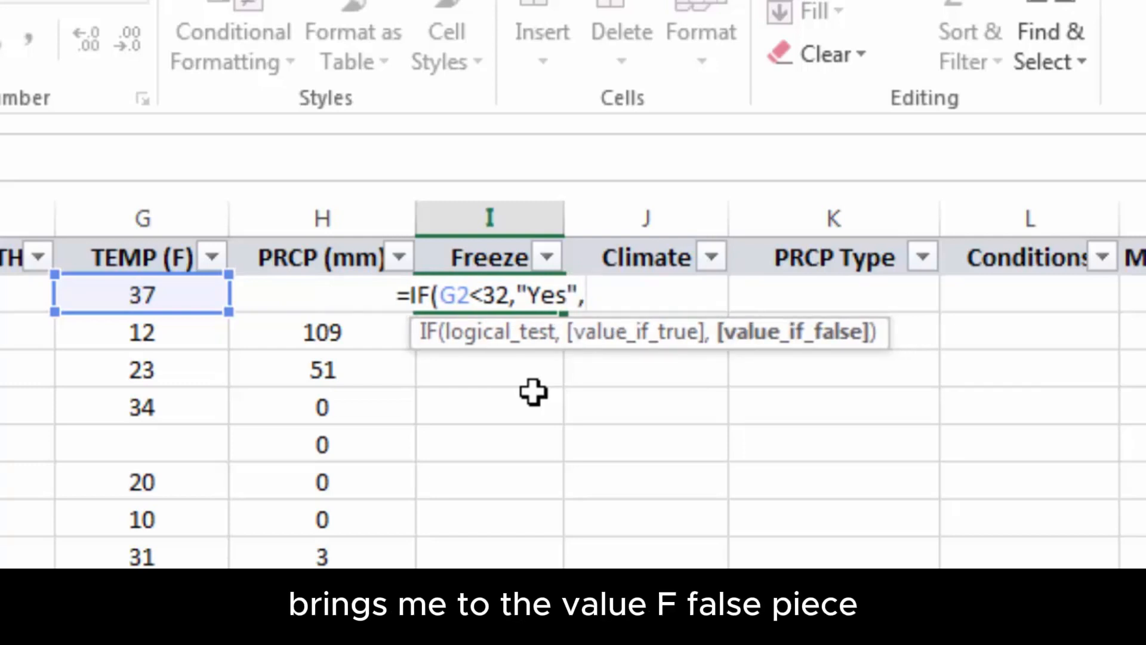
text("No)
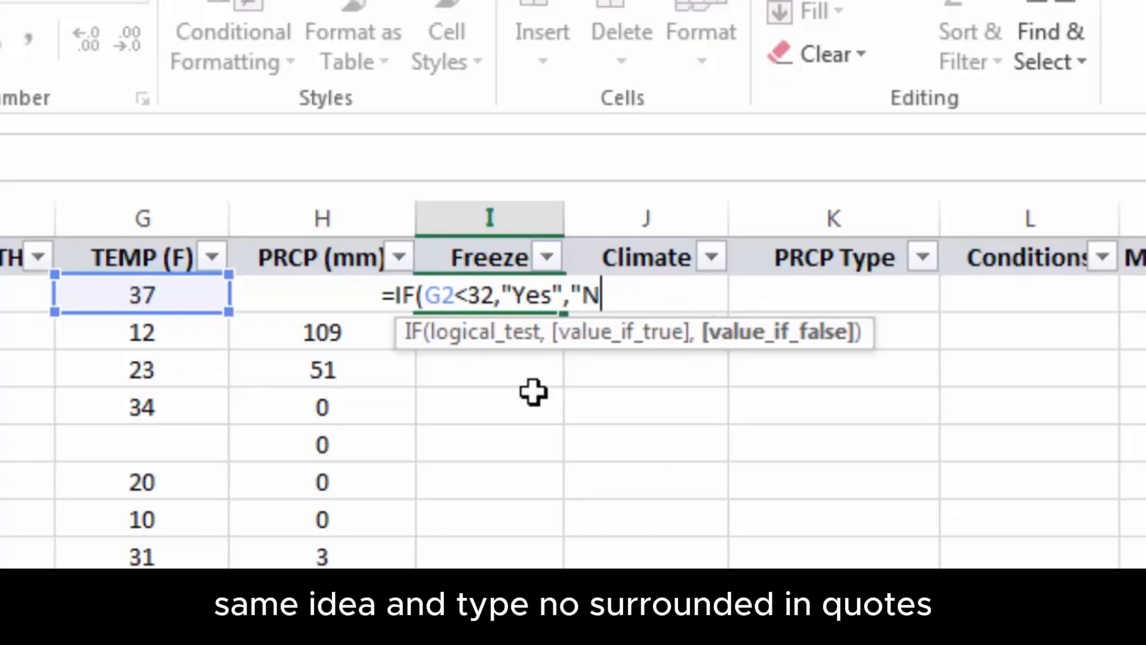
text("))
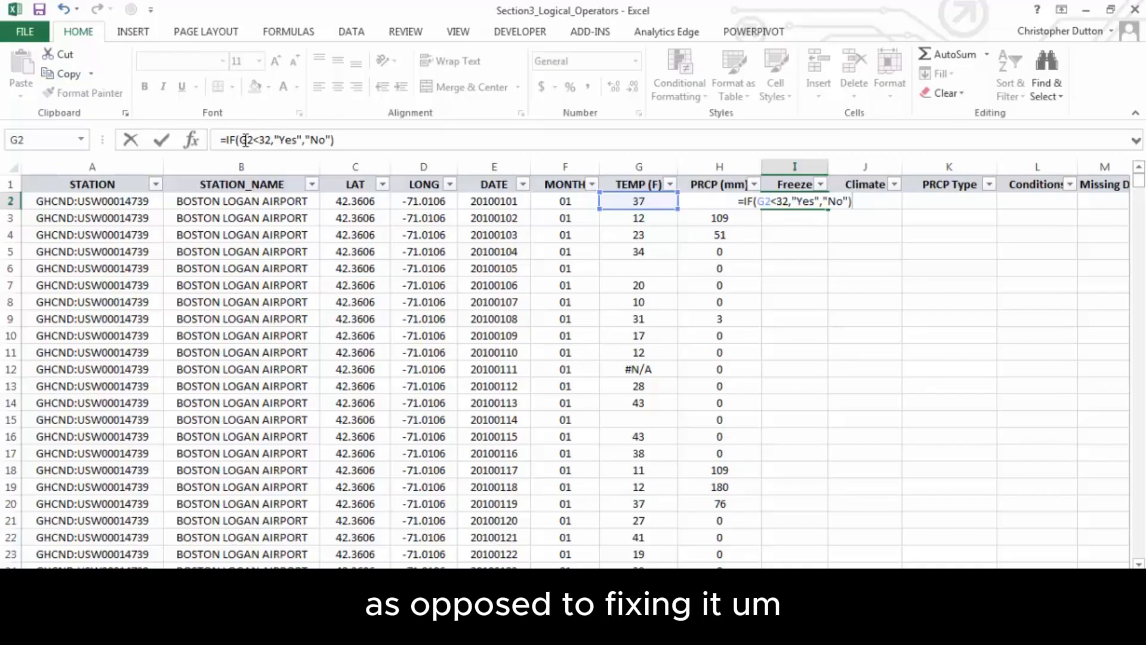
key(Return)
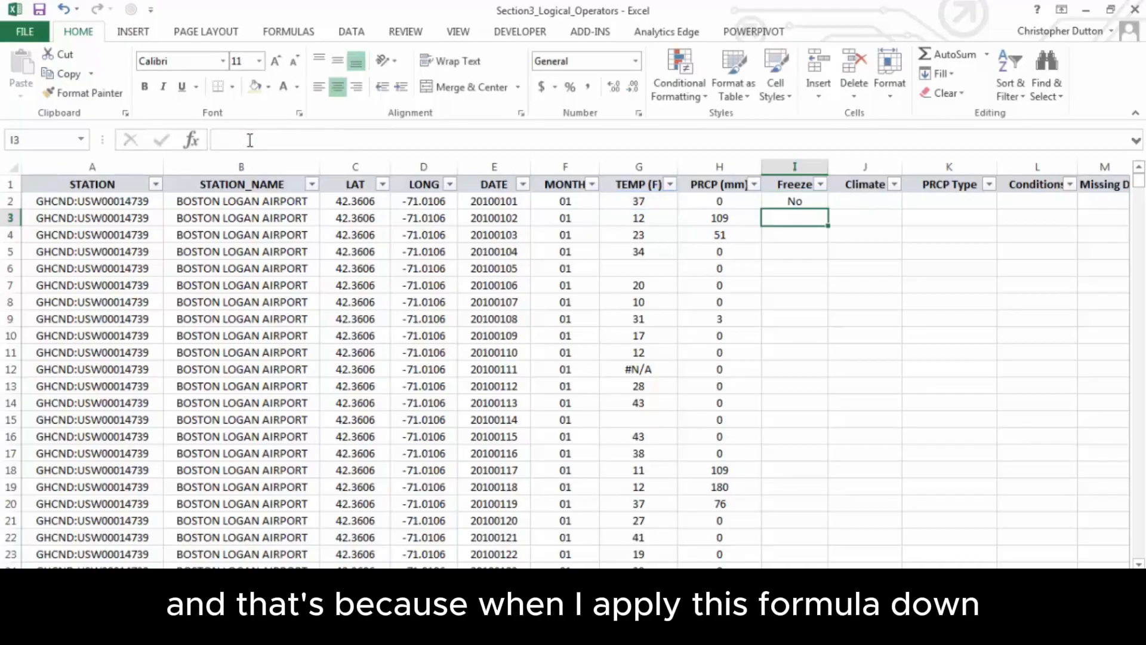
Fill the IF formula from I2 down the whole Freeze column.
click(800, 199)
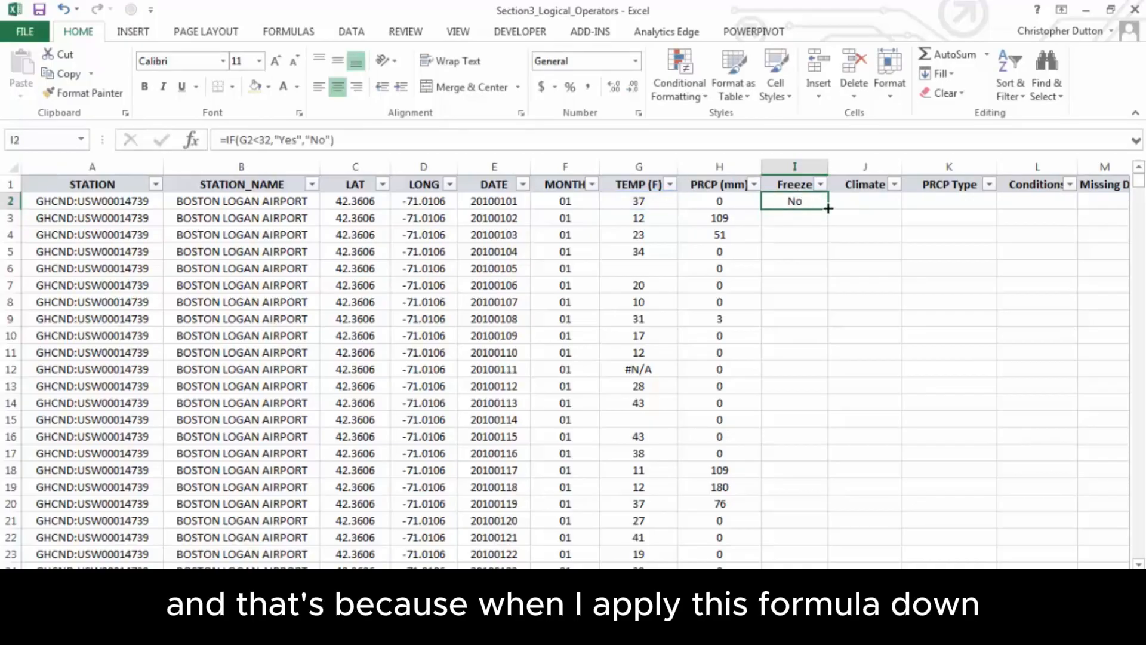
double_click(830, 210)
click(806, 203)
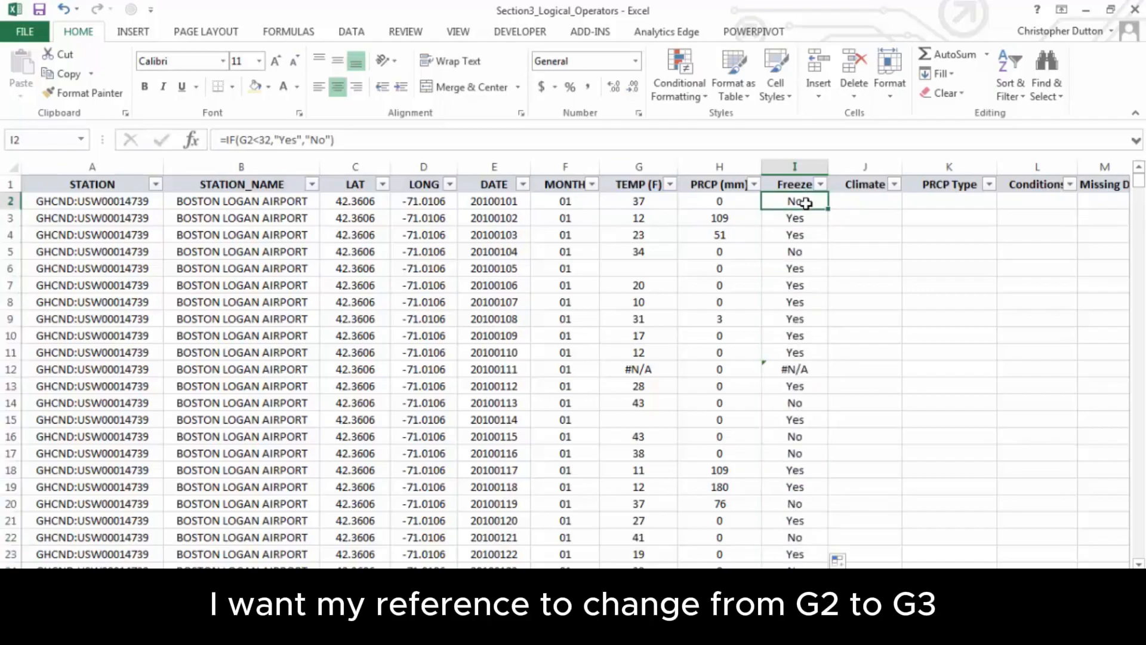
Check that the filled Freeze formulas refer to the temperature in their own row and extend down the data.
key(Down)
key(Down)
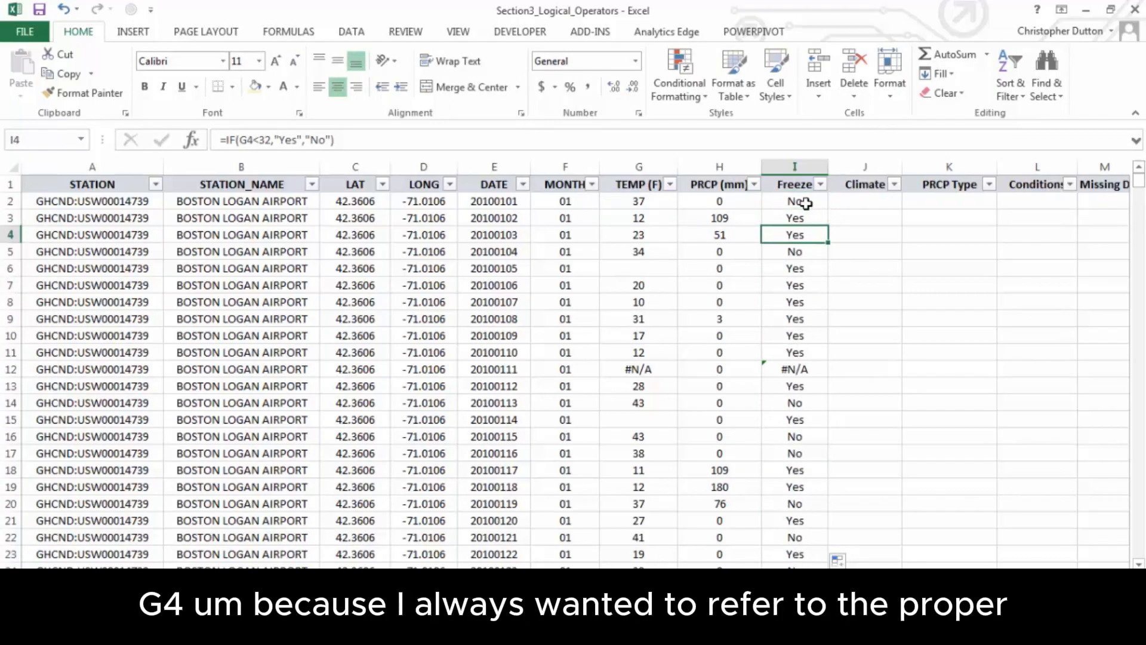
key(Left)
key(Left)
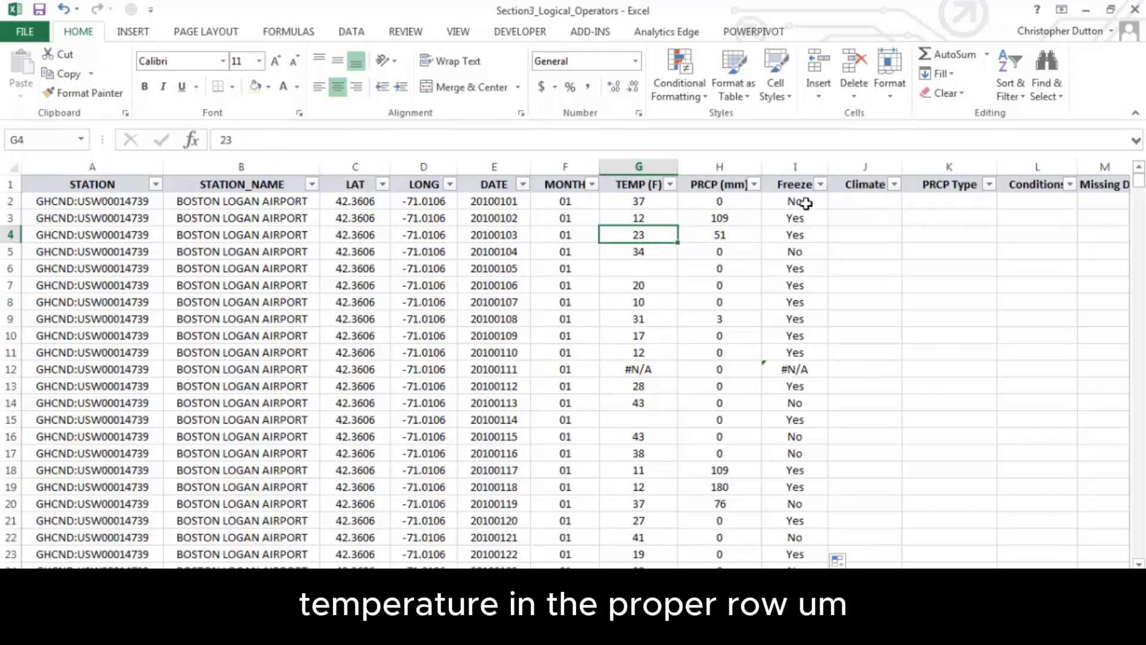
key(Right)
key(Right)
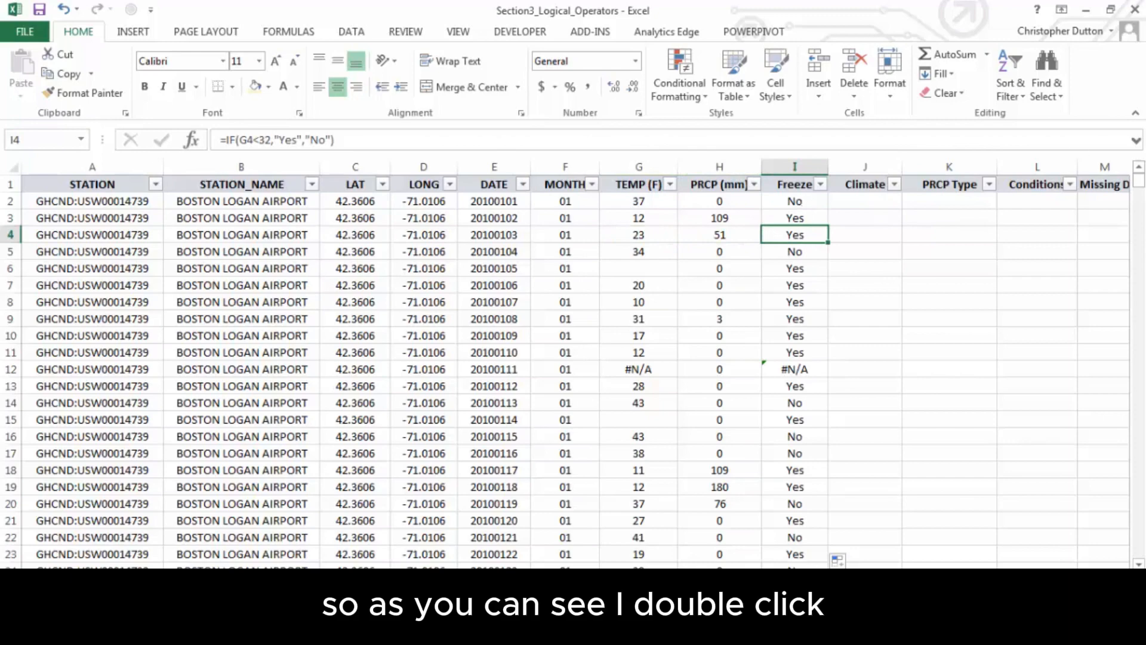
mouse_move(1140, 187)
mouse_down()
mouse_move(1144, 567)
mouse_move(1128, 424)
mouse_move(1137, 179)
mouse_up()
click(1140, 564)
click(1140, 564)
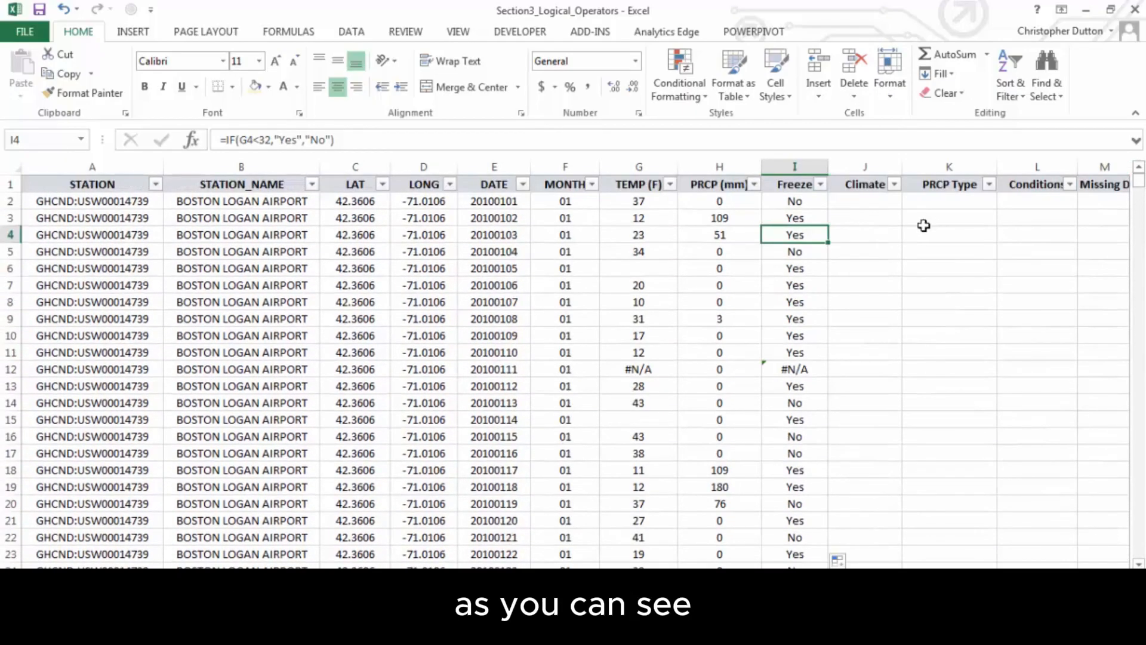
Examine the TEMP (F) column from row 6 to row 12 for blank and #N/A values.
click(667, 269)
key(Down)
key(Down)
key(Down)
key(Down)
key(Down)
key(Down)
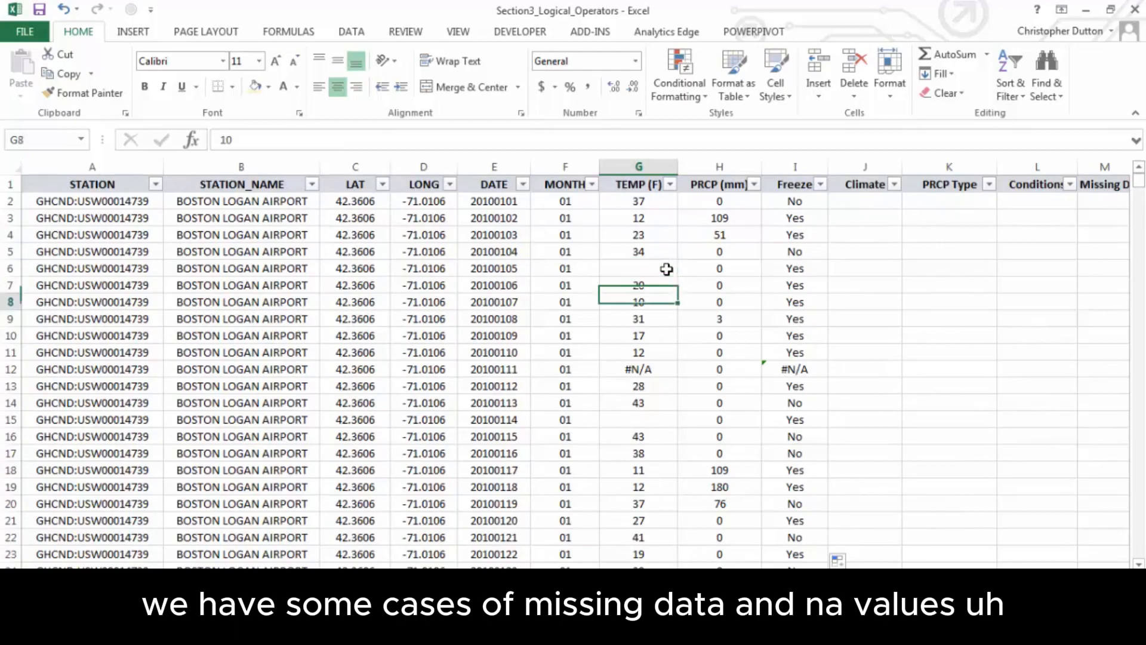
key(Up)
key(Up)
key(Up)
key(Up)
key(Up)
key(Up)
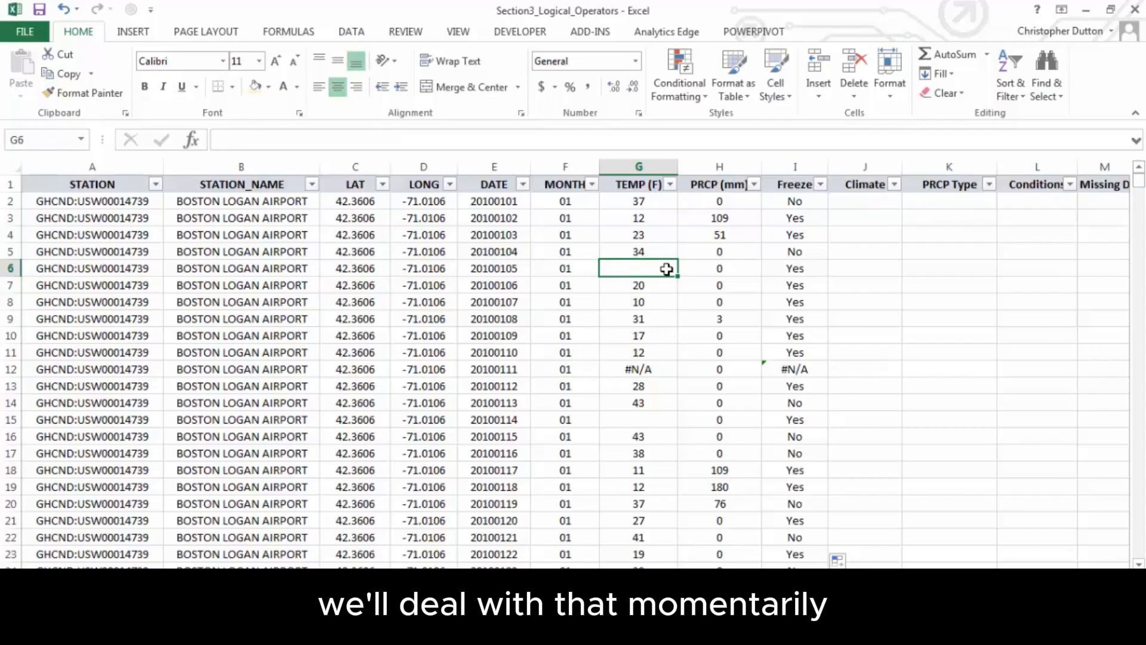
Compare the temperatures in the upper rows, from row 5 up to row 2, with their Freeze results.
key(Up)
key(Right)
key(Left)
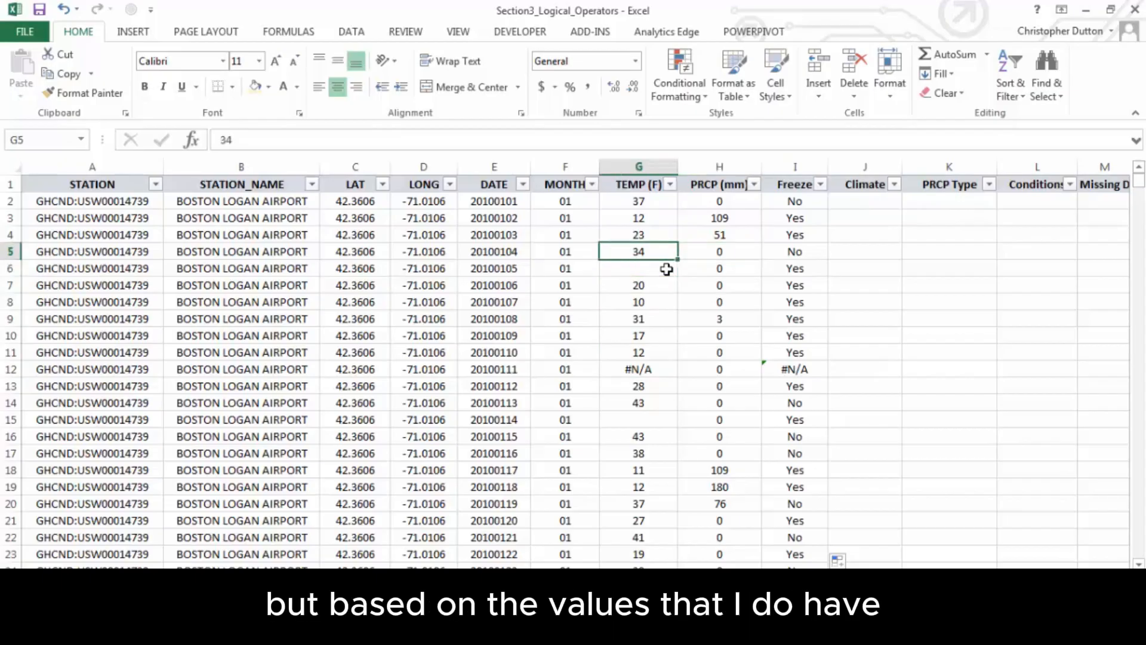
key(Up)
key(Up)
key(Up)
key(Right)
key(Right)
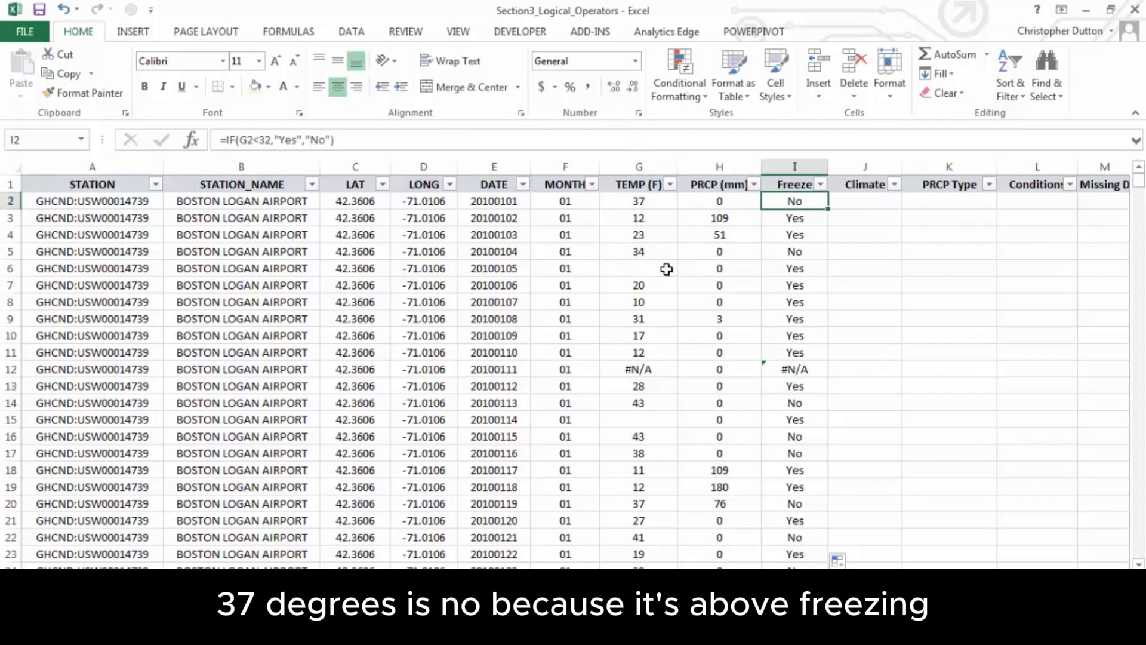
key(Left)
key(Left)
key(Down)
key(Down)
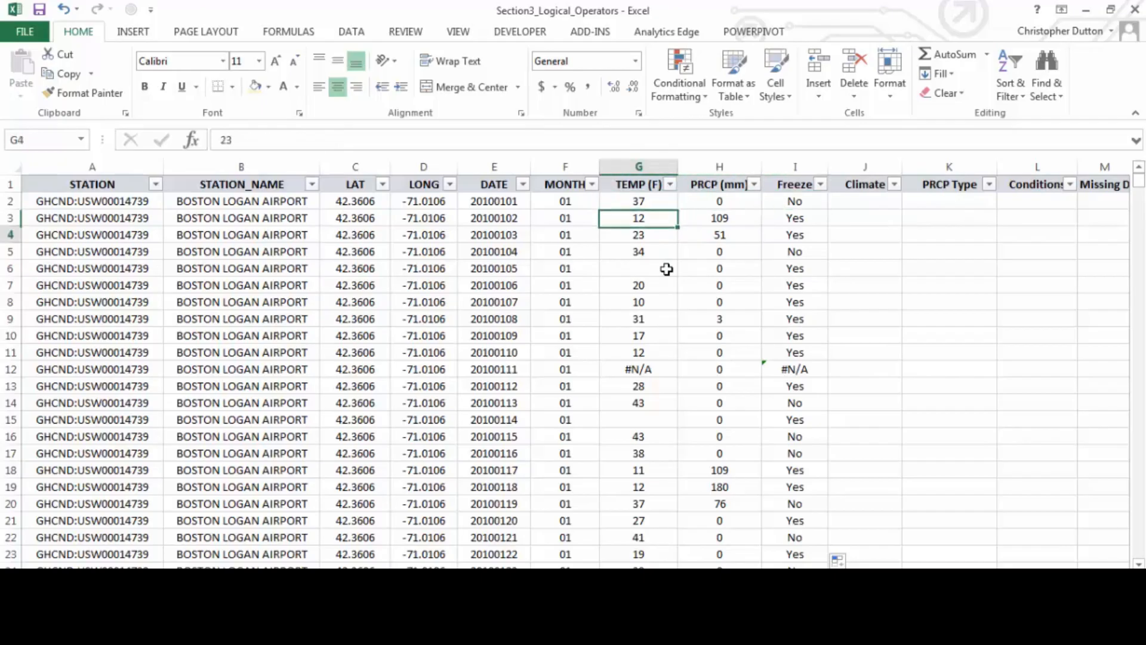
key(Right)
key(Right)
key(Right)
key(Left)
key(Left)
key(Left)
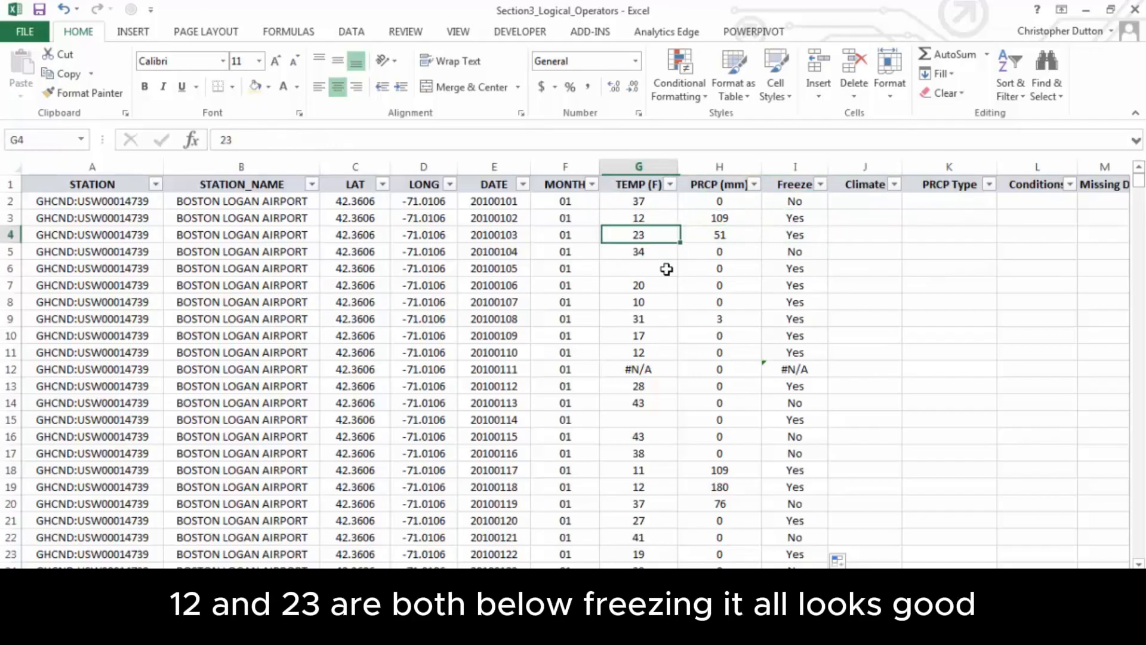
Check the temperatures further down to row 10 against the Freeze result in that row.
key(Down)
key(Down)
key(Down)
key(Down)
key(Down)
key(Down)
key(Right)
key(Right)
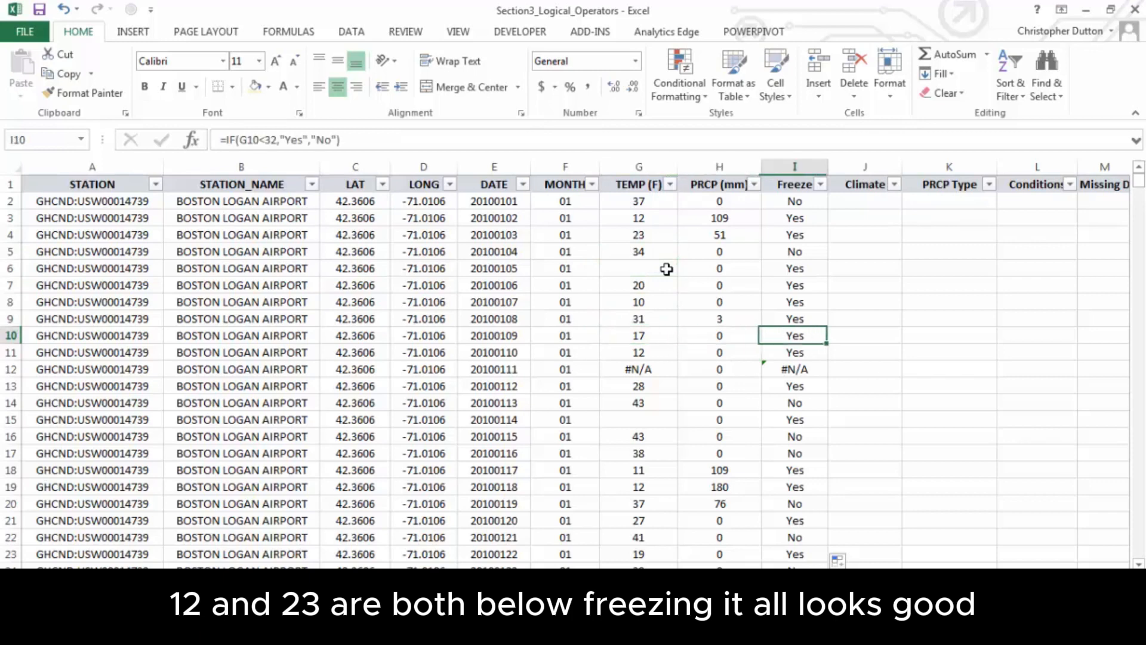
Review the Freeze results and their formulas from row 10 back up to row 2.
key(Up)
key(Up)
key(Up)
key(Up)
key(Up)
key(Up)
key(Up)
key(Up)
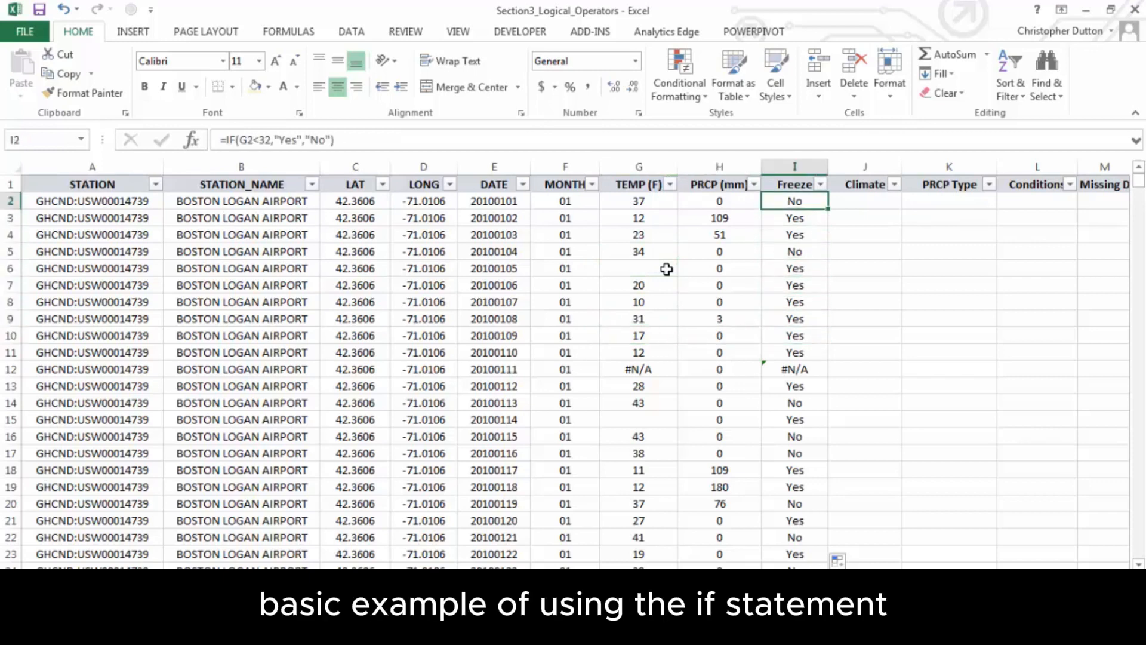
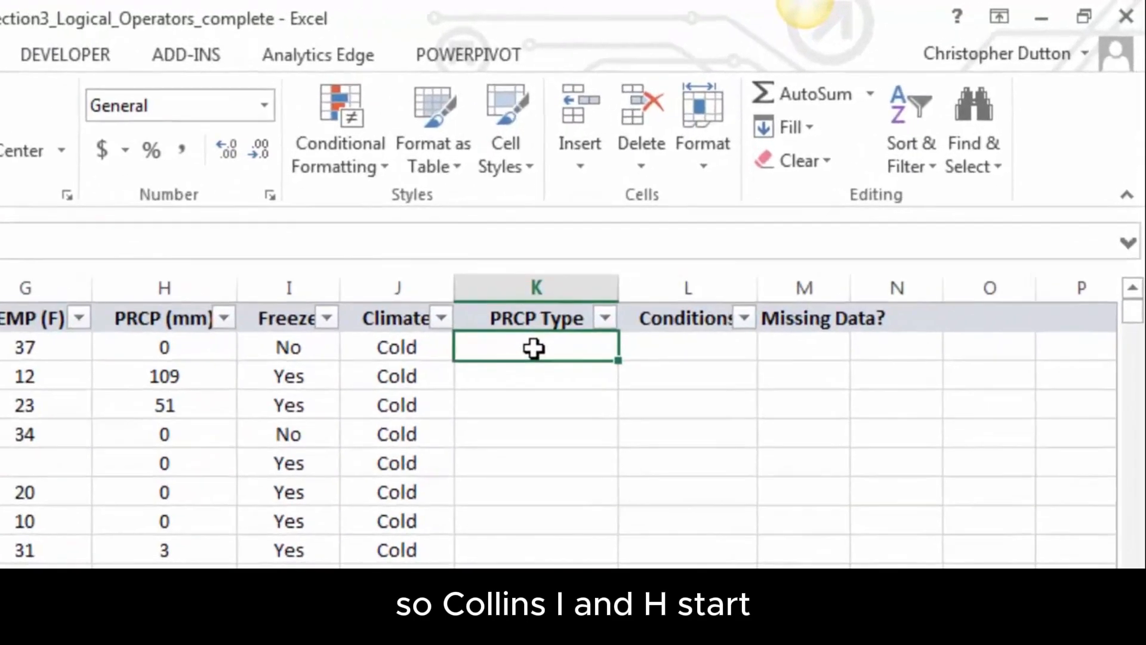
Start an IF formula with a nested AND in PRCP Type cell K2, with I2="Yes" as the first condition.
text(=IF)
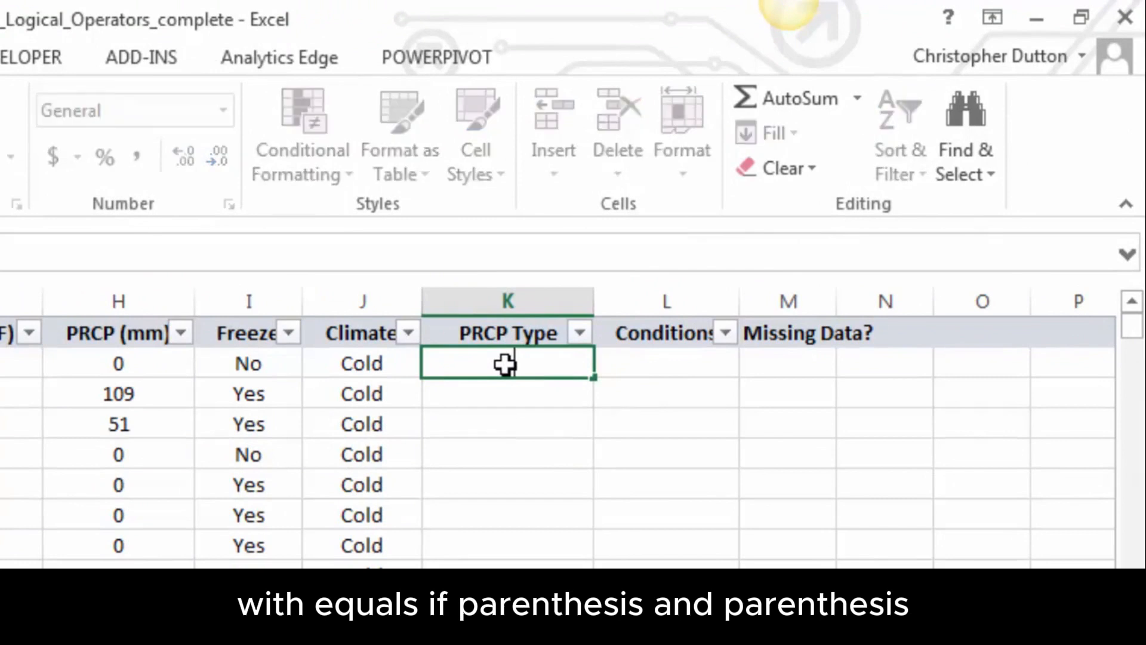
text((AND()
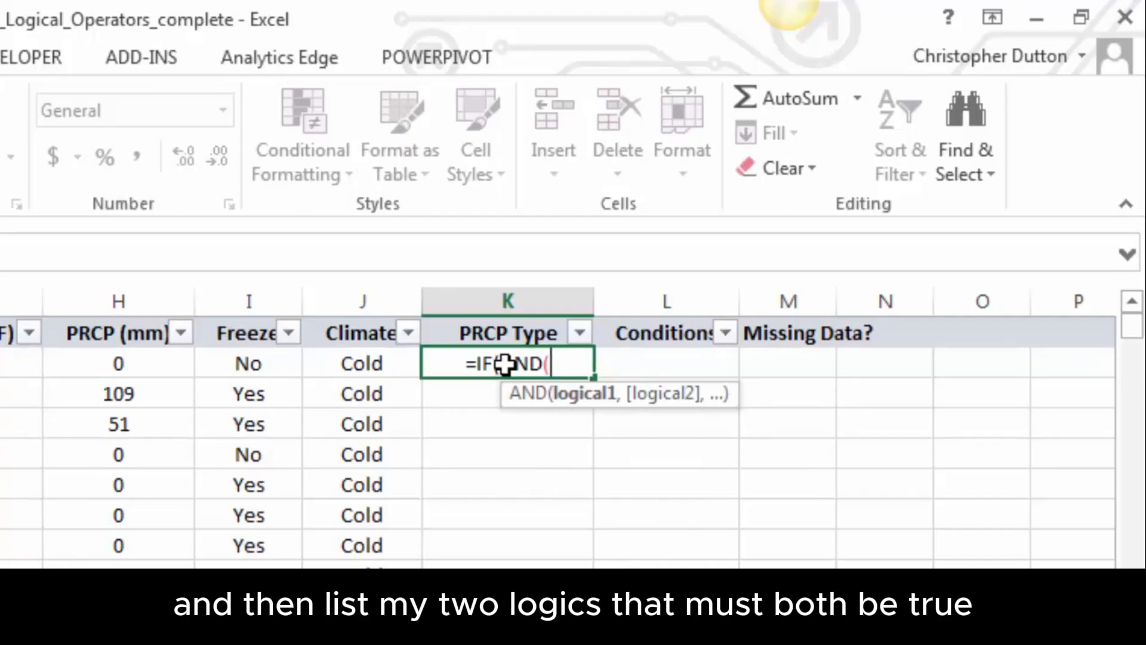
key(Left)
key(Left)
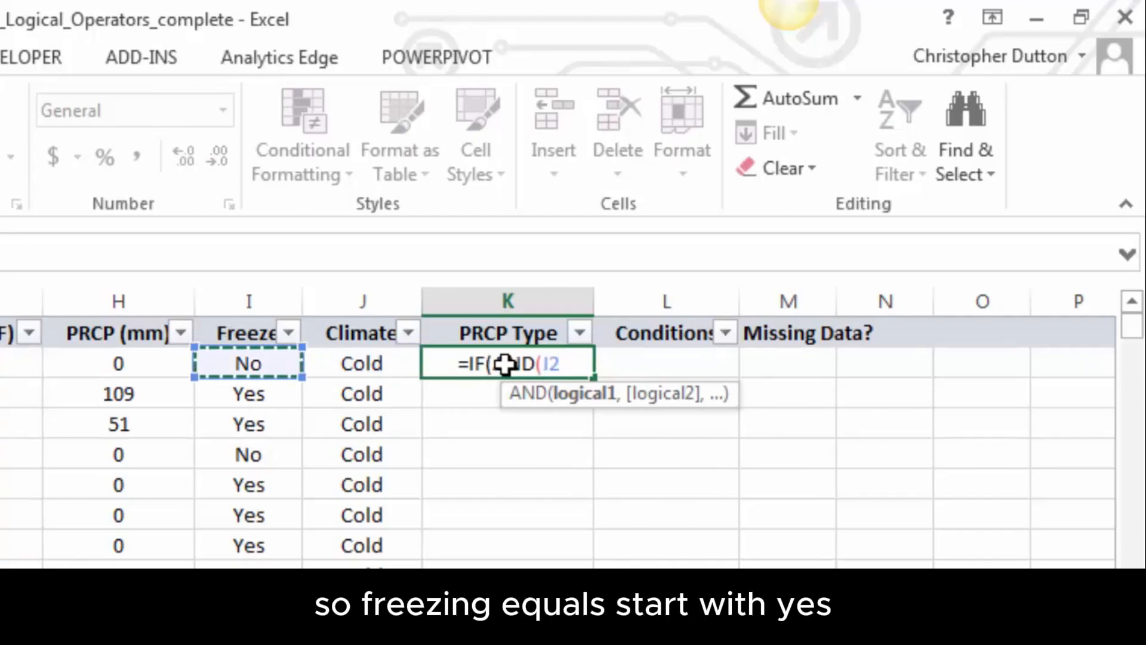
text(=")
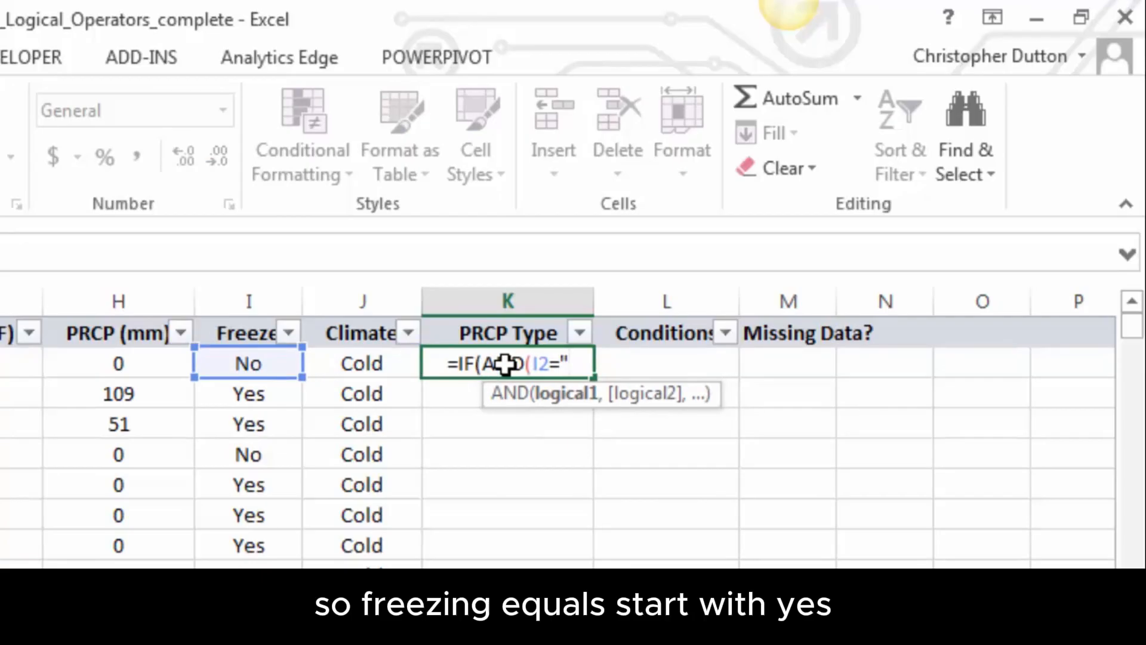
text(Yes",)
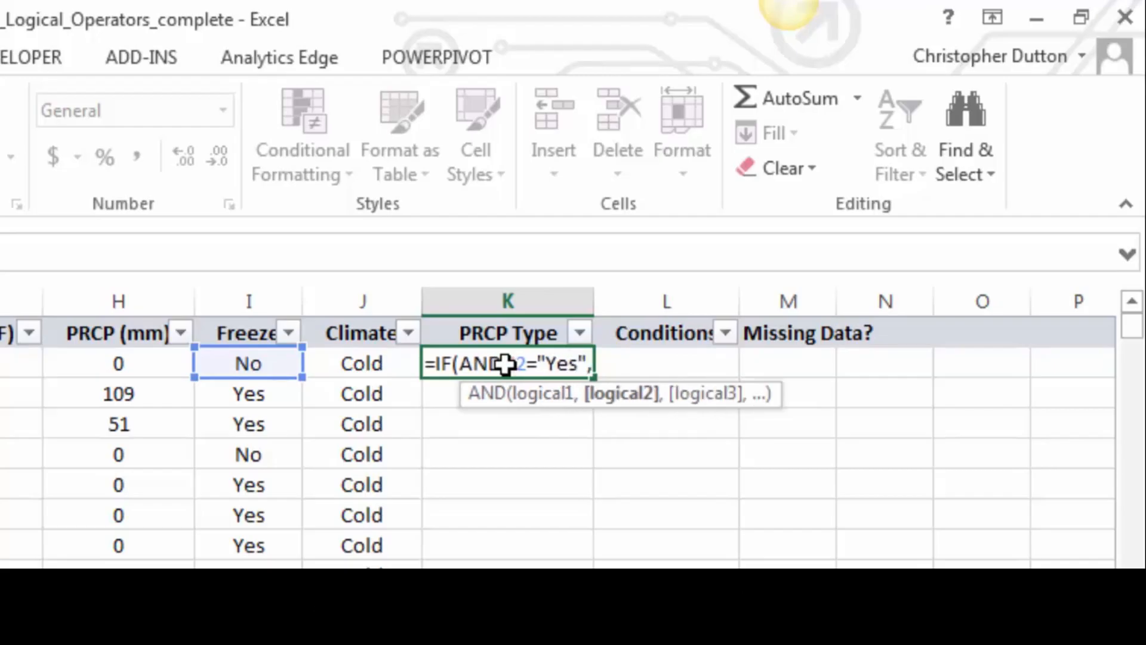
Add H2>0 as the second AND condition and set "Snow" as the value if both are true.
key(Left)
key(Left)
key(Left)
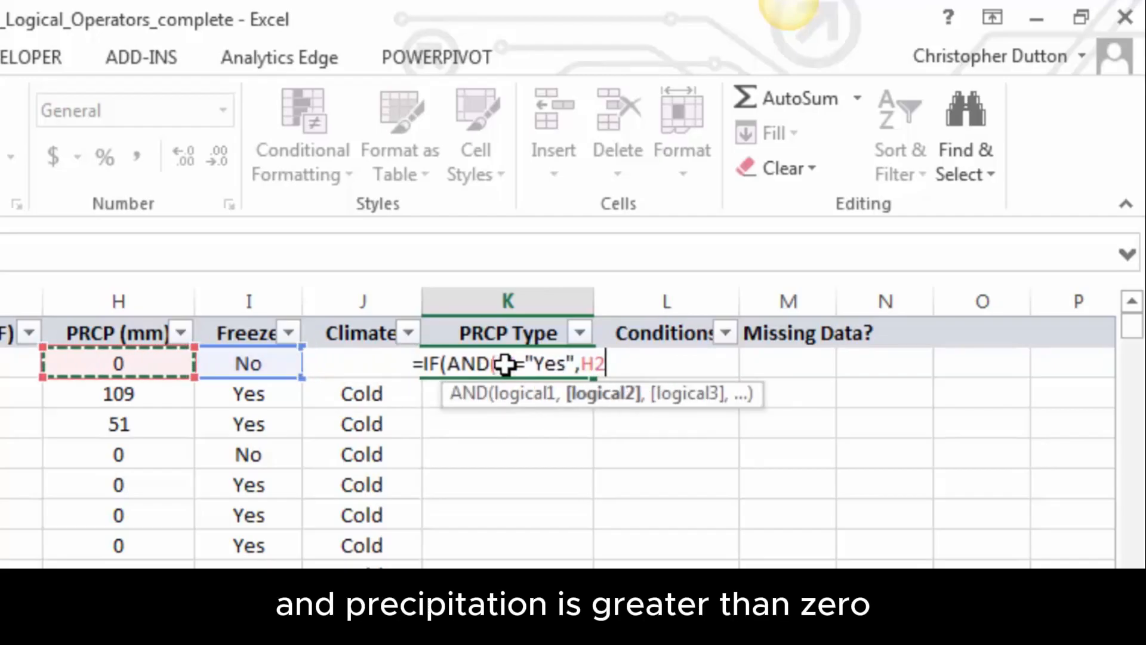
text(>)
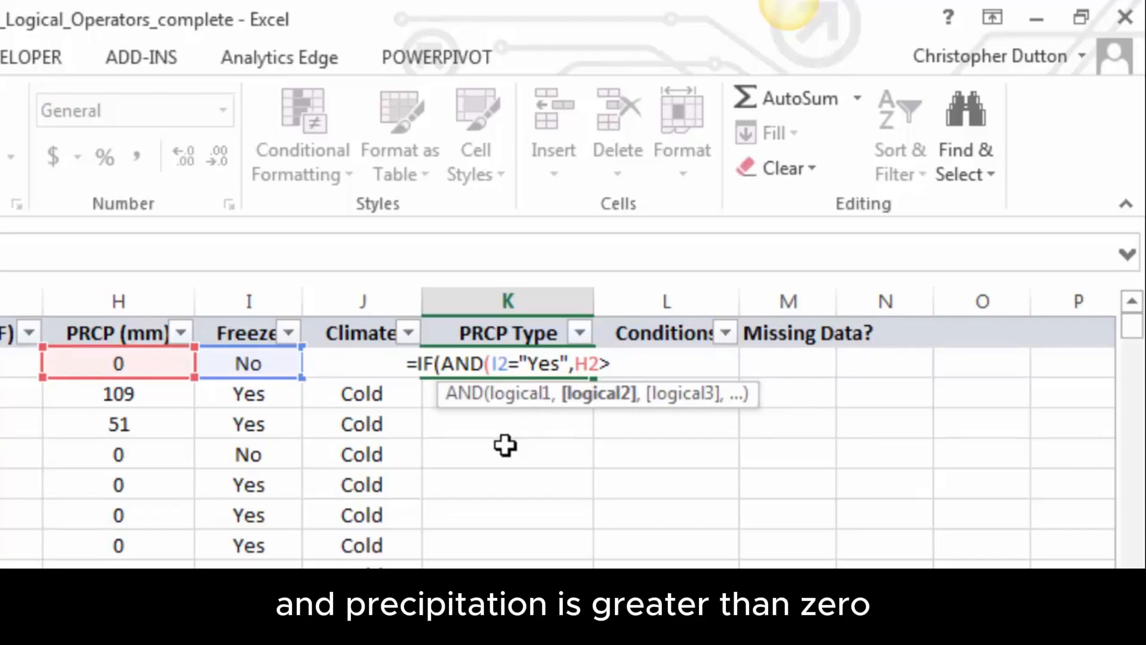
text(0))
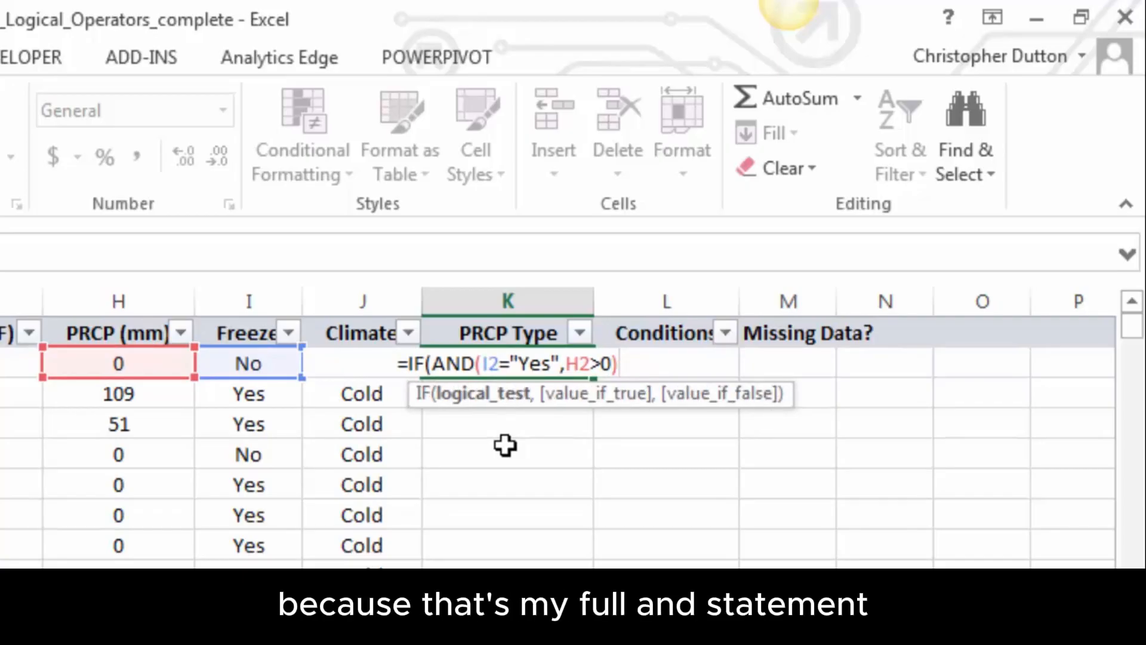
text(,)
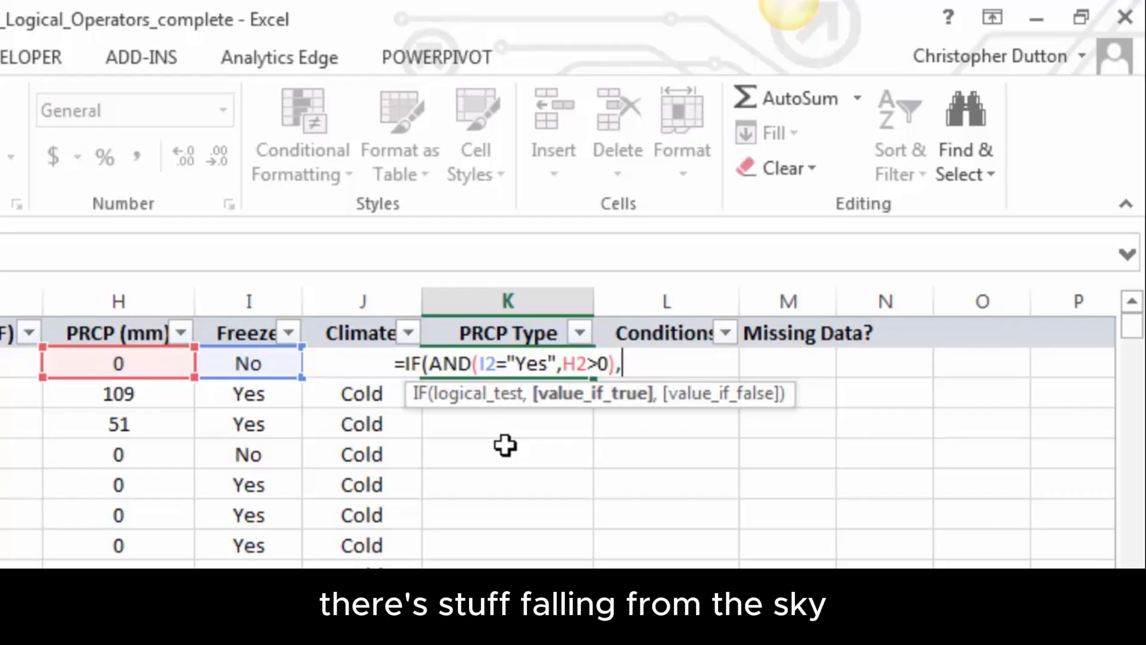
text("Snow)
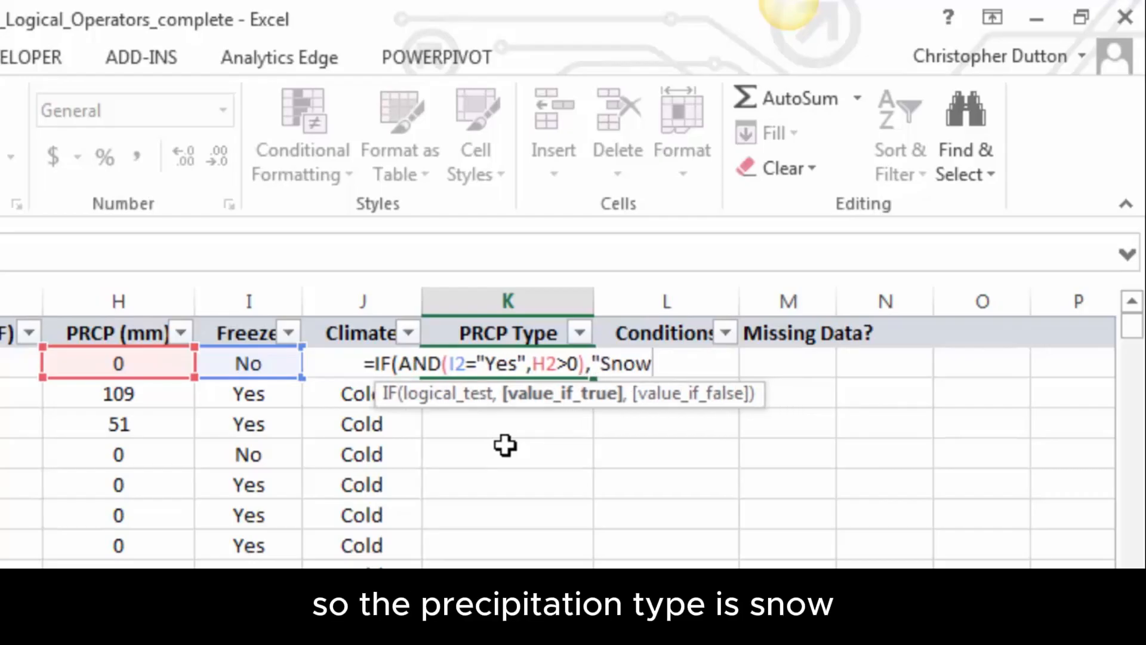
text(",)
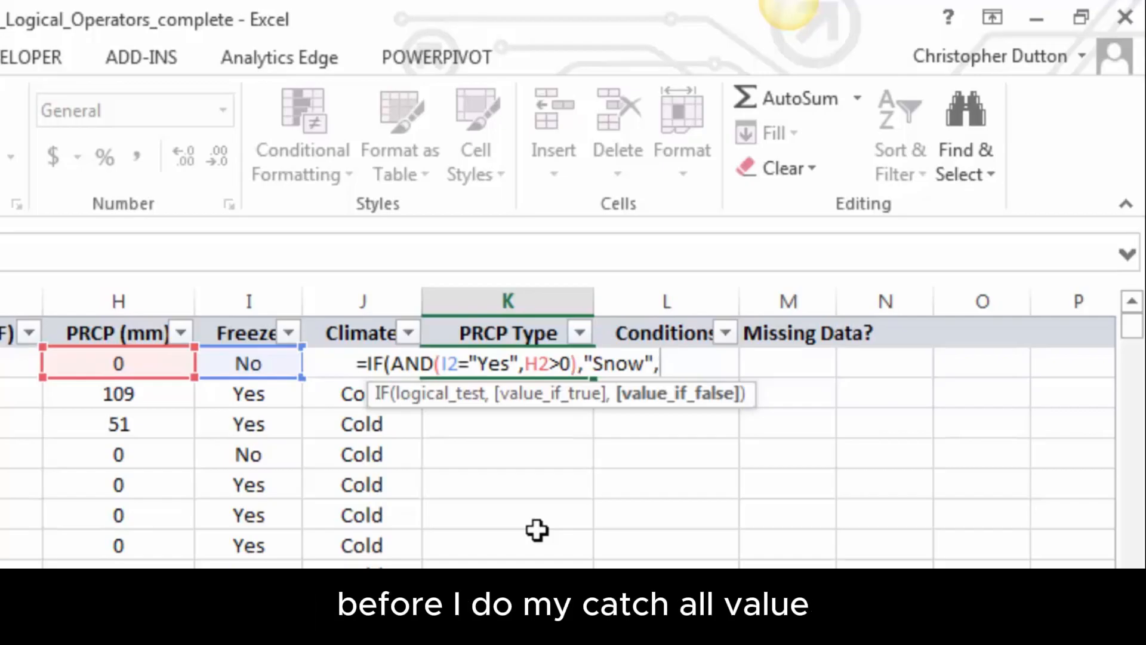
Nest a second IF with AND as the value if false, with I2="No" as its first condition.
text(IF)
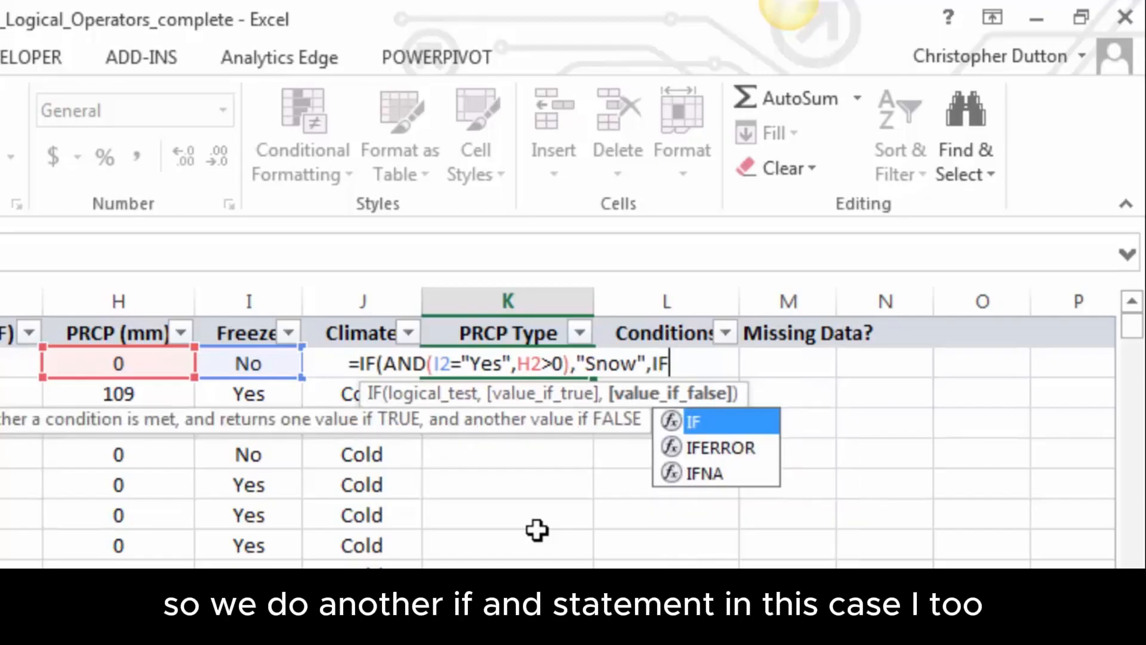
text((AND()
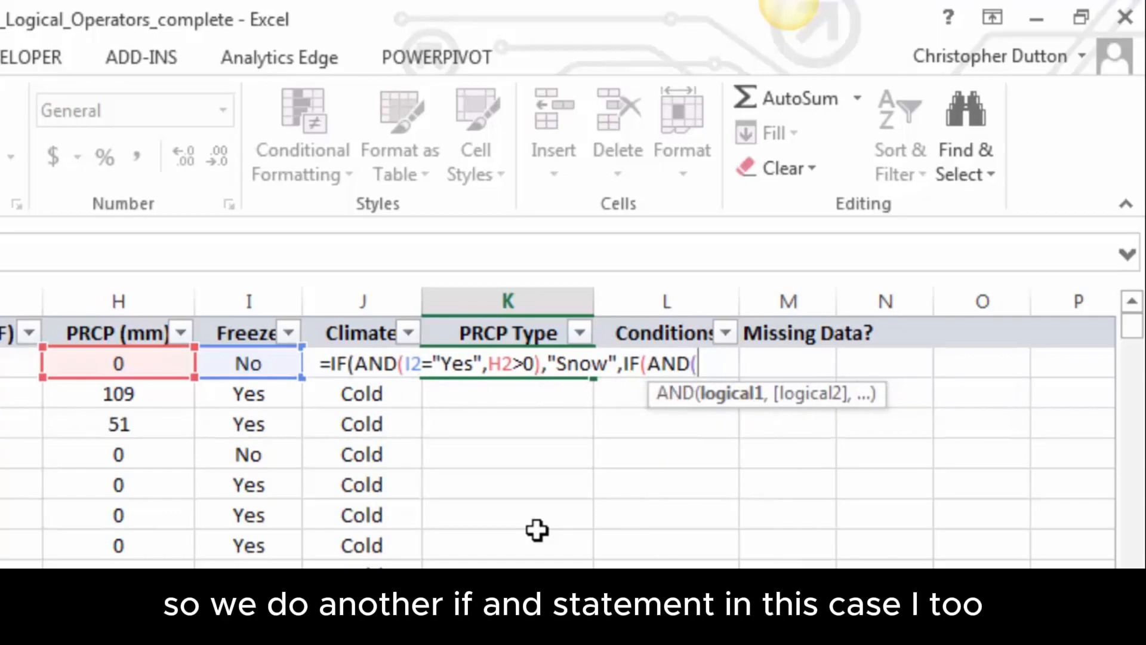
key(Left)
key(Left)
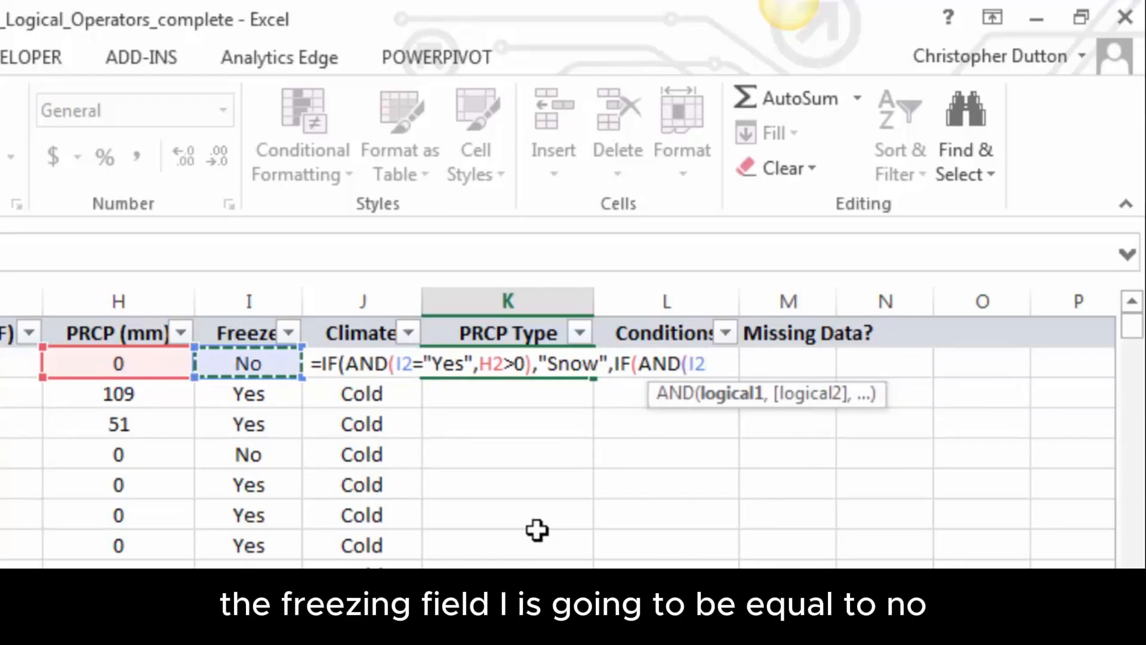
text(=)
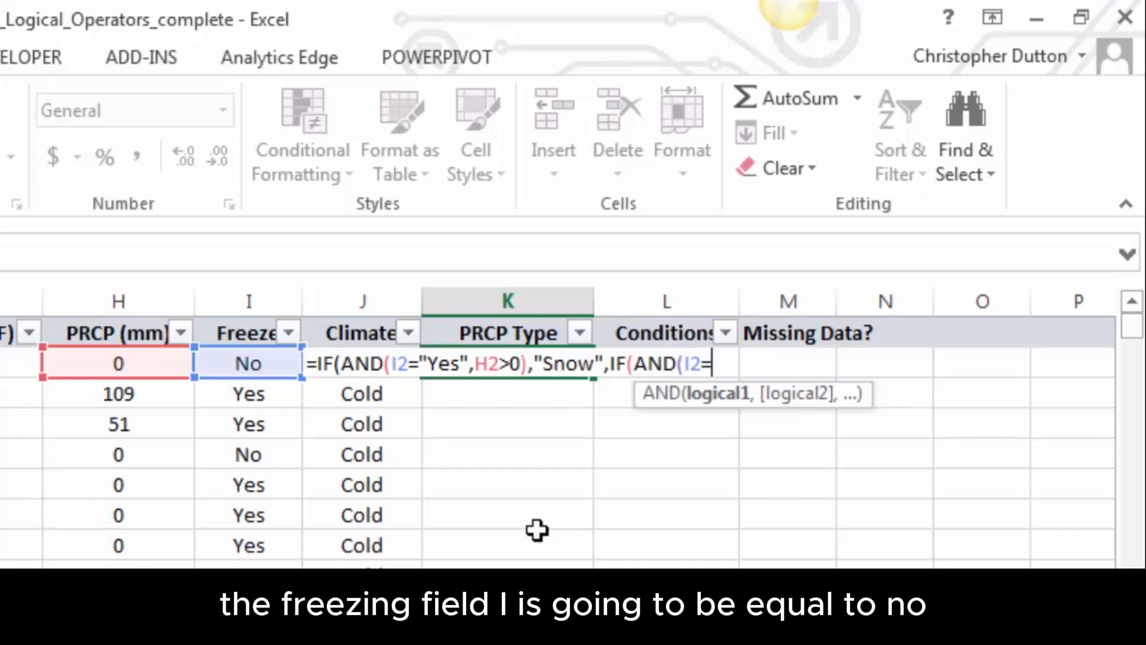
text("No)
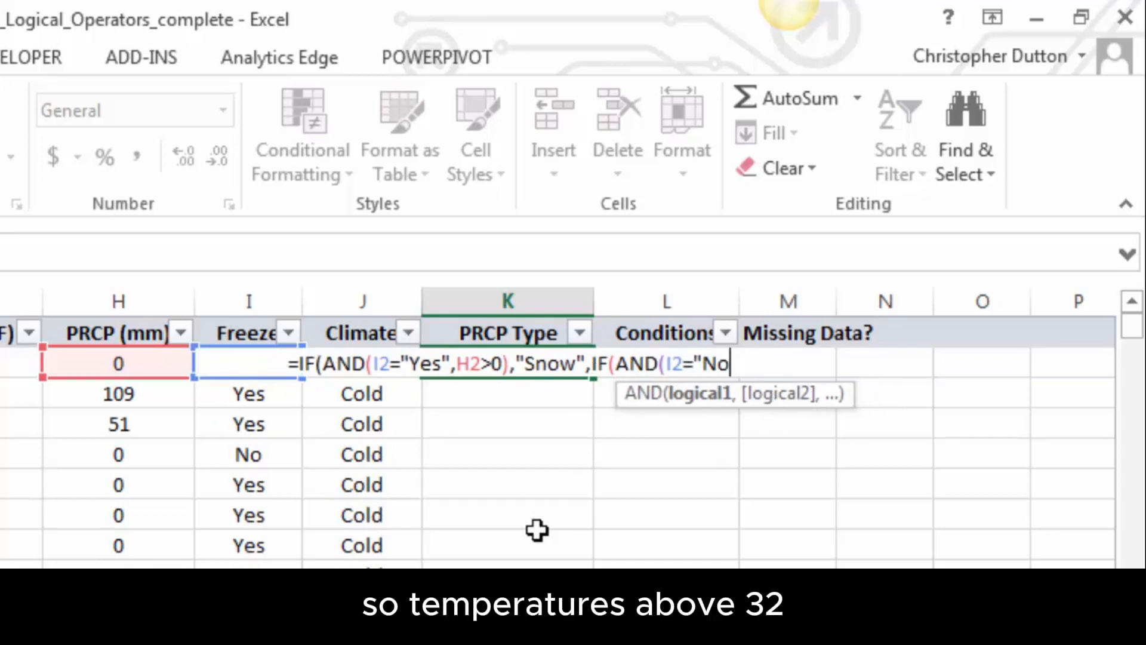
text(",)
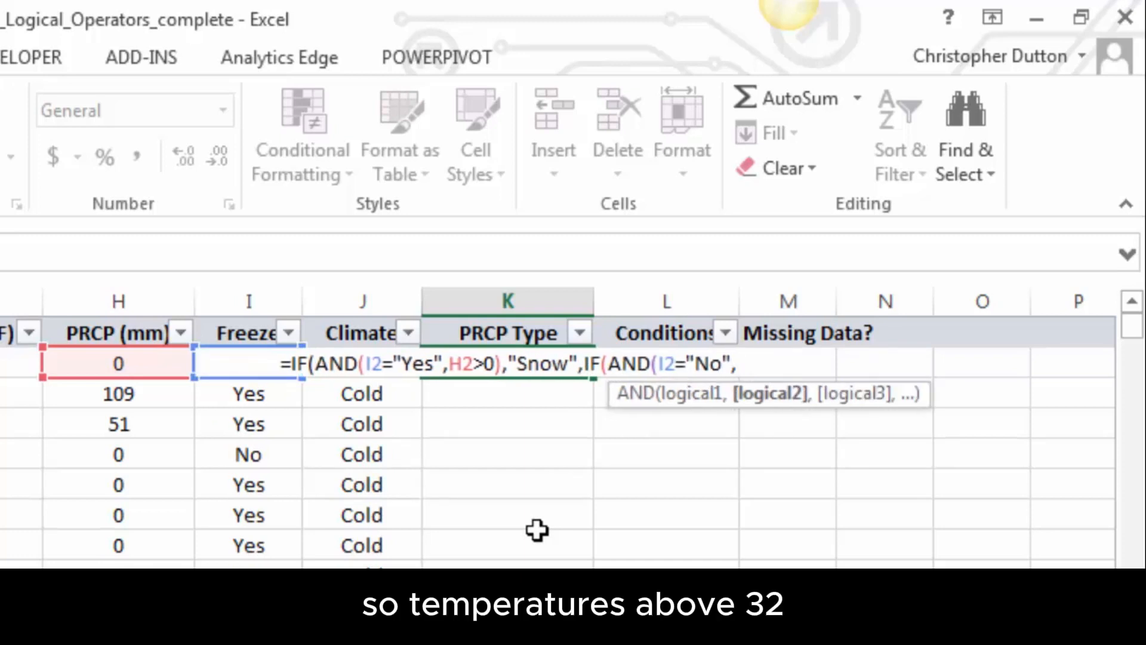
Complete the nested AND test with H2>0 and set "Rain" as its value if true.
key(Left)
key(Left)
key(Left)
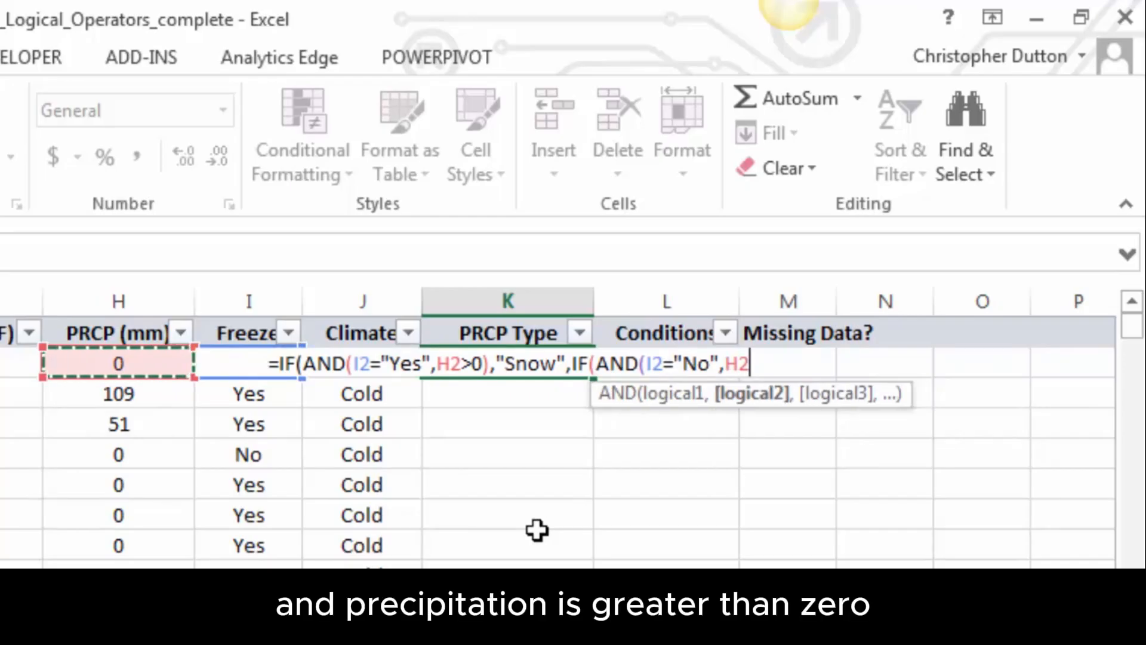
text(>0))
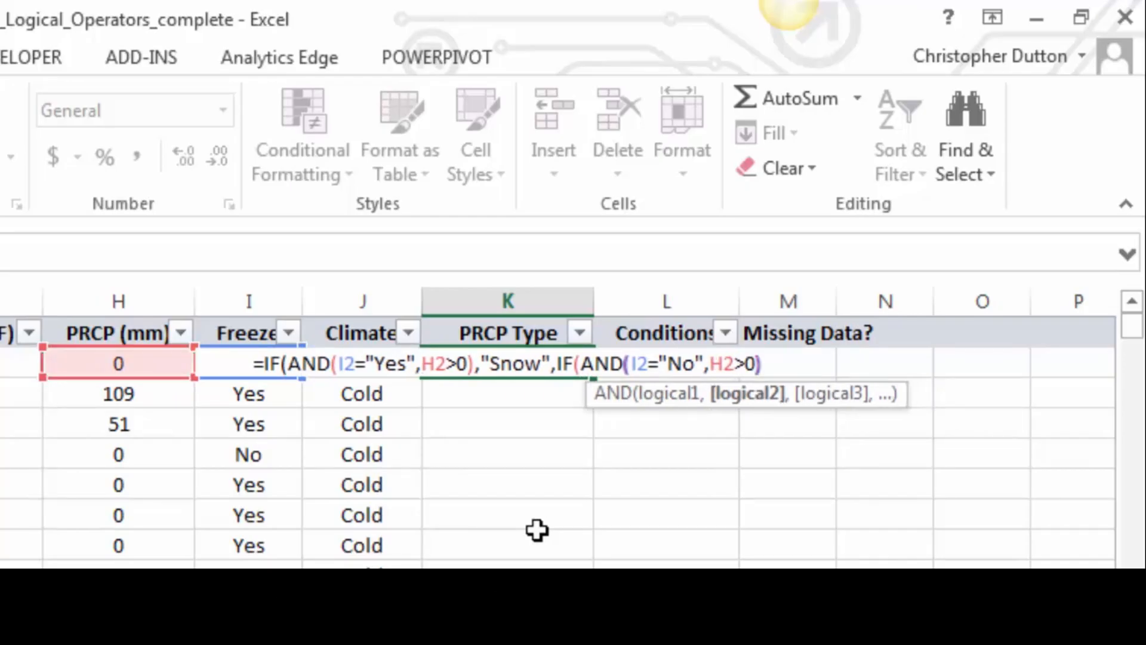
text(,)
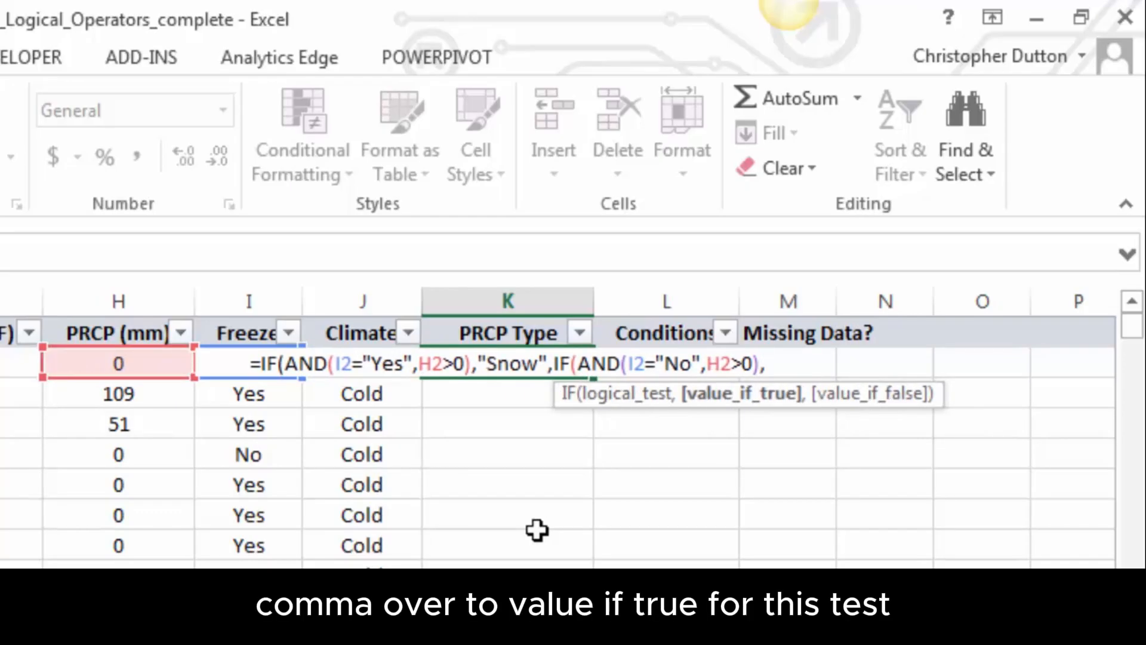
text(")
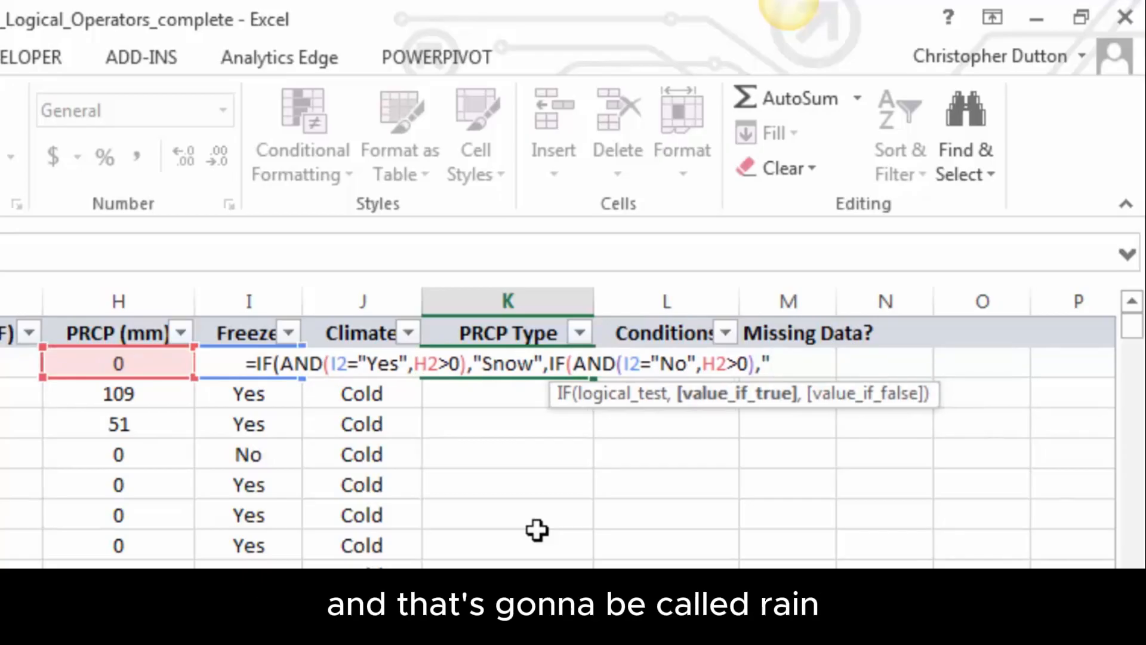
text(Rain",)
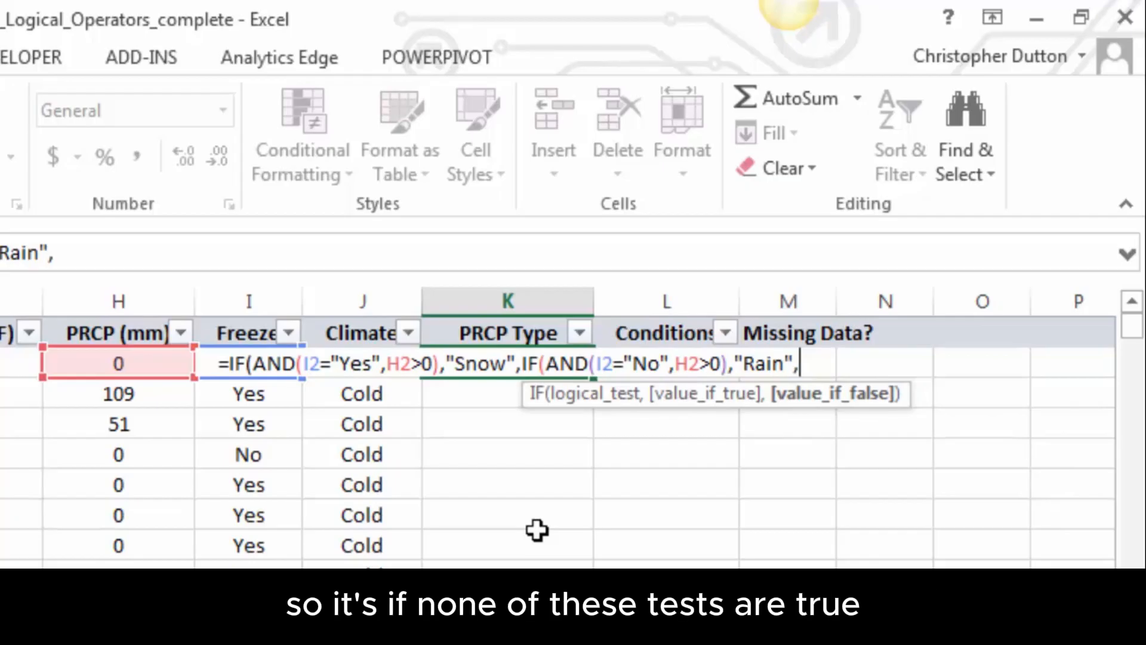
Finish the K2 formula with "None" as the fallback value and fill it down the PRCP Type column.
text(")
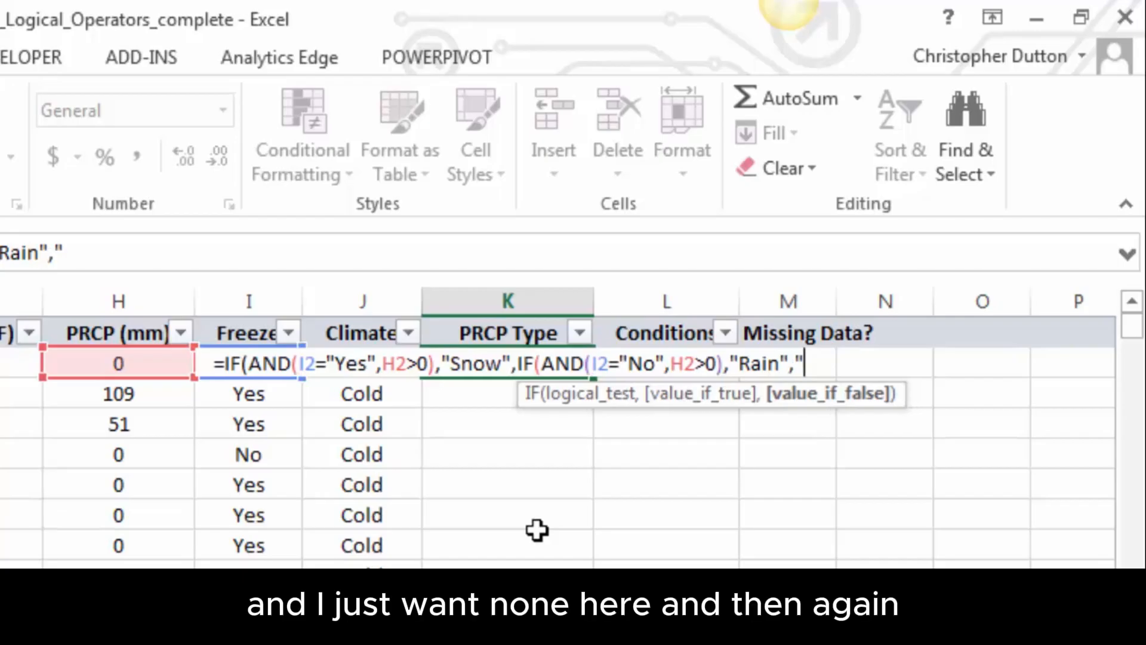
text(None")
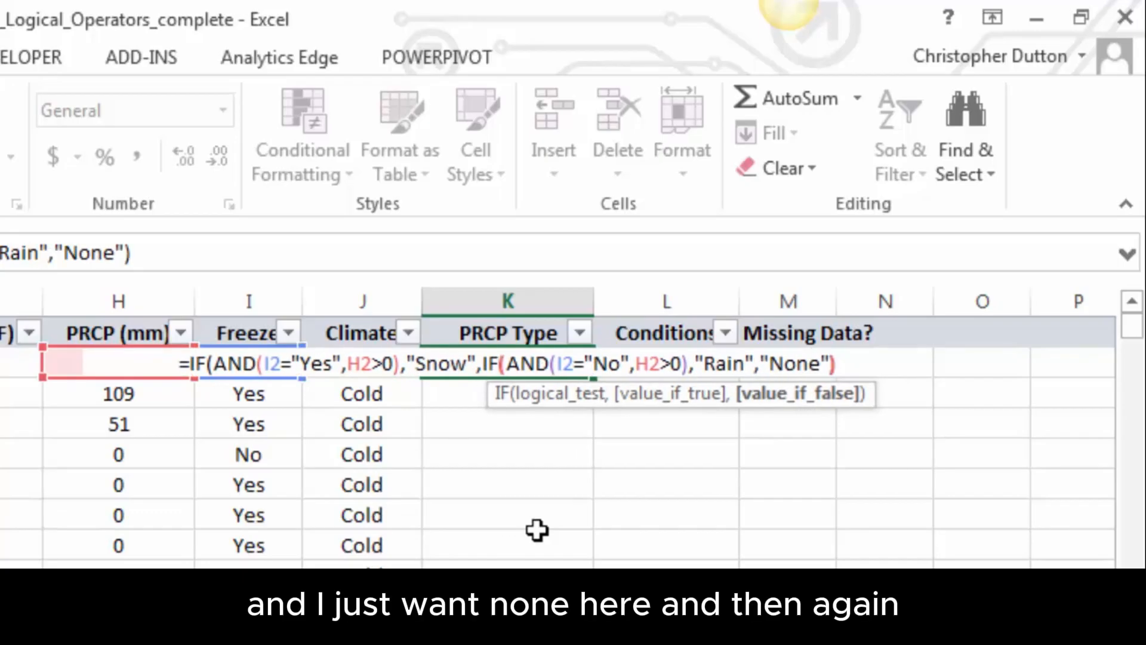
text()))
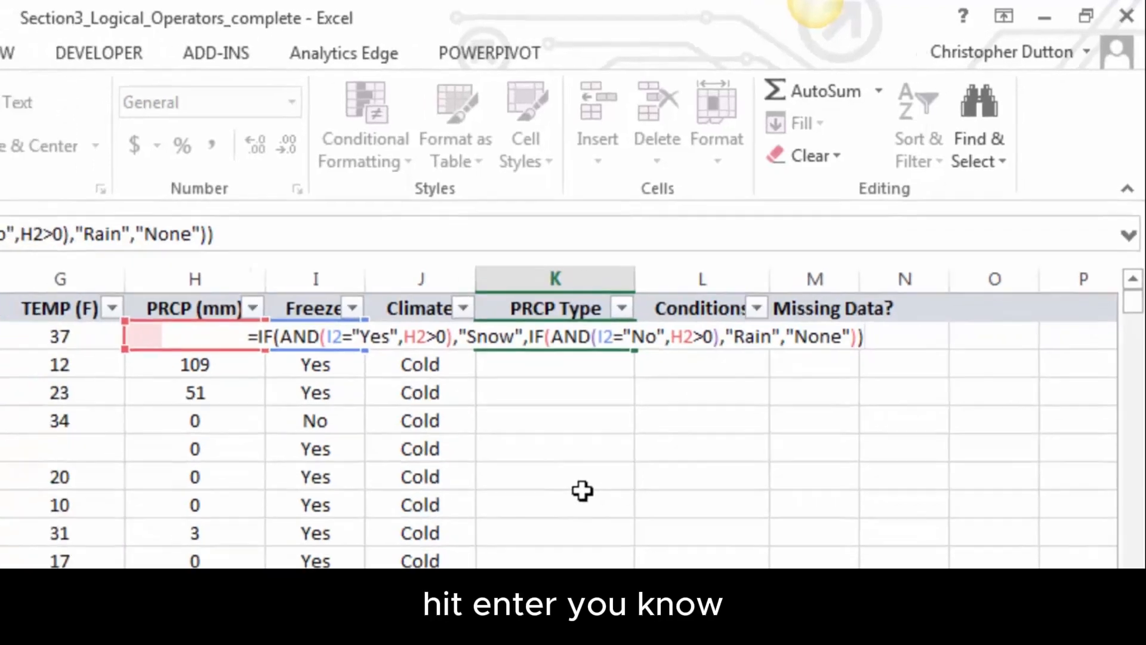
key(Return)
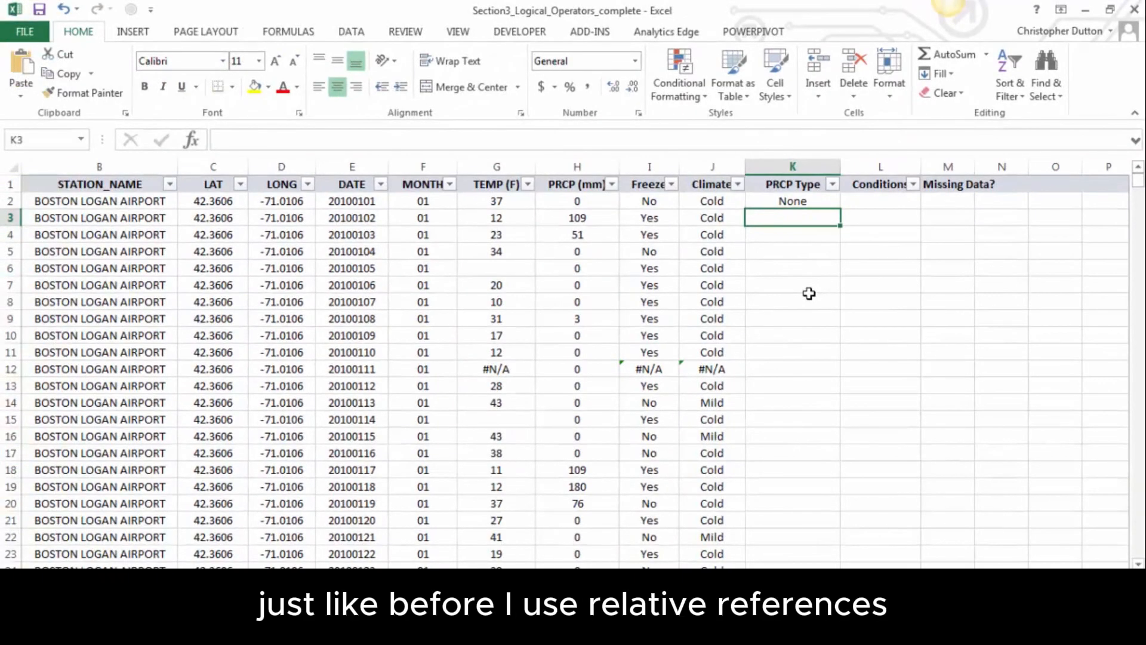
key(Up)
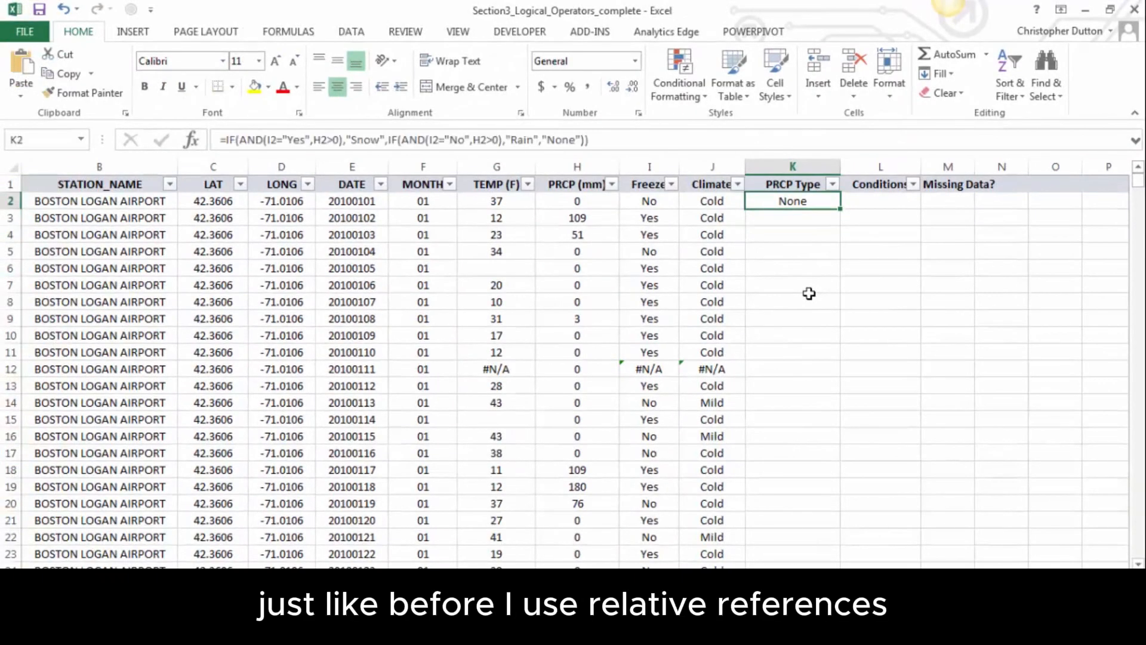
double_click(838, 208)
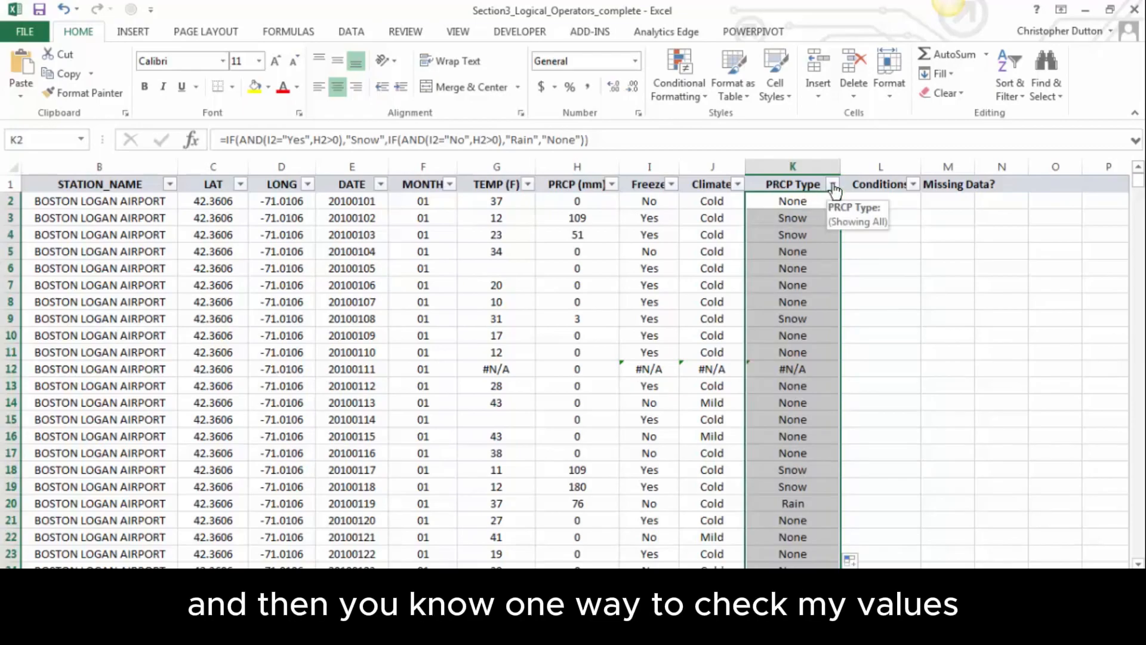
Check the distinct values in the PRCP Type filter list and trace the #N/A temperature in row 12 across its dependent columns.
click(832, 185)
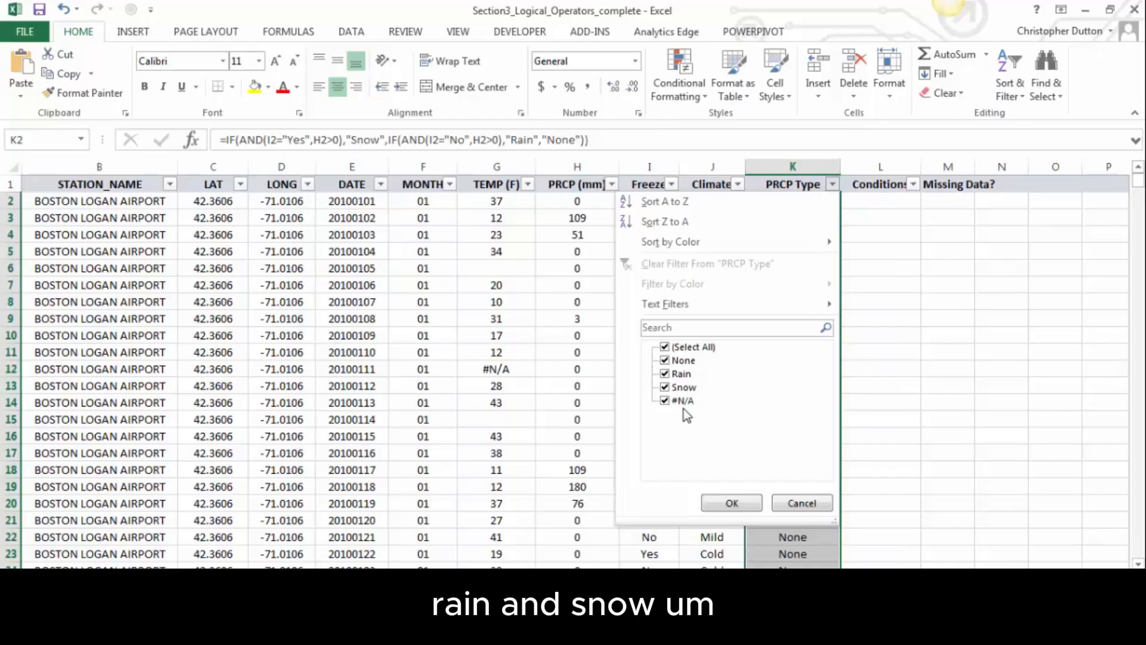
click(732, 503)
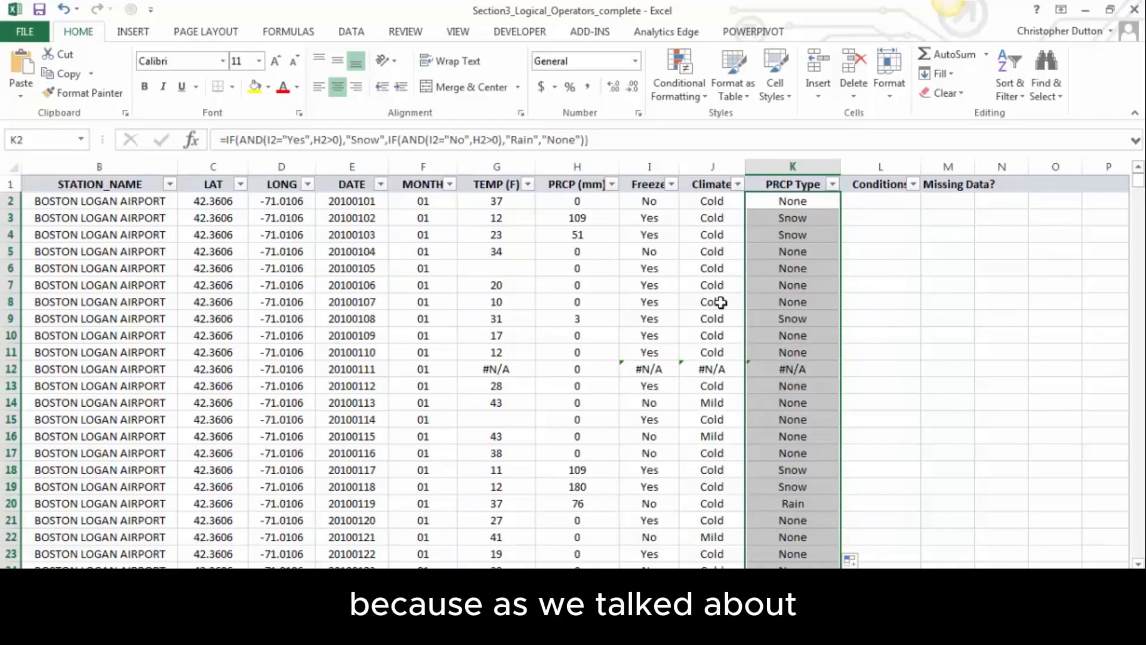
click(503, 370)
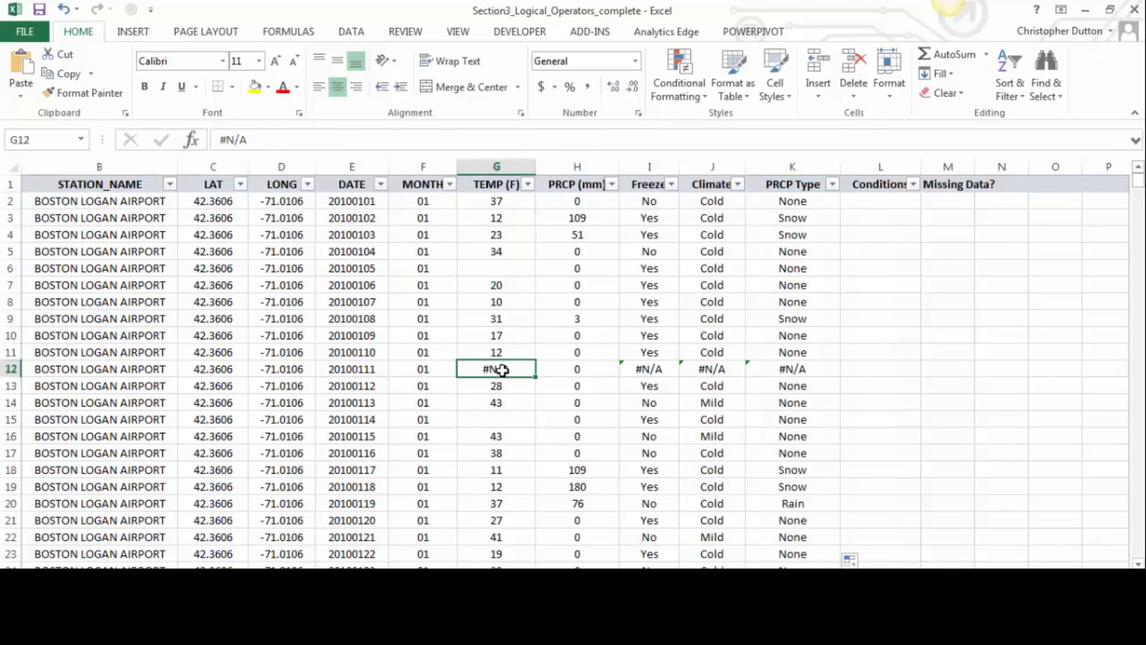
key(Down)
key(Down)
key(Up)
key(Up)
key(Right)
key(Right)
key(Right)
key(Right)
key(Right)
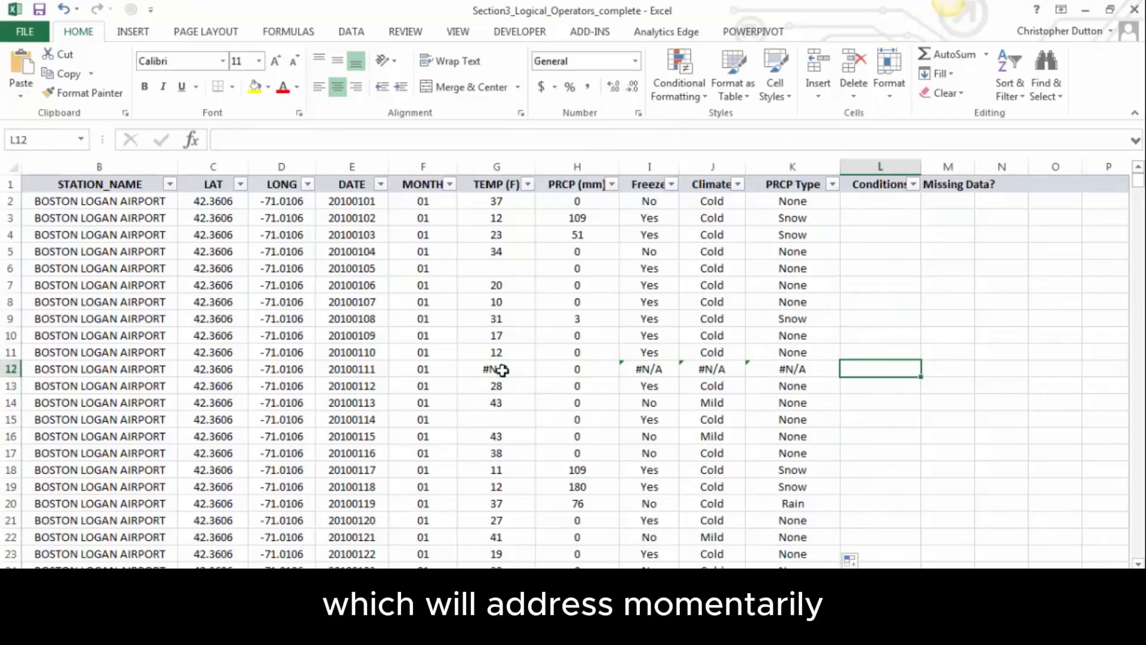
Start an IF formula in L2 of the Conditions column with an OR test whose first condition is K2="Snow".
key(Up)
key(Up)
key(Up)
key(Up)
key(Up)
key(Up)
key(Up)
key(Up)
key(Up)
key(Up)
key(Up)
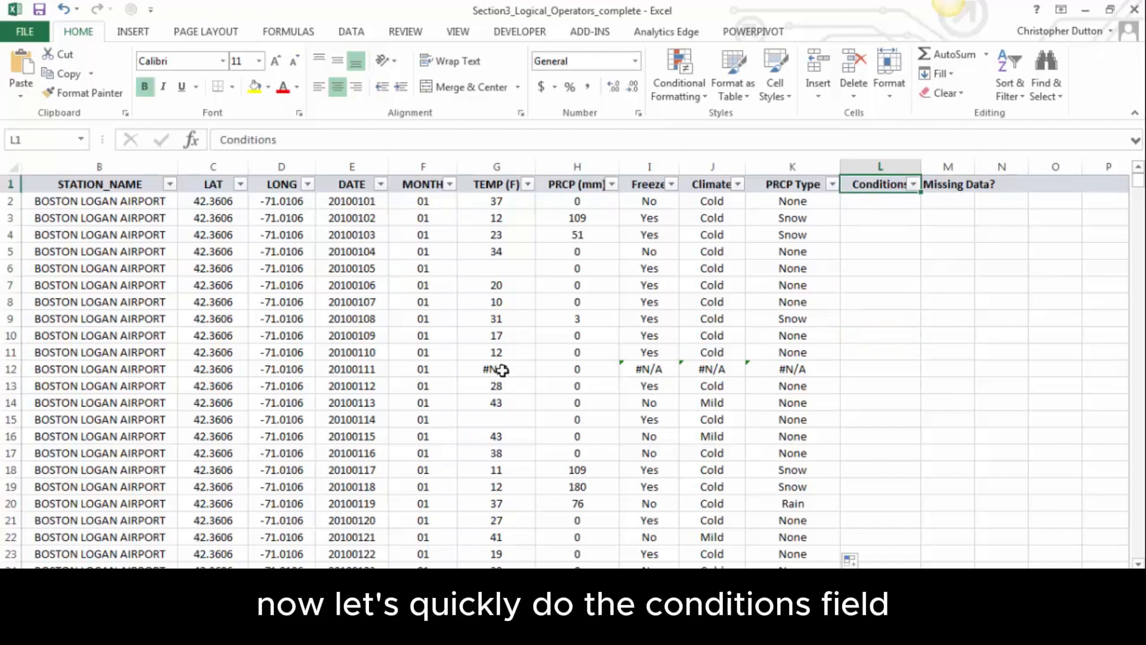
key(Down)
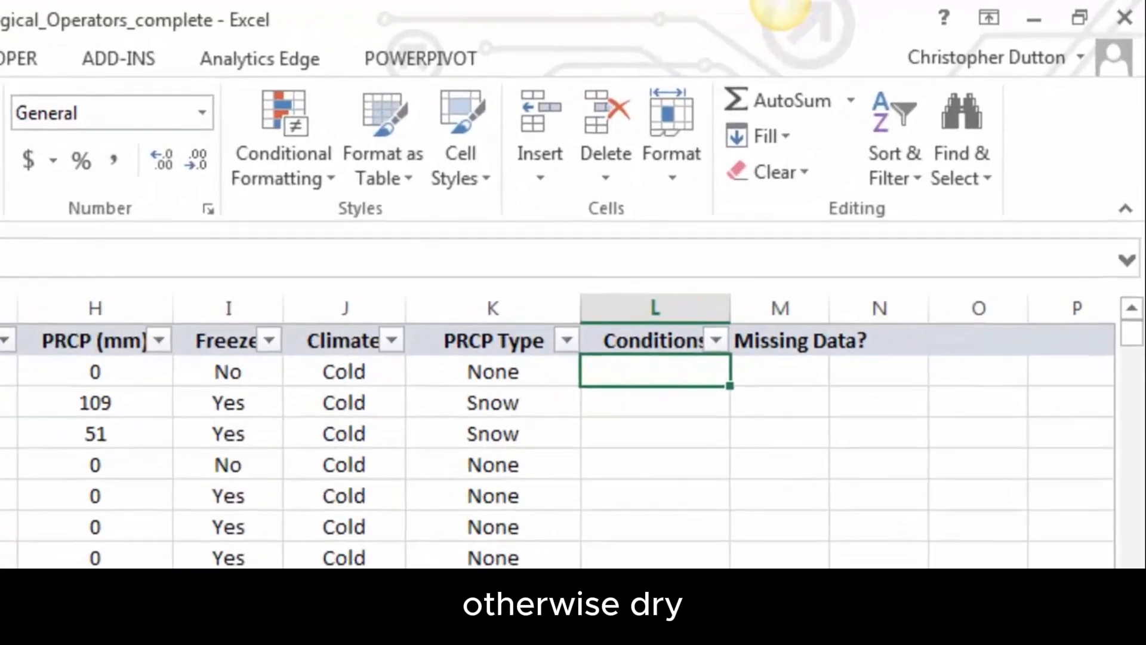
text(=)
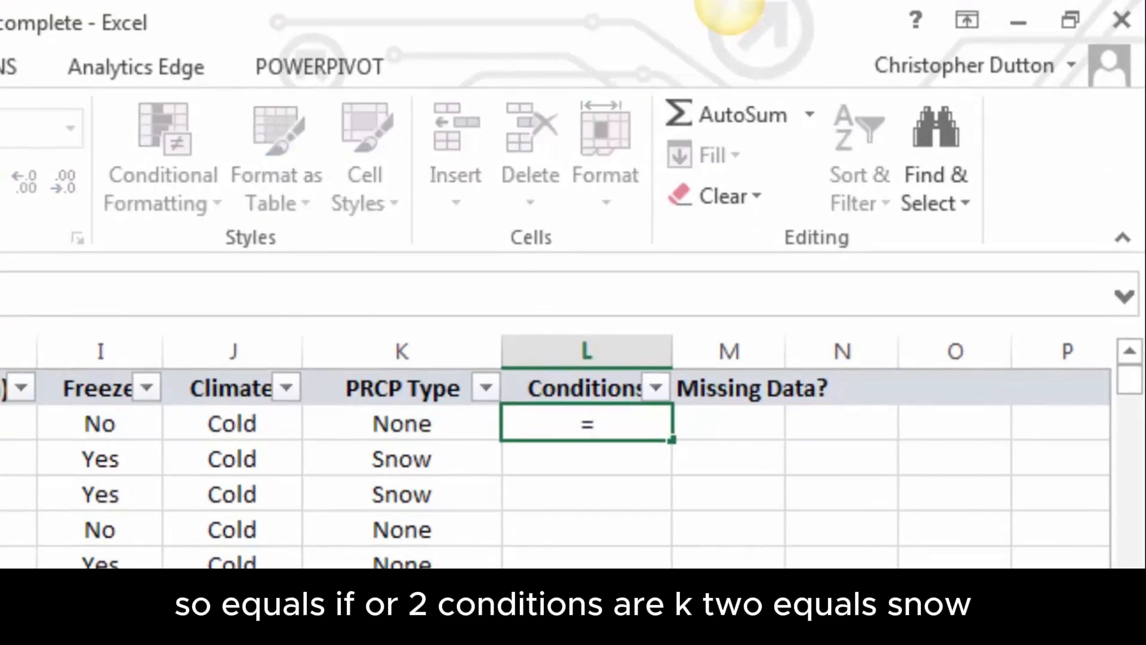
text(IF()
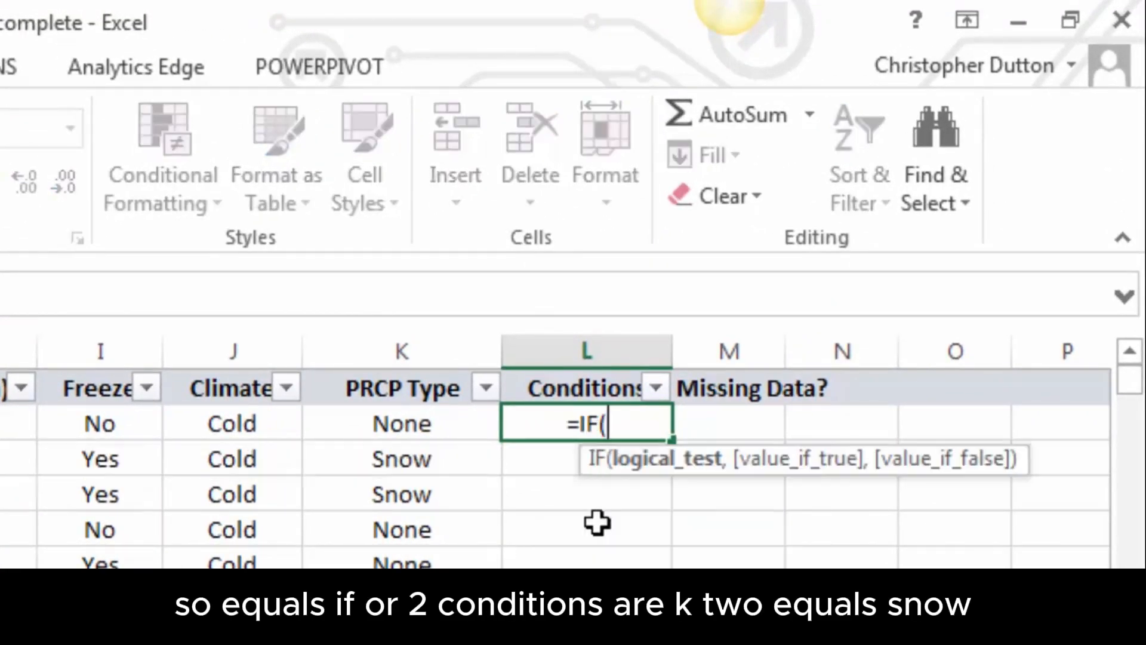
text(OR()
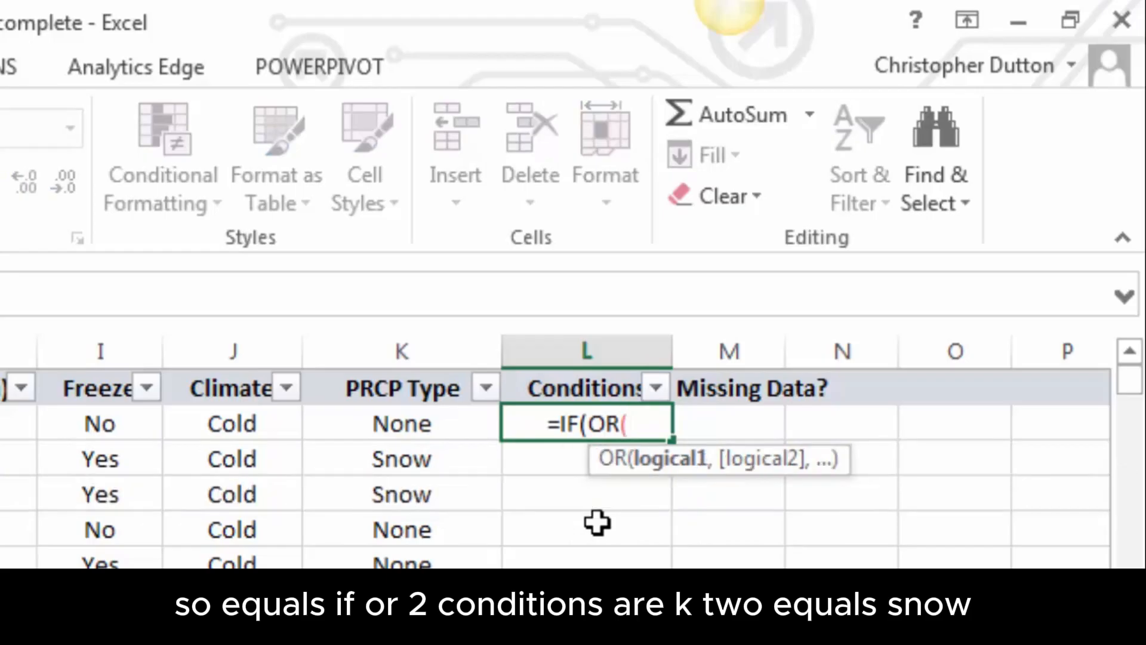
key(Left)
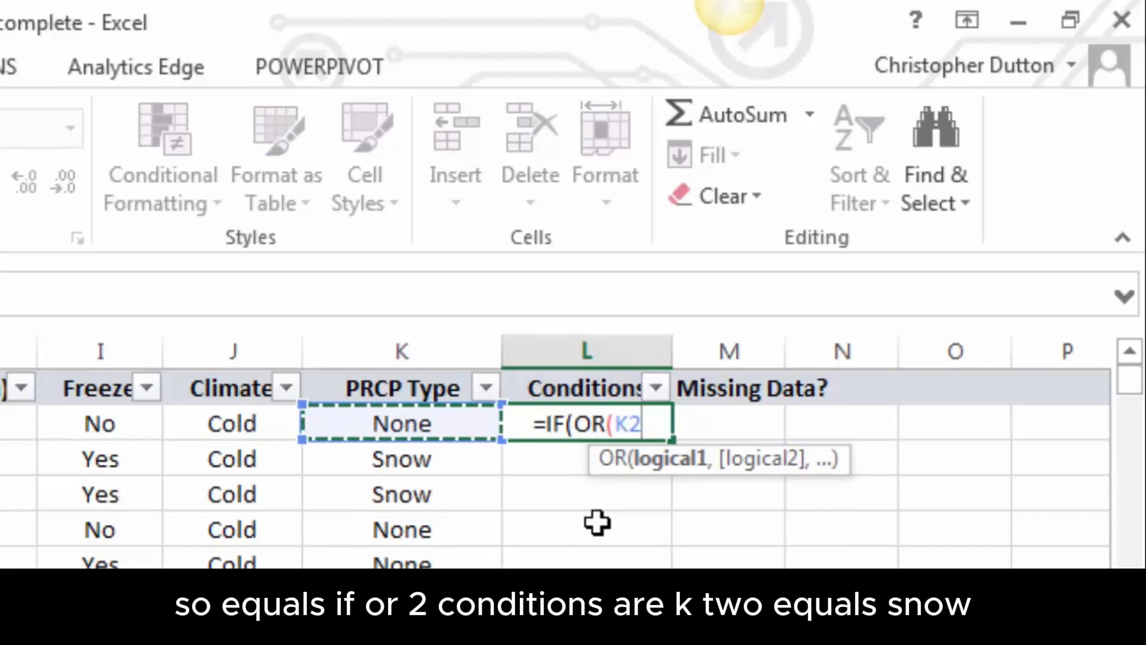
text(=)
text("Snow)
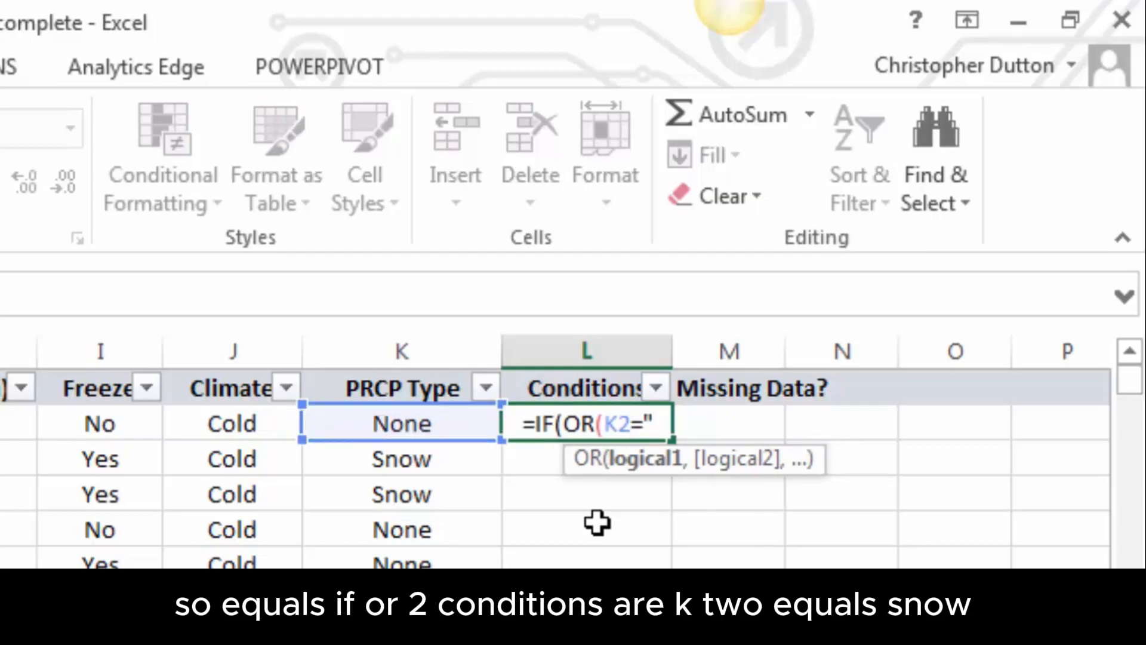
text(")
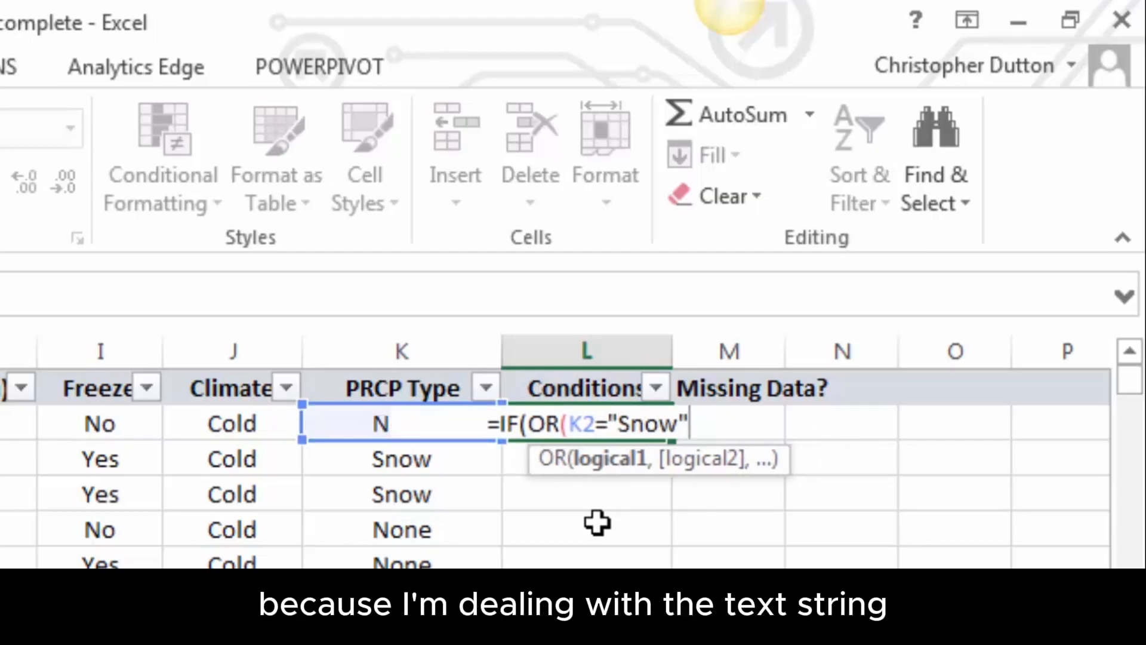
Add K2="Rain" as the second condition and close the OR test in the L2 formula.
text(,)
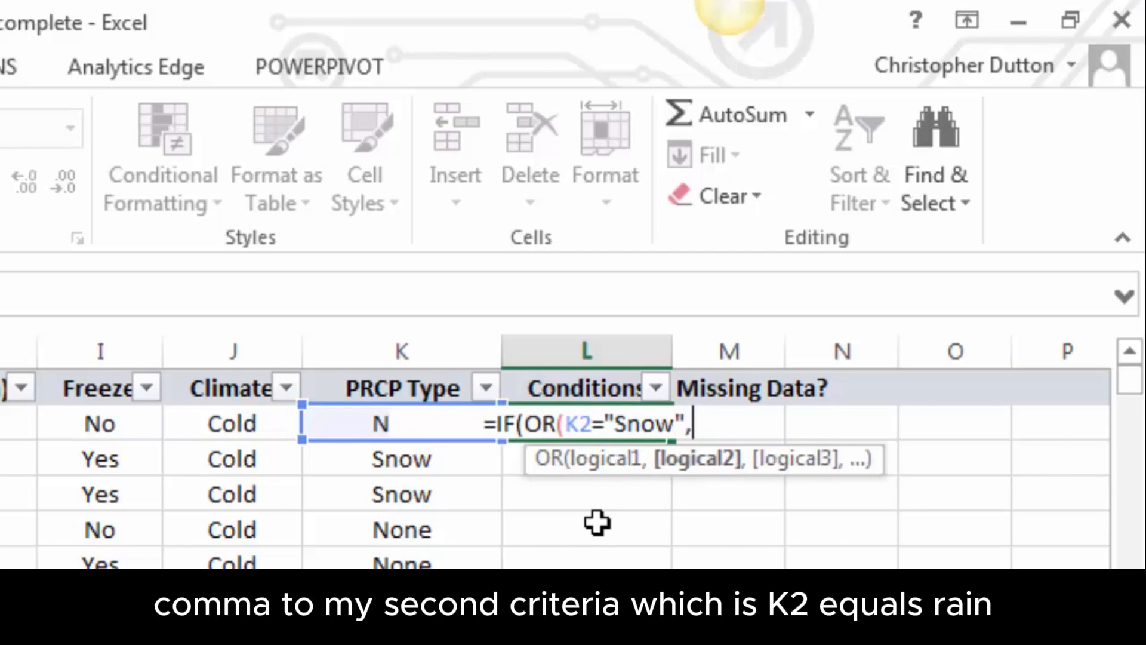
text(K2=)
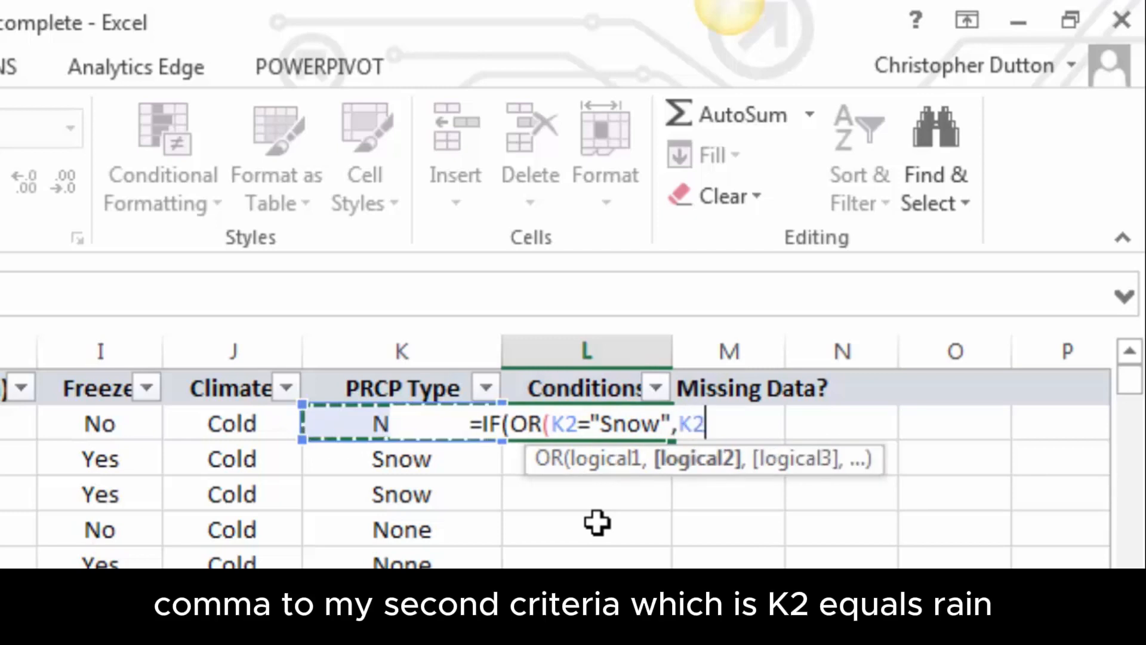
text("Ra)
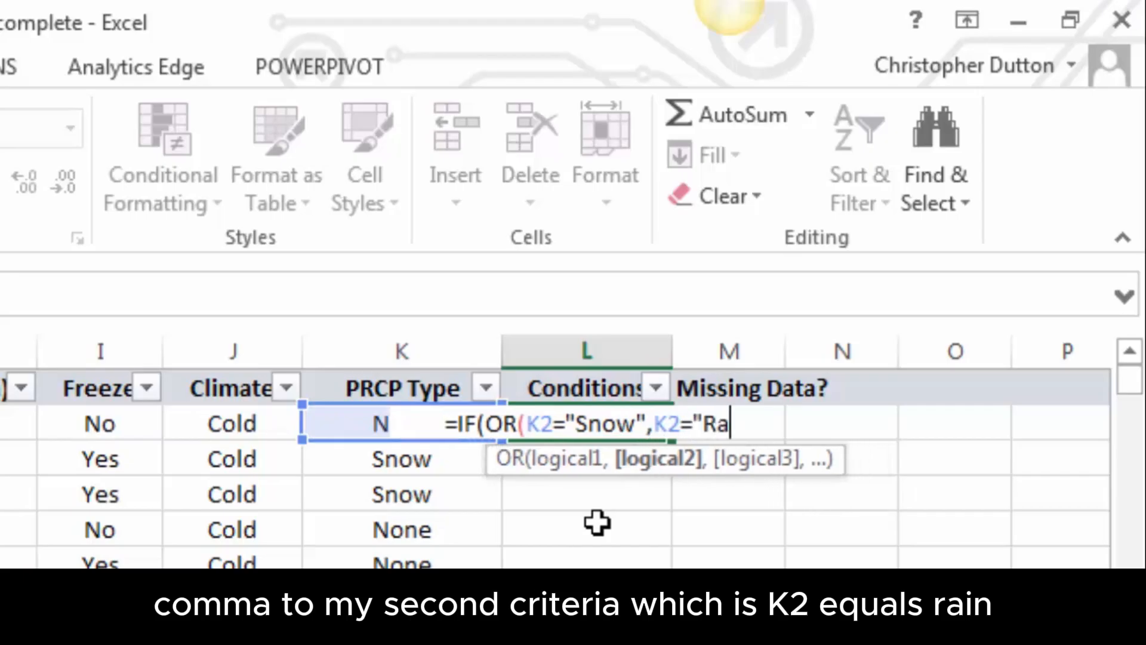
text(in"))
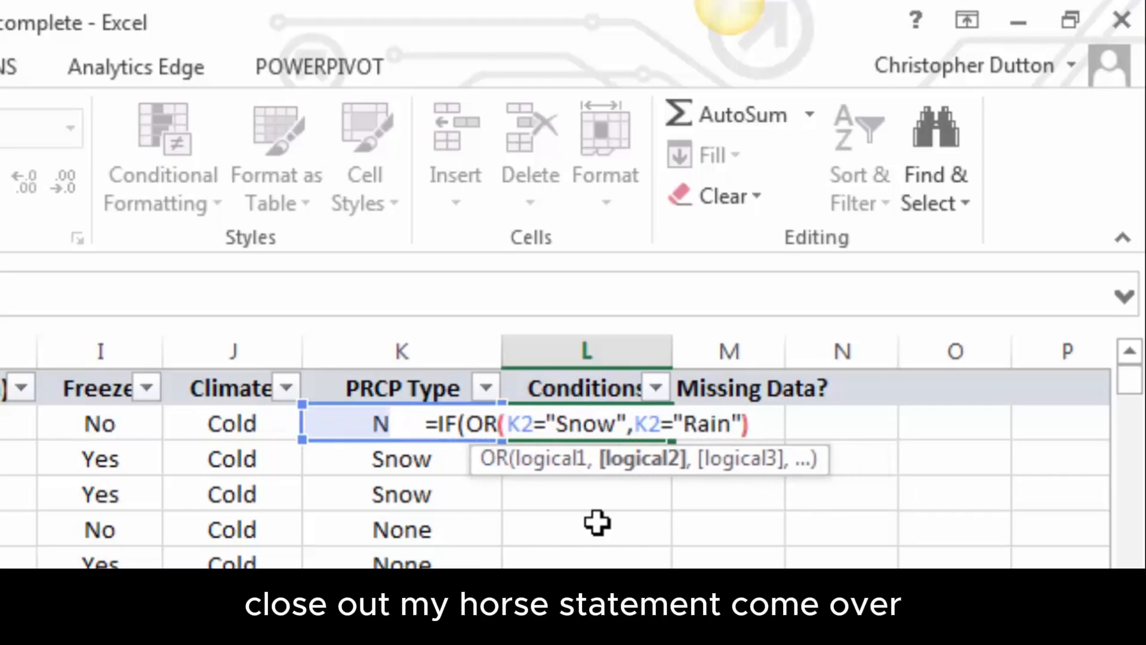
text(,)
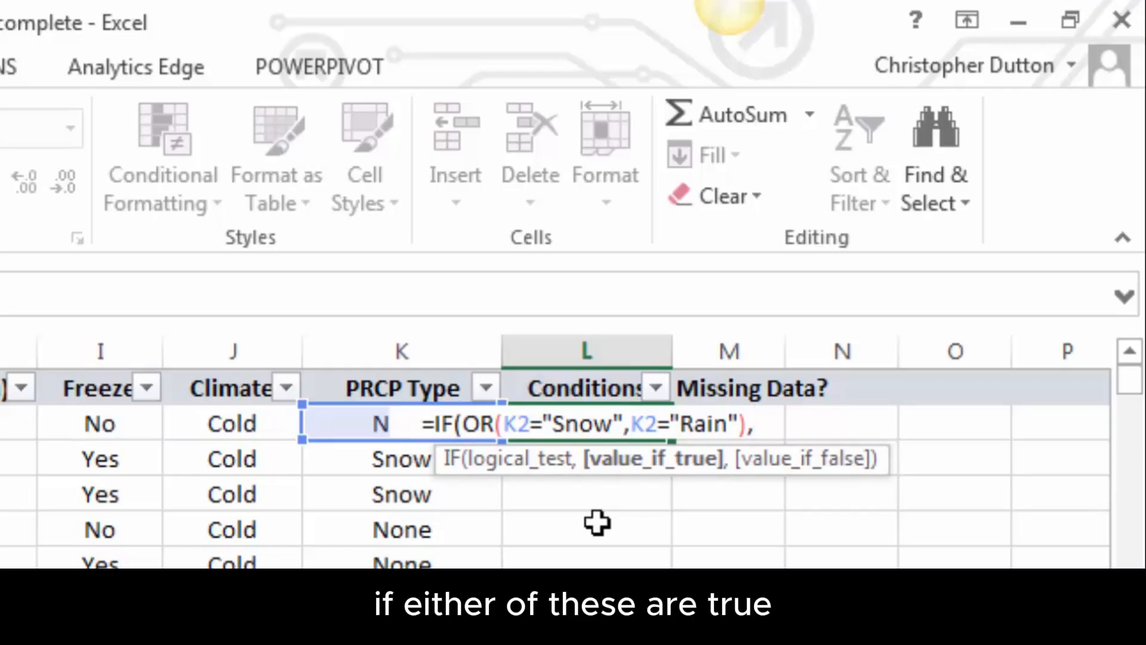
Finish the L2 formula with "Wet" if true and "Dry" if false, and fill it down the Conditions column.
text("Wet)
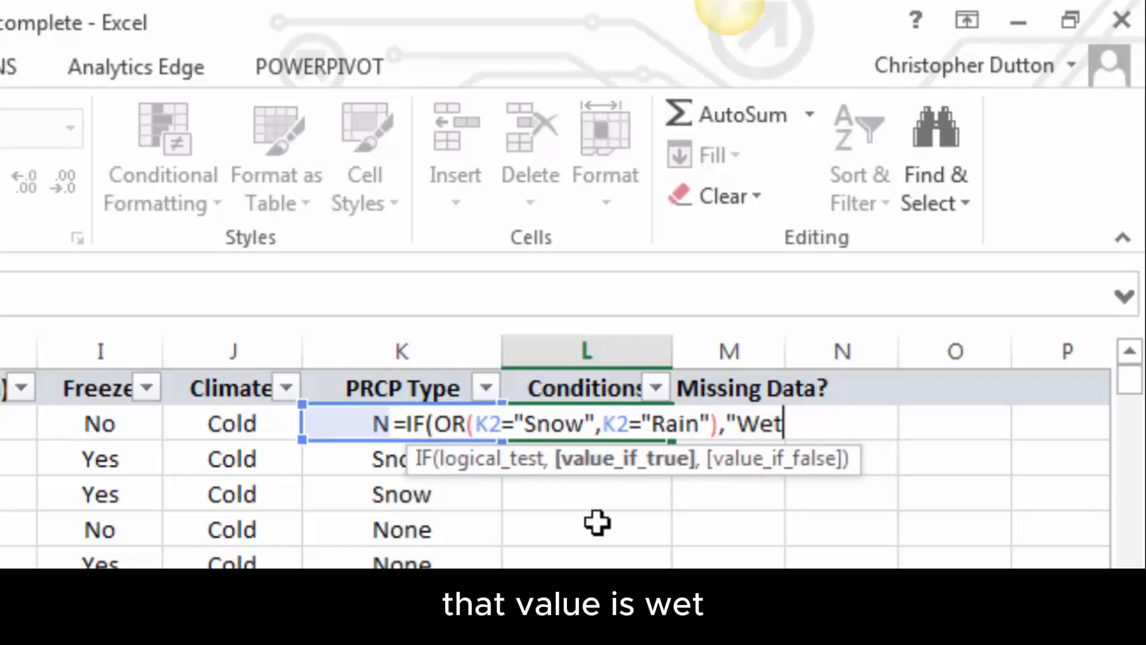
text(",)
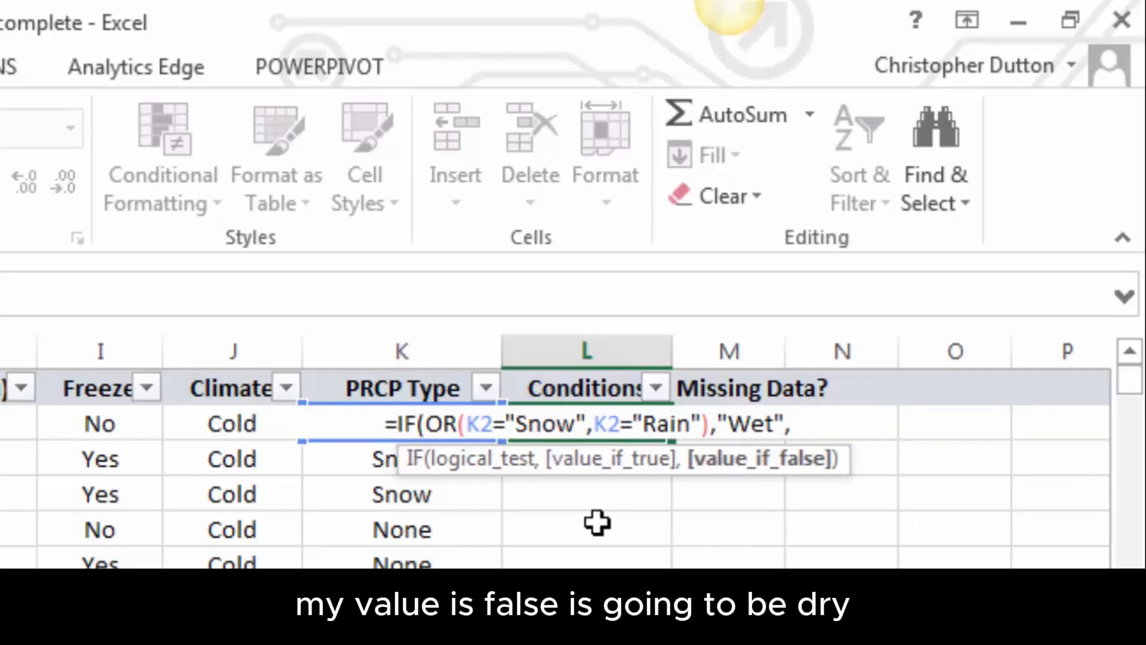
text("Dry")
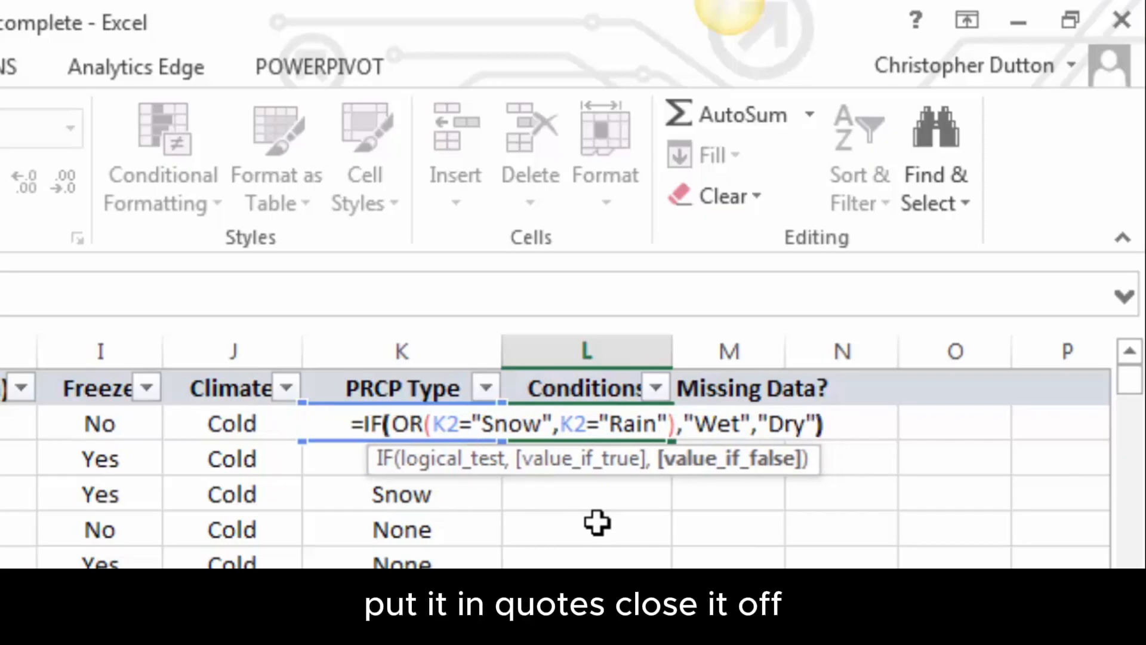
key(Return)
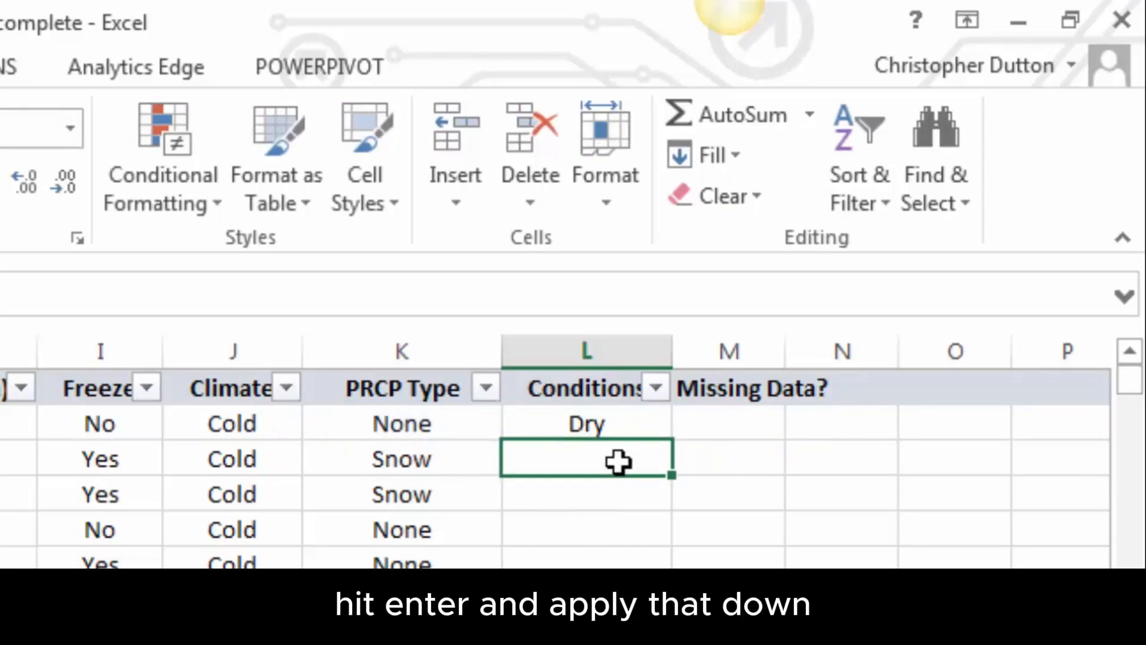
click(639, 427)
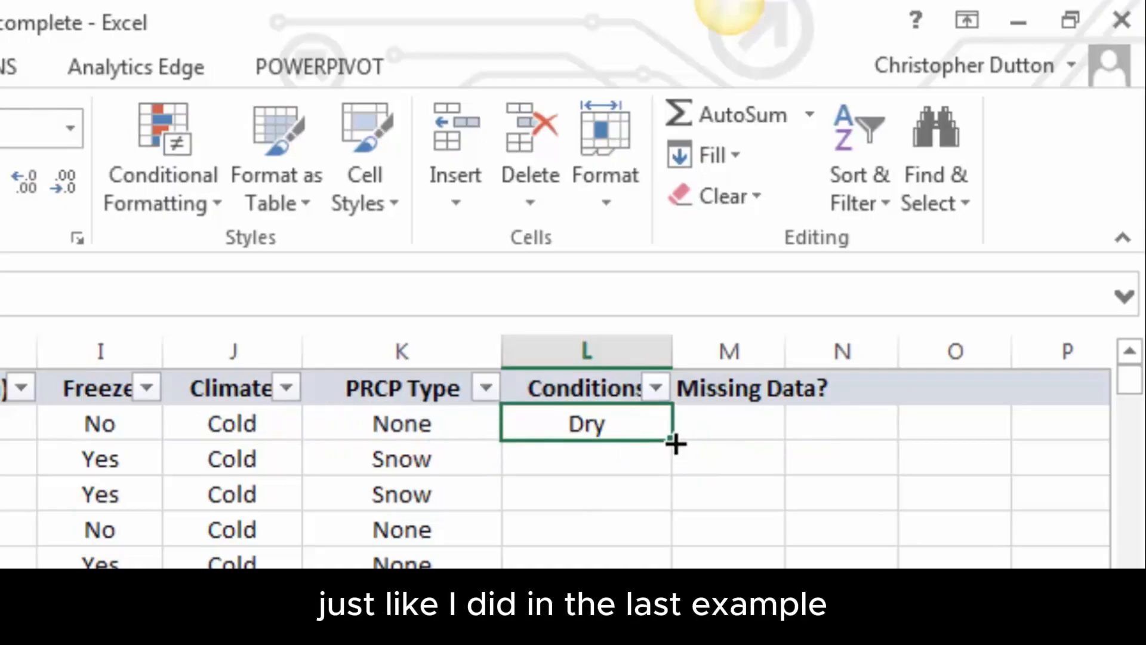
double_click(673, 441)
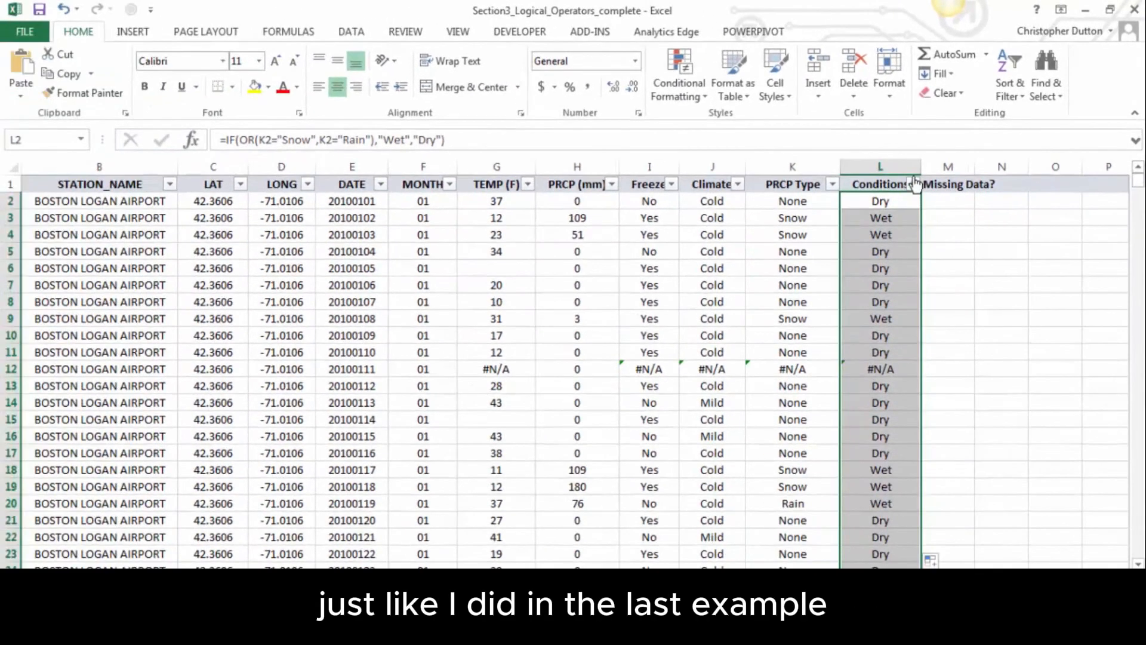
Check the distinct values in the Conditions filter list without applying a filter.
click(914, 184)
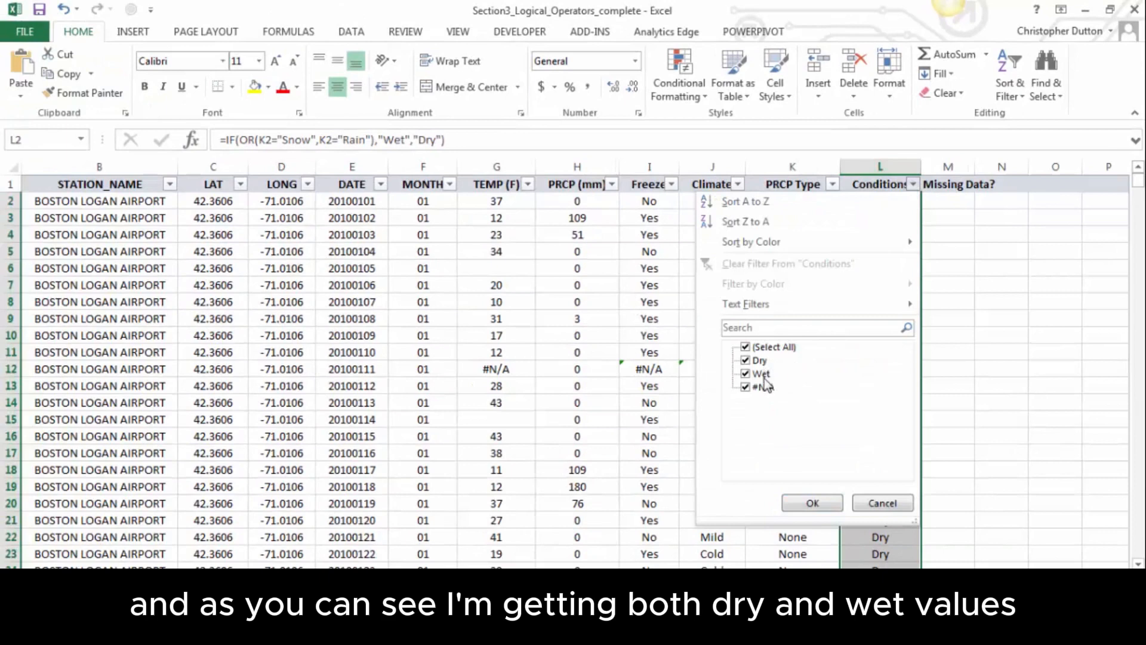
click(889, 505)
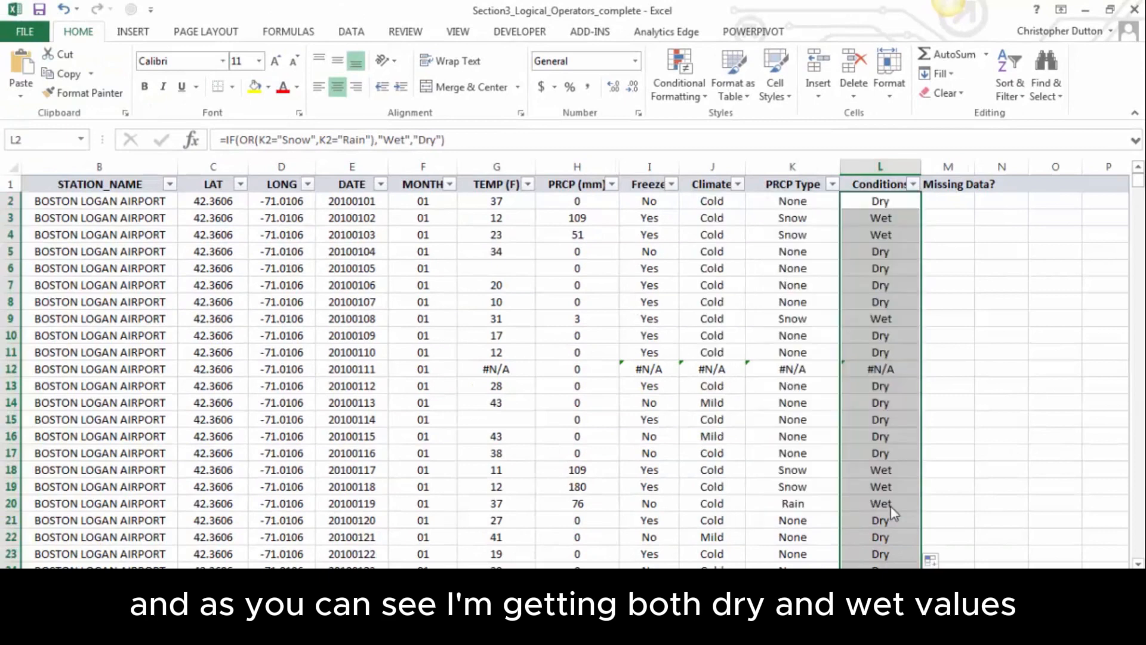
click(877, 306)
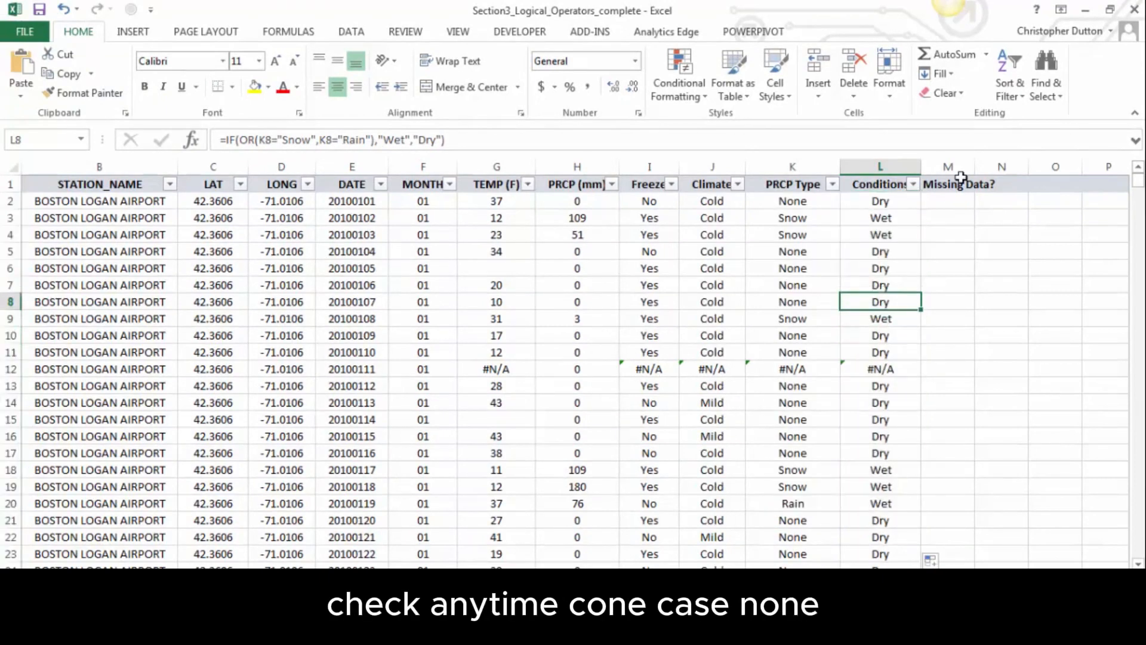
Compare the PRCP Type and Conditions values row by row for None, Snow and Rain entries.
key(Left)
key(Up)
key(Up)
key(Up)
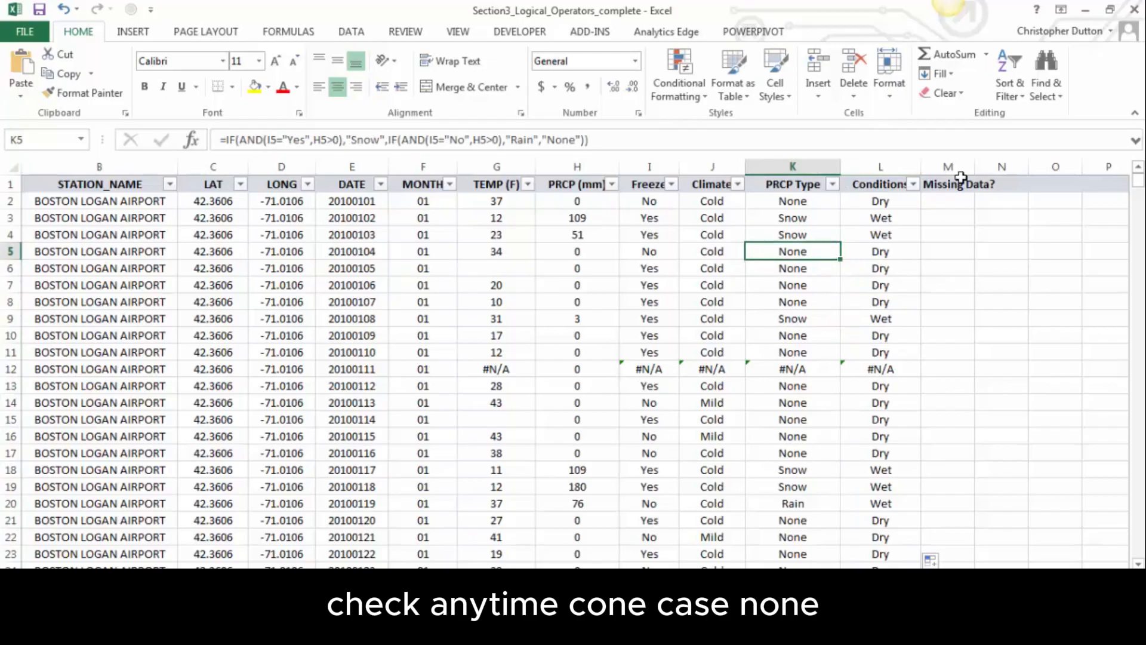
key(Right)
key(Down)
key(Down)
key(Down)
key(Left)
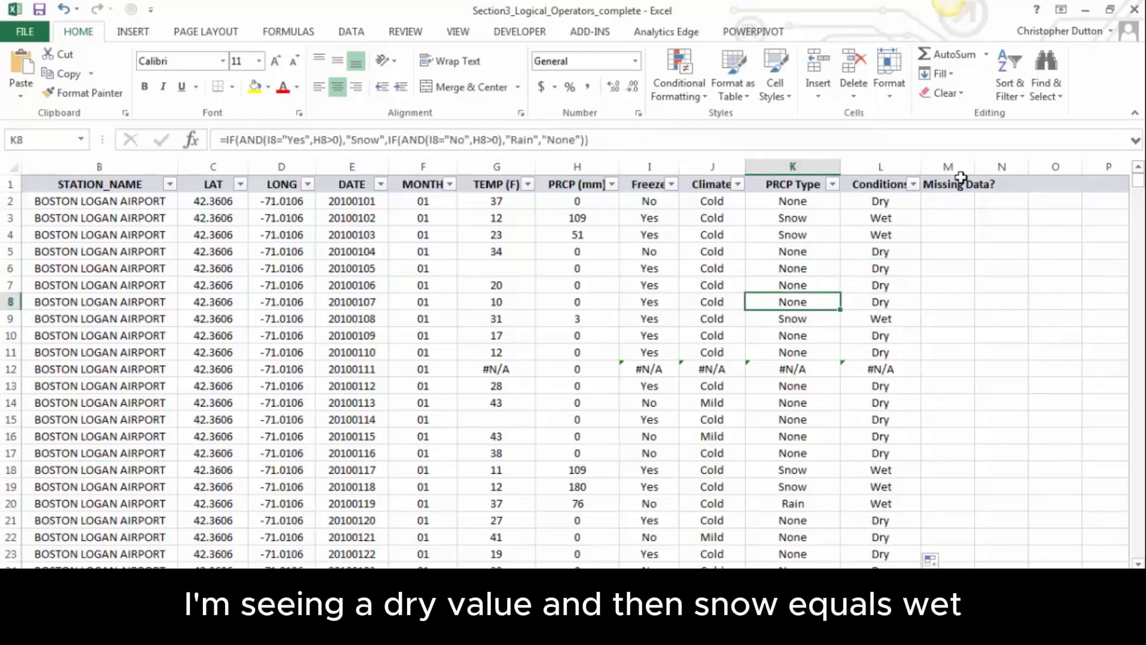
key(Down)
key(Right)
key(Left)
key(Down)
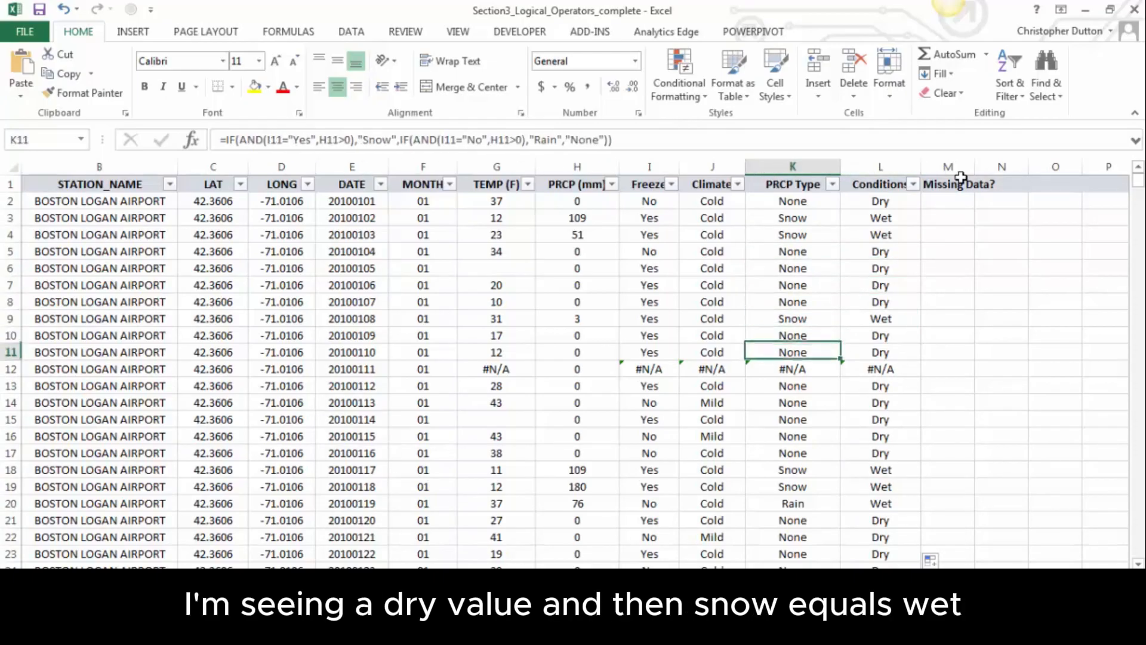
key(Down)
key(Down)
key(Down)
key(Down)
key(Down)
key(Down)
key(Down)
key(Down)
key(Down)
key(Down)
key(Down)
key(Down)
key(Up)
key(Up)
key(Right)
key(Left)
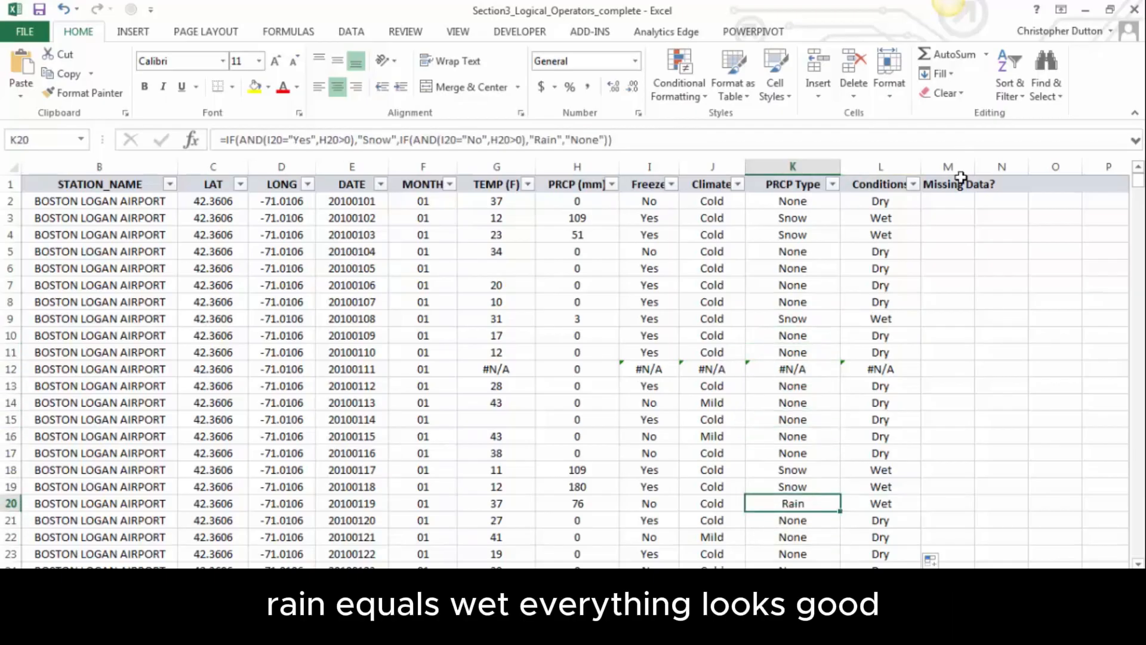
key(Right)
key(Up)
key(Up)
key(Up)
key(Up)
key(Up)
key(Up)
key(Up)
key(Up)
key(Up)
key(Up)
key(Up)
key(Up)
key(Up)
key(Up)
key(Up)
key(Up)
key(Up)
key(Up)
key(Up)
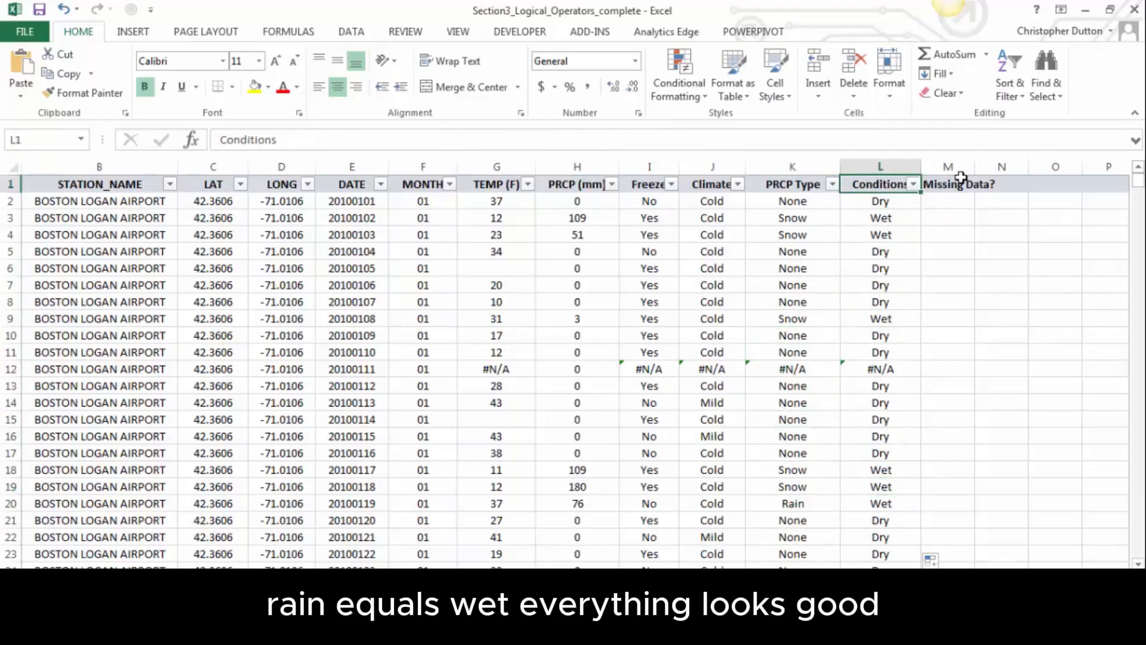
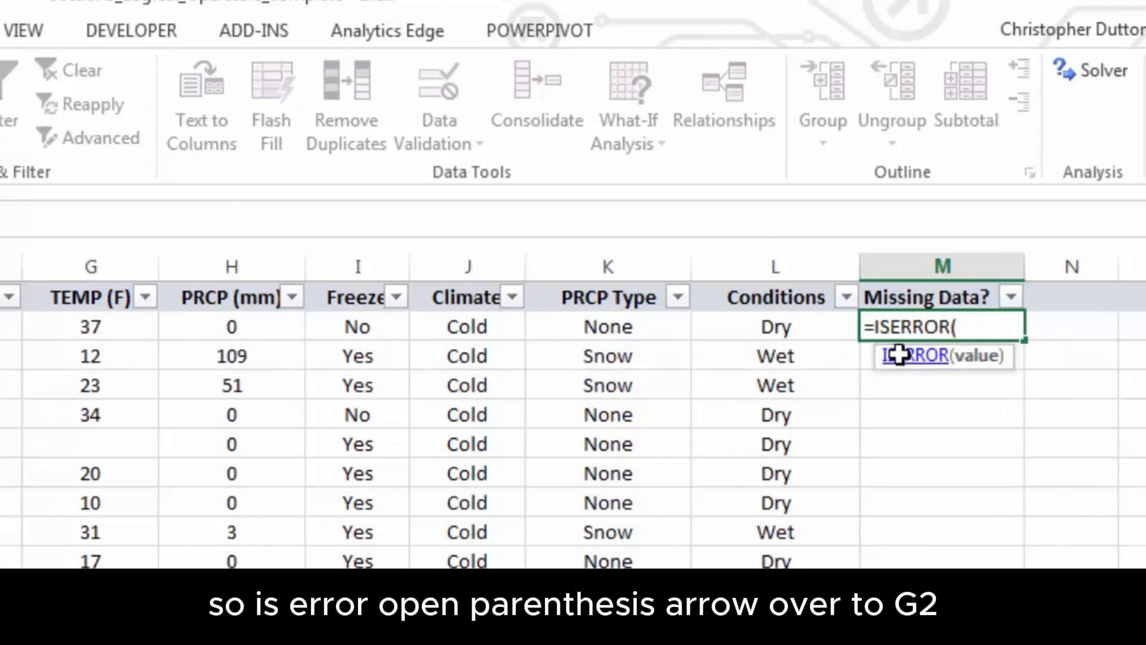
Complete the ISERROR formula in M2 with G2 as its argument and fill it down the Missing Data? column.
key(Left)
key(Left)
key(Left)
key(Left)
key(Left)
key(Left)
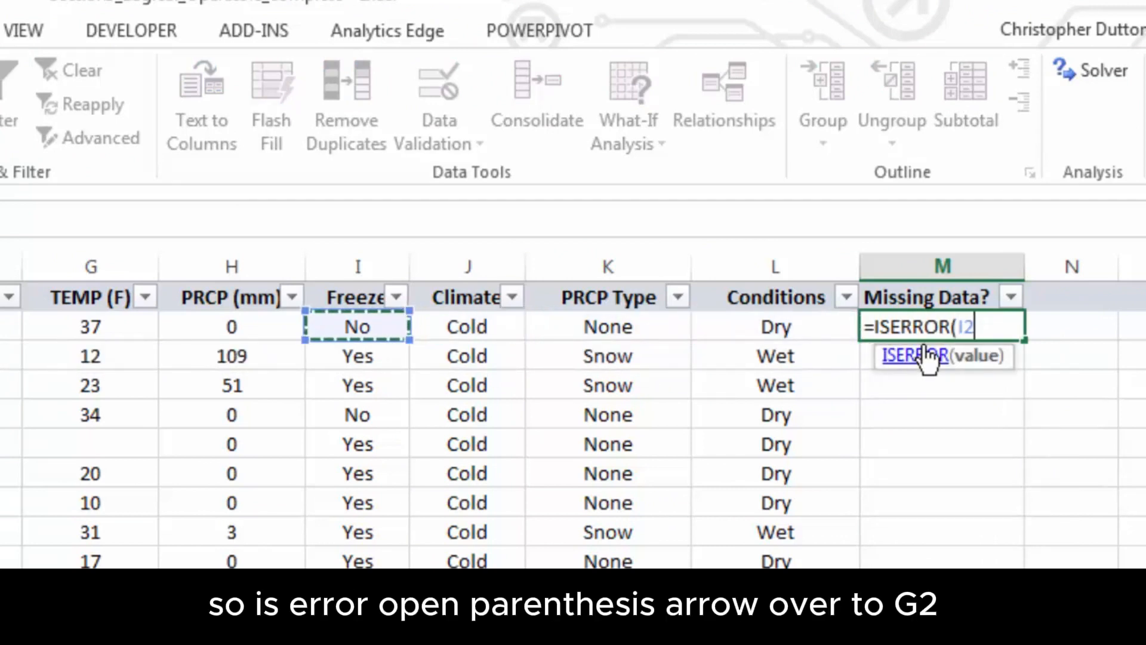
text())
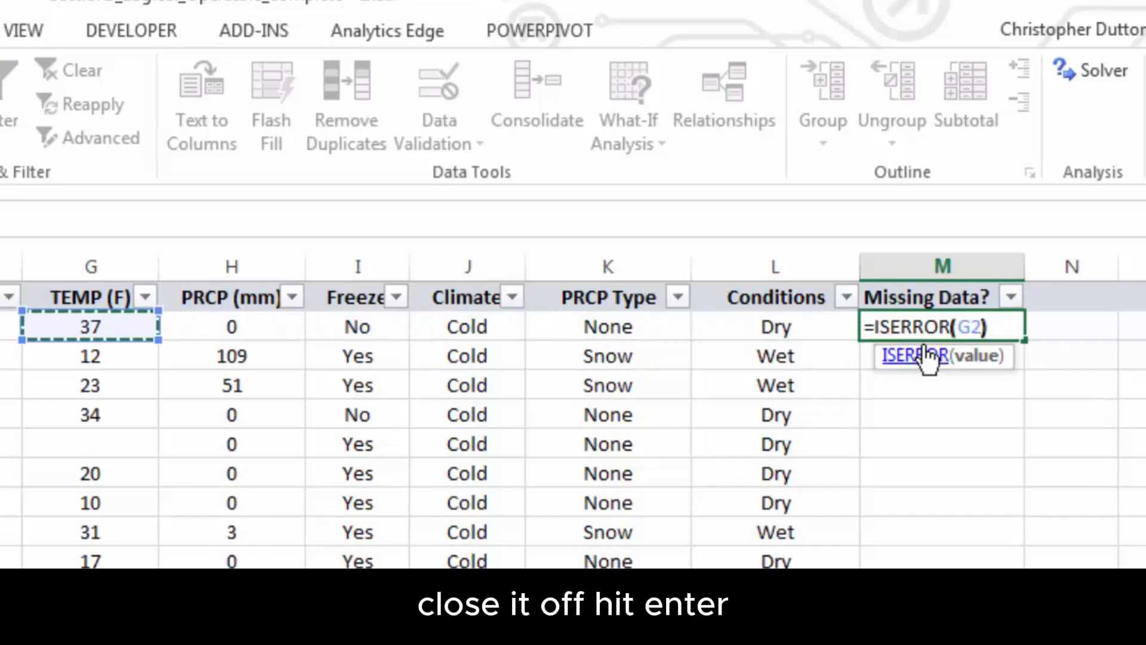
key(Return)
click(1005, 327)
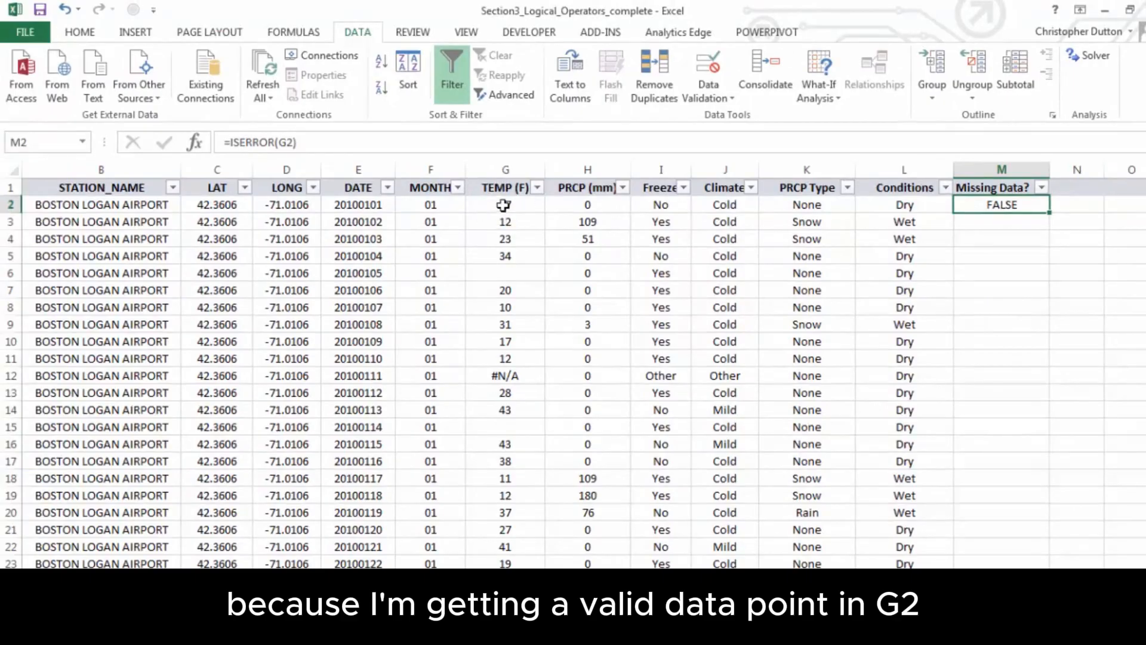
double_click(1052, 214)
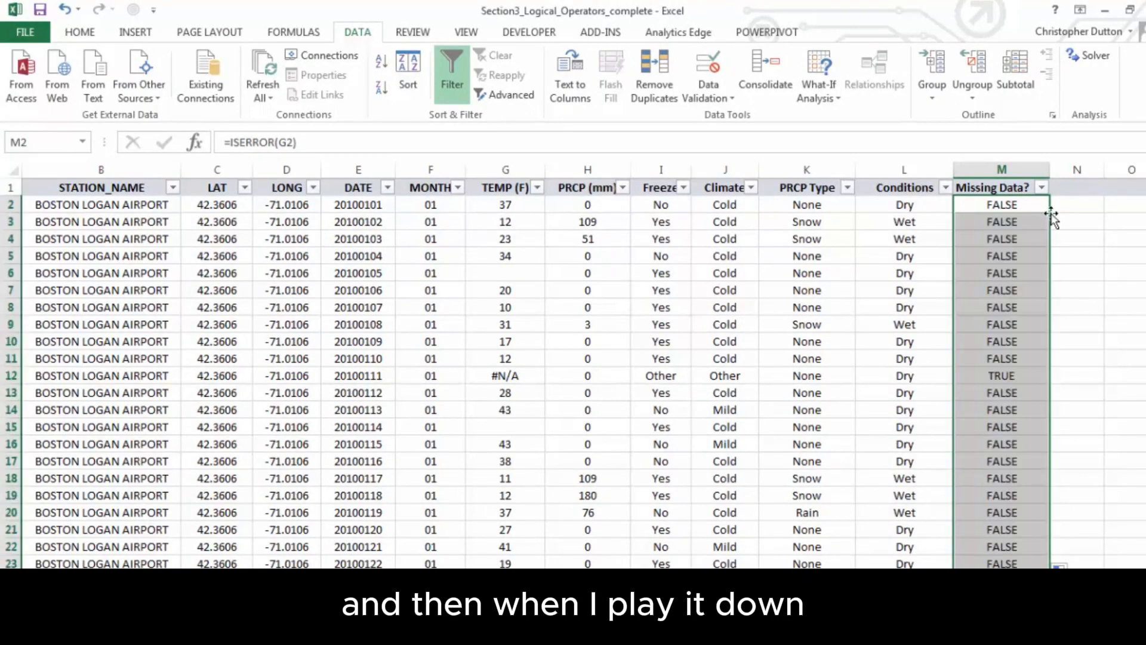
Examine the Missing Data? flag in row 12 and trace it back to the temperature in G12.
click(1013, 376)
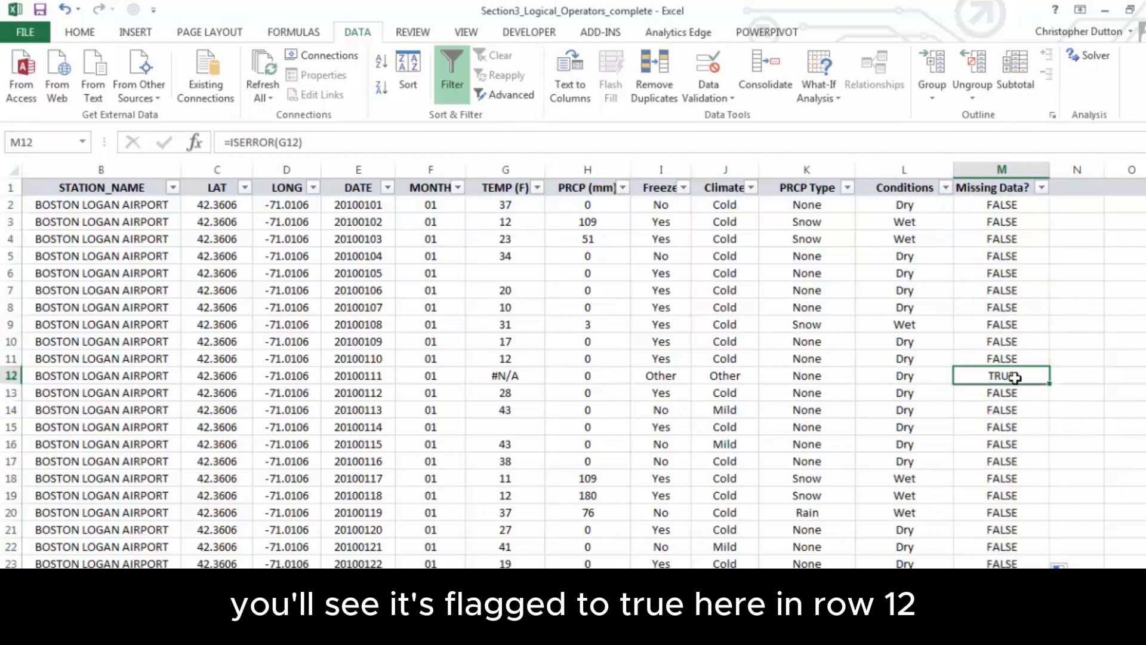
key(Left)
key(Left)
key(Left)
key(Left)
key(Left)
key(Left)
key(Left)
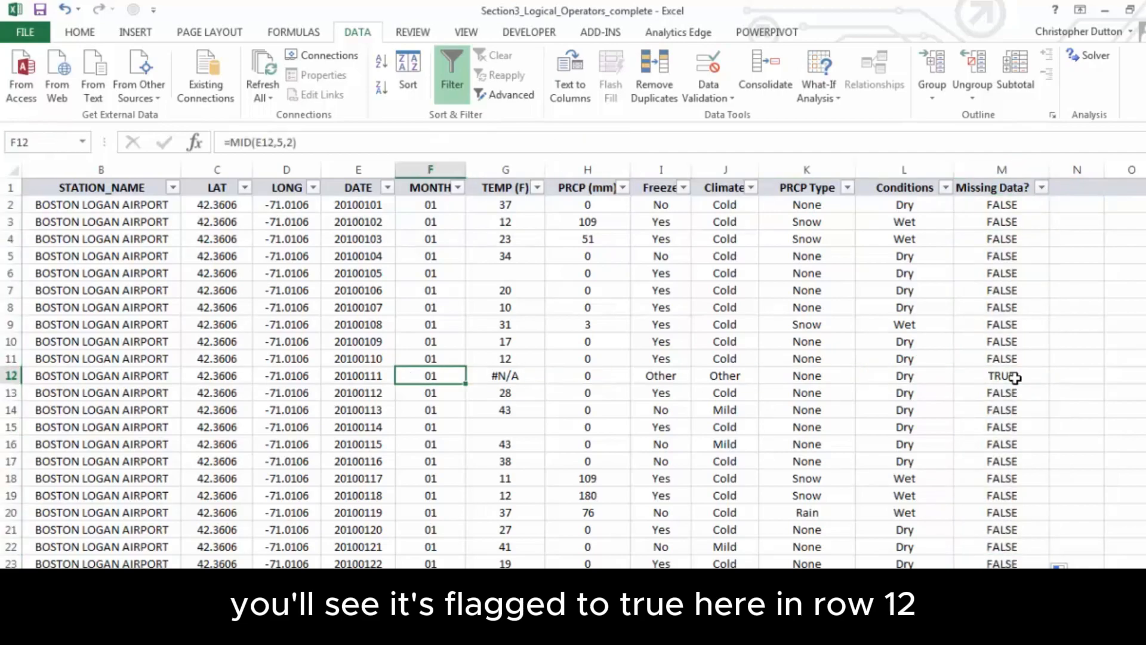
key(Right)
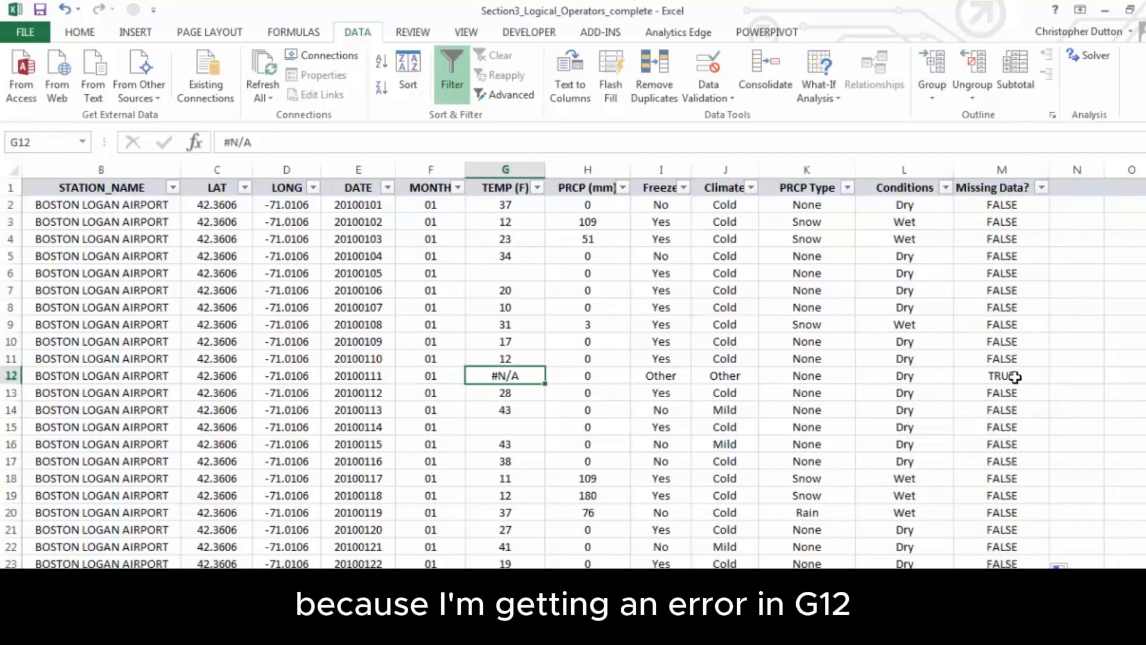
Compare the Missing Data? flags in rows 12 and 6 with the temperatures in G12 and G6.
key(Right)
key(Right)
key(Right)
key(Right)
key(Right)
key(Right)
key(Right)
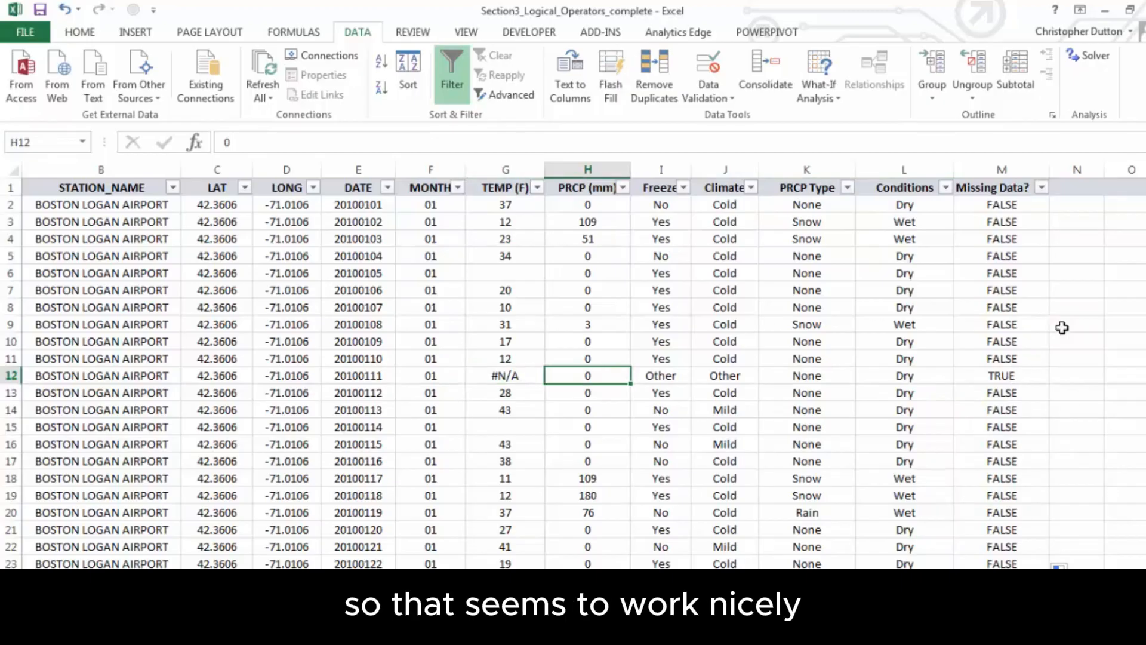
key(Left)
key(Up)
key(Up)
key(Up)
key(Up)
key(Up)
key(Up)
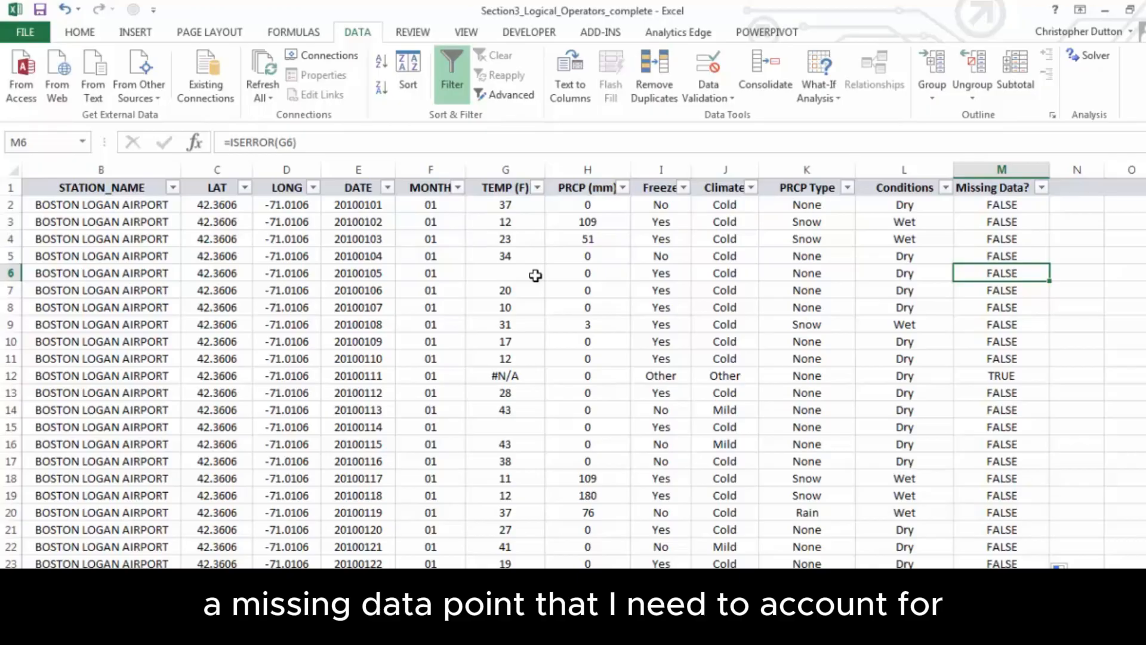
Replace the formula in M2 with =ISBLANK(G2) and fill it down the Missing Data? column.
click(985, 205)
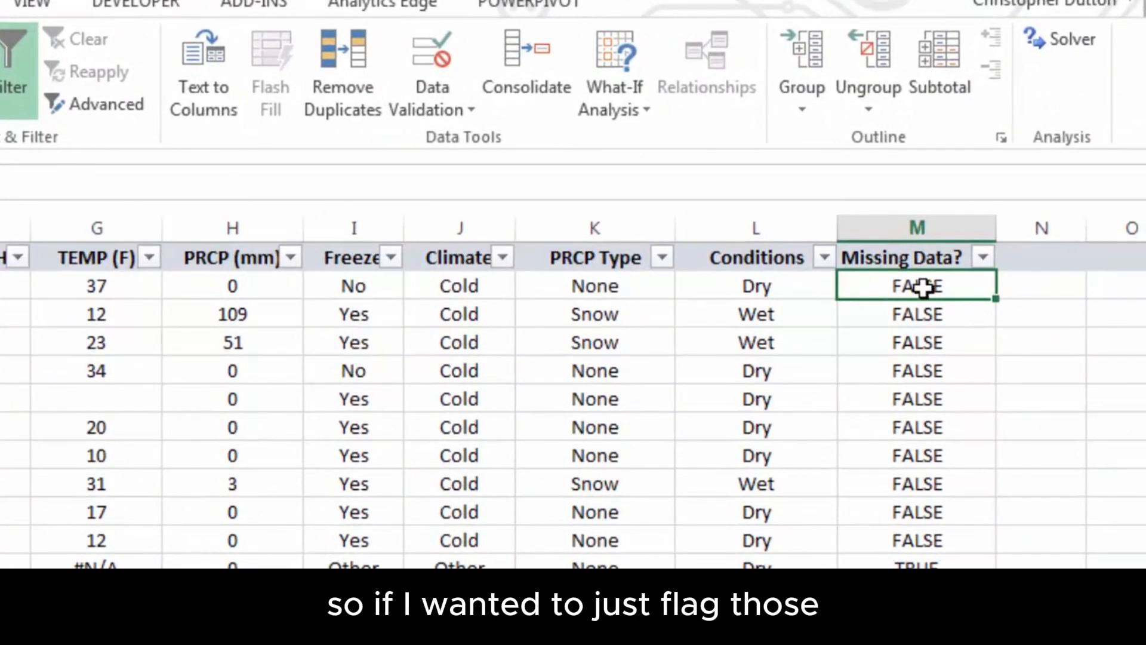
double_click(922, 287)
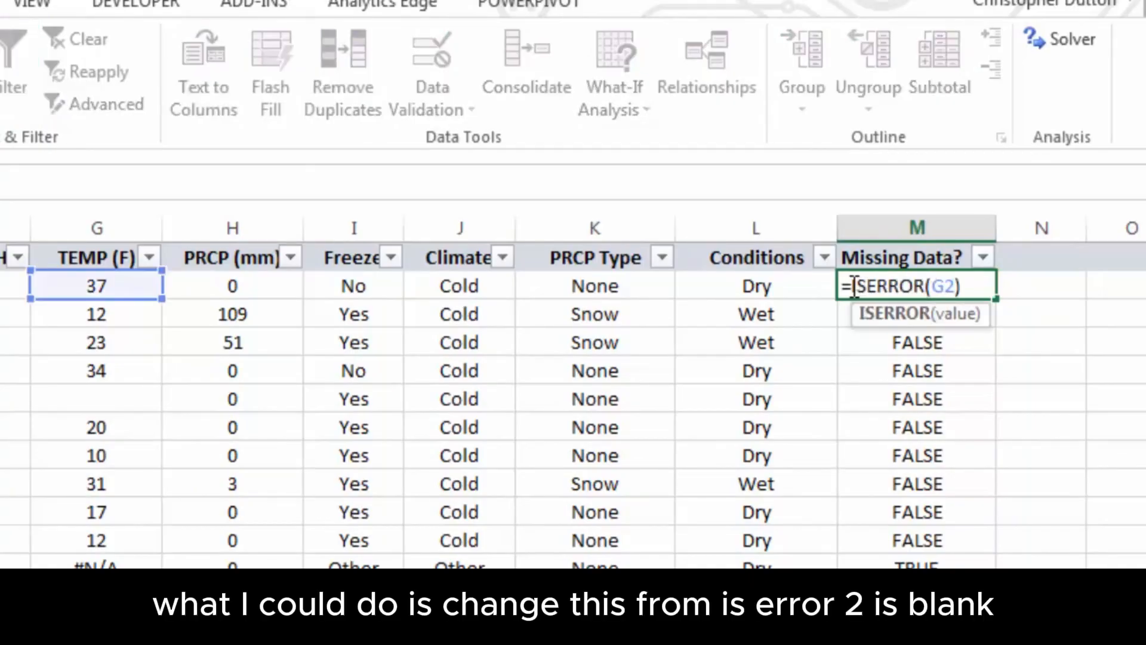
drag(854, 286, 968, 287)
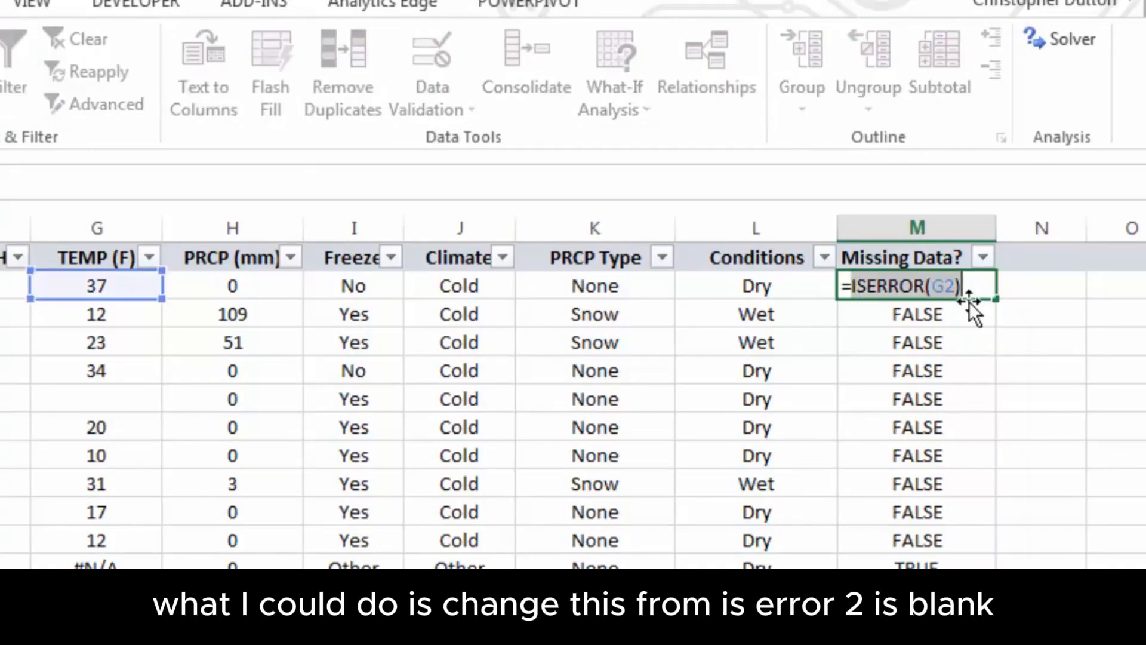
text(ISBLANK()
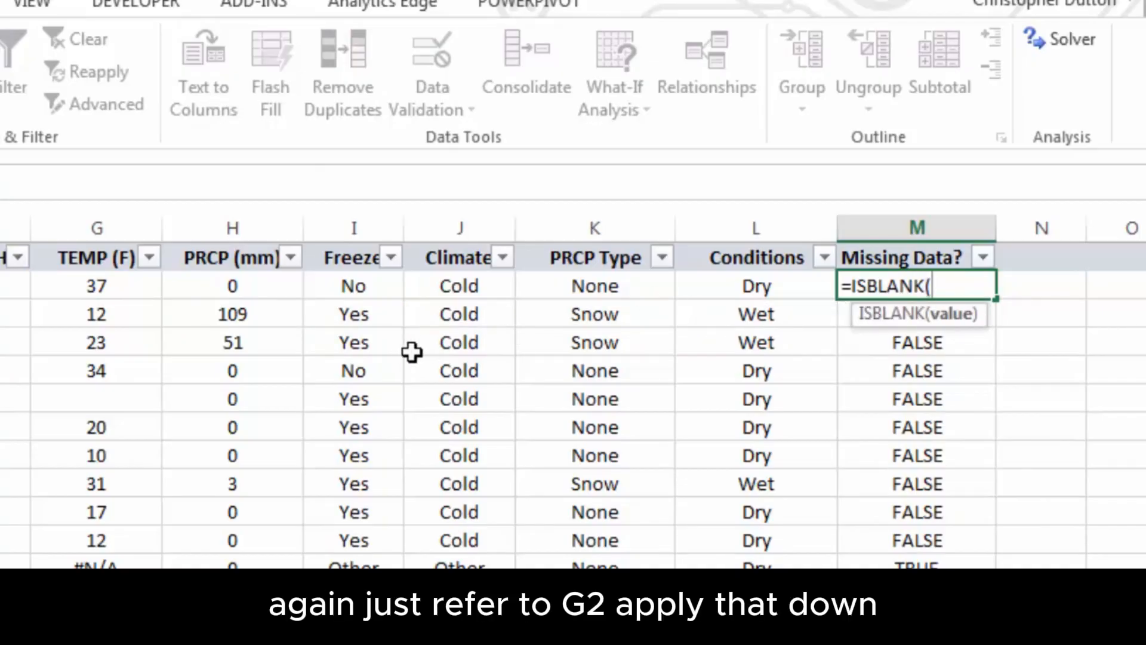
click(94, 287)
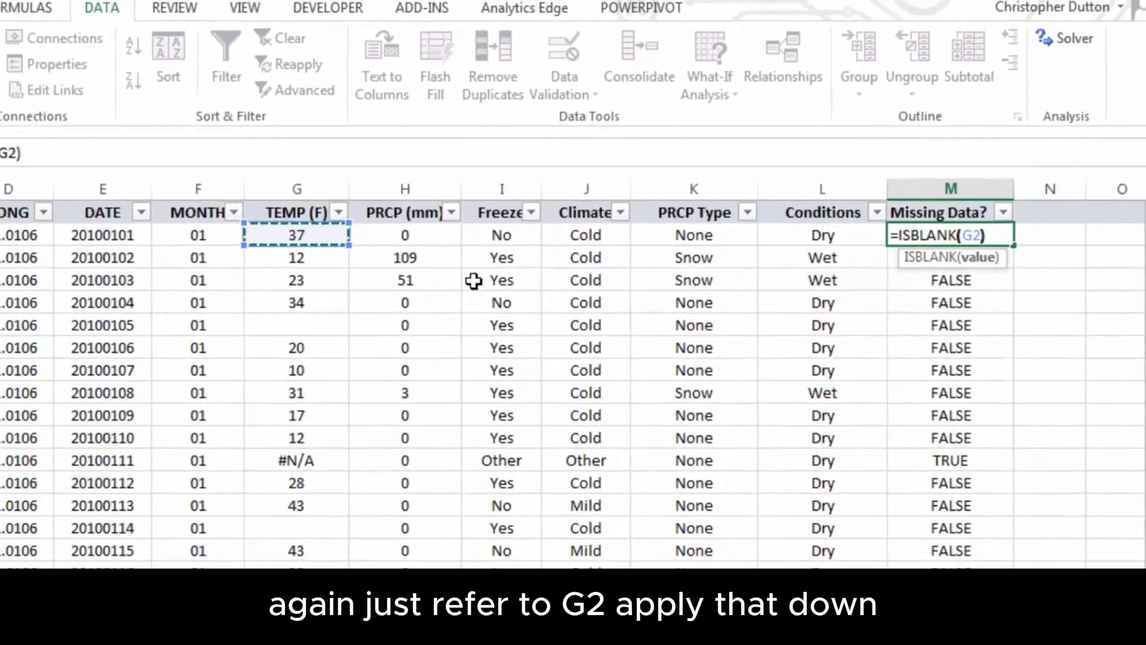
key(Return)
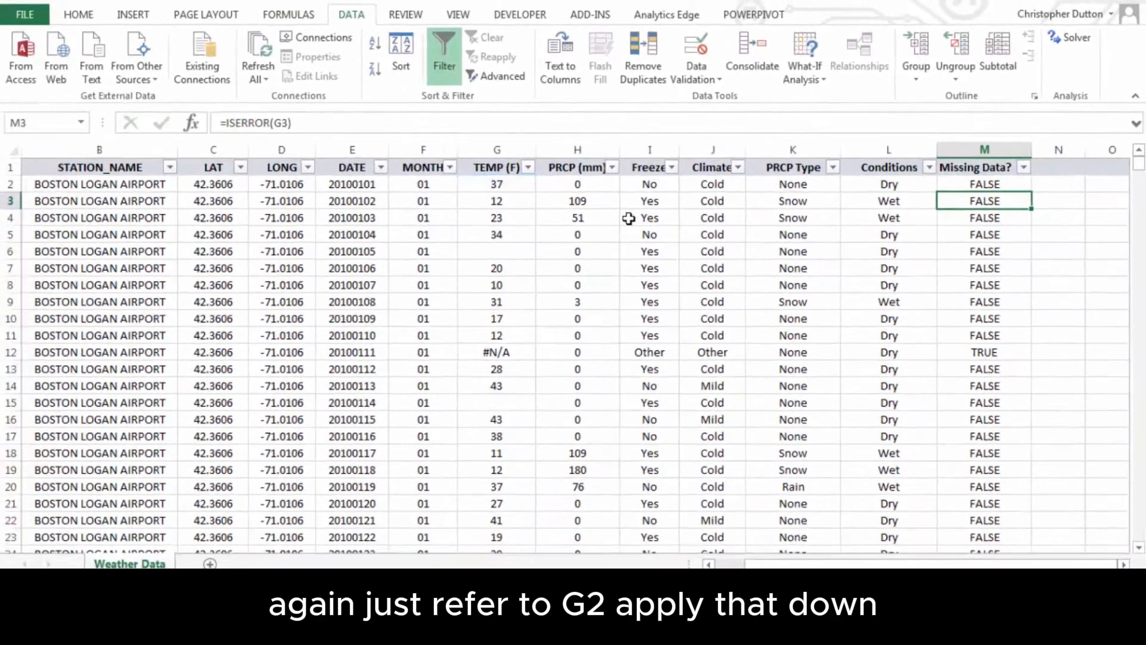
click(1024, 186)
double_click(1031, 192)
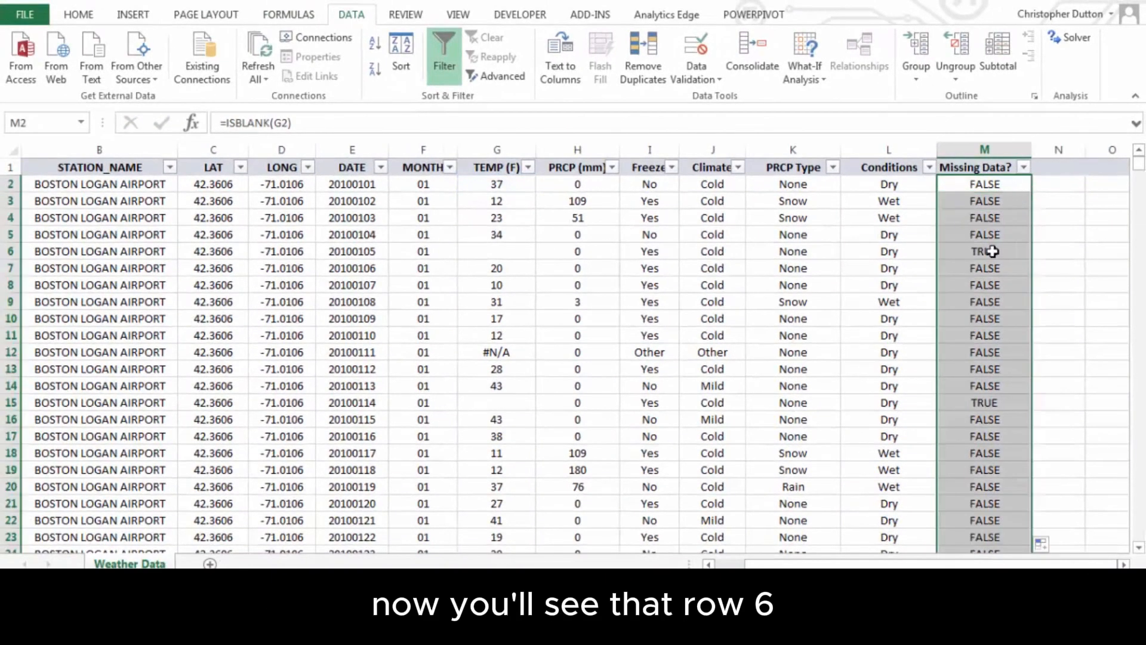
Check how the ISBLANK formula flags the temperatures in rows 6 and 12.
click(510, 253)
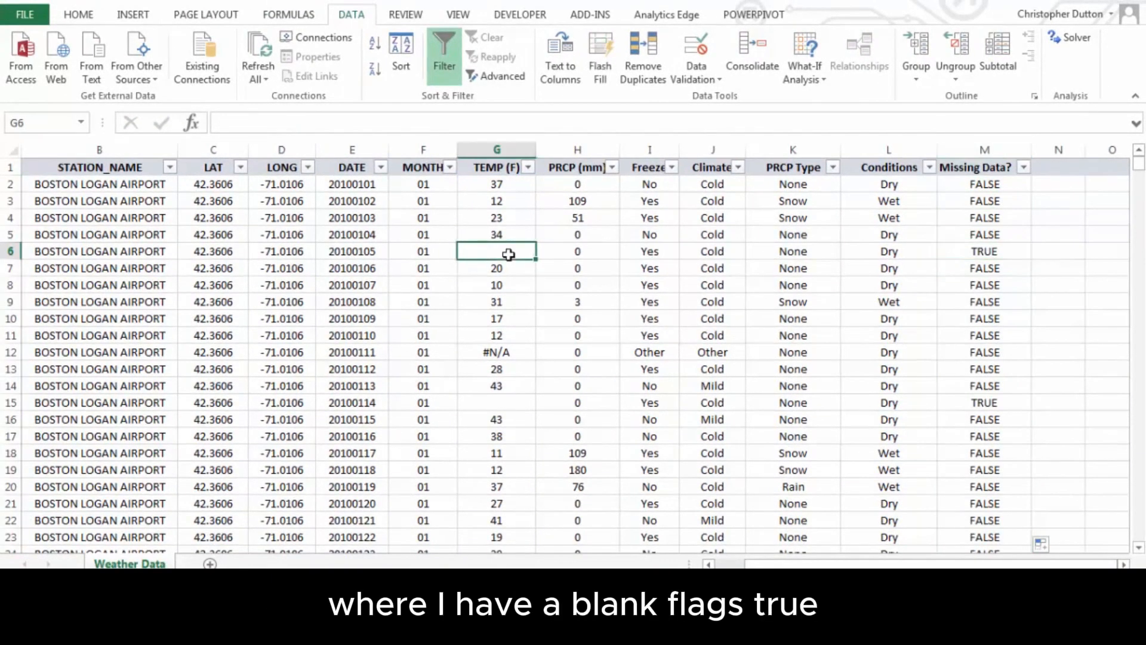
click(959, 252)
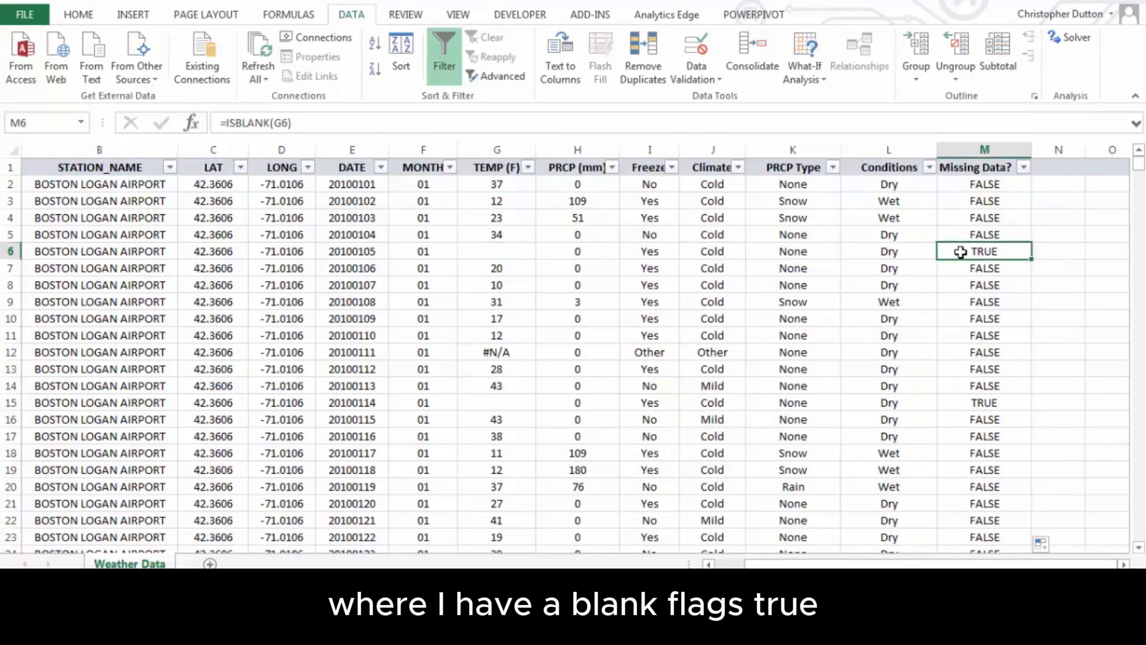
click(515, 352)
click(967, 356)
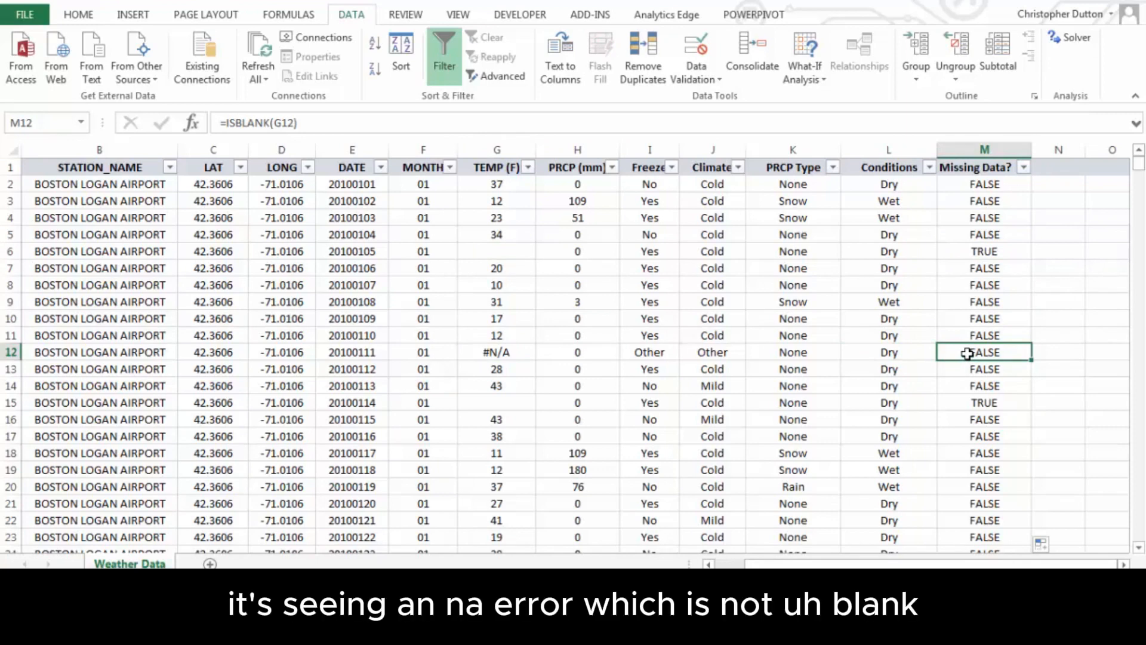
Wrap the ISBLANK(G2) test in M2 in an OR function as its first logical argument.
click(970, 184)
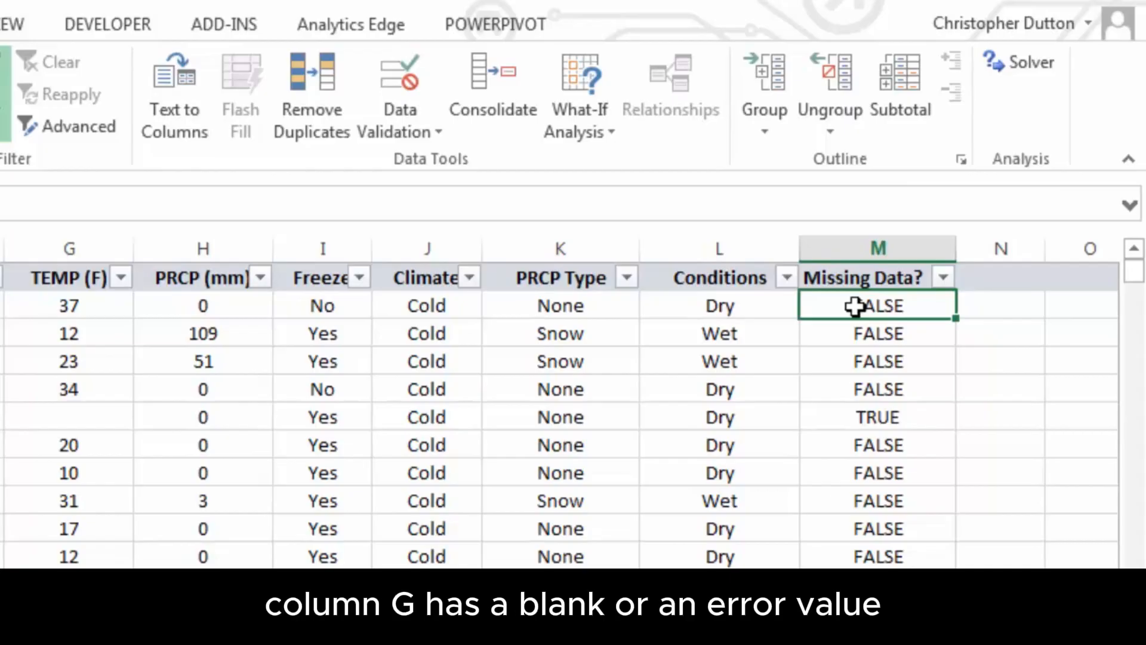
double_click(851, 307)
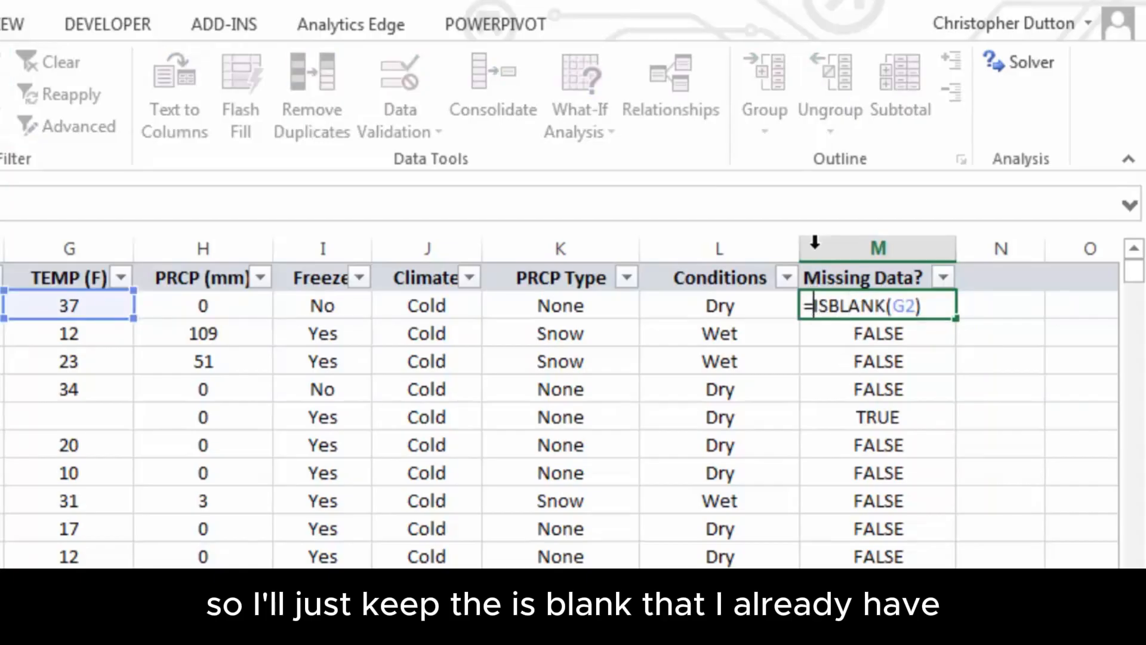
key(Home)
key(Right)
text(OR()
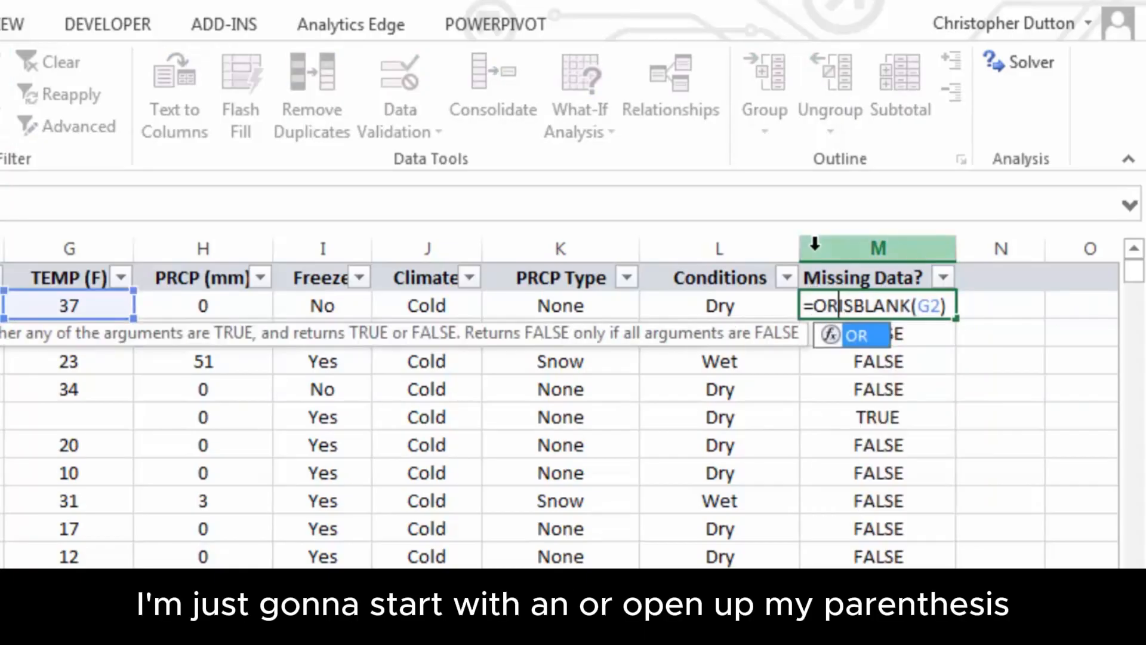
key(Right)
key(Right)
key(Right)
key(Right)
key(Right)
key(Right)
key(Right)
key(Right)
key(Right)
key(Right)
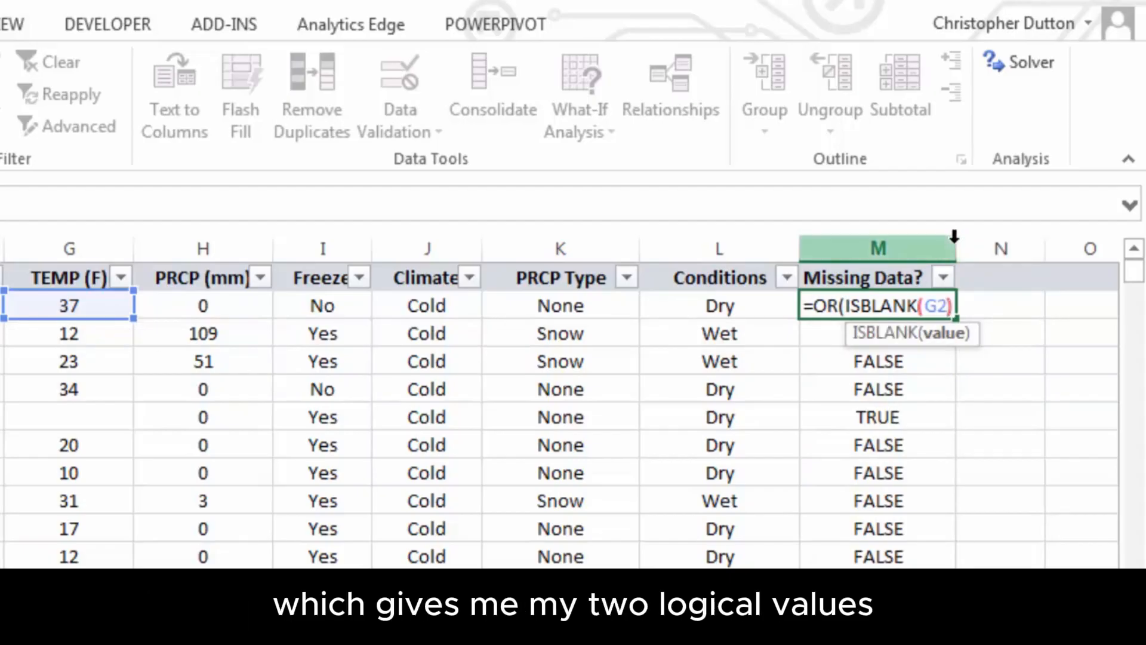
key(Right)
text(,)
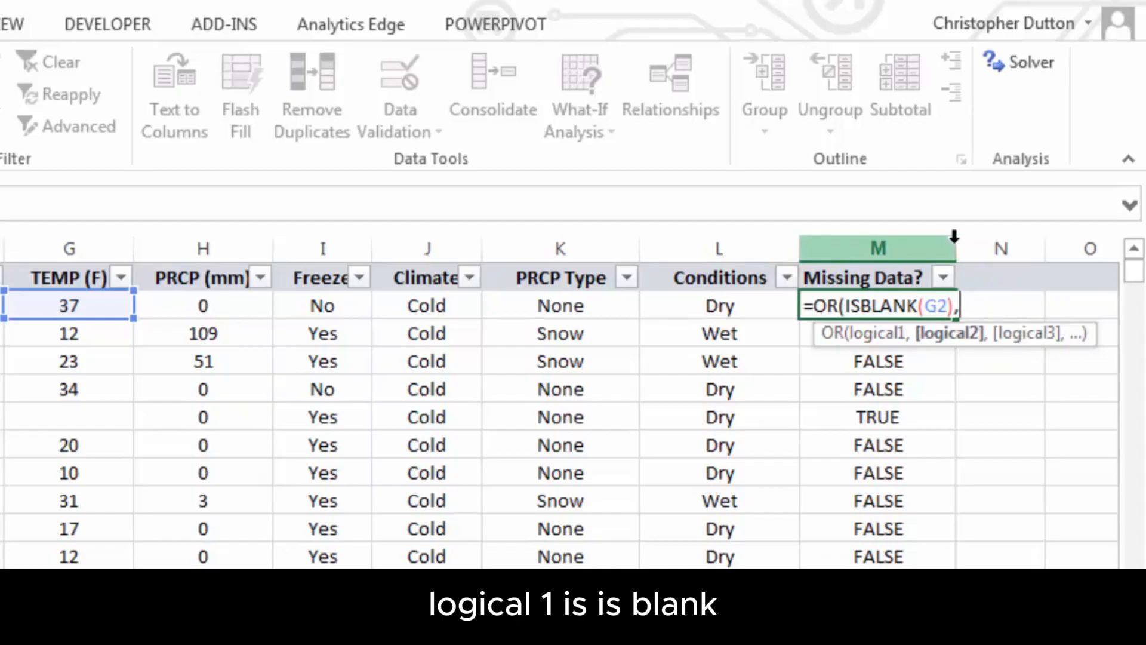
Add ISERROR(G2) as the second OR argument in M2 and fill the completed formula down the Missing Data? column.
text(ISE)
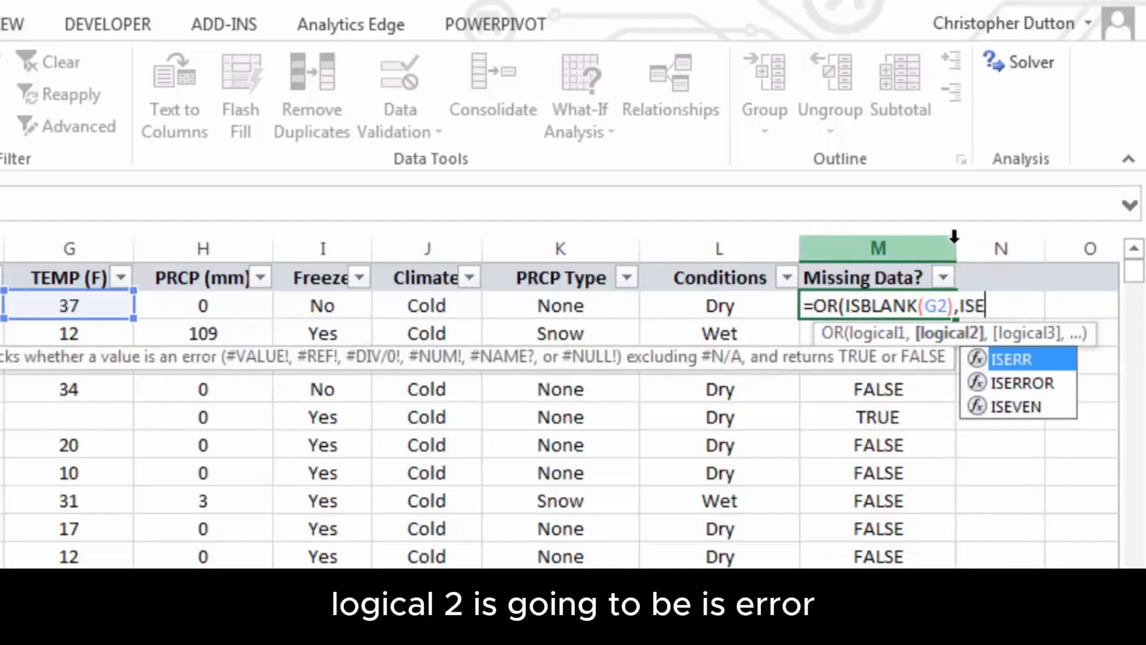
text(RROR()
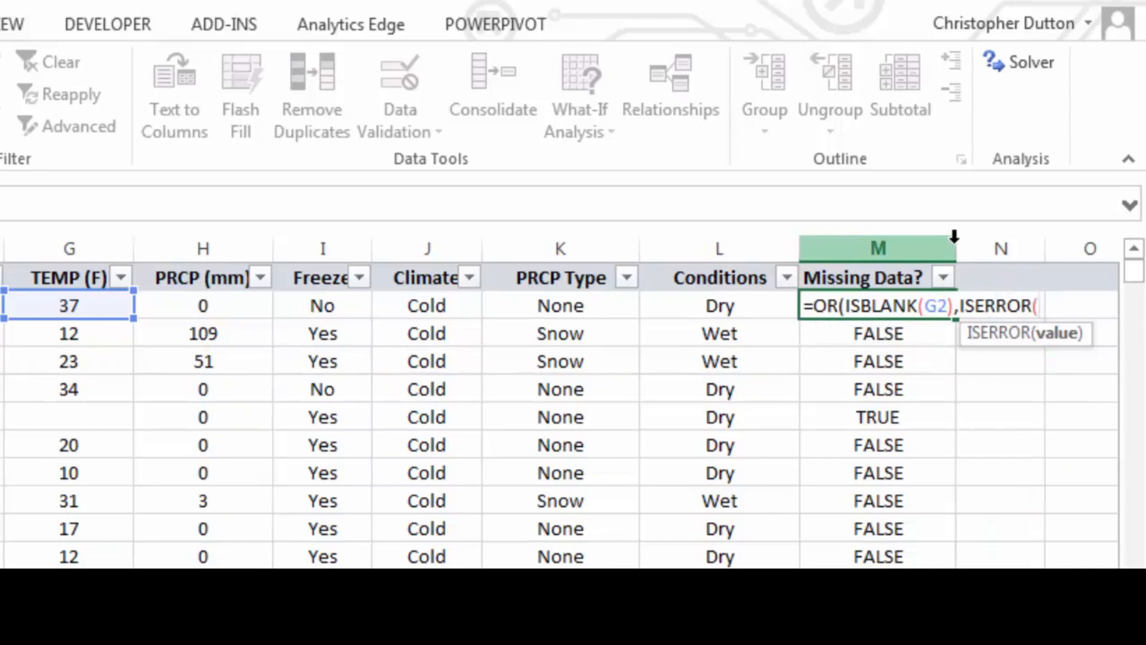
click(979, 332)
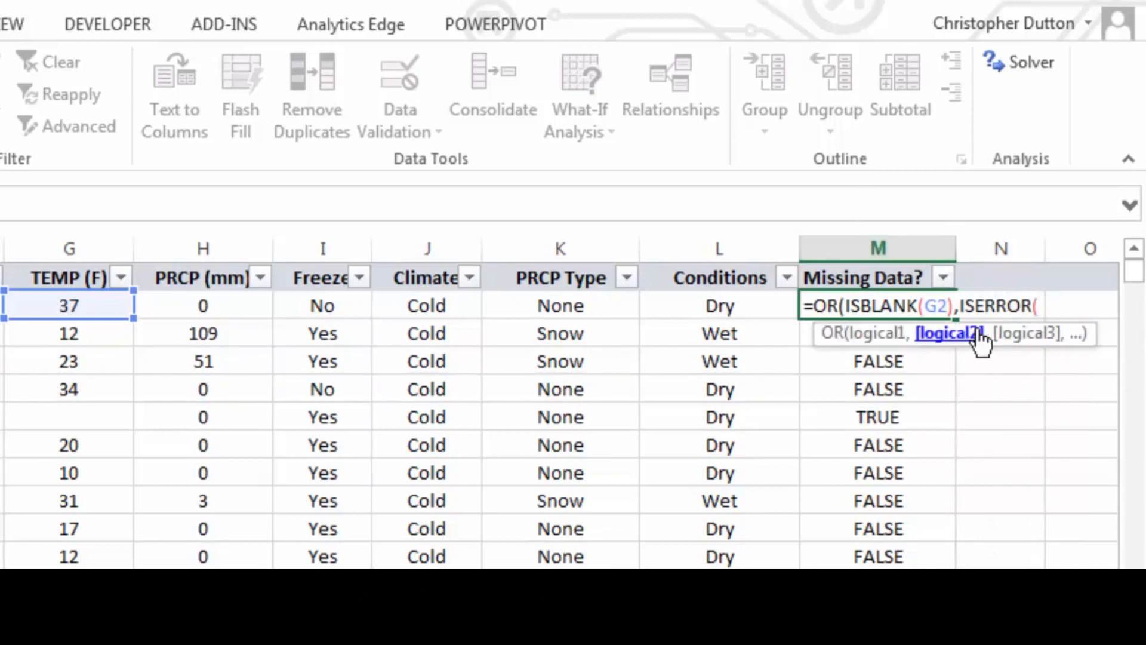
click(106, 304)
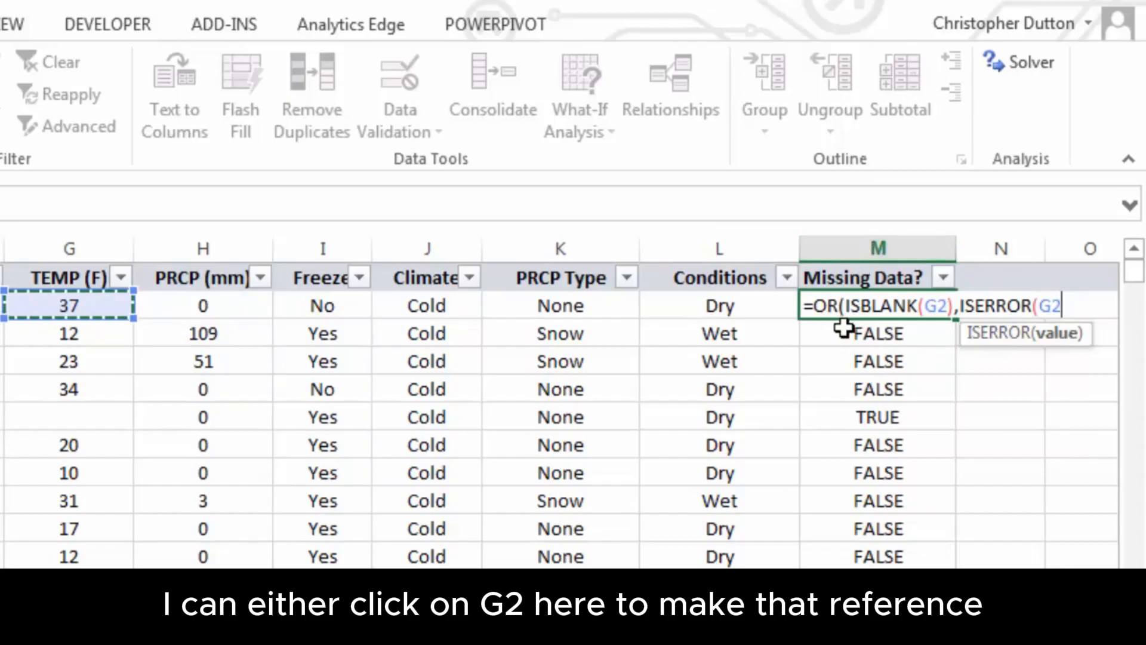
key(BackSpace)
key(BackSpace)
text(G2)
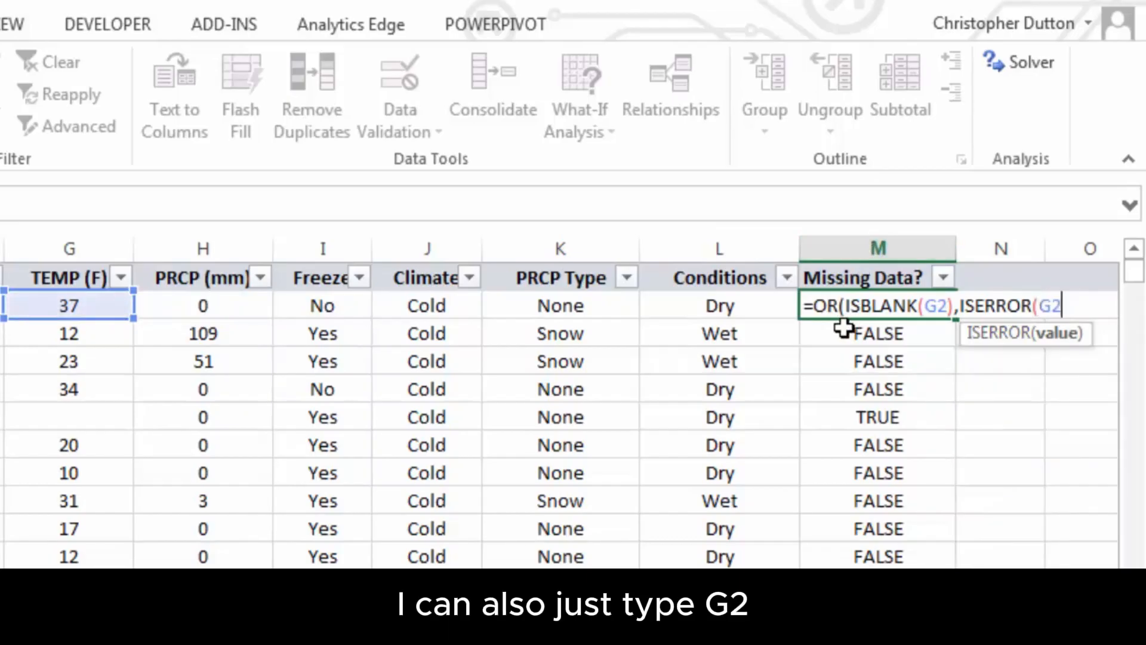
text())
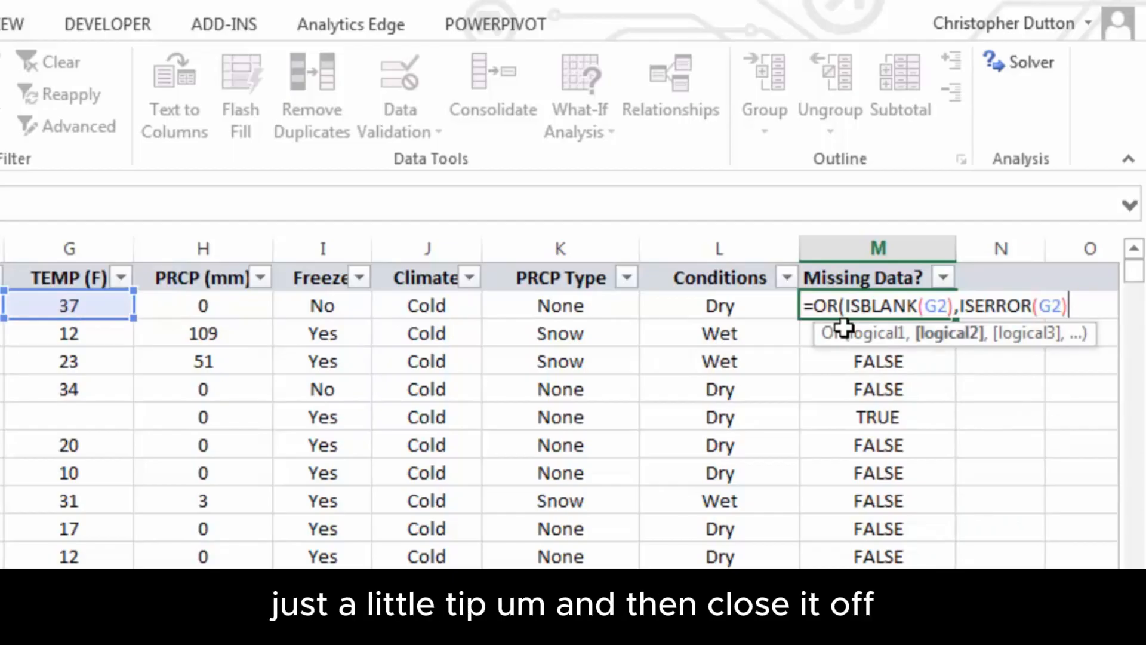
text())
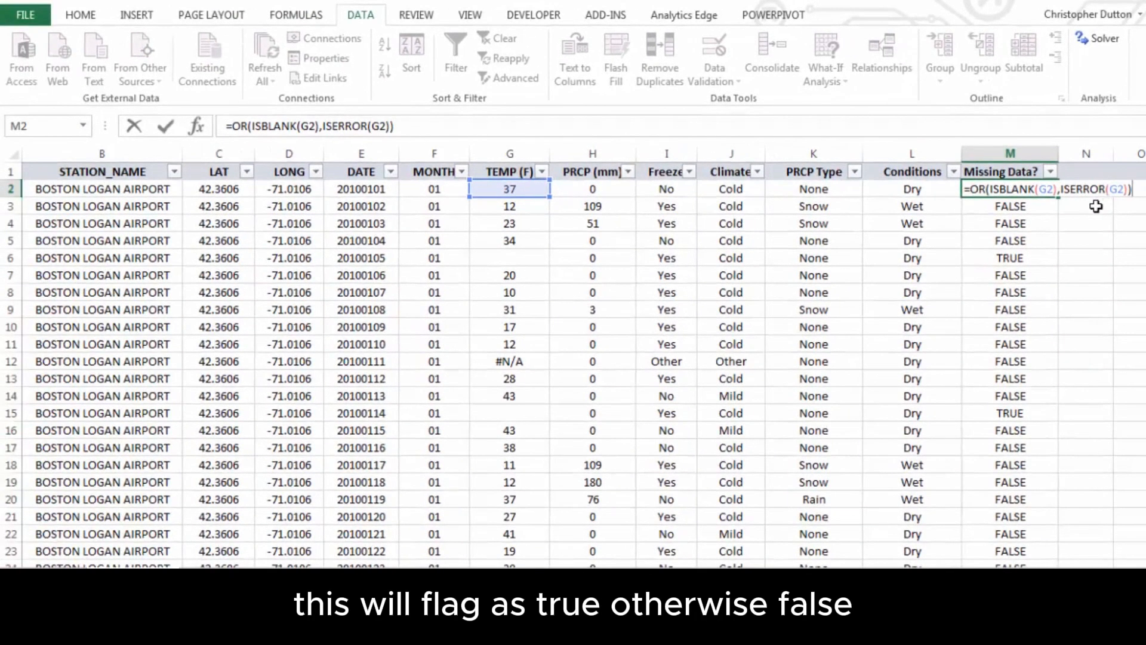
key(Return)
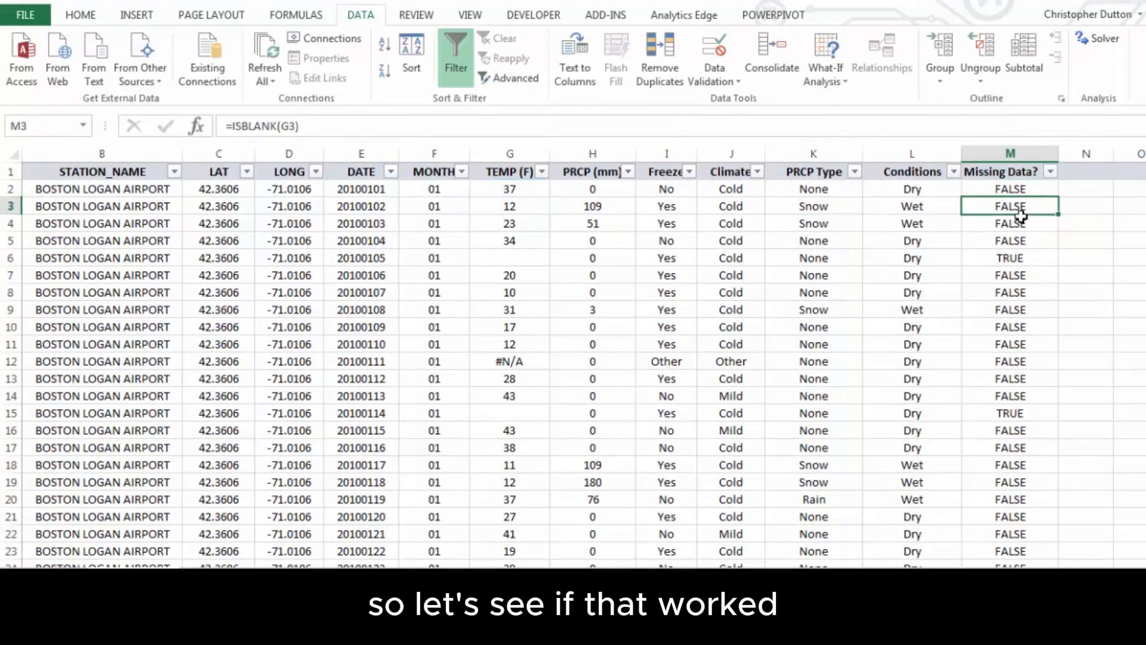
click(1026, 188)
double_click(1059, 197)
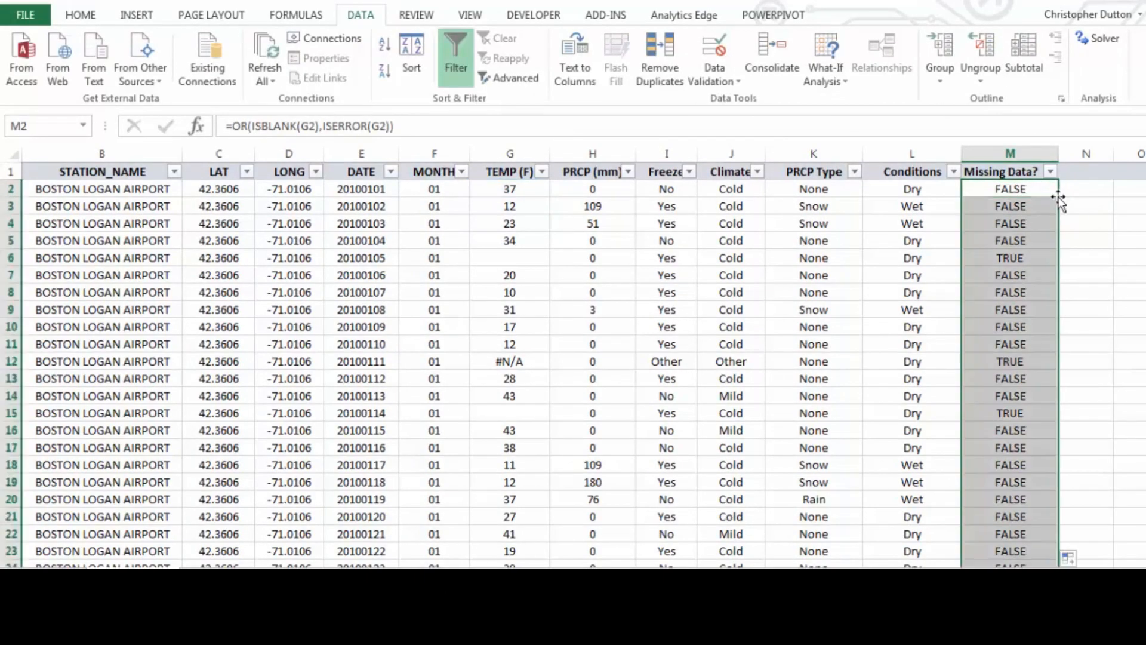
Verify the OR-based Missing Data? flags in rows 6 and 12 against their temperature cells.
click(998, 258)
click(506, 258)
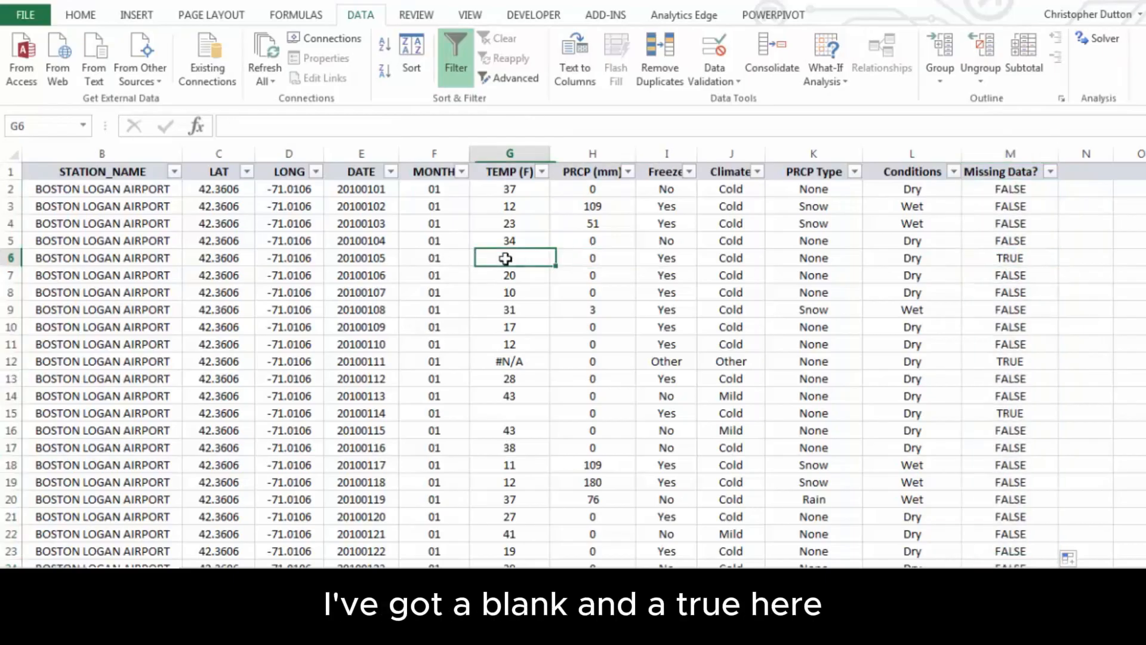
click(975, 258)
click(510, 358)
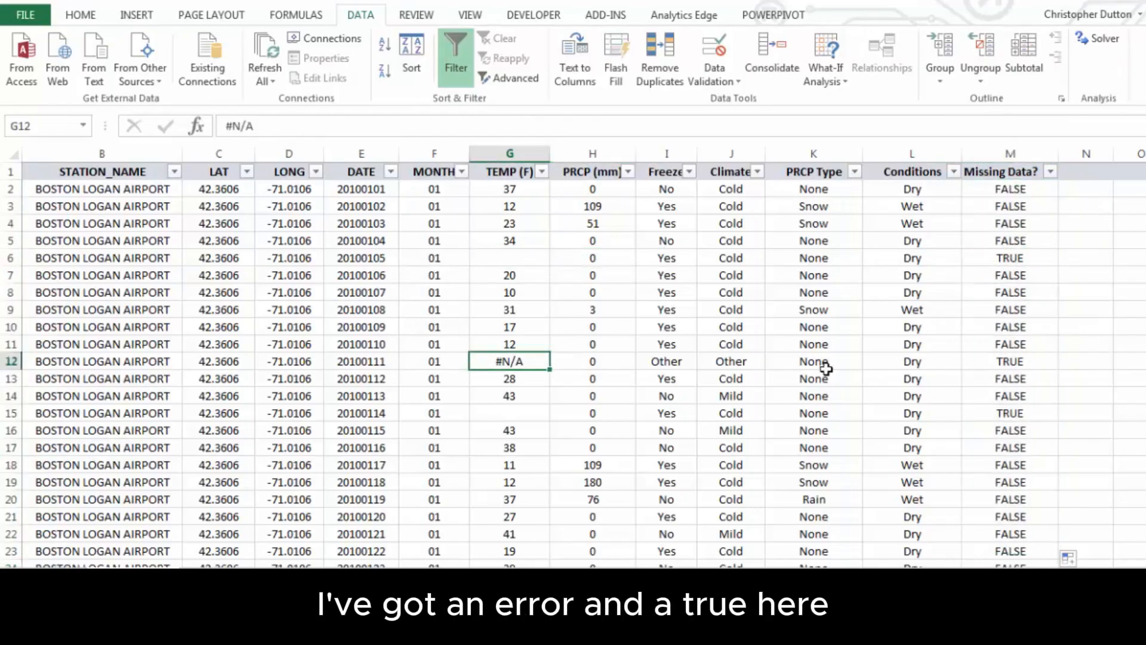
click(979, 358)
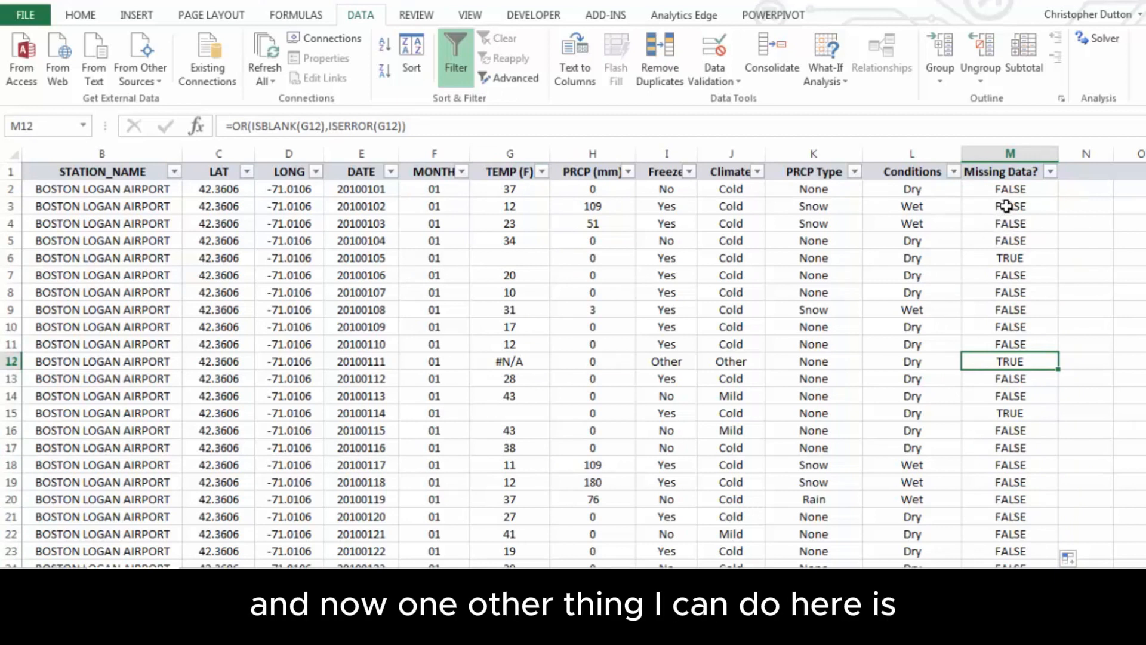
Filter the Missing Data? column to show only TRUE rows and review their dates in column E.
click(1049, 172)
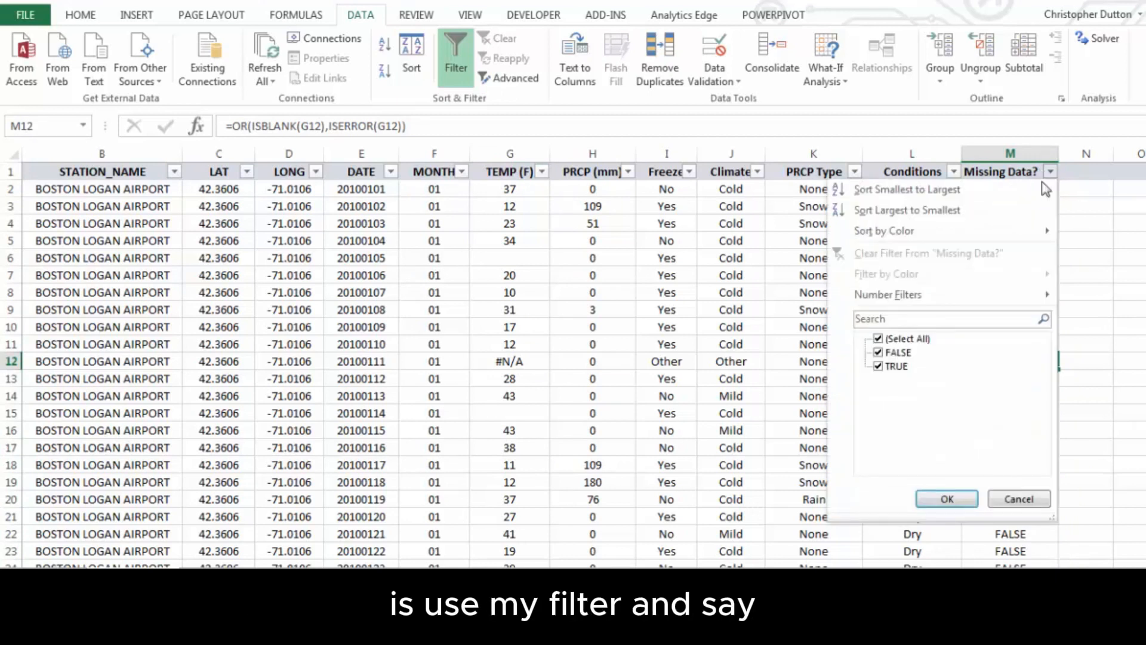
click(877, 338)
click(878, 366)
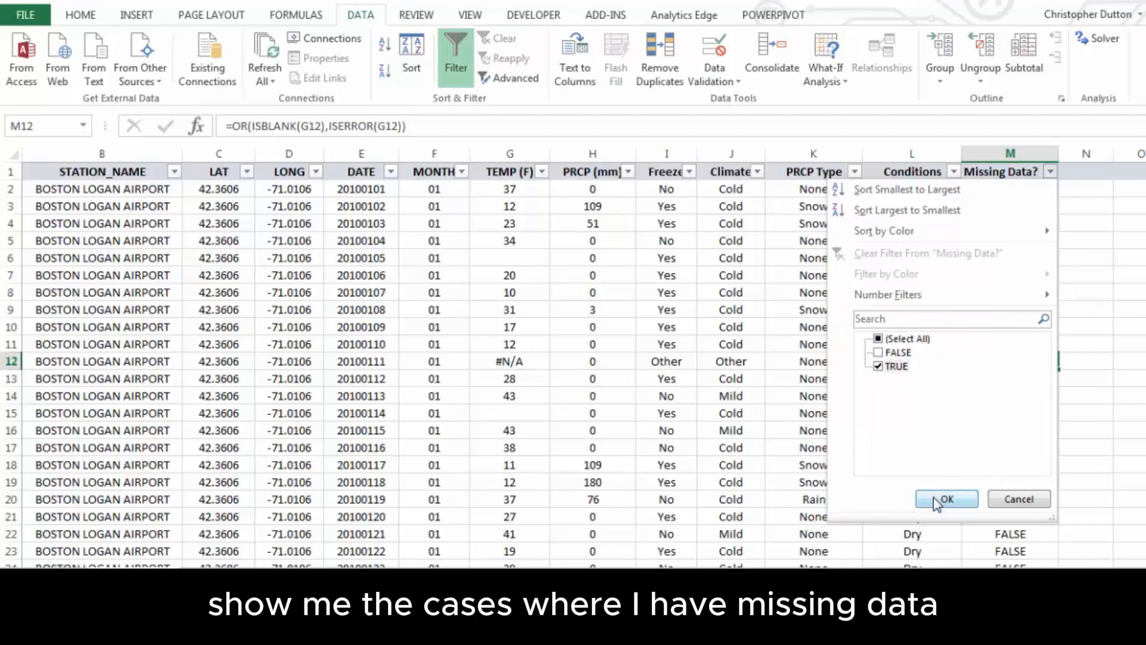
click(946, 499)
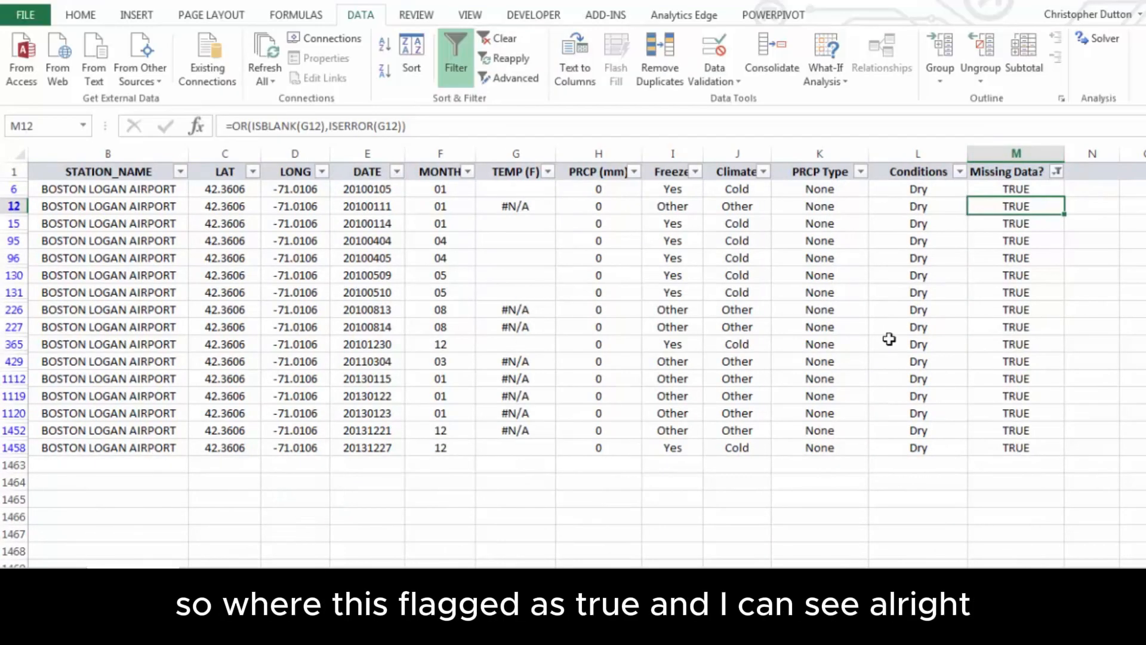
drag(378, 189, 394, 449)
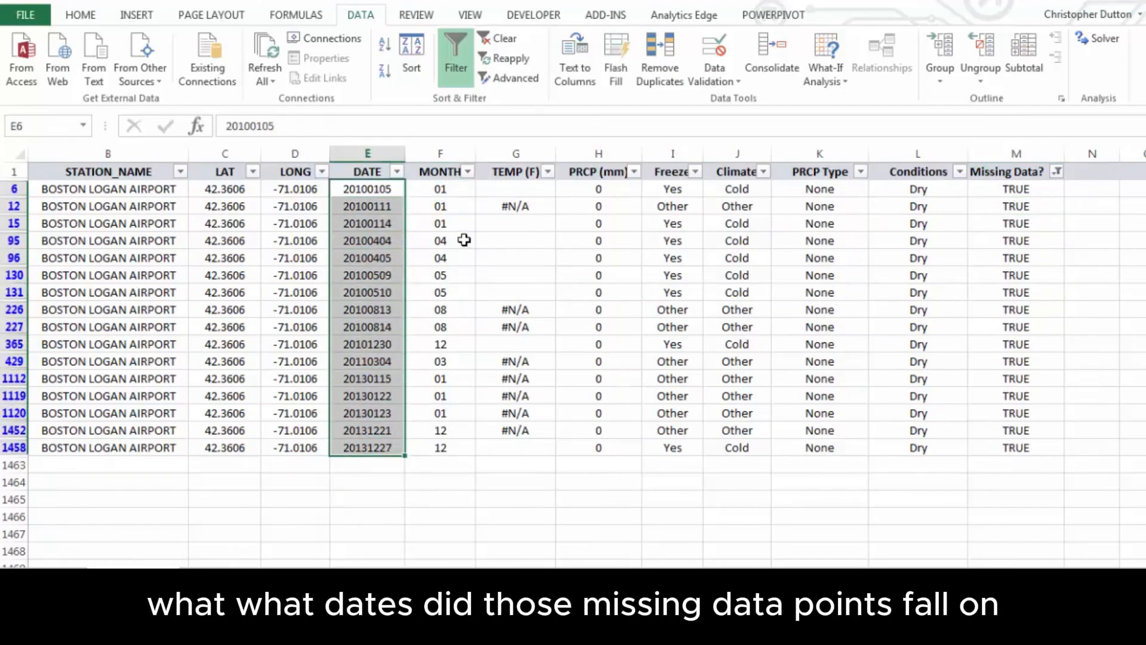
click(943, 219)
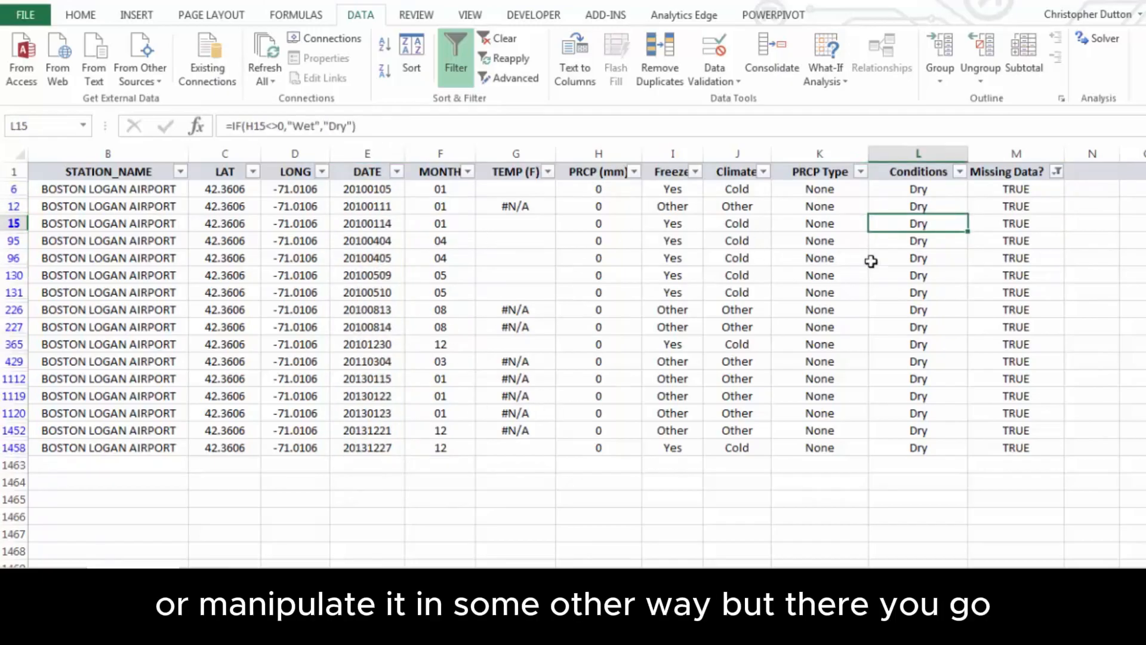
Clear the TRUE filter from the Missing Data? column.
click(1057, 171)
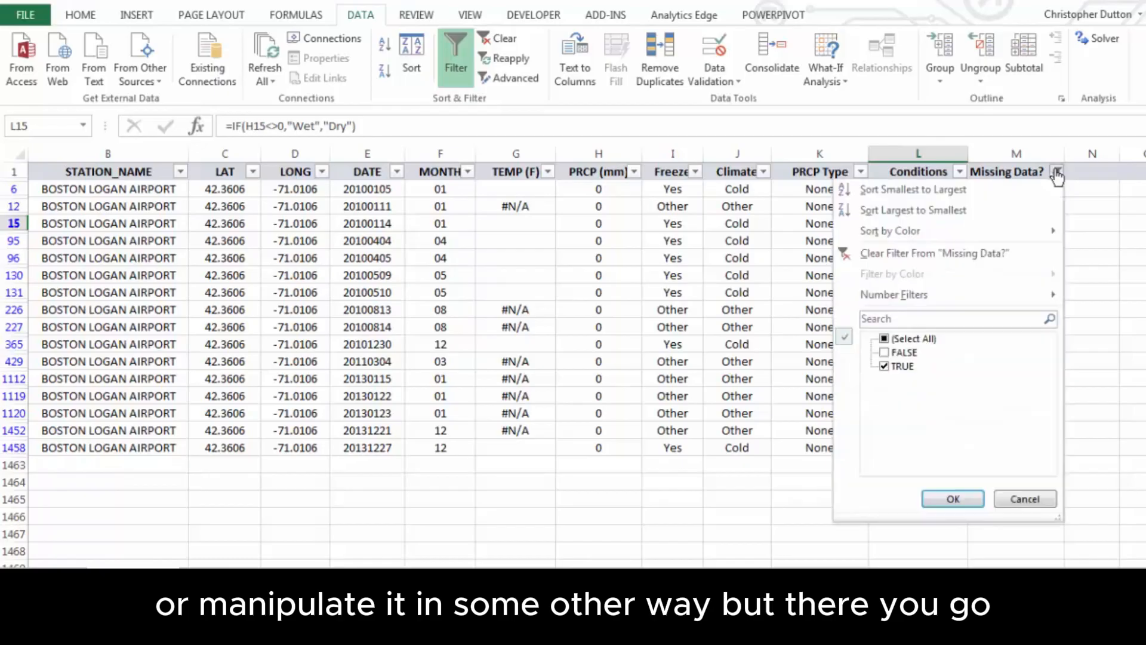
click(906, 253)
click(1001, 189)
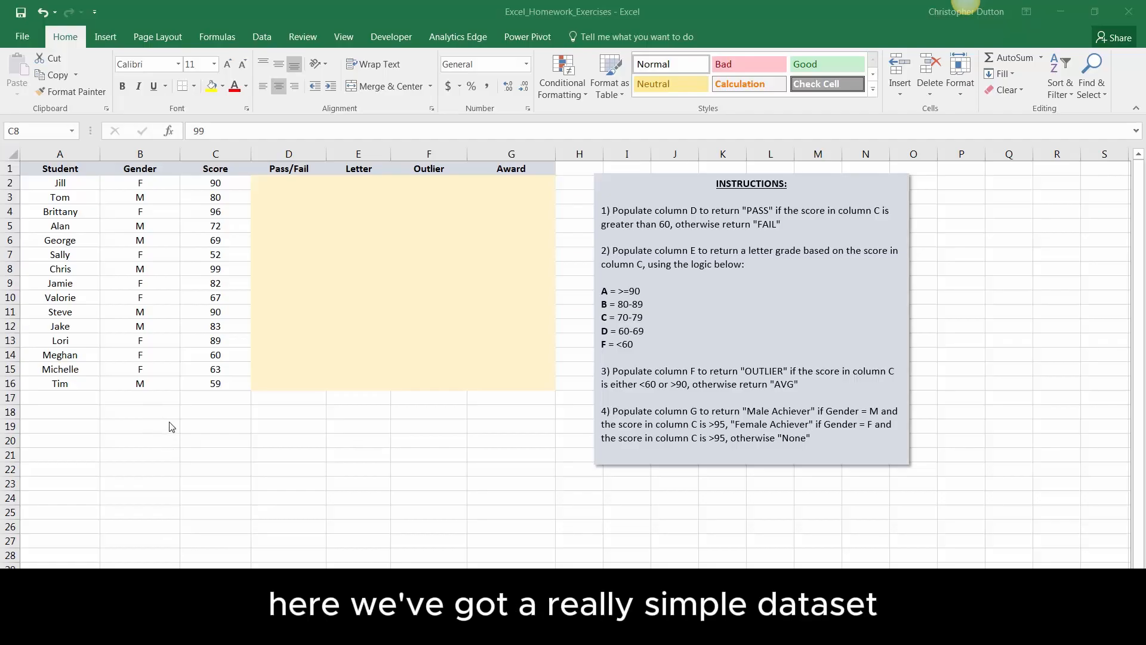
Review the Student and Score columns, rows 2 to 16, in the homework exercise sheet.
click(74, 183)
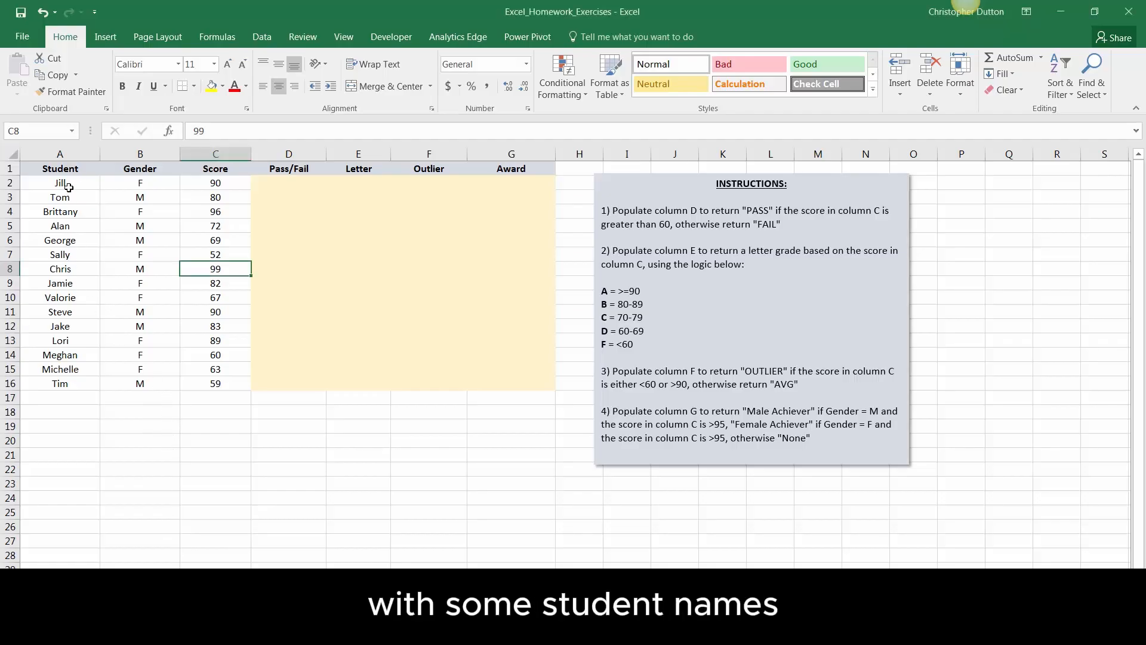
drag(68, 187, 65, 394)
click(219, 180)
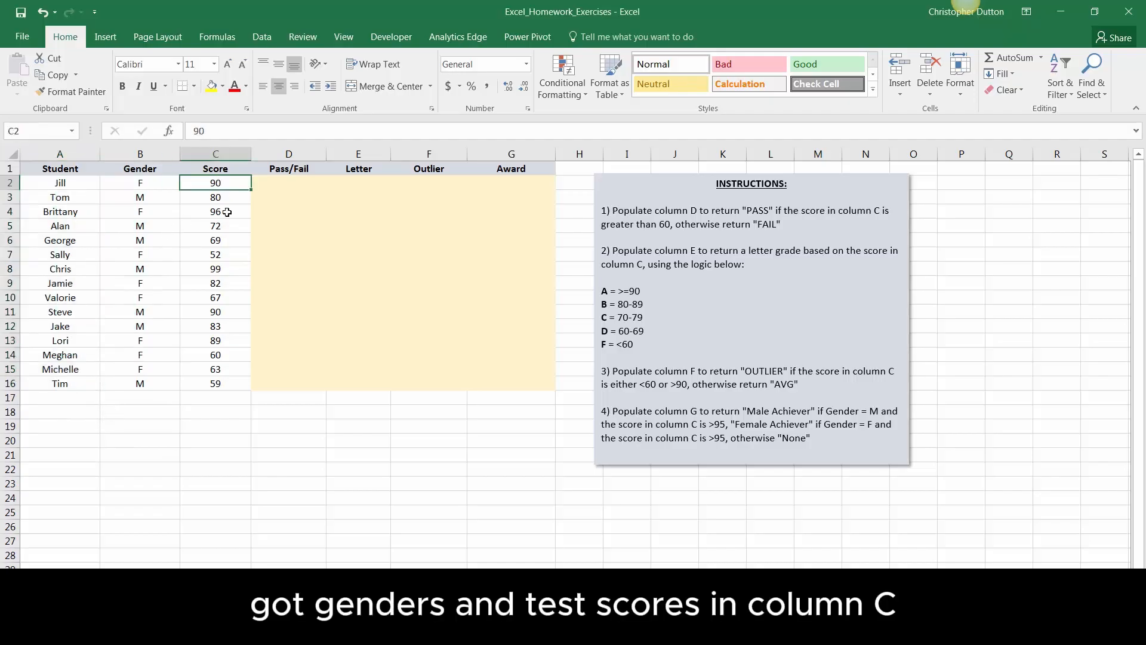
drag(228, 212, 232, 385)
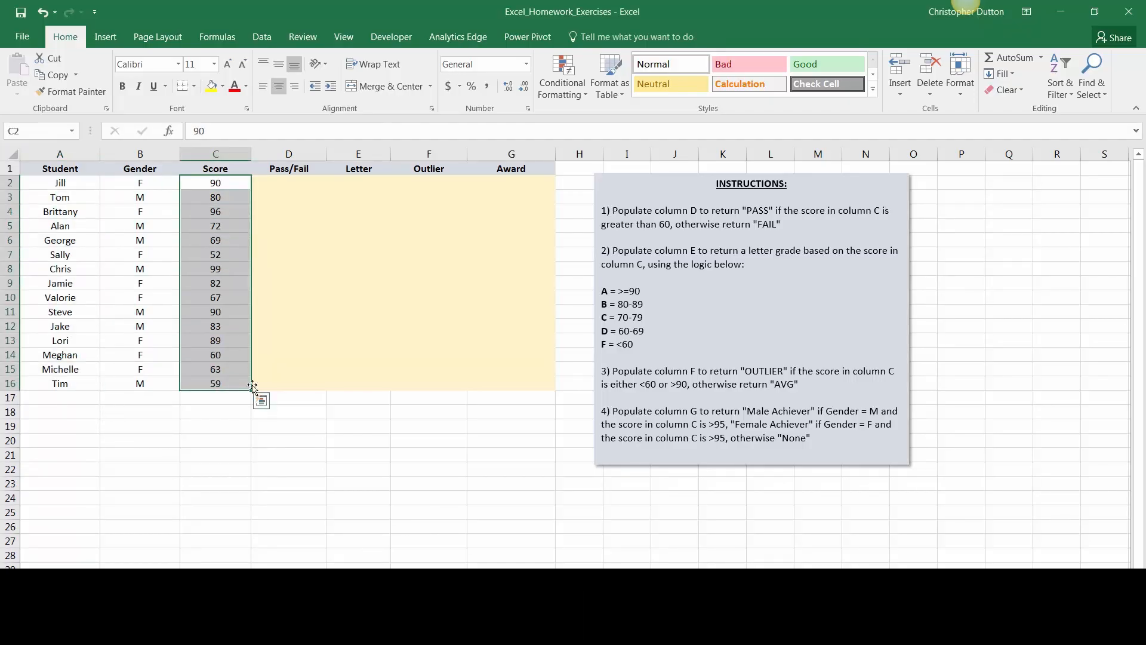
click(307, 426)
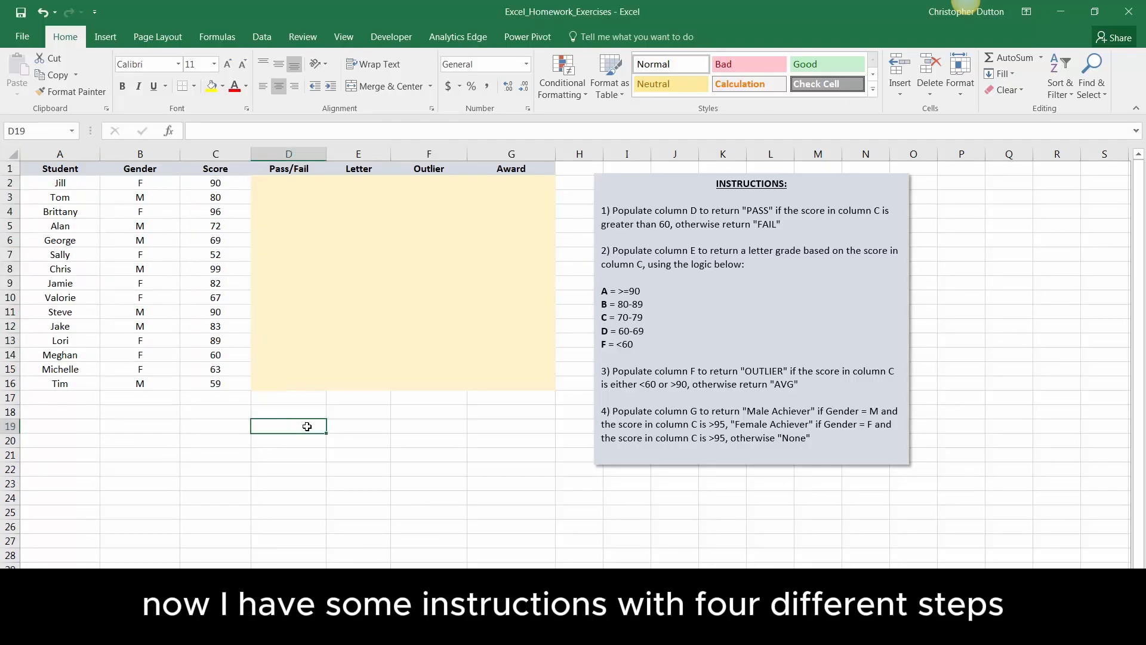
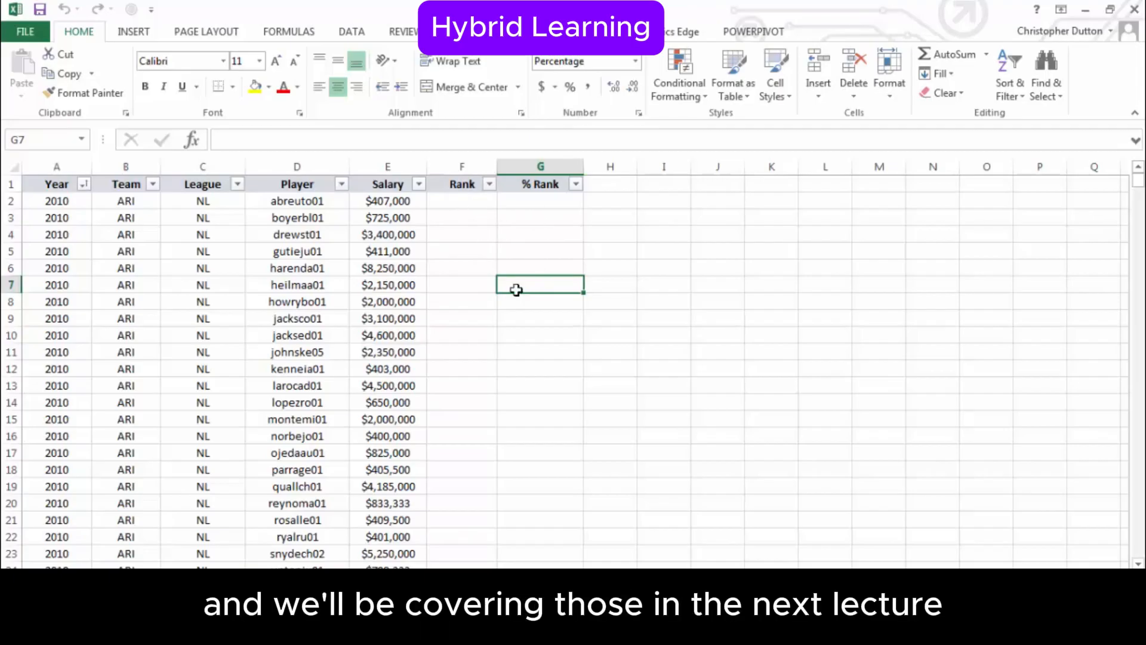
Look over the blank salary statistics sheet and the team salary summary sheet with its chart.
key(ctrl+Page_Down)
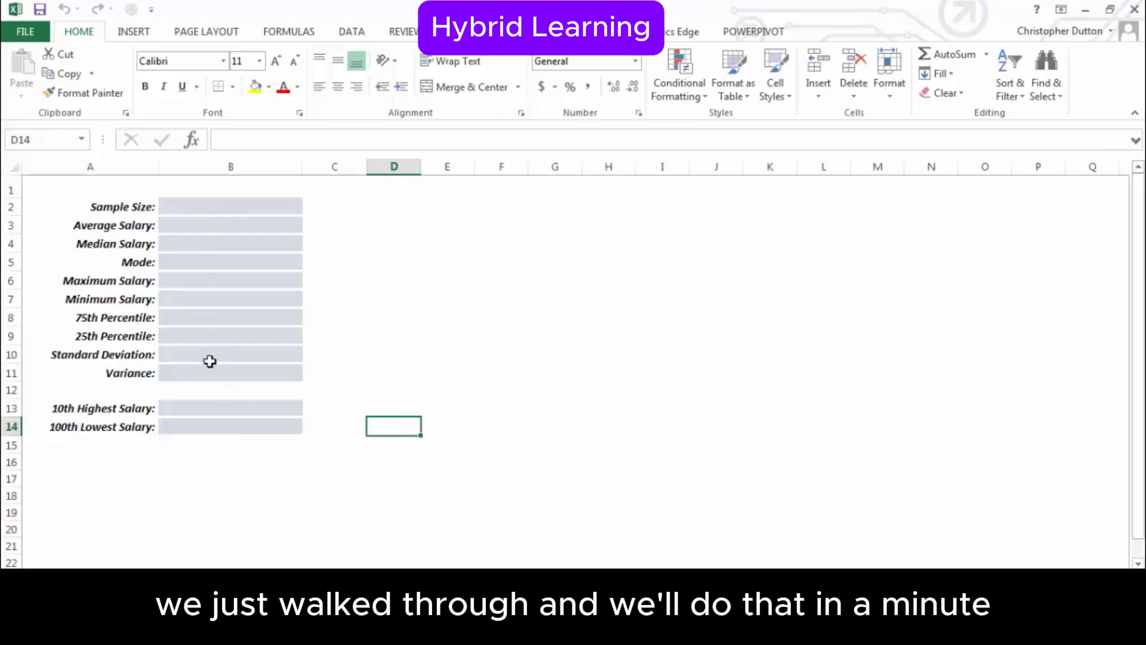
click(179, 578)
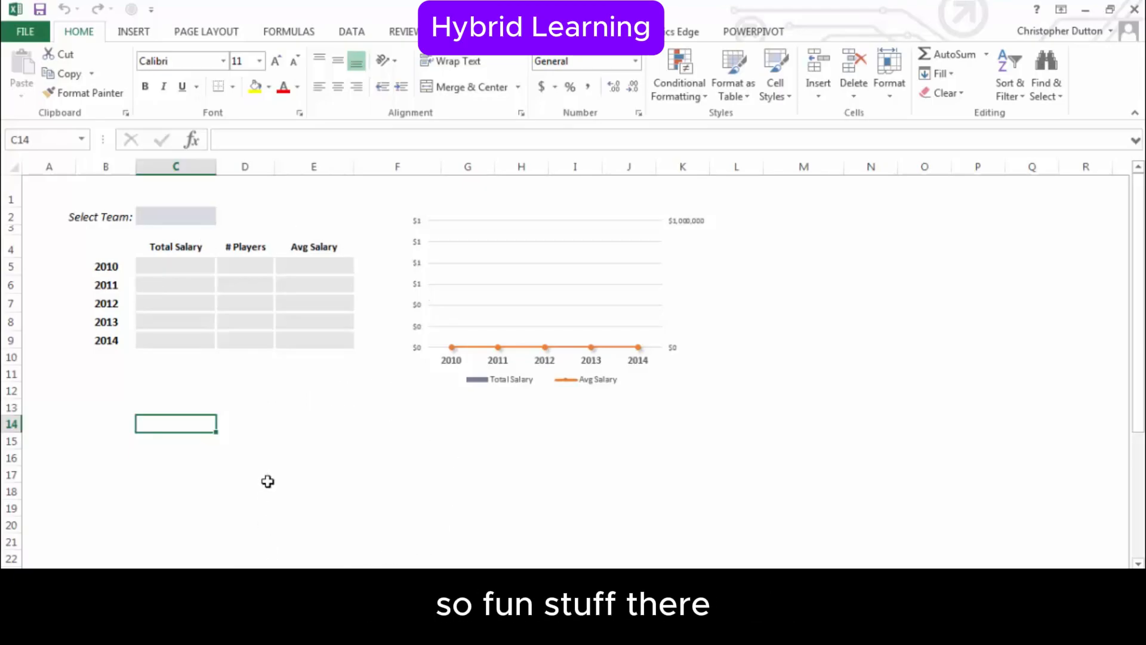
click(282, 577)
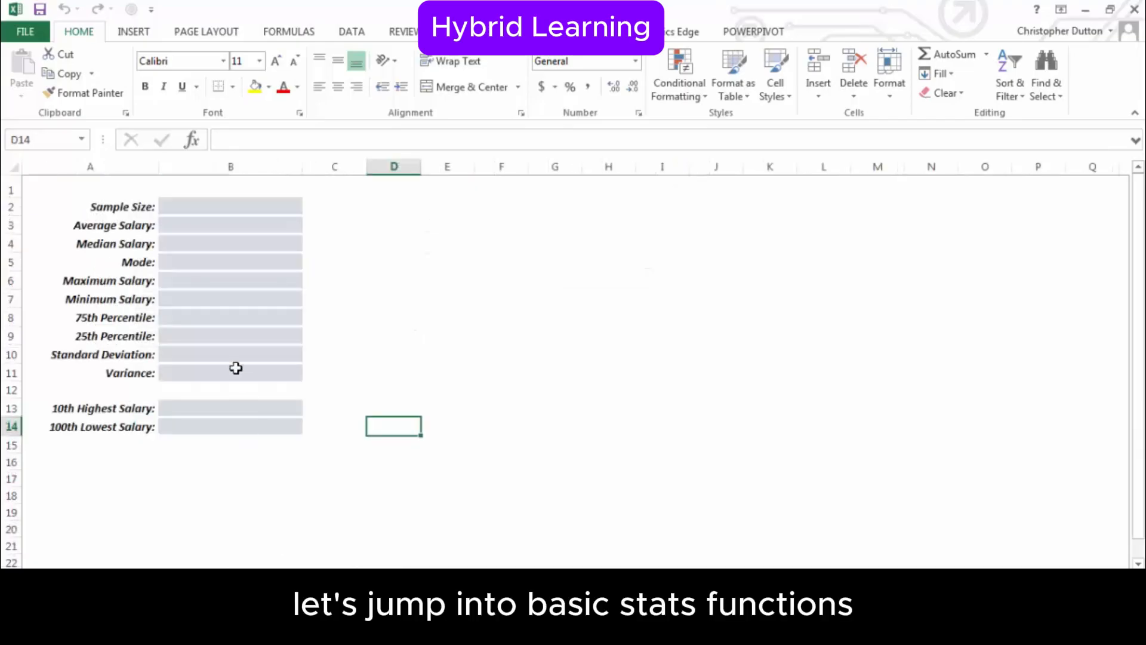
Calculate the Sample Size in B2 with COUNT over the entire column E of the Salary Data sheet.
click(190, 206)
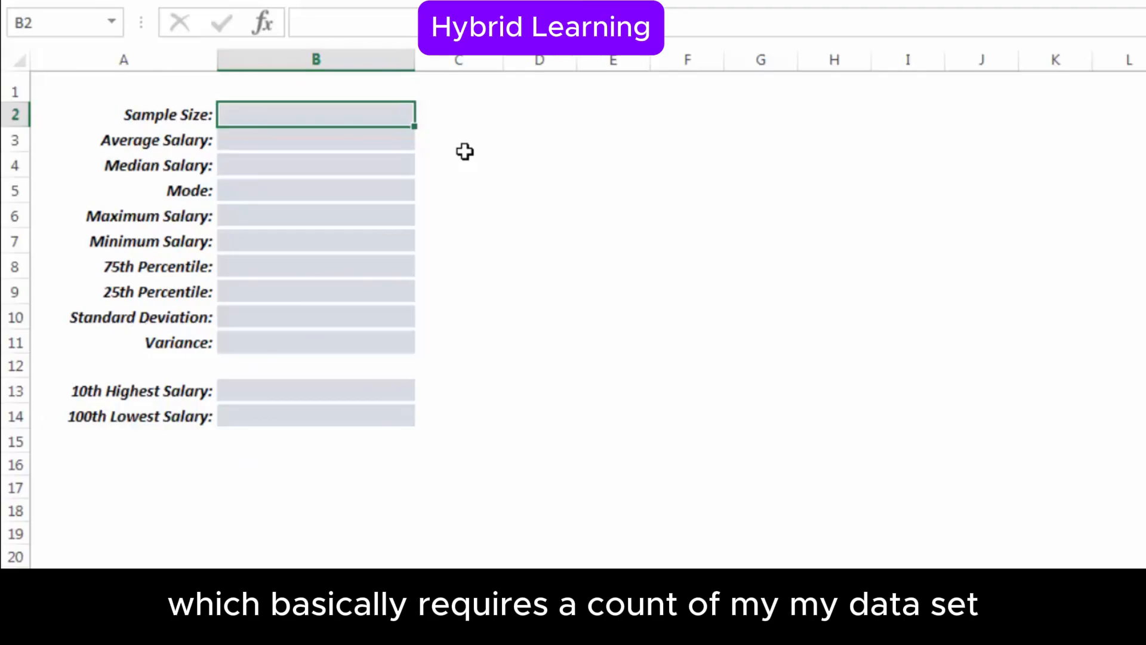
text(=COUNT()
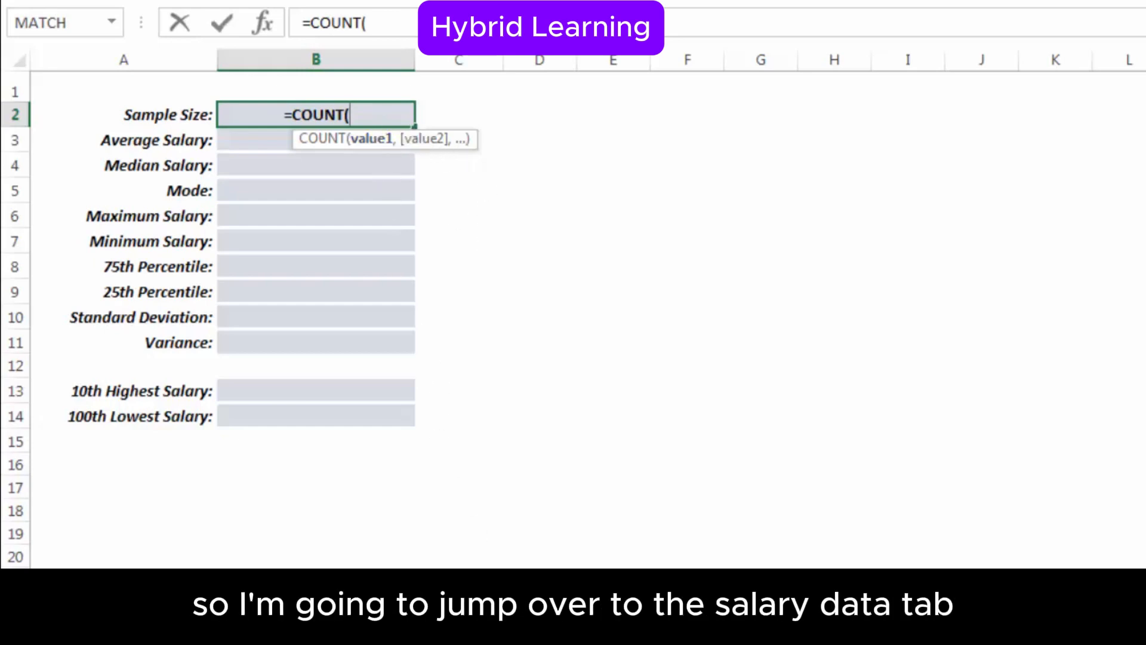
click(507, 582)
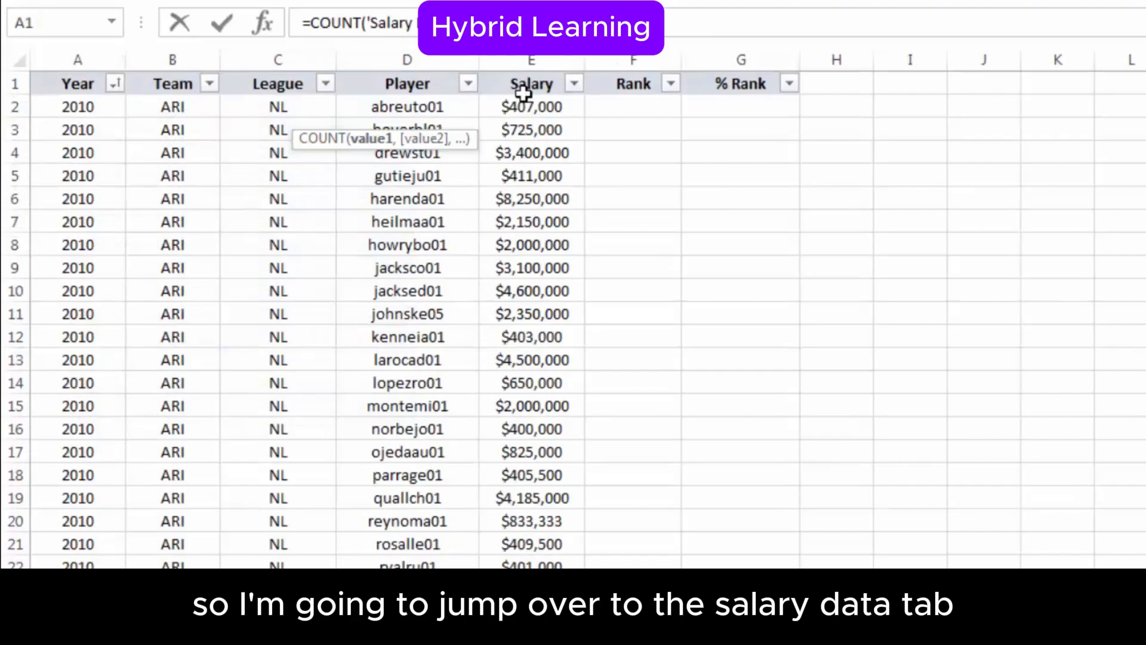
click(536, 56)
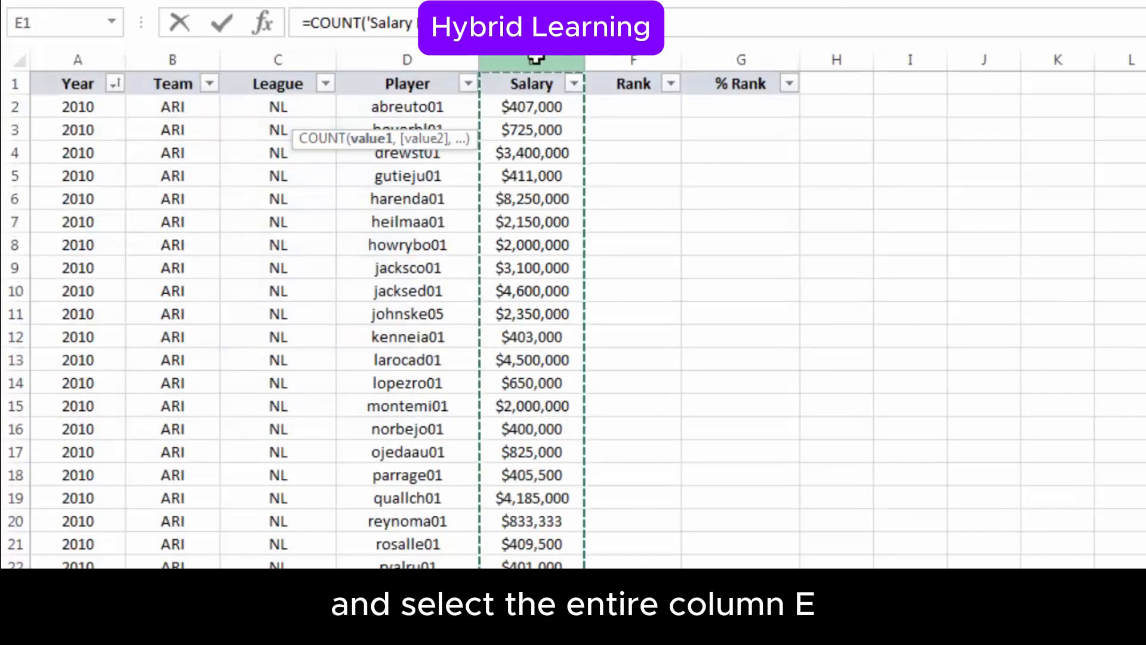
text())
key(Return)
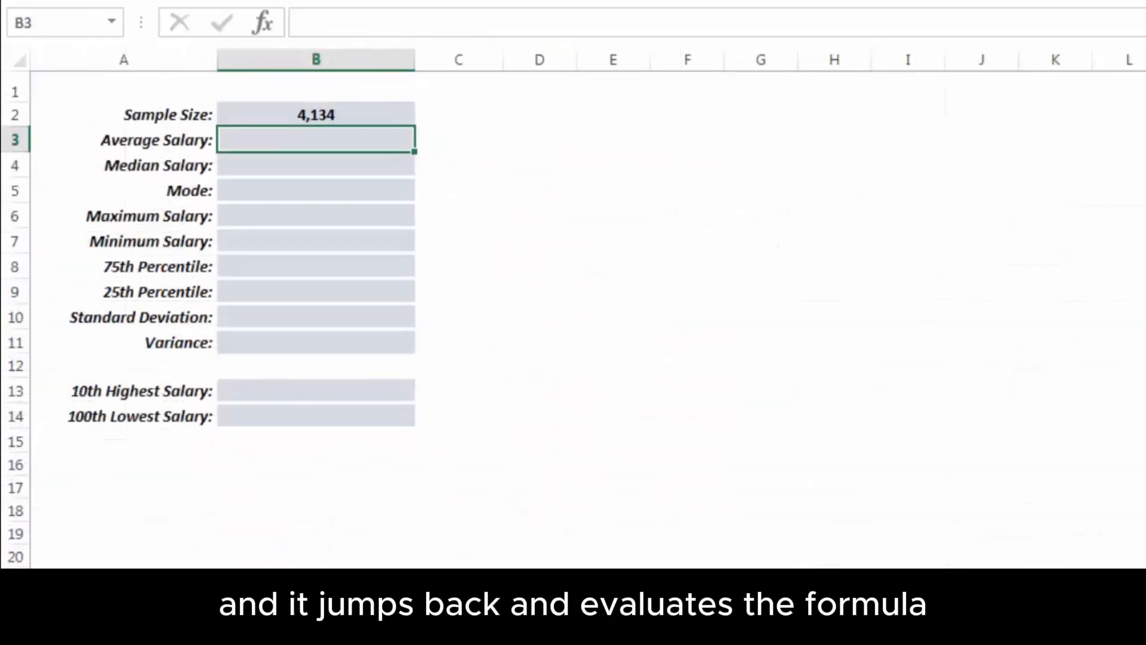
click(306, 116)
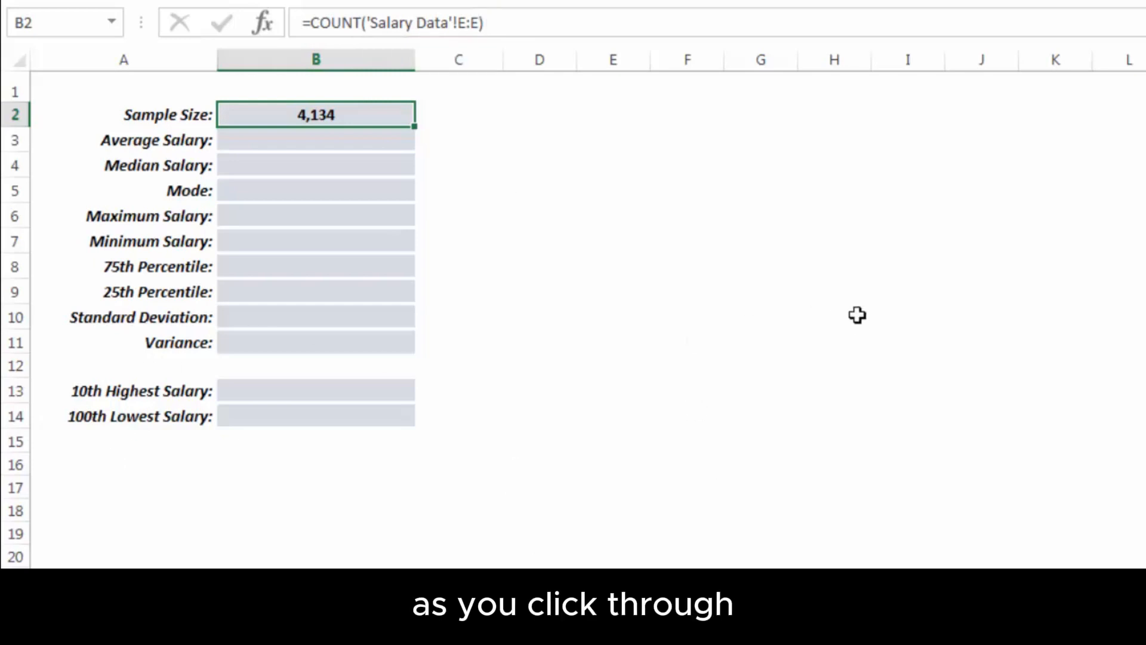
Calculate the Average Salary in B3 with AVERAGE over the entire column E of the Salary Data sheet.
click(338, 139)
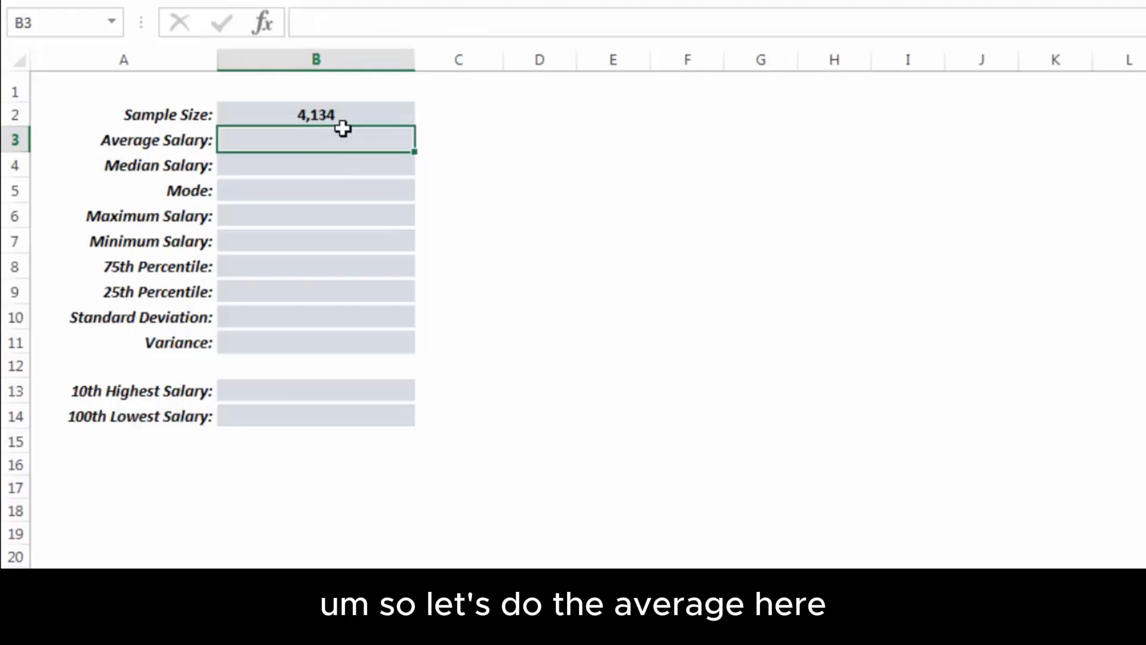
text(=AVE)
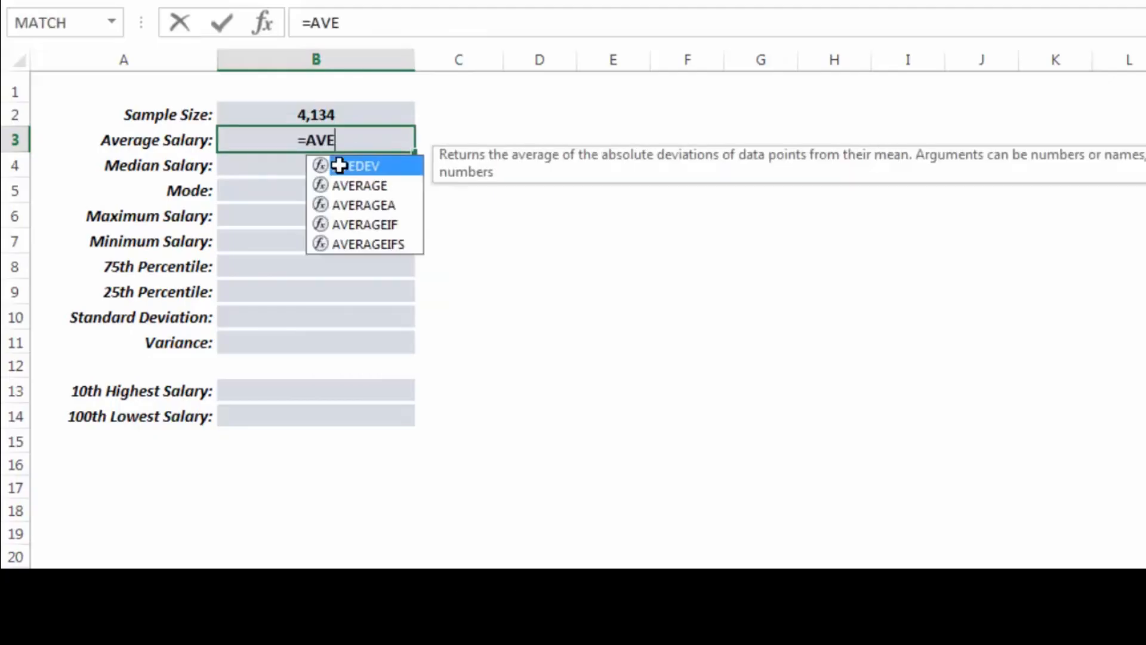
text(RAGE()
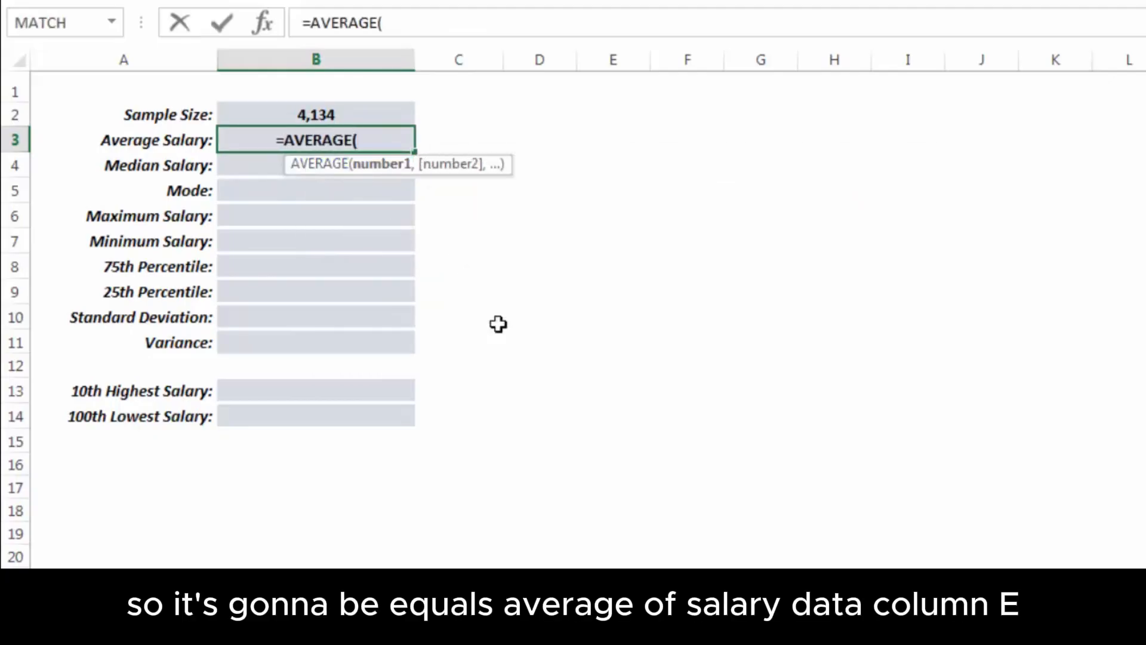
key(ctrl+Page_Down)
click(531, 59)
text())
key(Return)
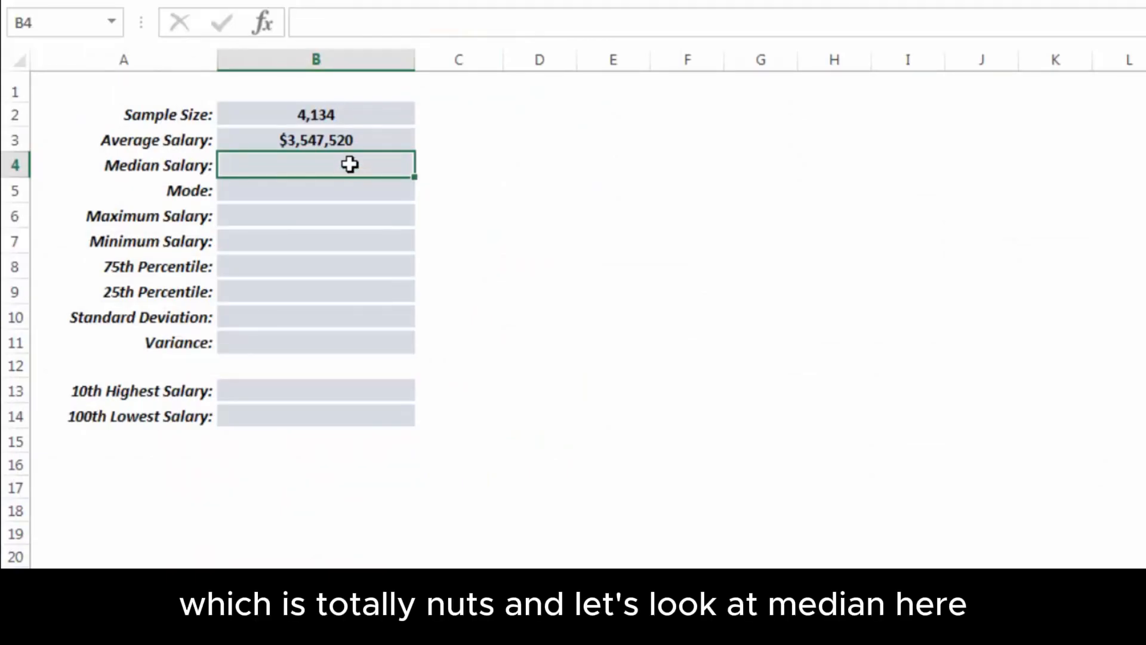
Calculate the Median Salary in B4 with MEDIAN over the entire column E of the Salary Data sheet.
double_click(349, 164)
text(=M)
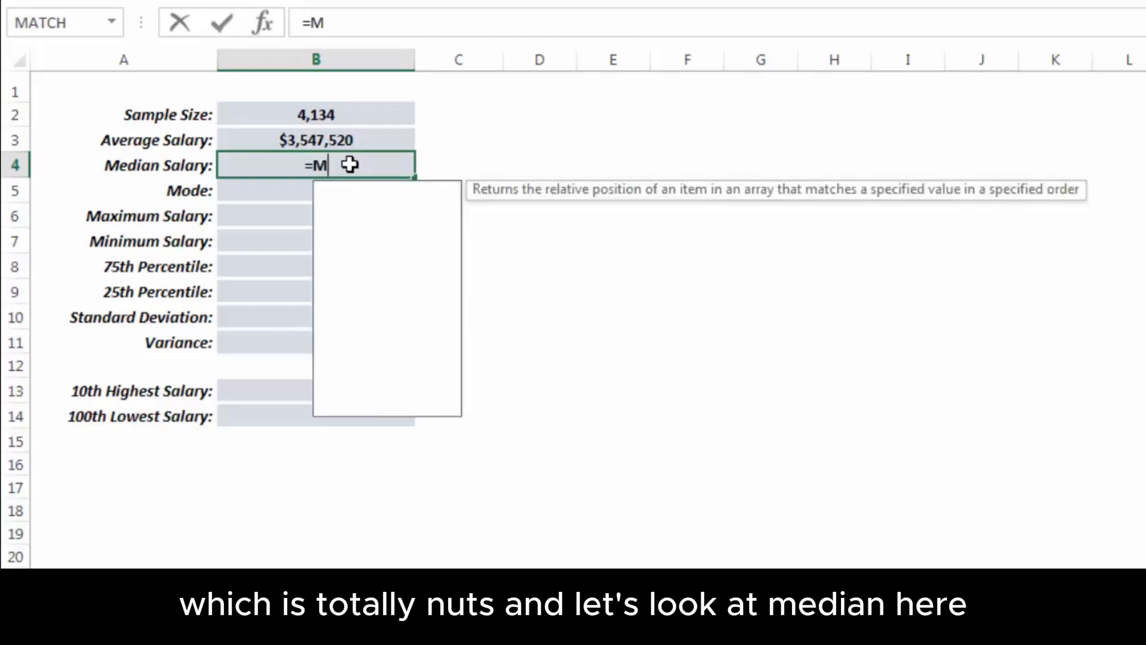
text(EDIAN()
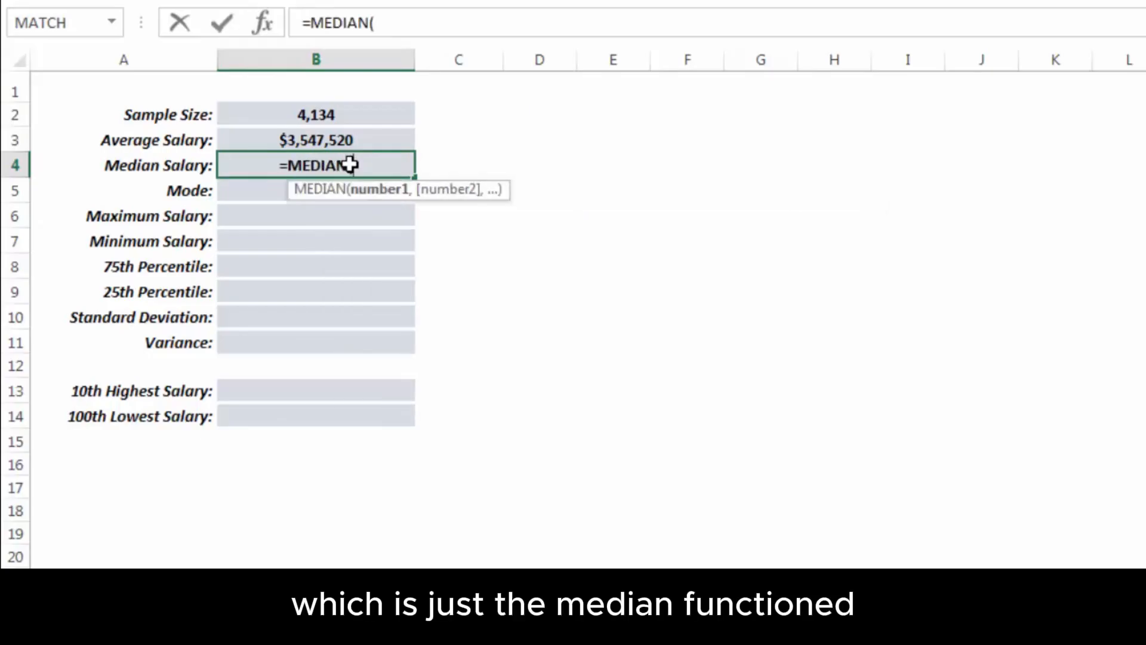
click(499, 553)
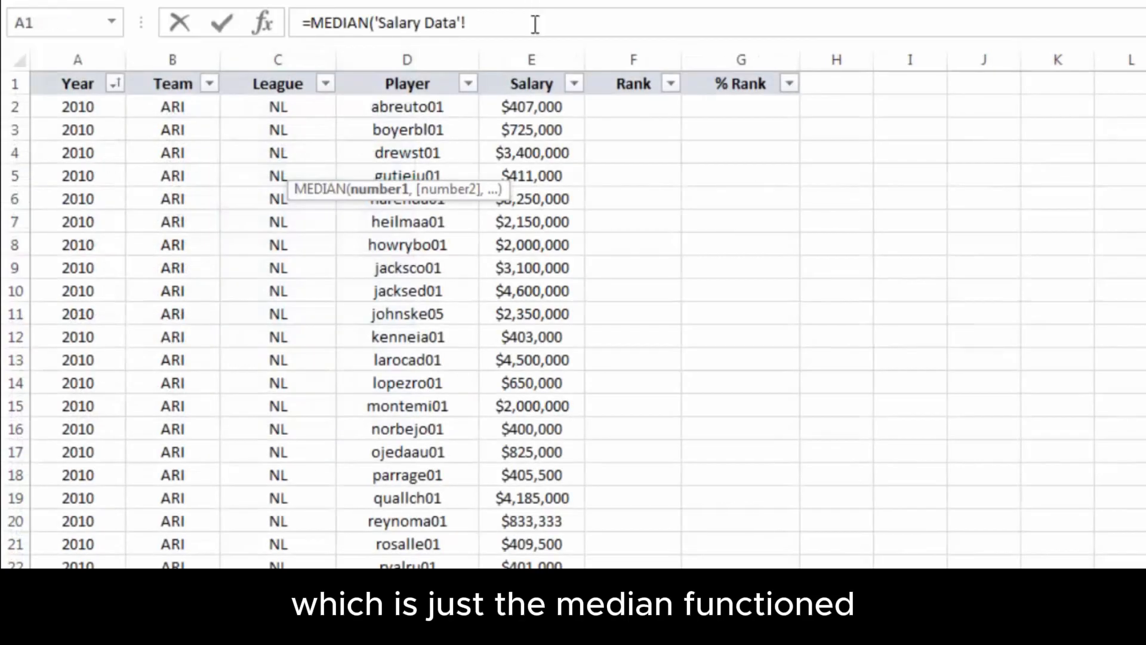
click(555, 62)
key(Return)
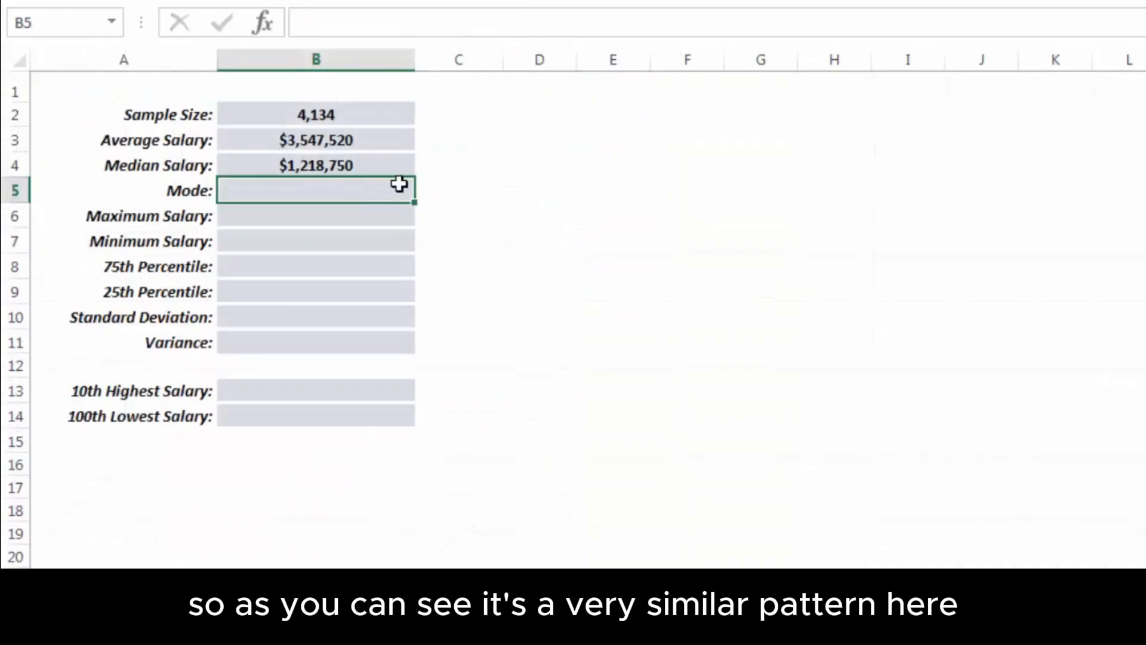
Calculate the Mode in B5 with =MODE('Salary Data'!E:E) and check the entered formula.
text(=MODE()
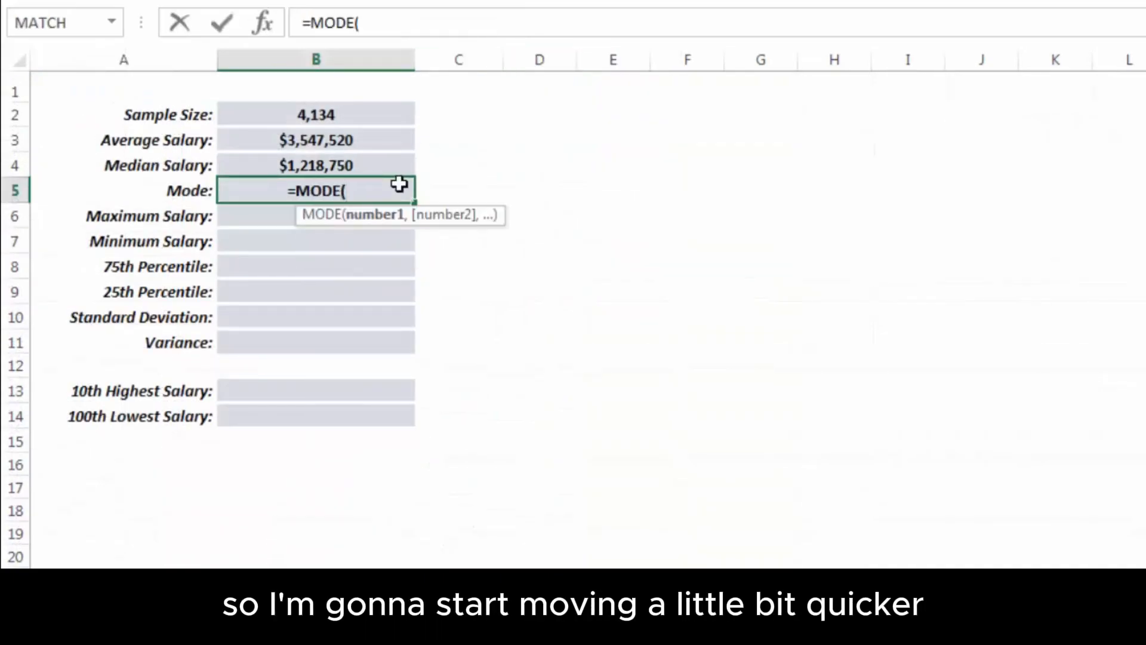
click(528, 588)
click(534, 57)
text())
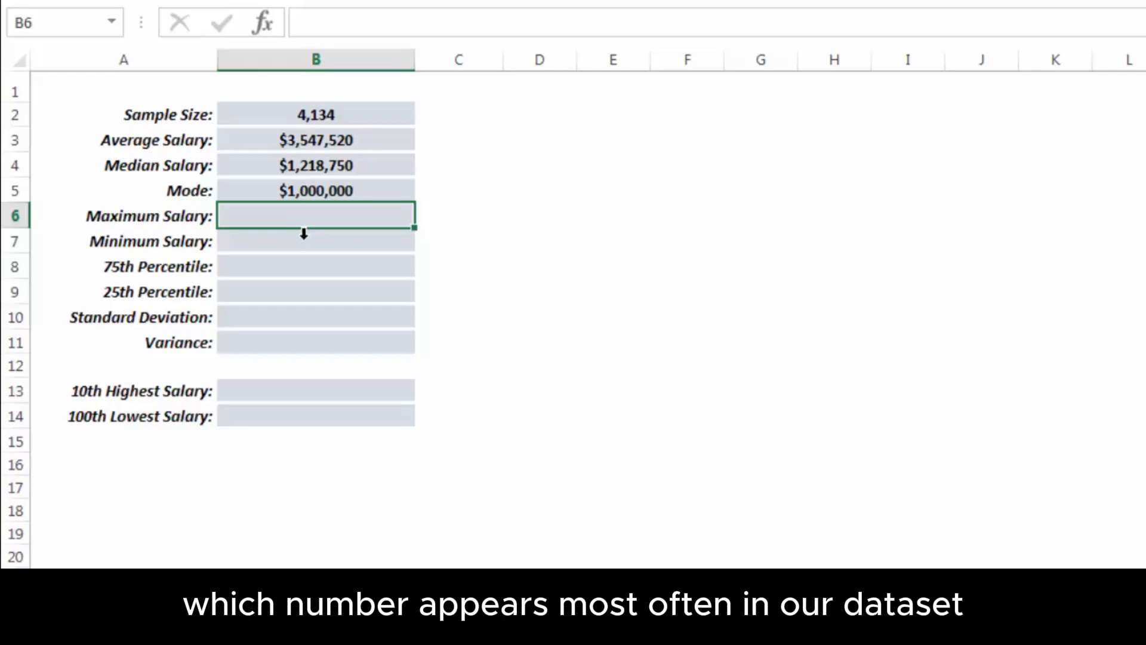
key(Up)
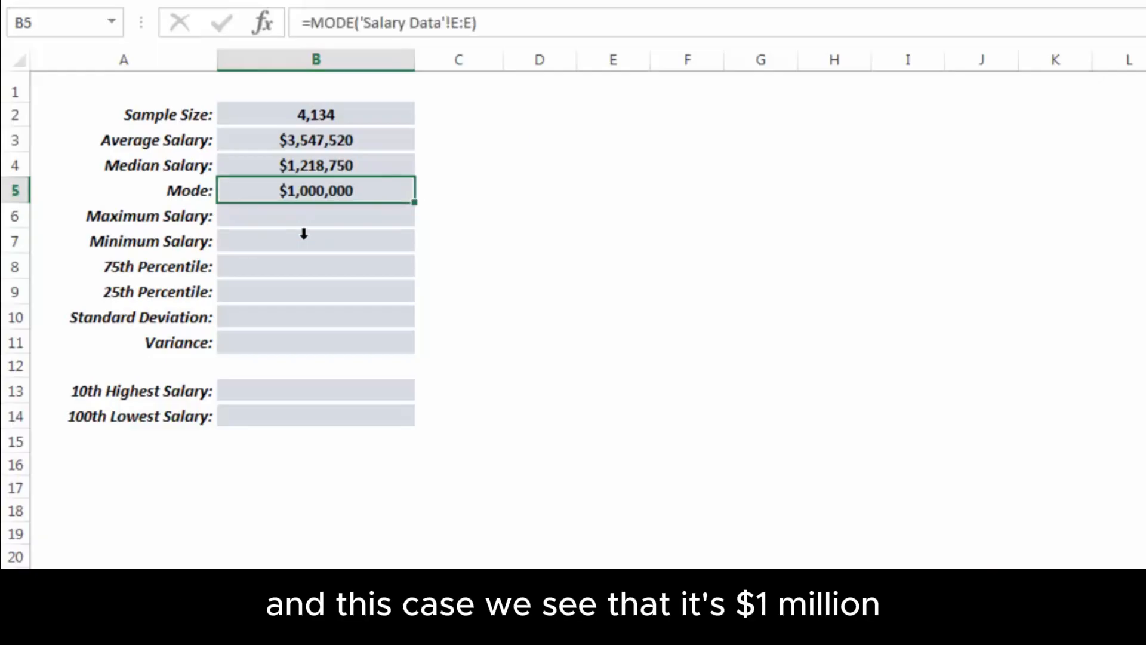
Calculate the Maximum Salary in B6 with MAX over the entire column E of the Salary Data sheet.
key(Down)
text(=MAX()
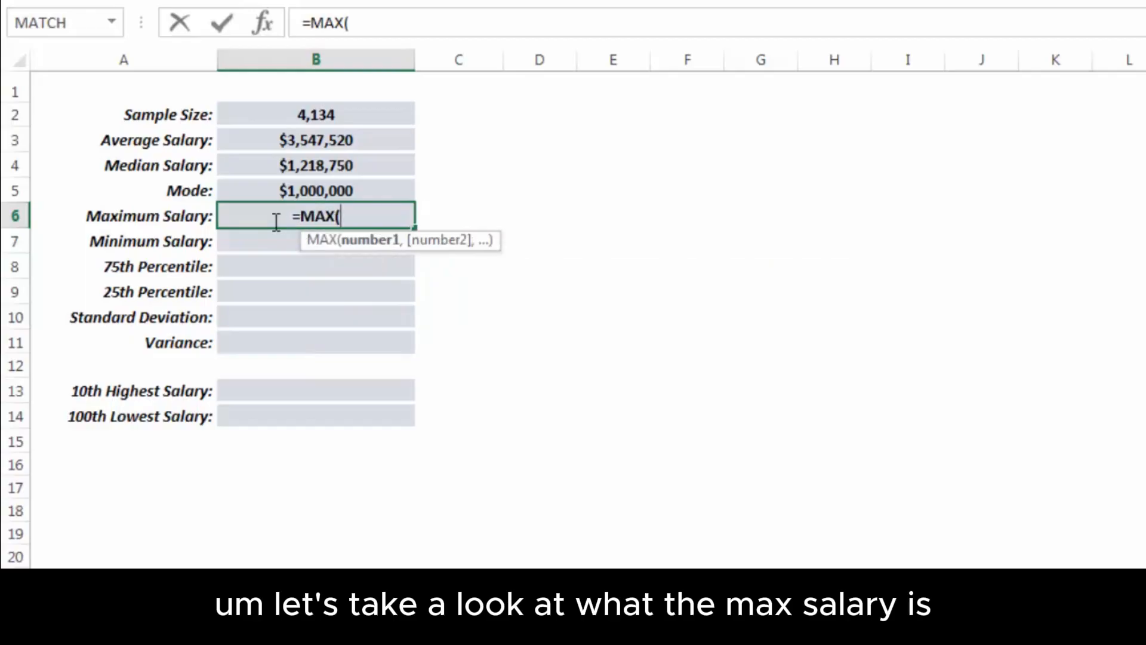
click(179, 627)
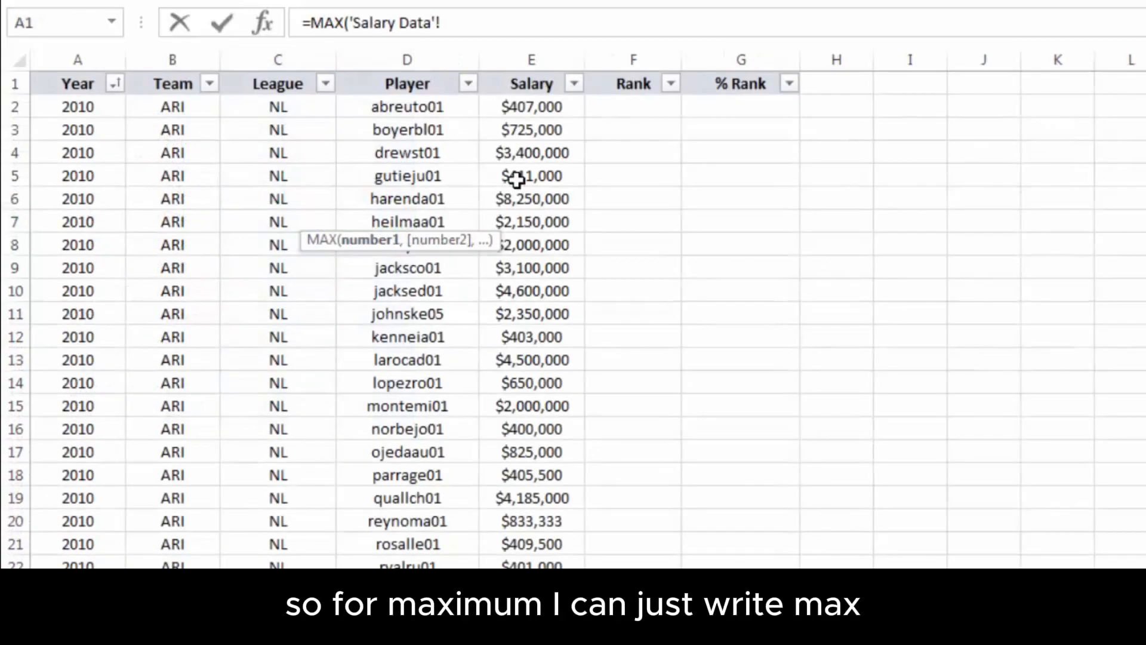
click(516, 60)
text())
key(Return)
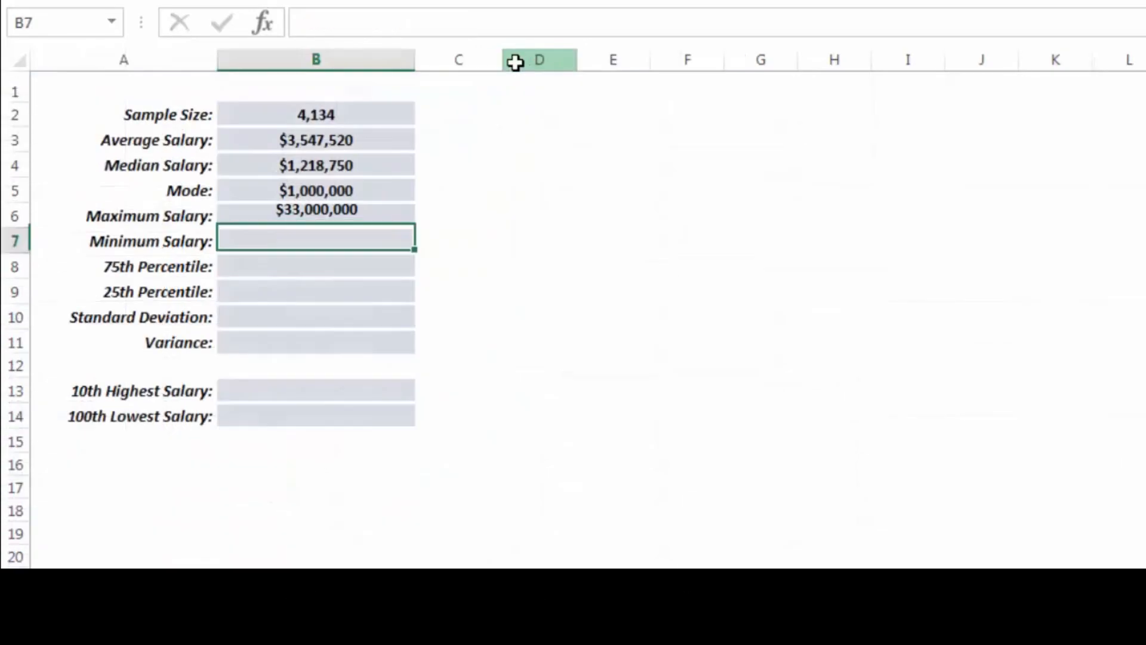
key(Up)
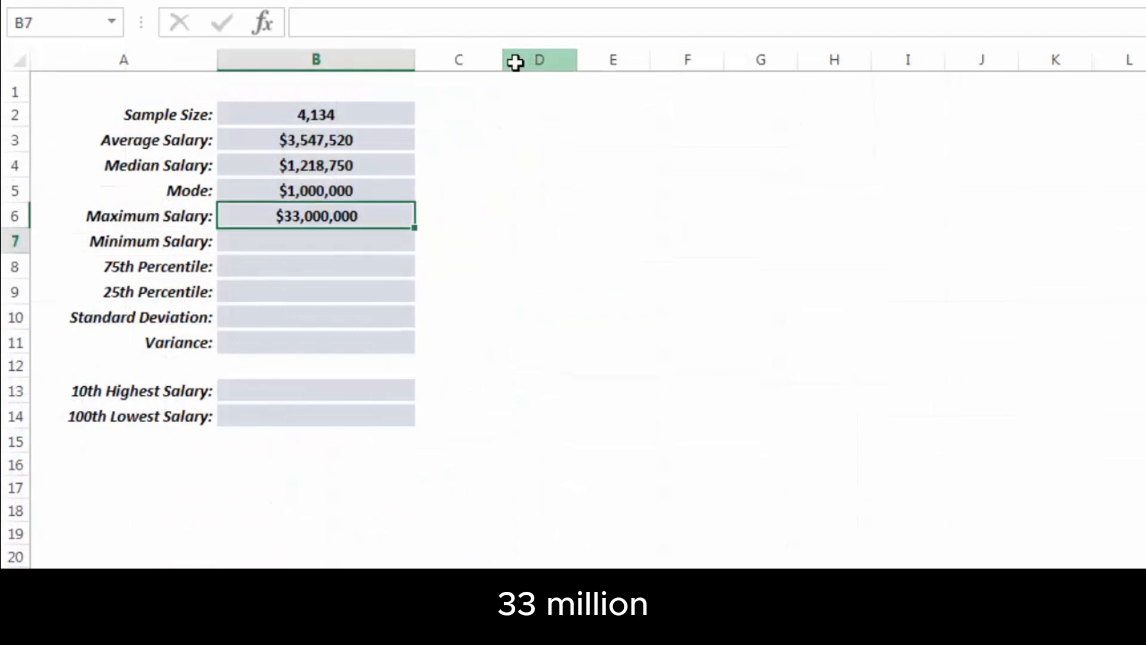
Calculate the Minimum Salary in B7 with =MIN('Salary Data'!E:E).
key(Down)
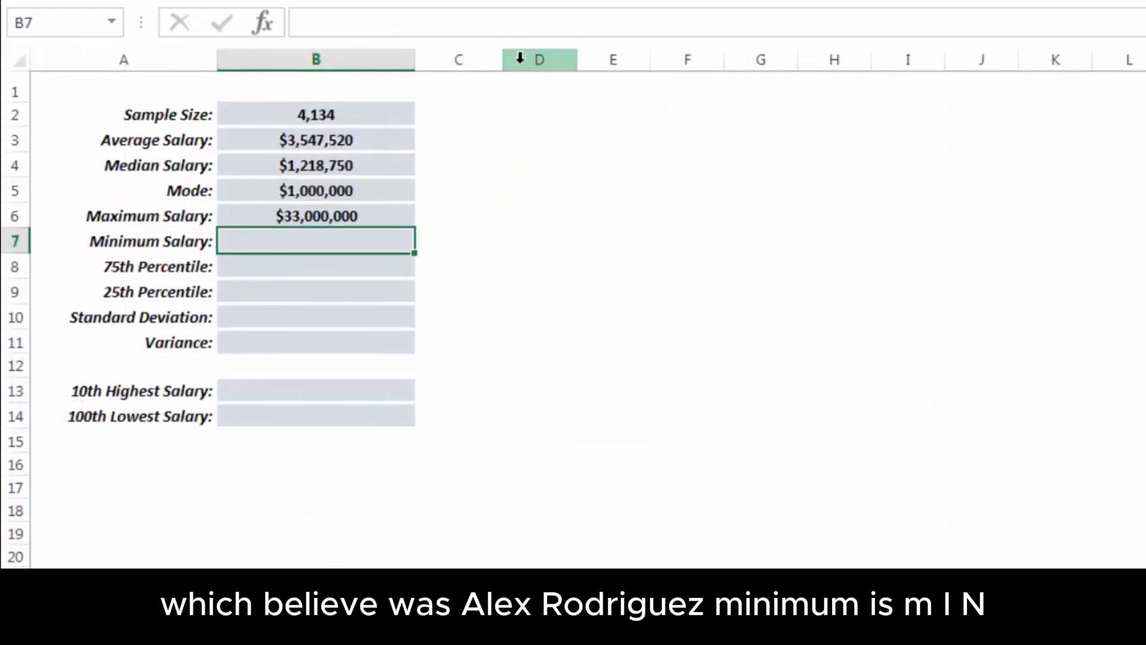
text(=MIN()
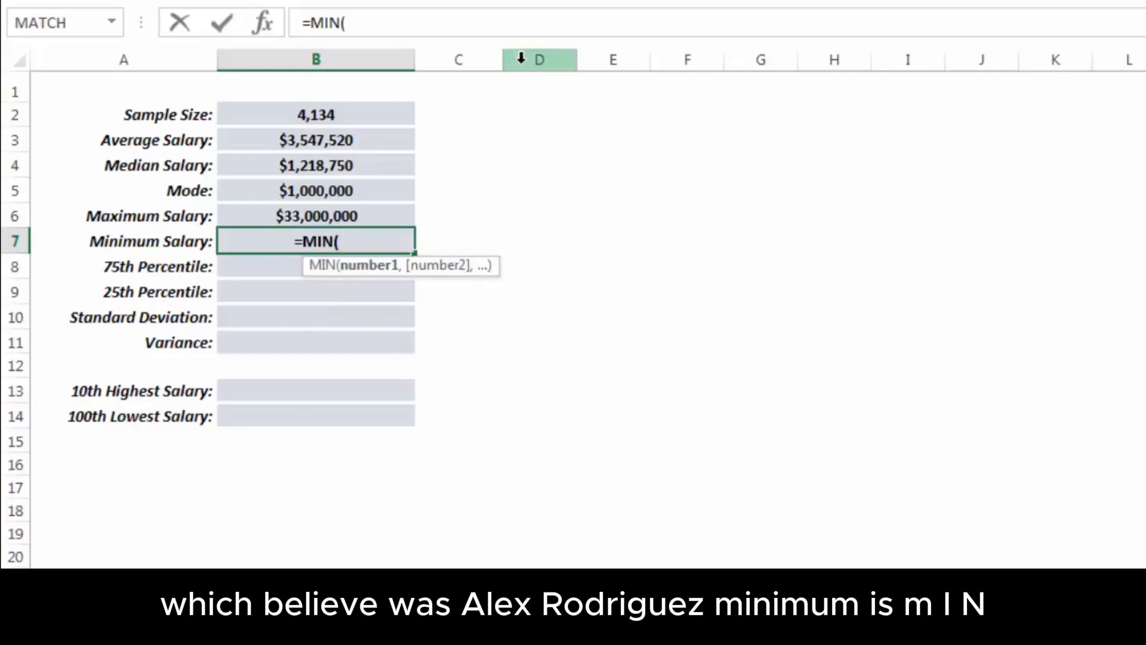
key(ctrl+Page_Down)
click(529, 50)
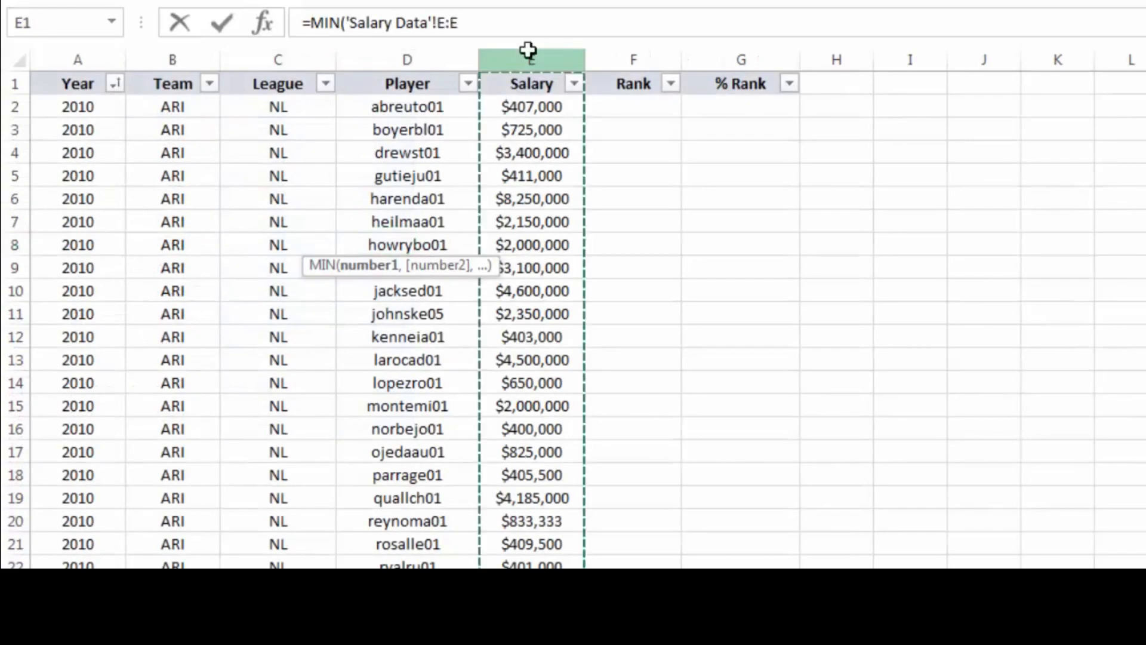
text())
key(Return)
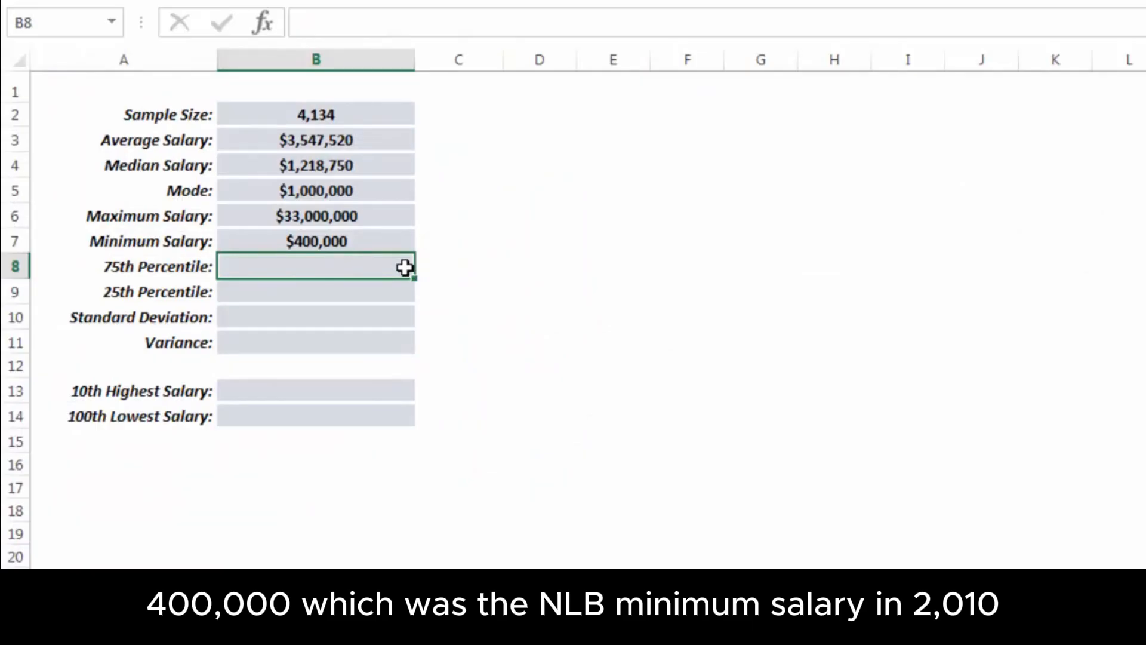
Calculate the 75th Percentile in B8 with =PERCENTILE('Salary Data'!E:E,0.75).
text(=)
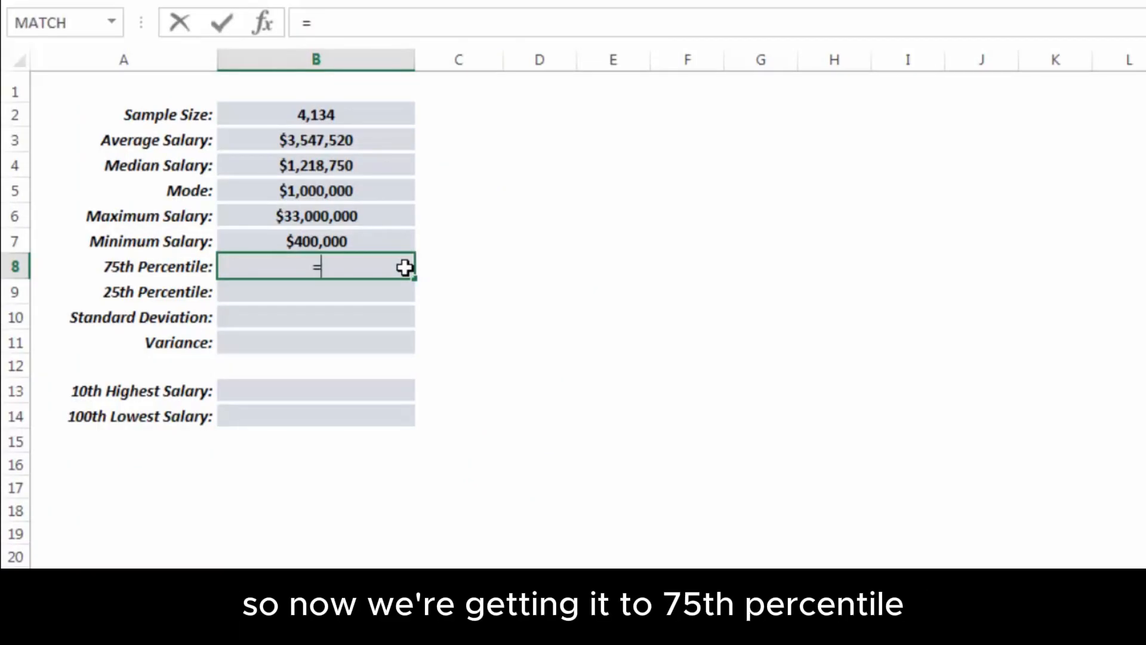
text(PER)
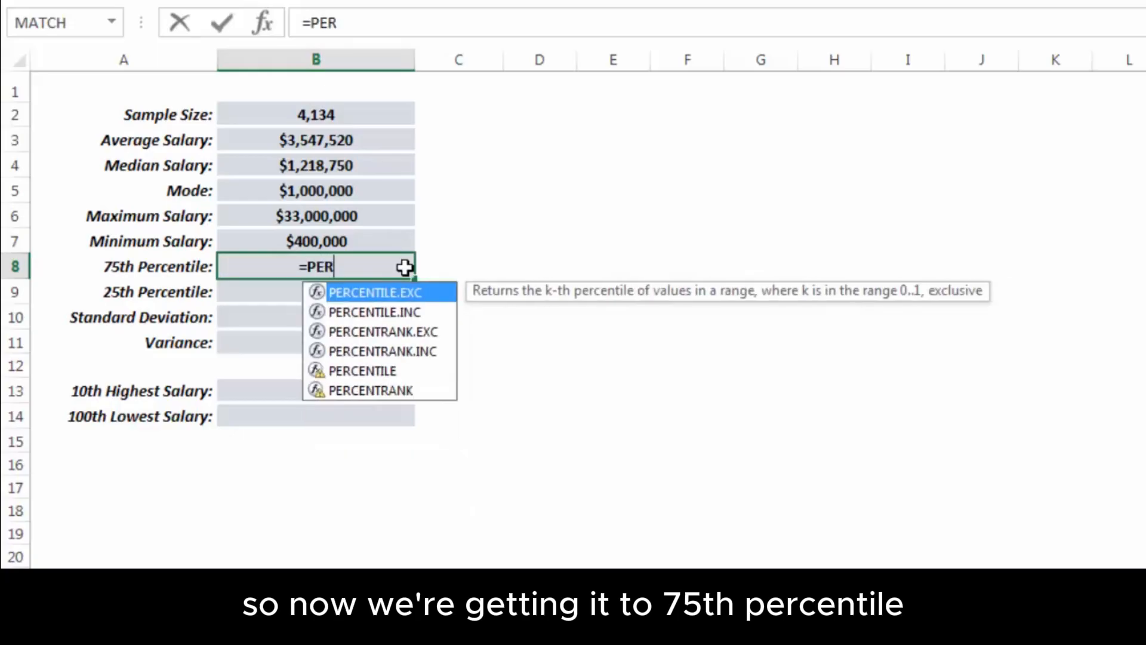
text(CENTILE()
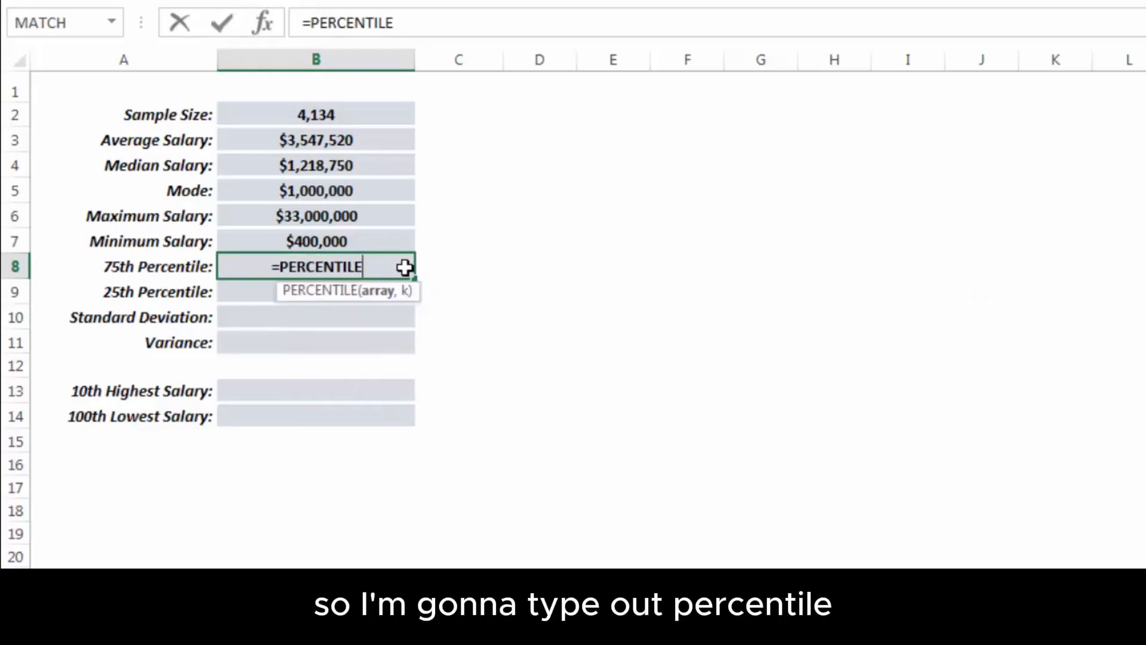
key(ctrl+Page_Down)
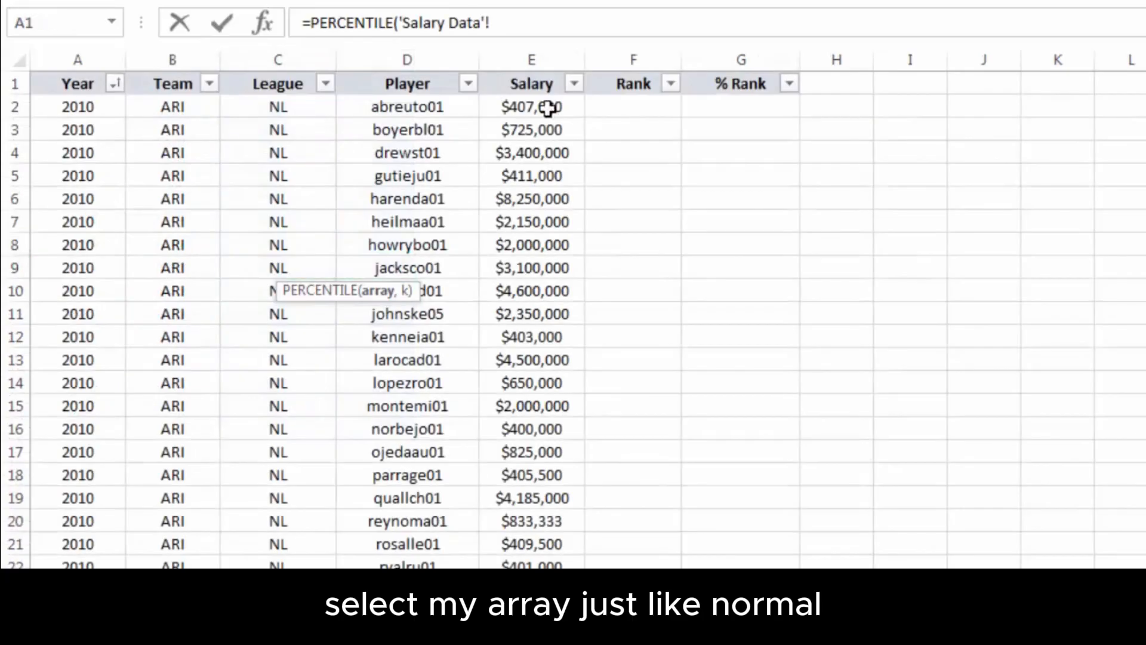
click(540, 52)
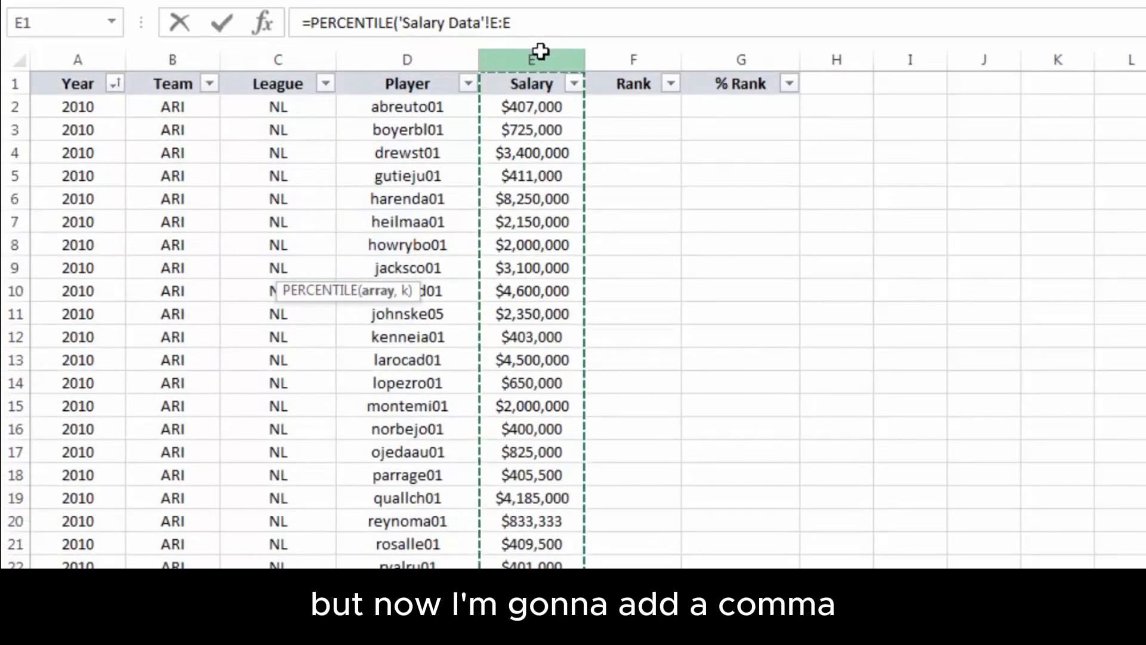
text(,)
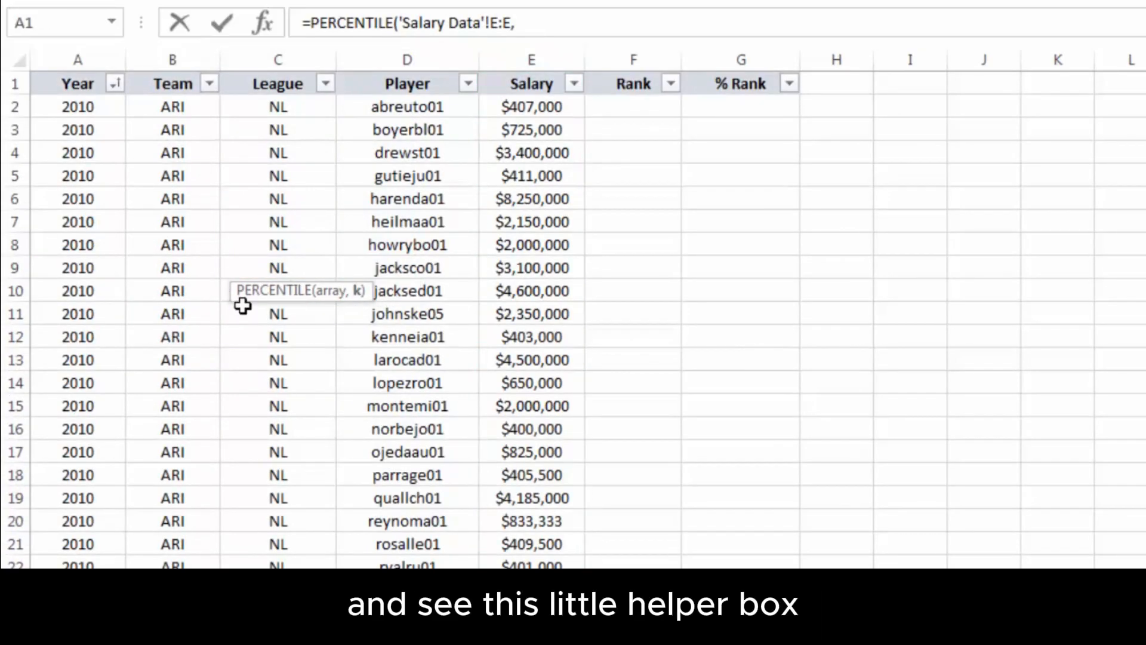
drag(230, 295, 424, 51)
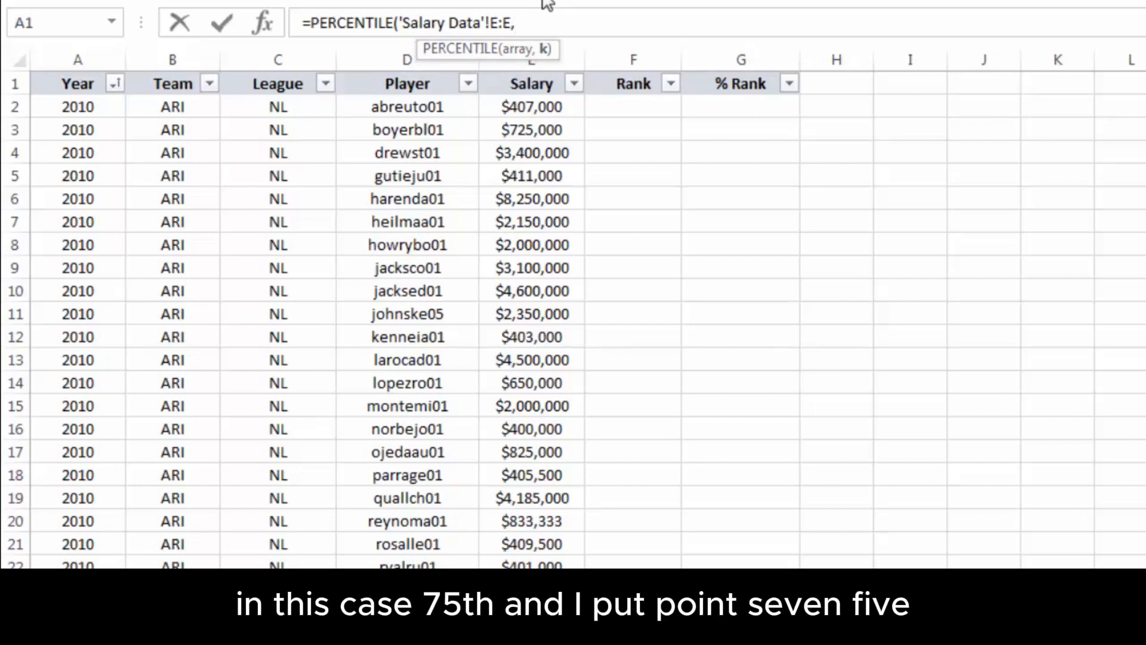
text(5))
key(Return)
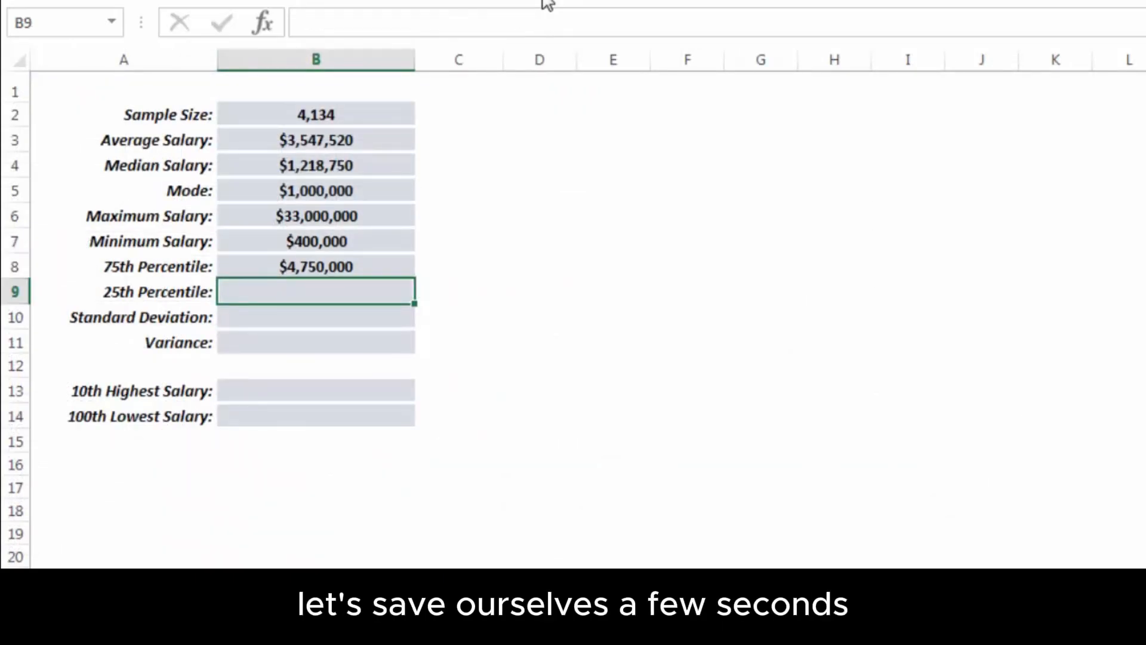
Copy the 75th Percentile formula from B8 into B9 and change its k value to 0.25 for the 25th Percentile.
key(Up)
key(ctrl+c)
key(Down)
key(ctrl+v)
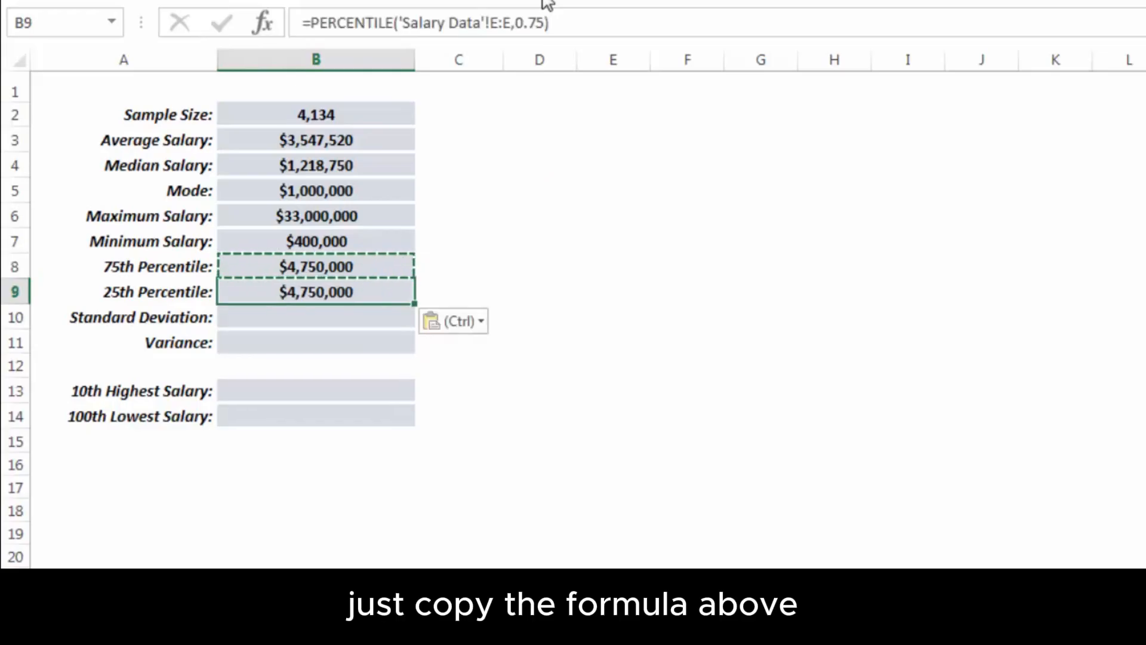
click(537, 23)
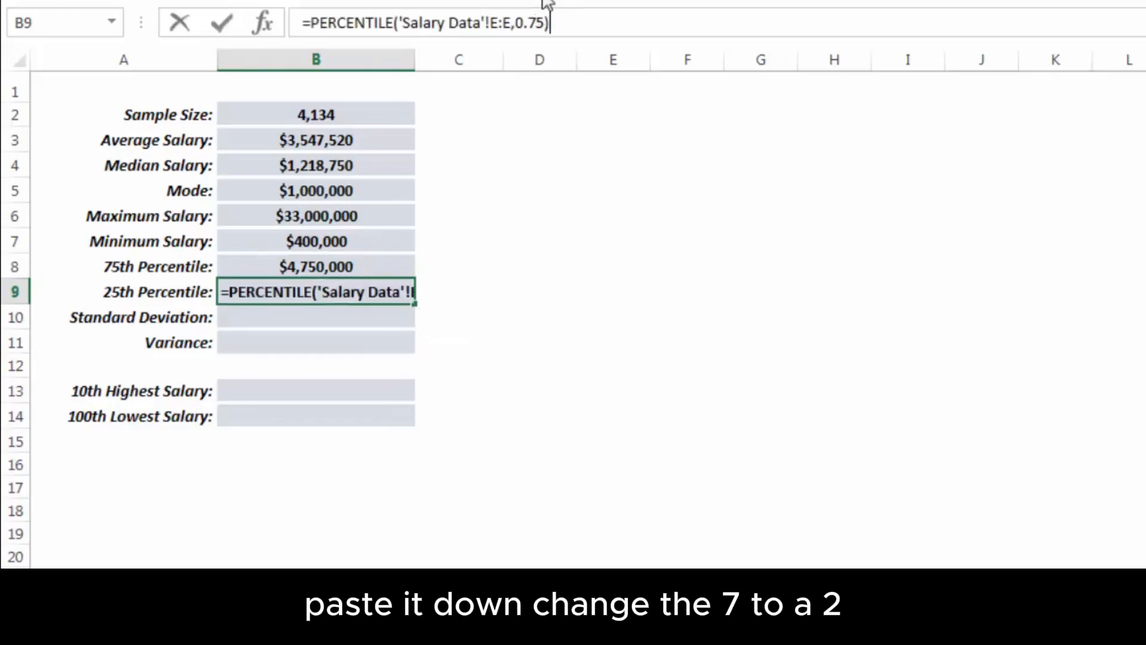
key(BackSpace)
text(2)
key(Return)
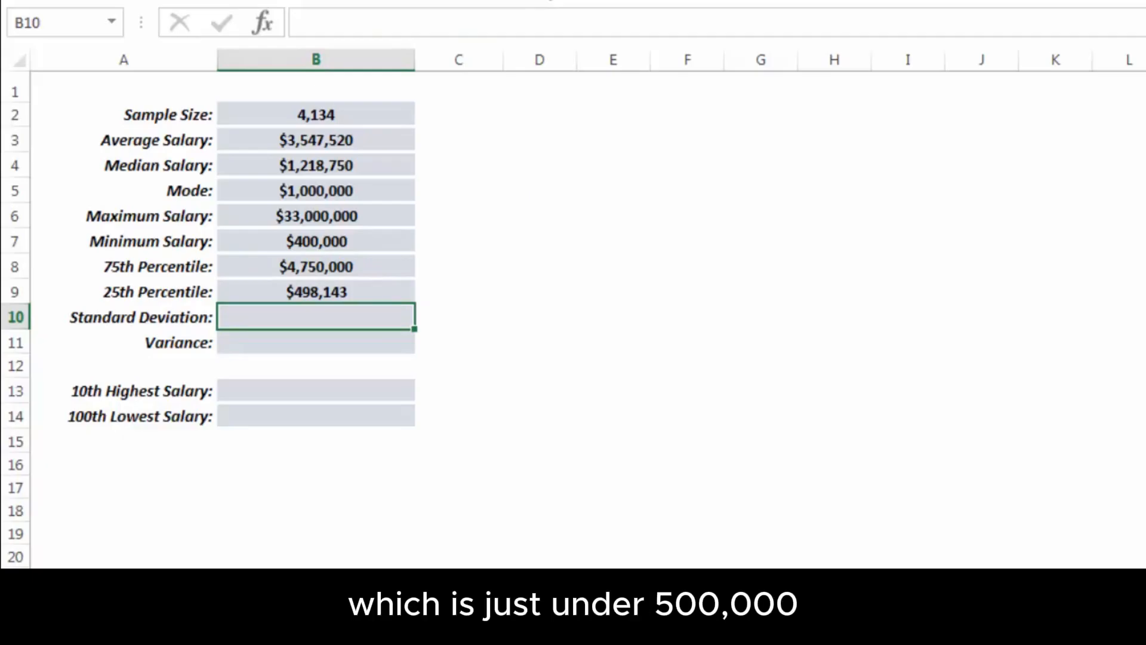
Calculate the Standard Deviation in B10 with STDEV over the entire column E of the Salary Data sheet.
key(F2)
text(=STDEV()
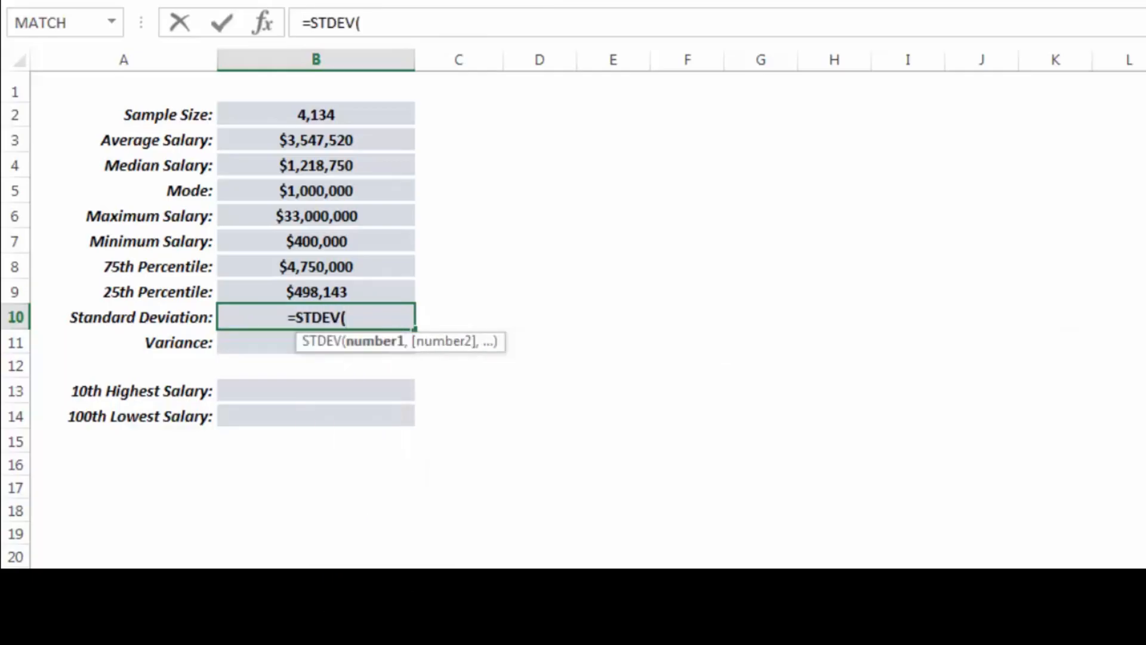
click(120, 582)
click(537, 57)
text())
key(Return)
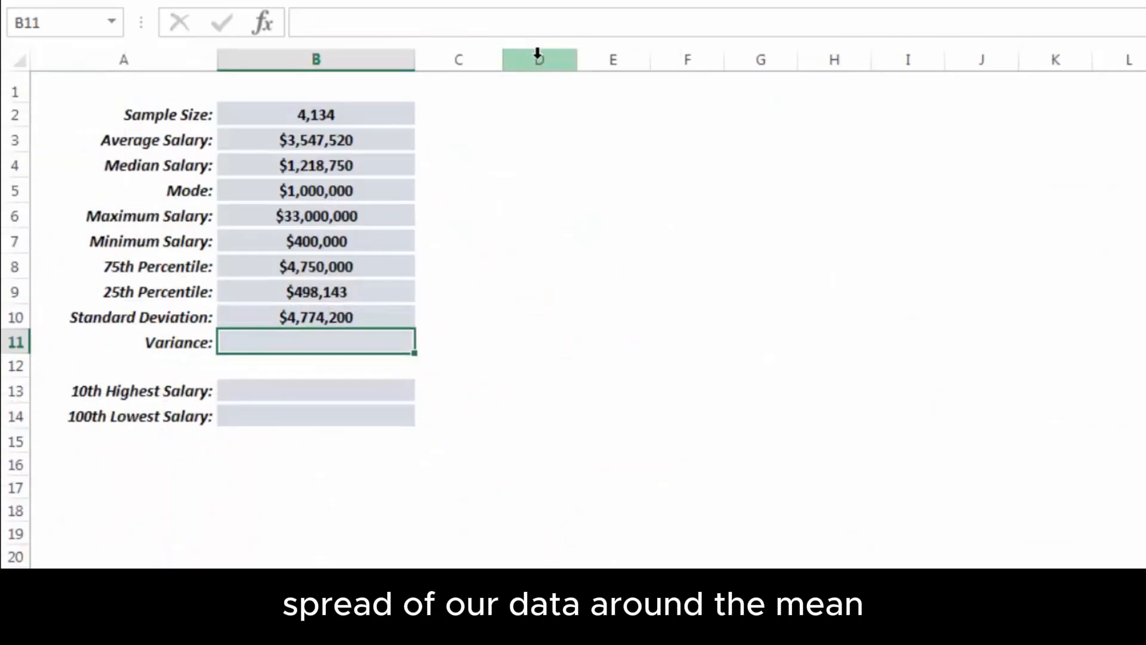
Calculate the Variance in B11 with =VAR('Salary Data'!E:E) and check the entered formula.
text(=VAR()
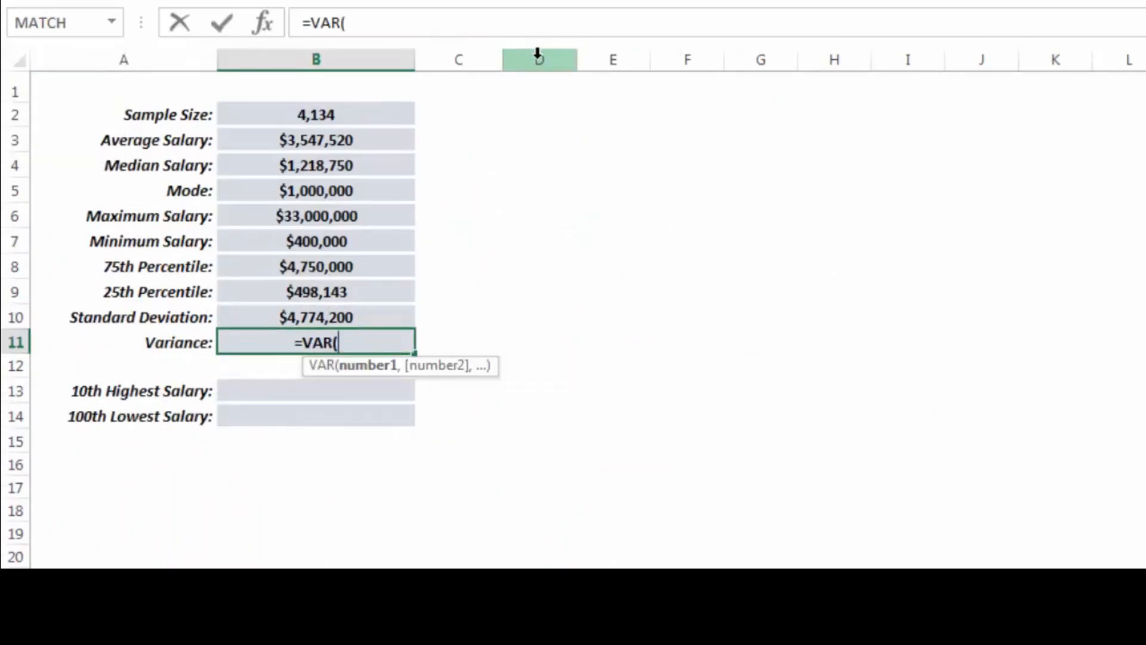
key(ctrl+Page_Up)
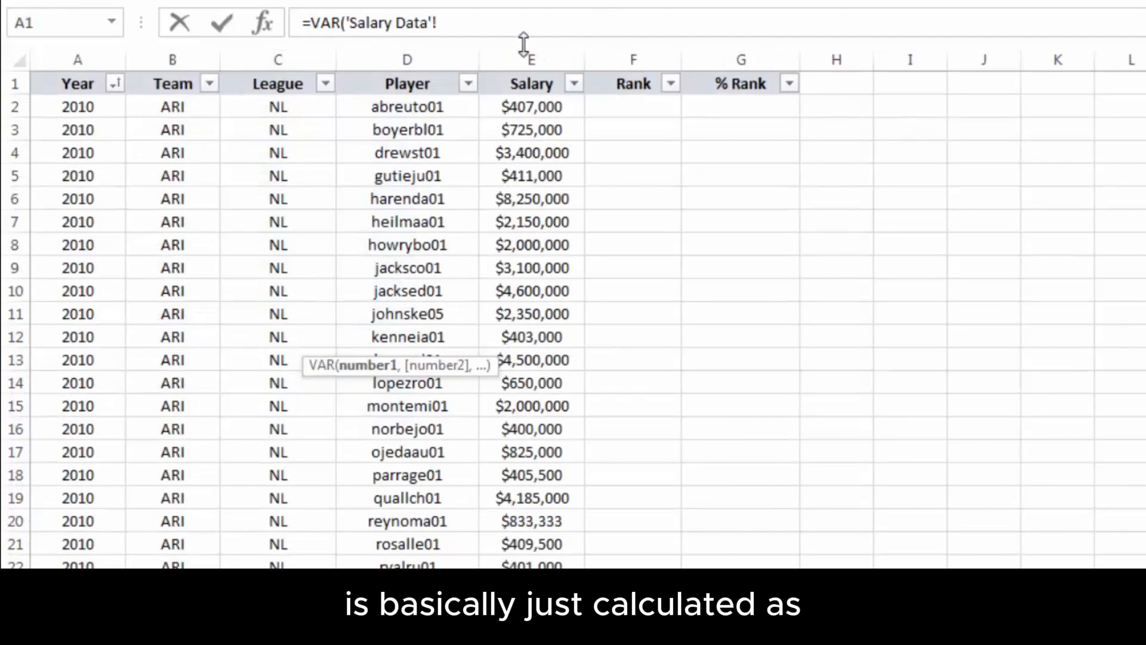
click(530, 52)
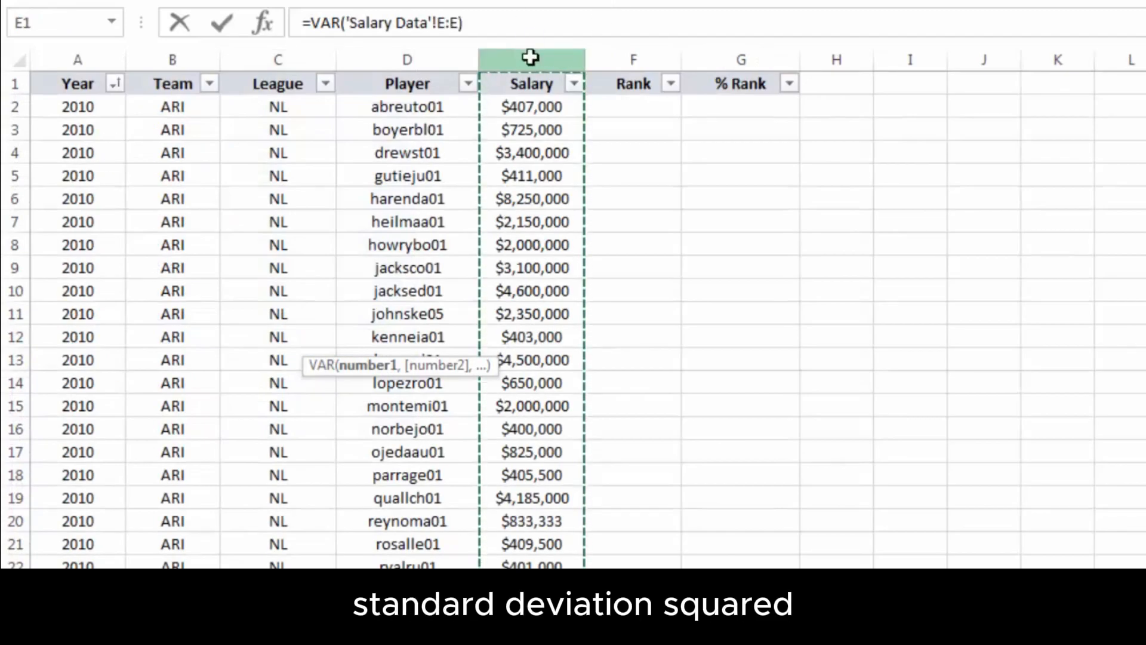
key(Return)
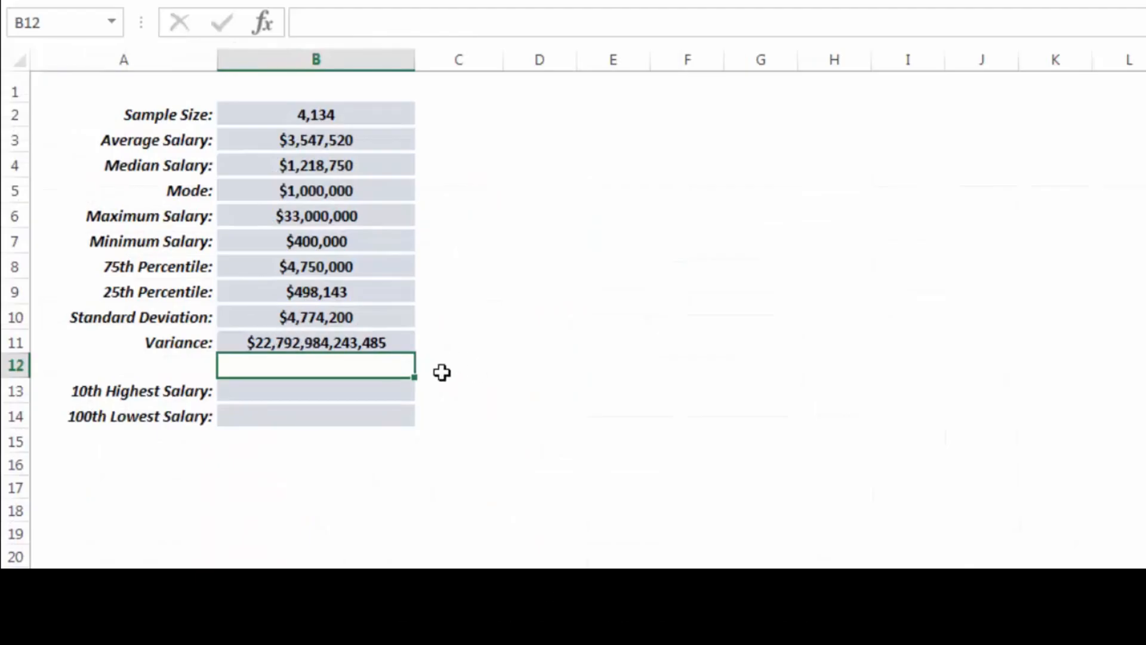
key(Up)
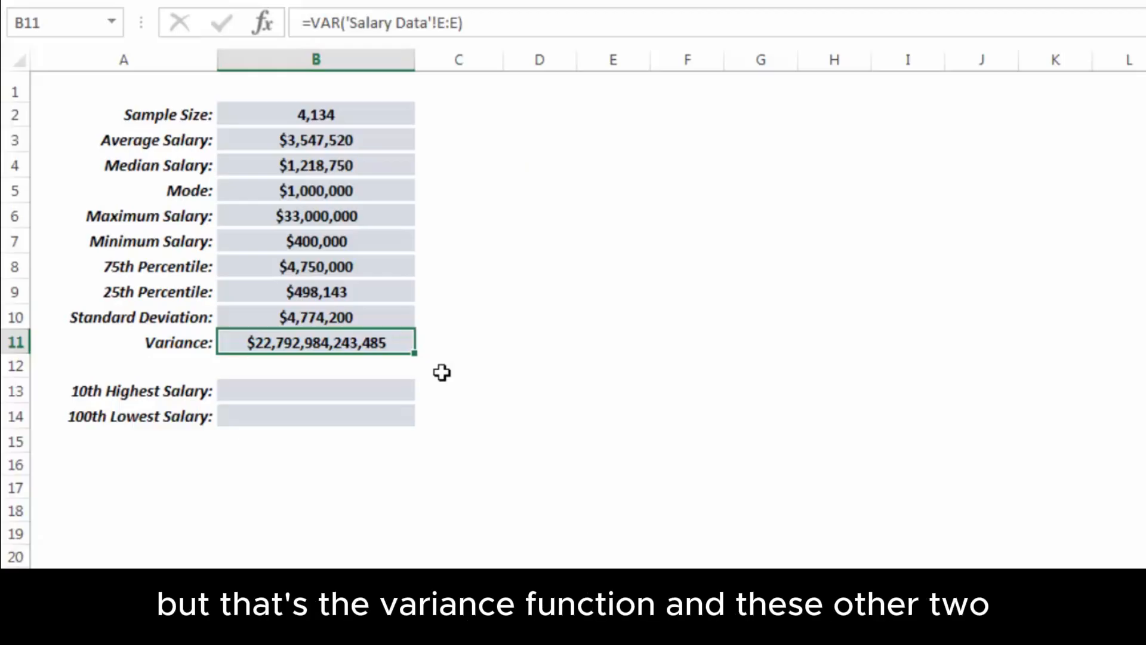
key(Down)
key(Down)
key(Down)
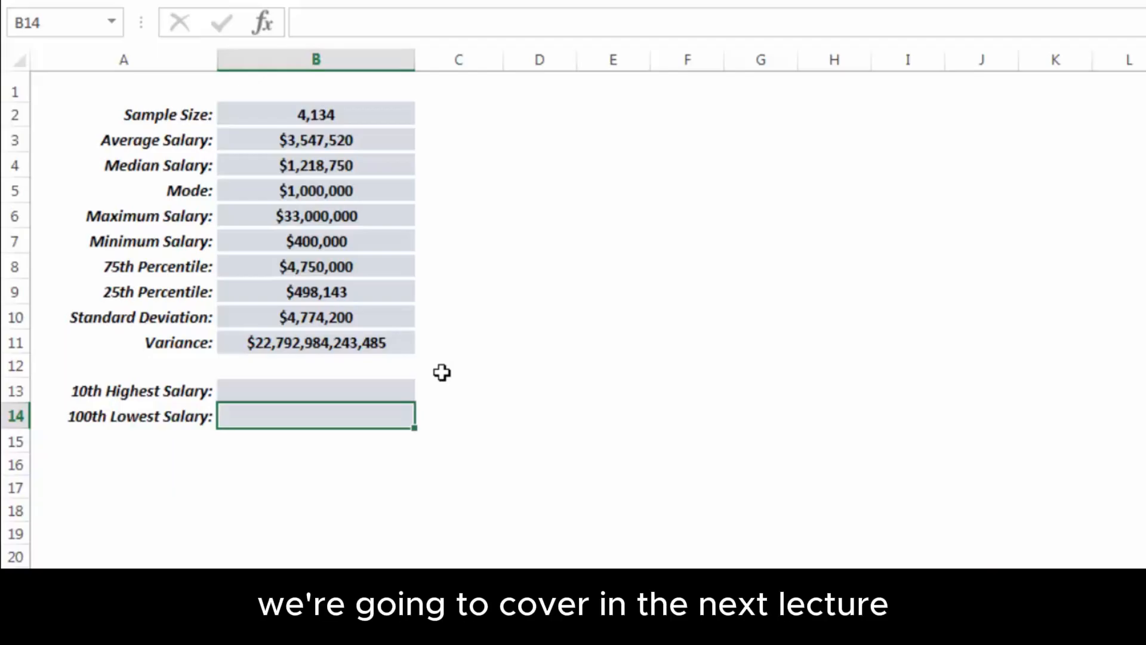
key(Up)
key(Up)
key(Up)
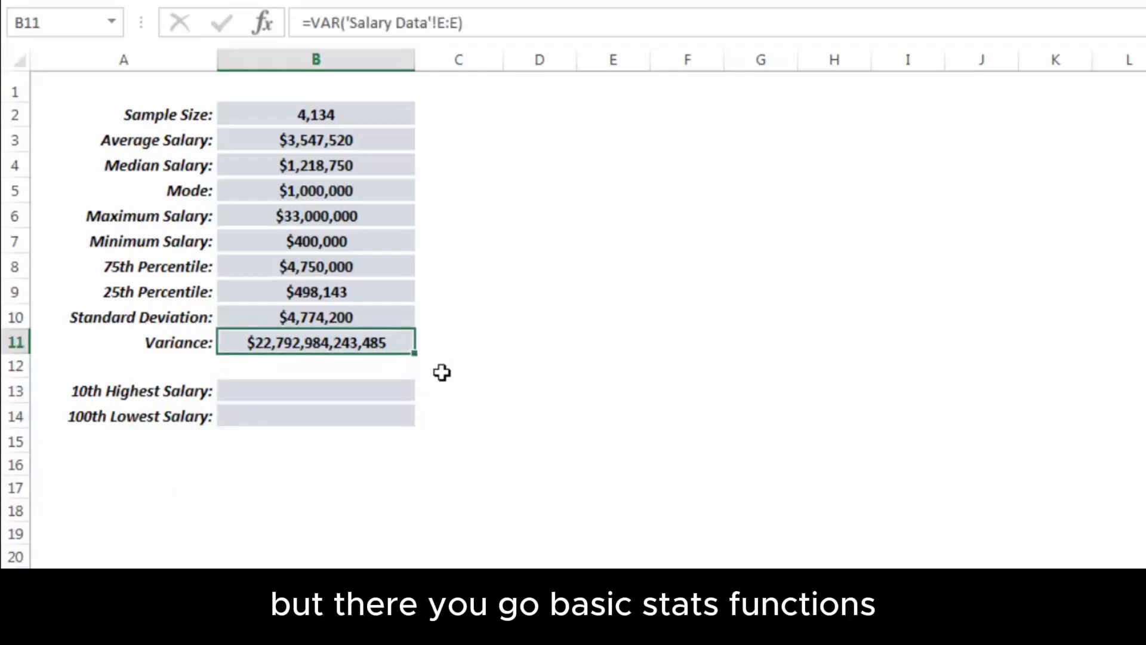
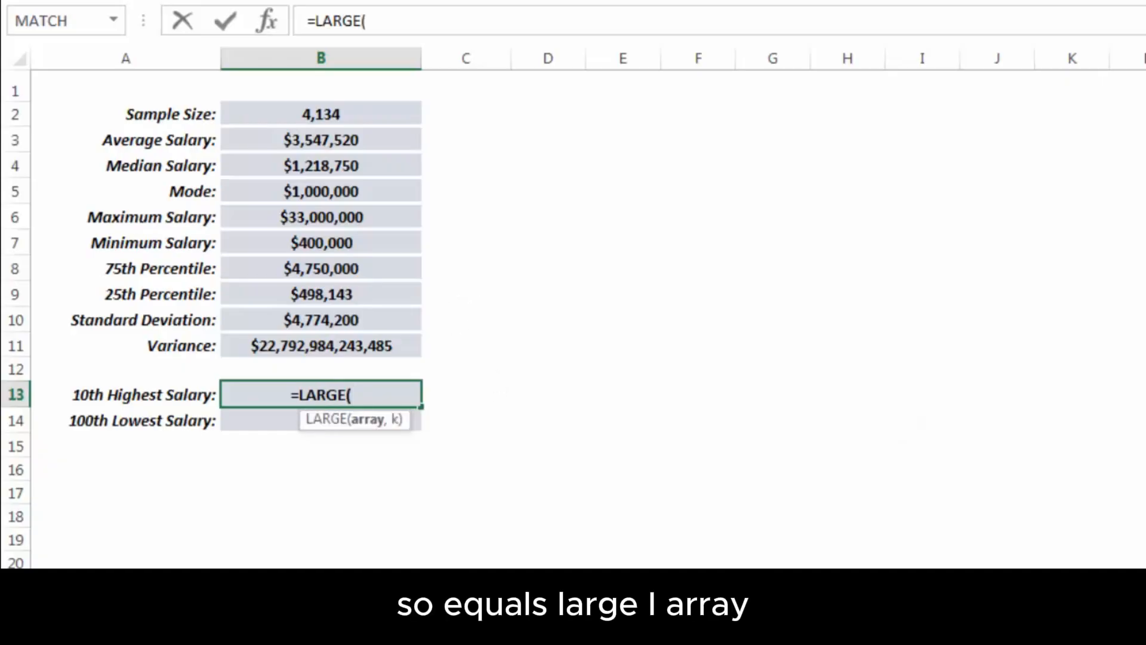
Complete the 10th Highest Salary formula in B13 as =LARGE('Salary Data'!E:E,10).
key(ctrl+Page_Up)
click(545, 55)
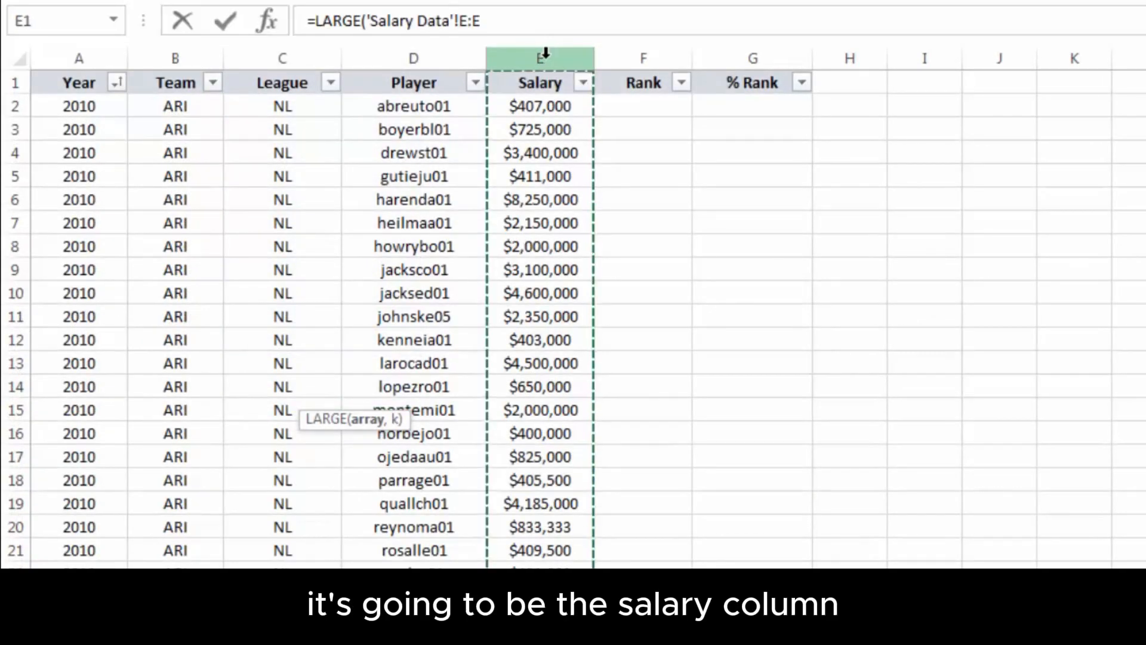
text(,)
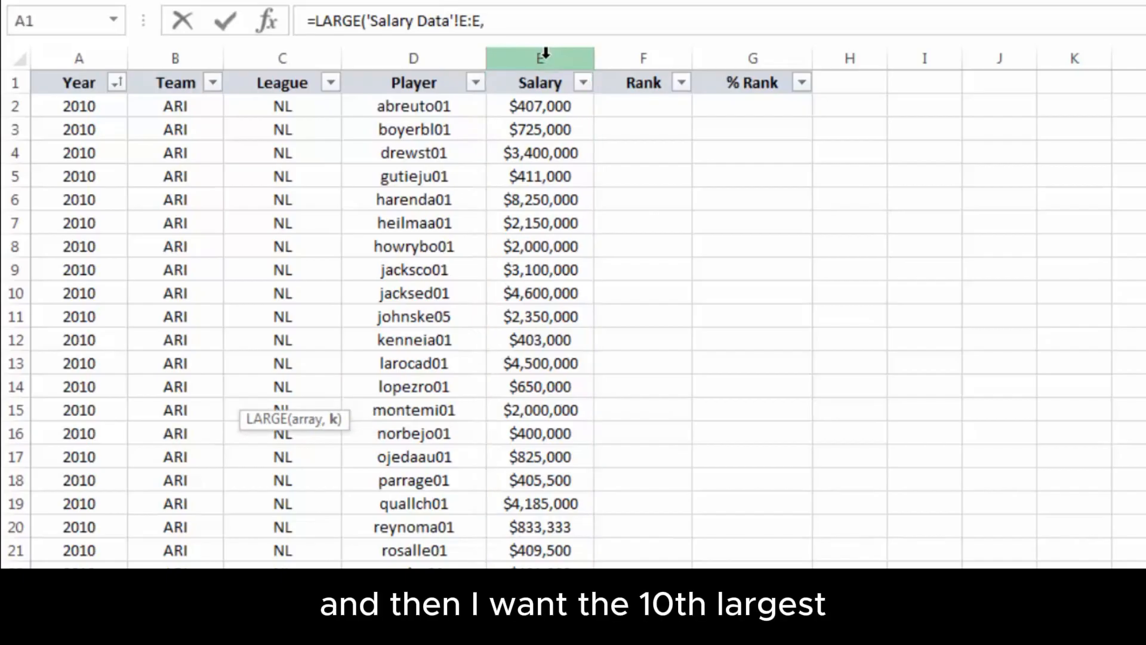
text(10))
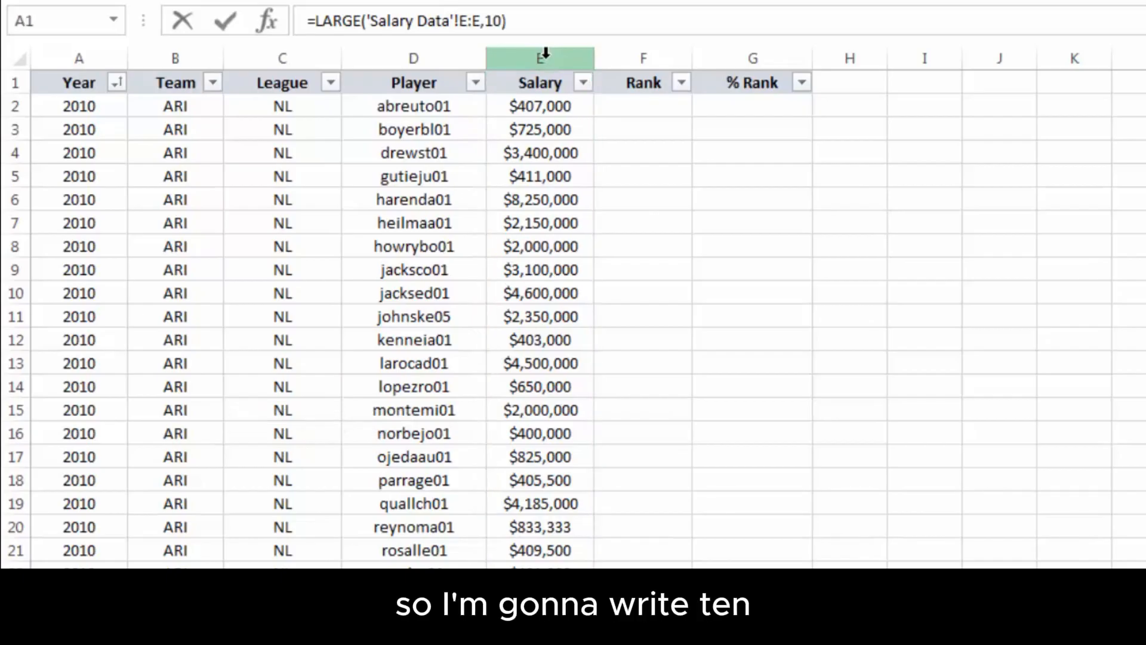
key(Return)
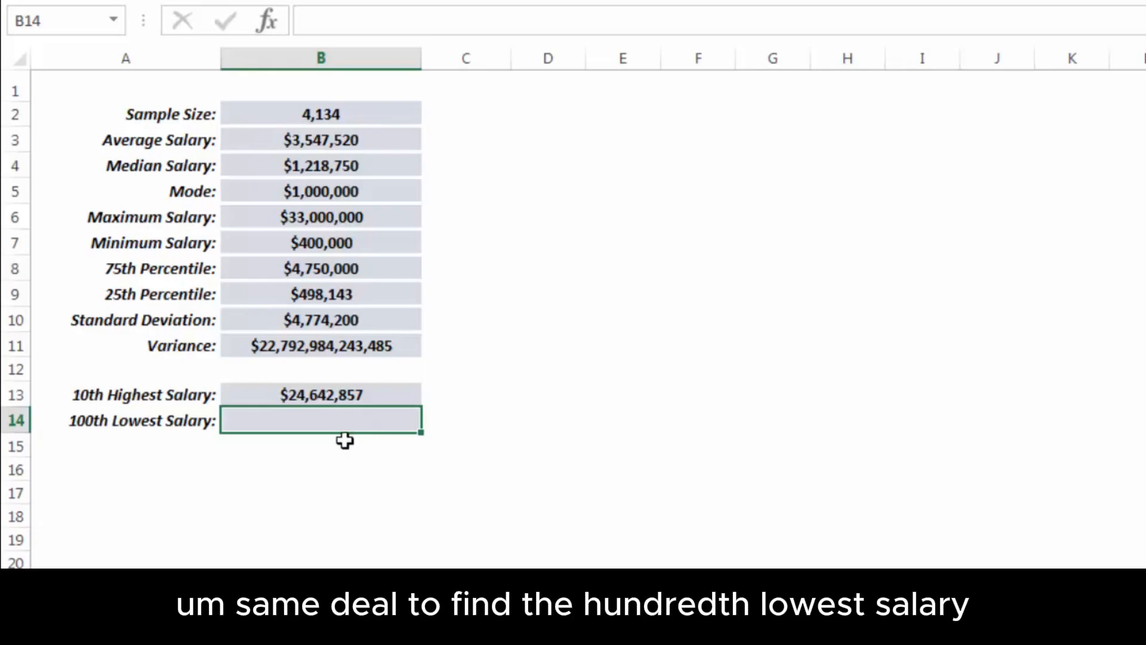
Calculate the 100th Lowest Salary in B14 with =SMALL('Salary Data'!E:E,100).
text(=SMALL()
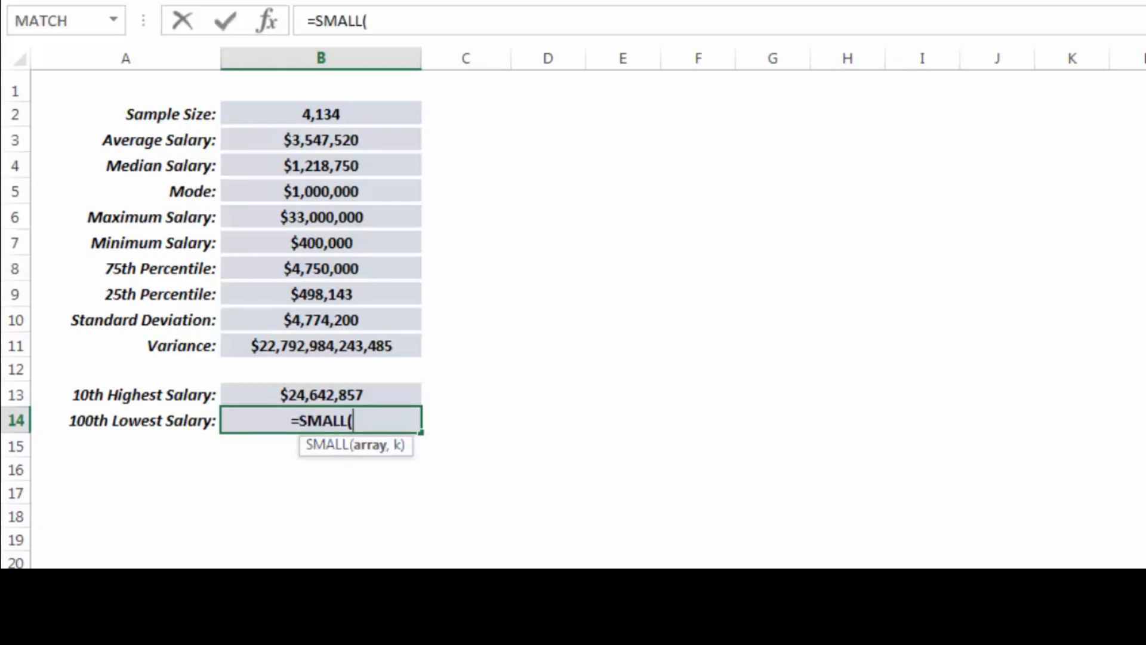
key(ctrl+Page_Up)
click(544, 50)
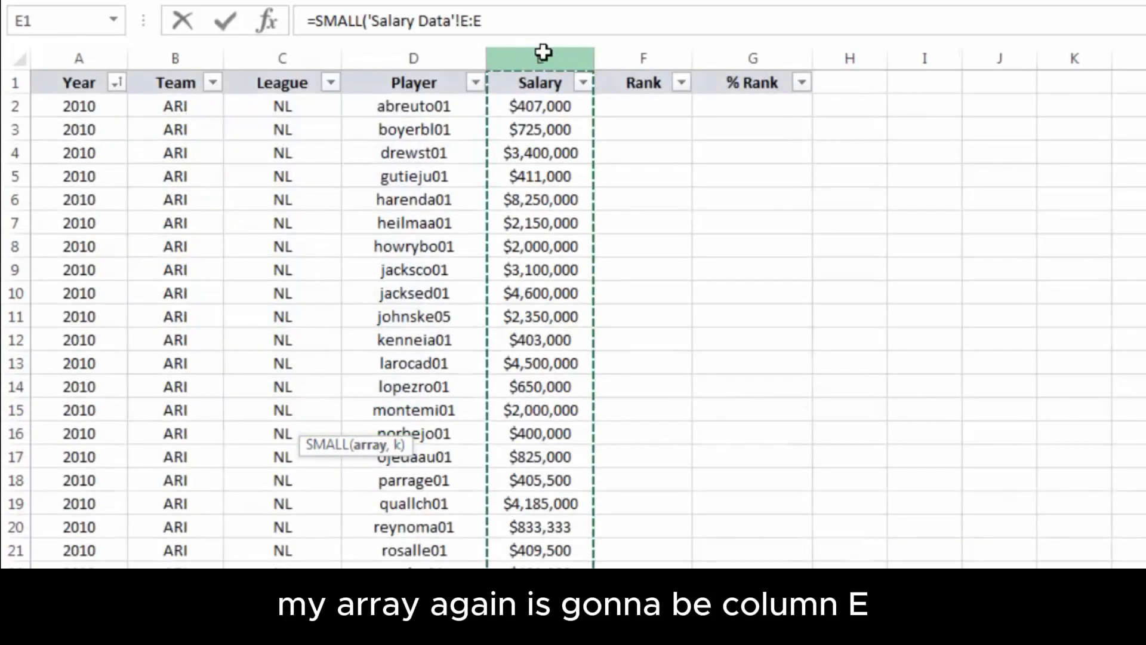
text(,100)
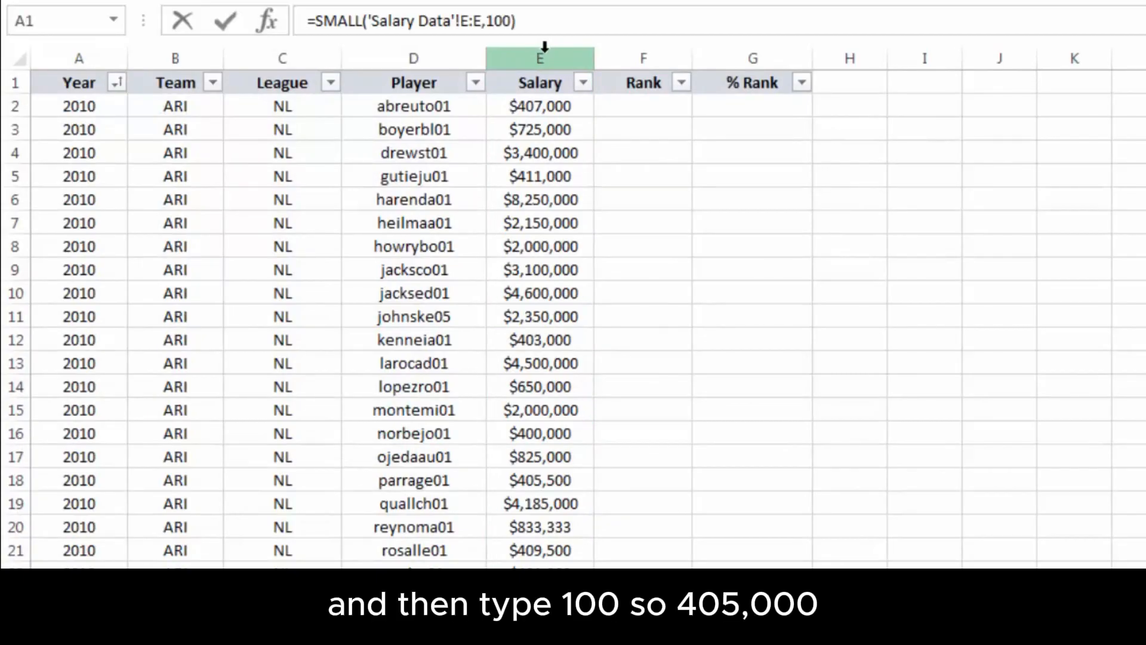
key(Return)
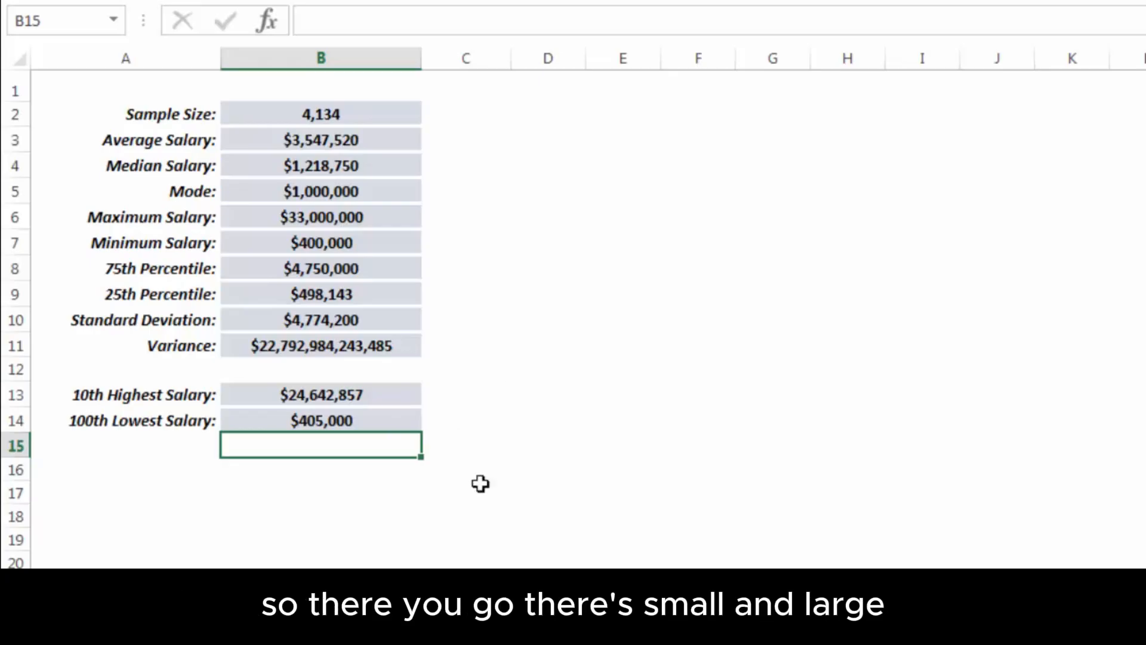
On the Salary Data sheet, enter =RANK(E2,$E$2:$E$4135) in F2 and fill it down the Rank column.
key(ctrl+Page_Down)
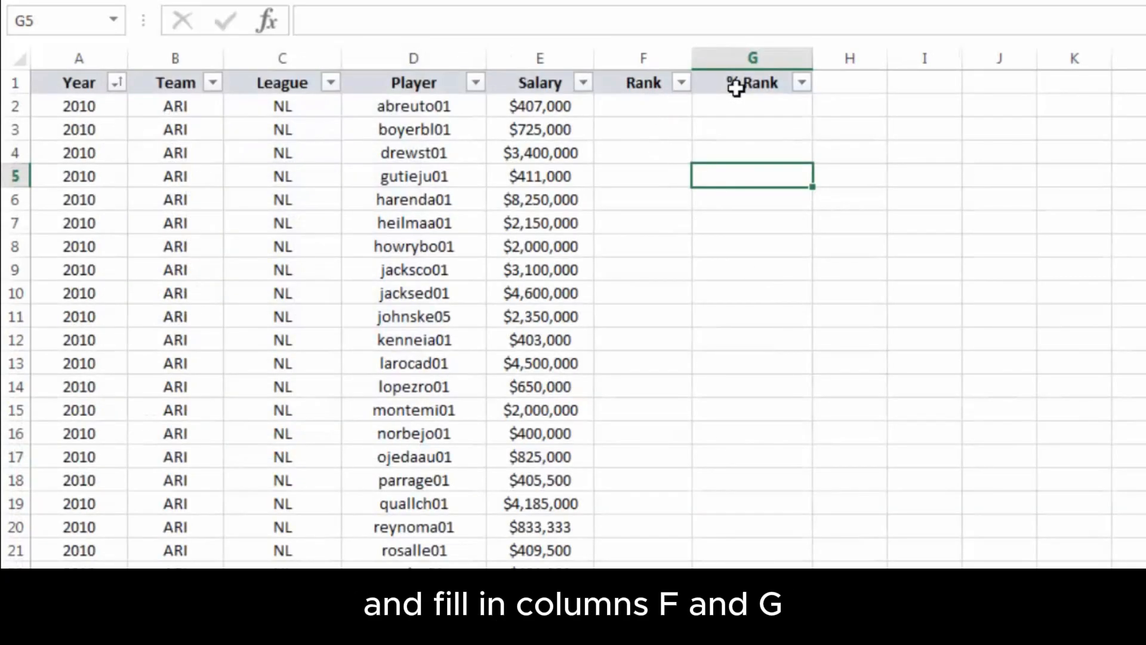
click(635, 111)
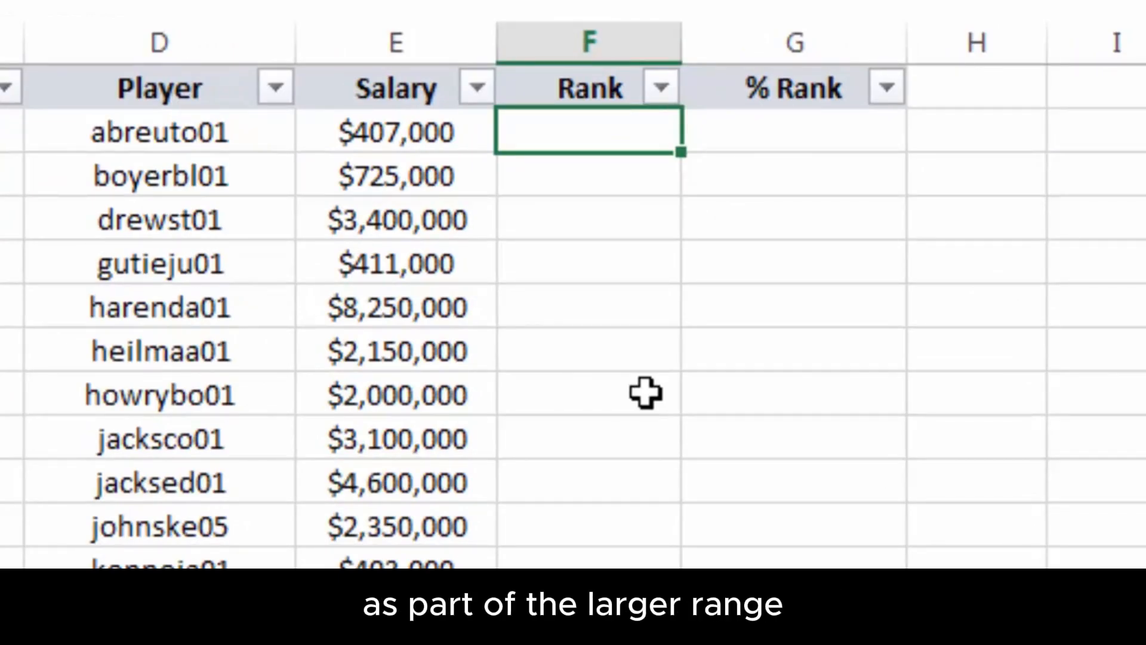
text(=)
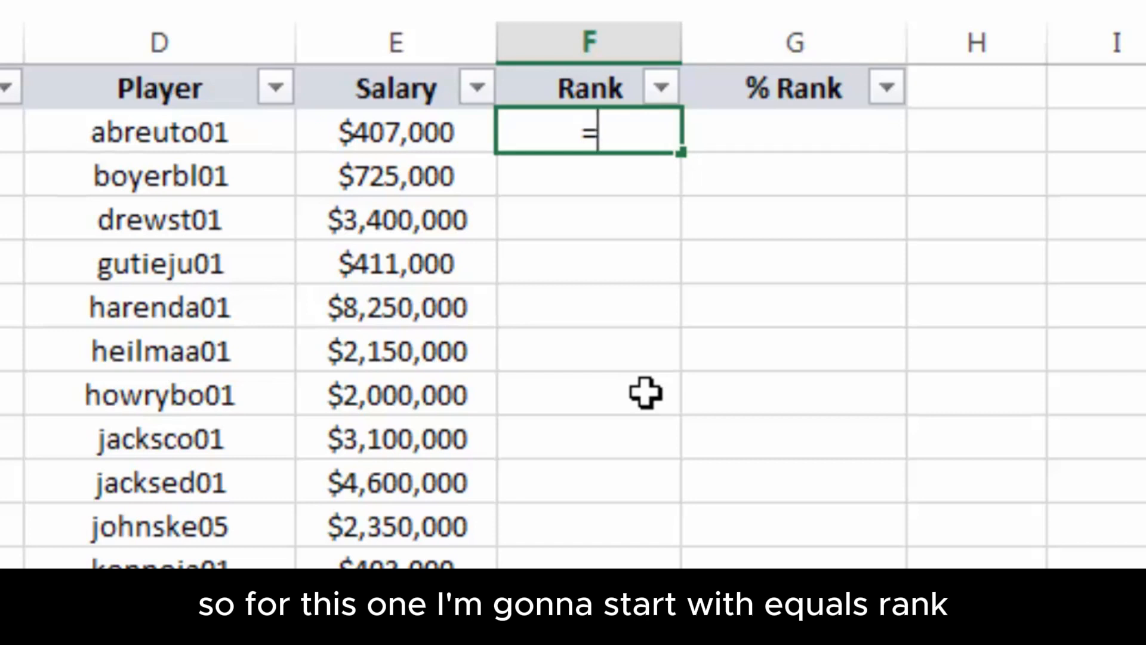
text(RANK()
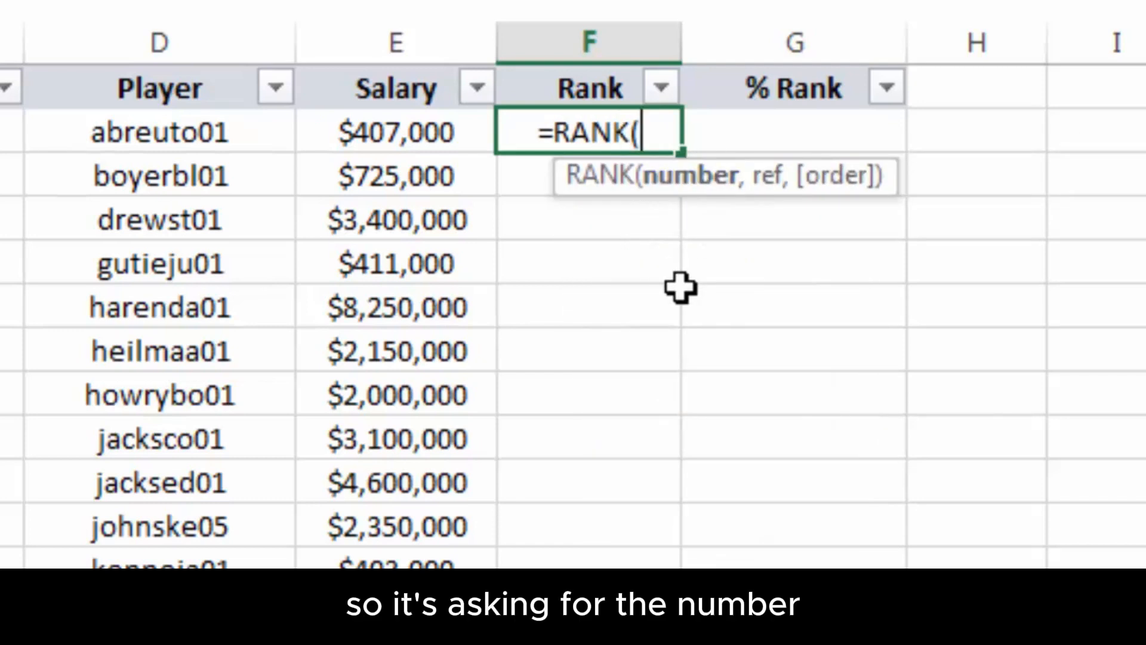
key(Left)
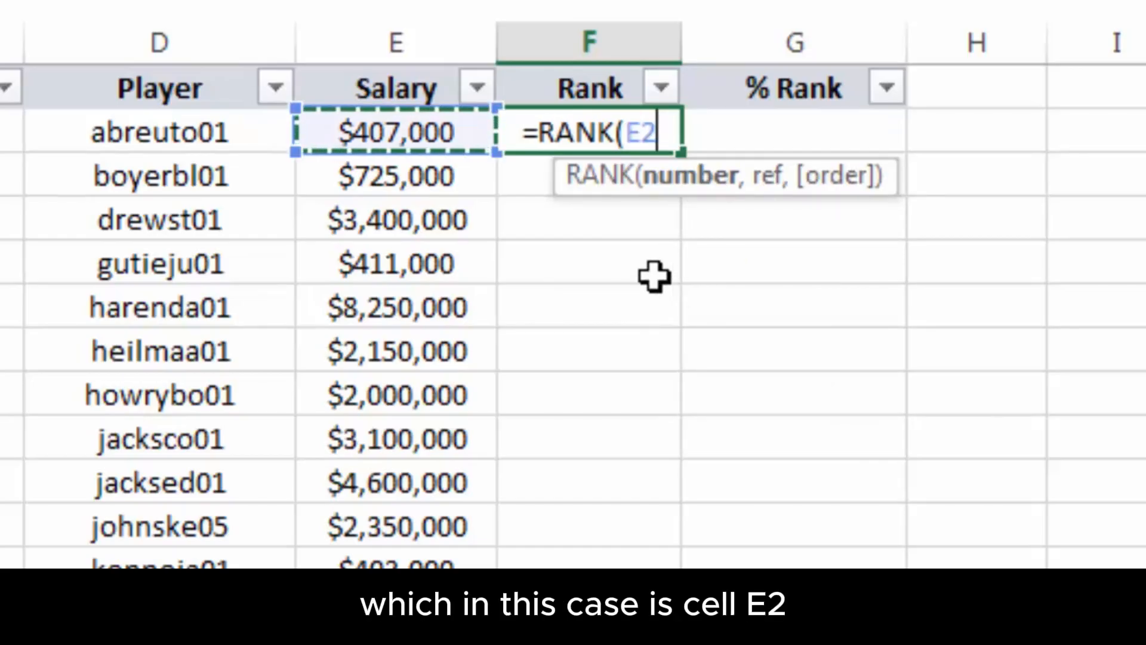
text(,)
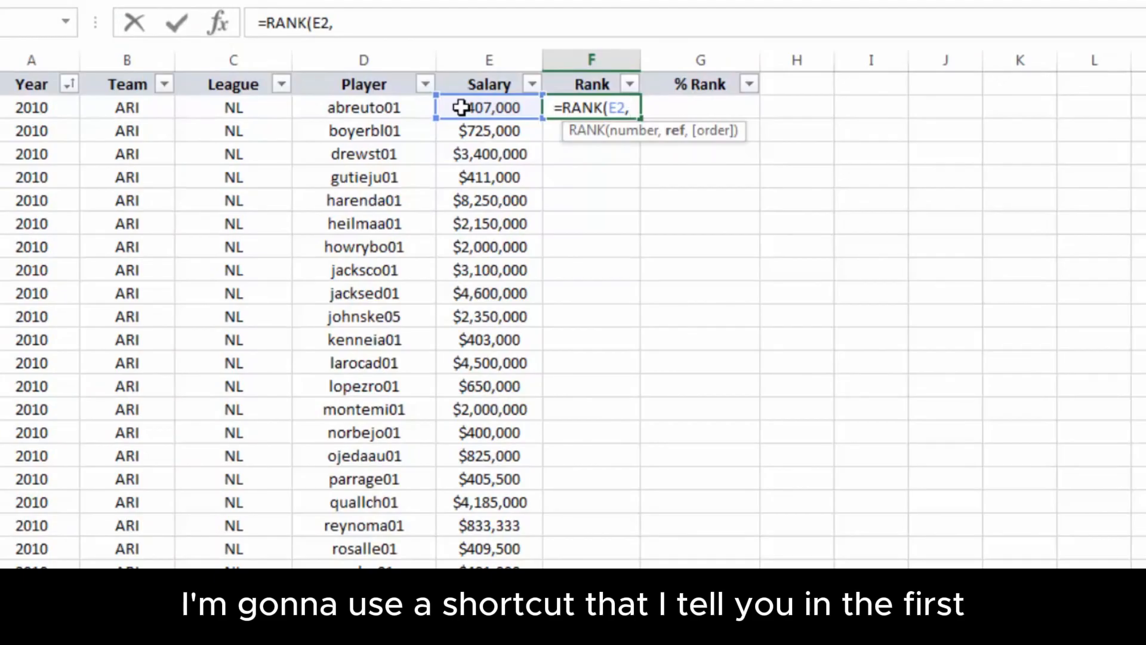
click(466, 108)
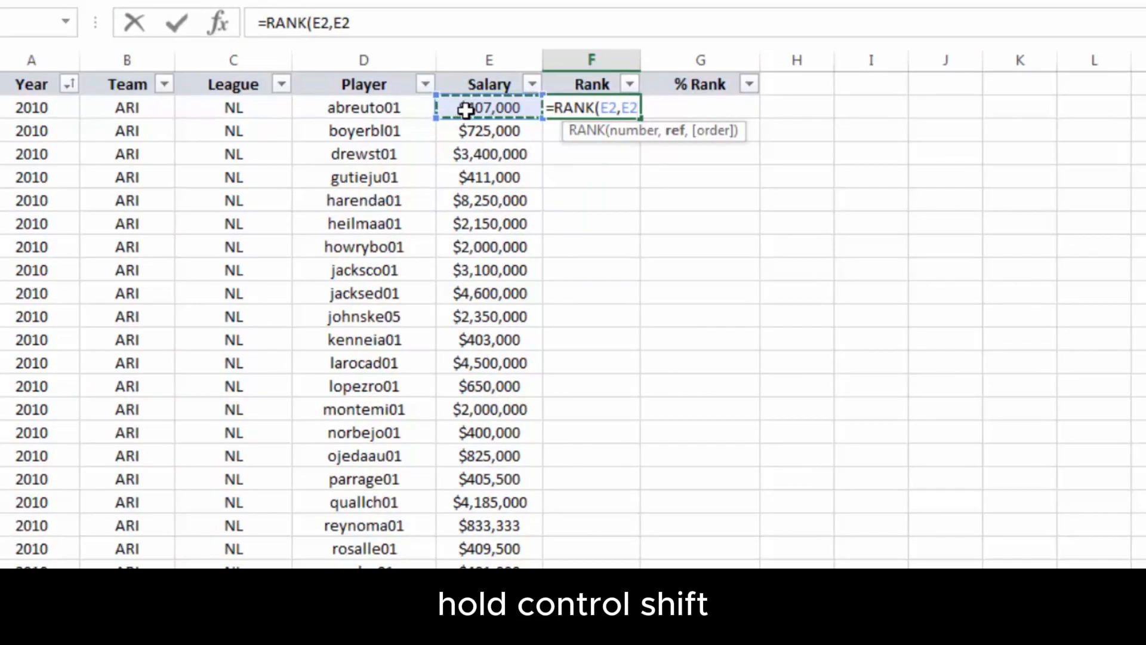
key(ctrl+shift+Down)
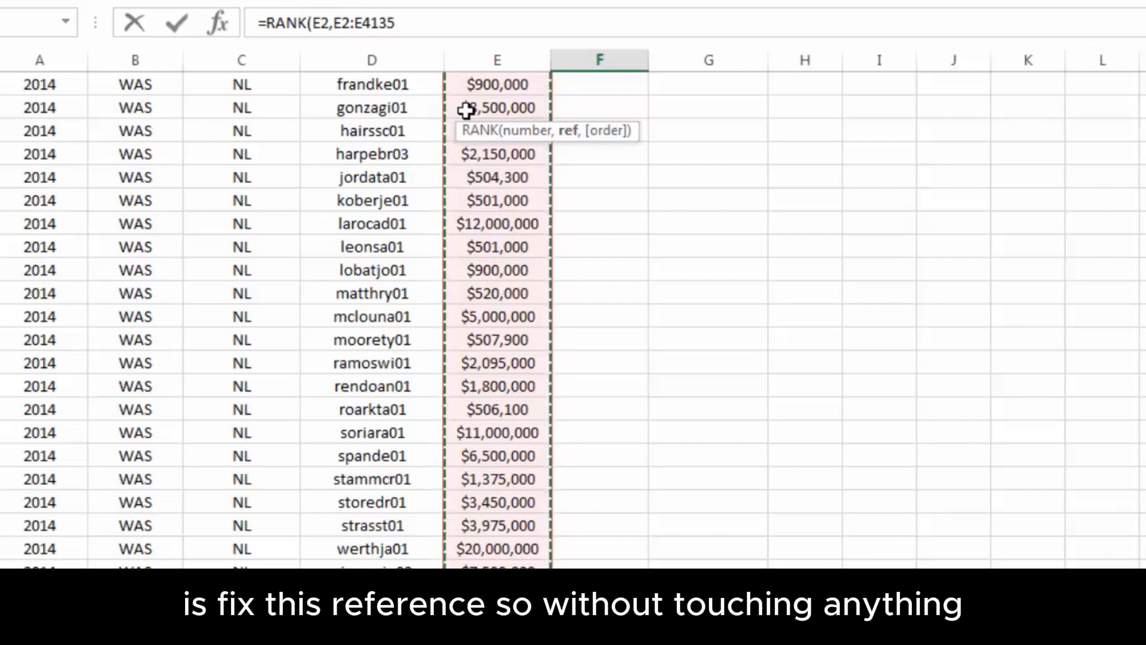
key(F4)
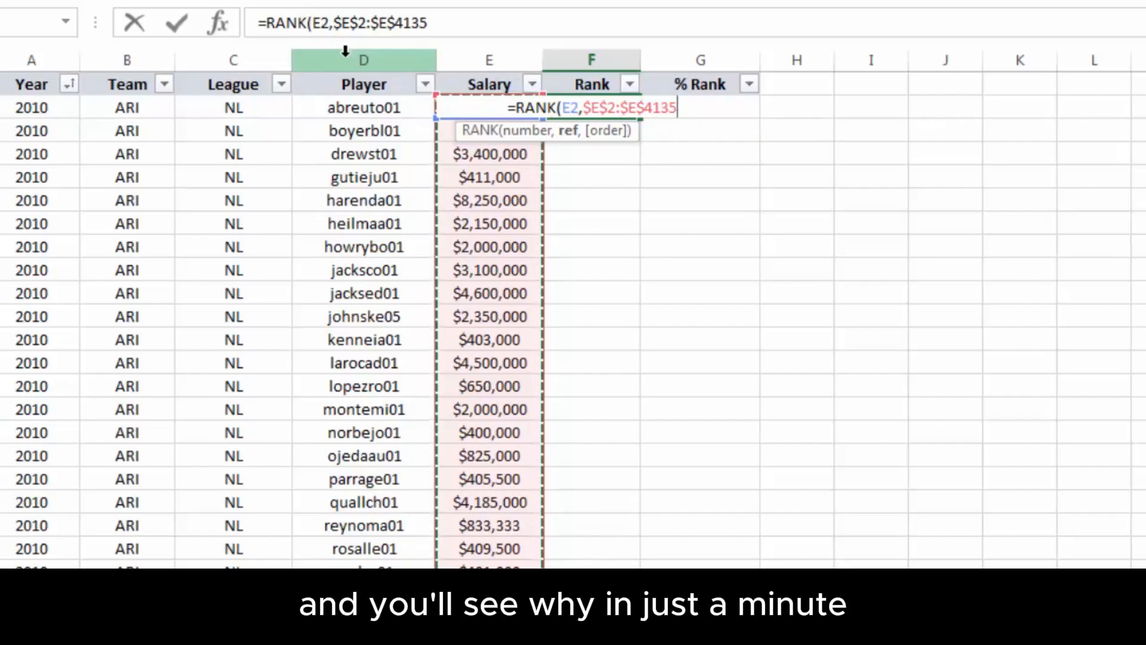
text())
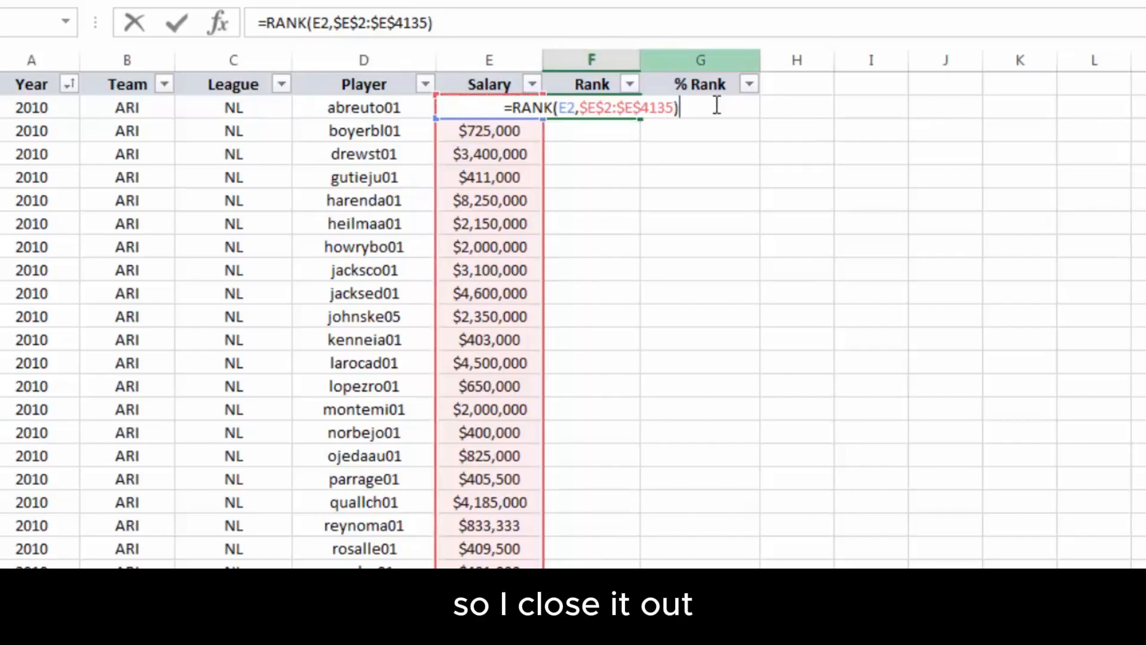
key(Return)
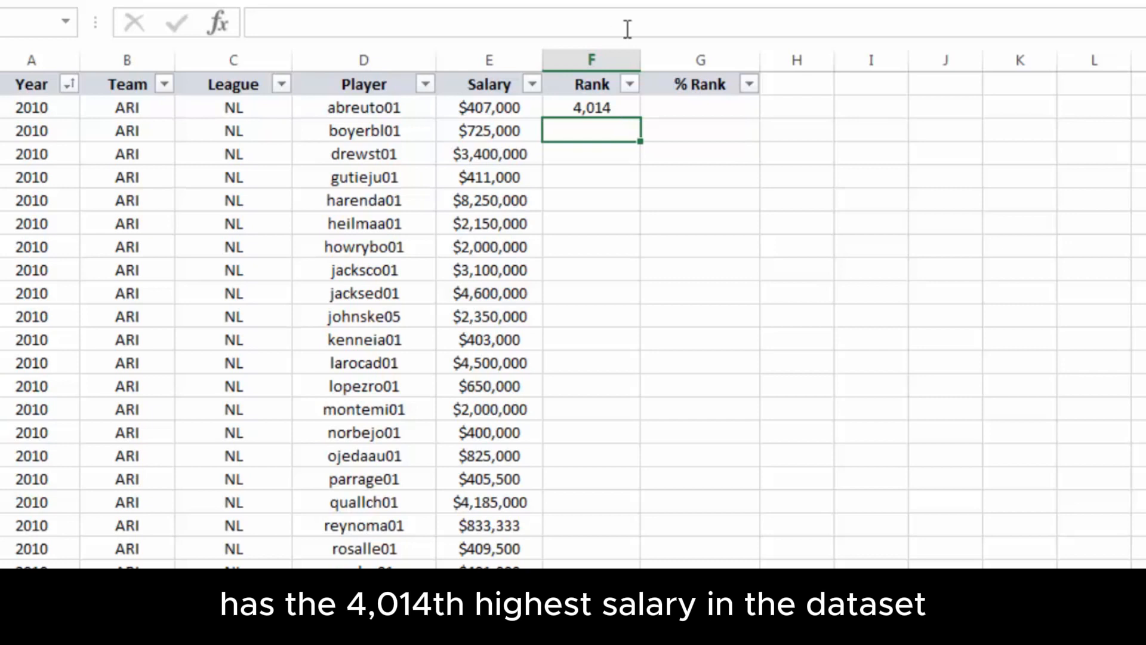
click(624, 107)
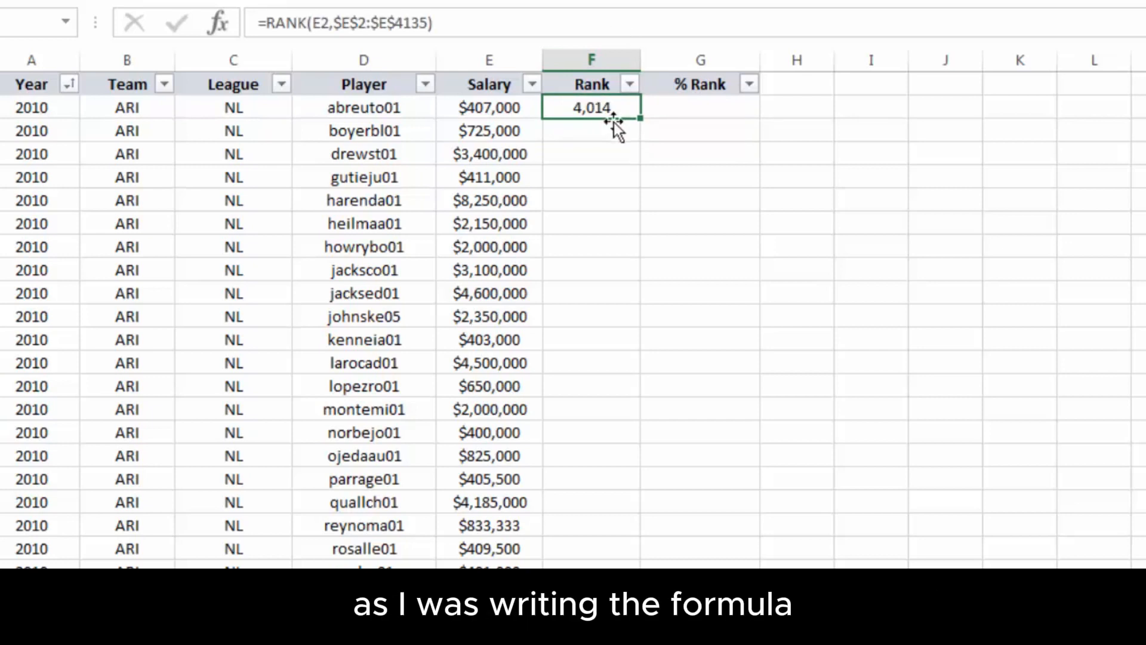
double_click(642, 120)
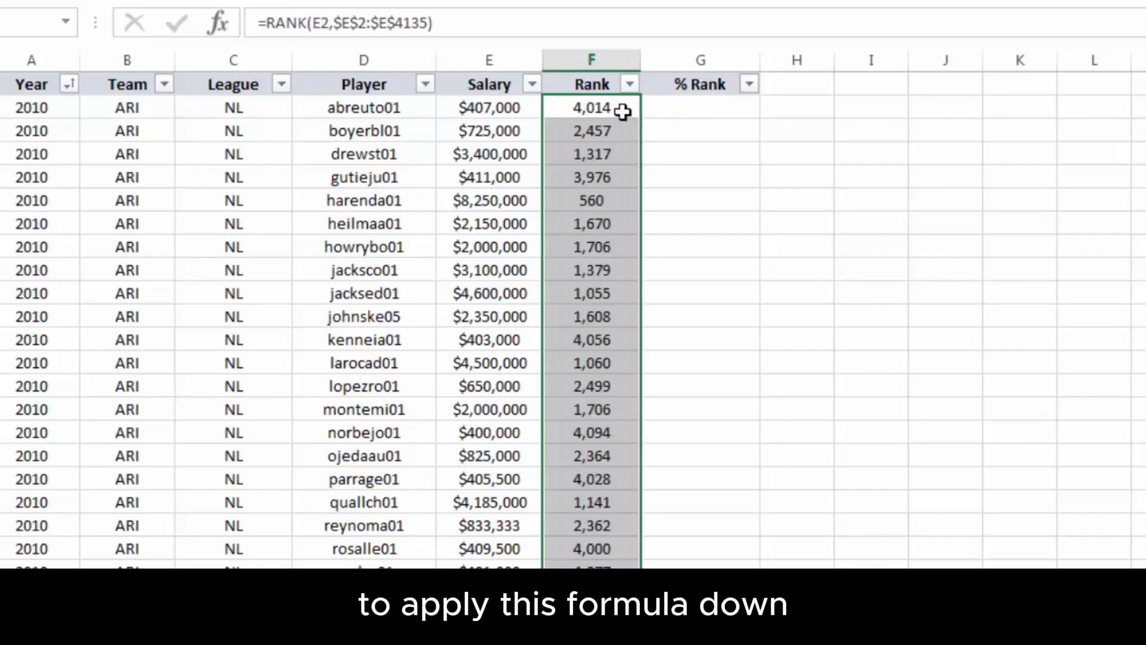
Check the copied RANK formulas down to F11 and inspect which cell and range the F11 formula references.
click(622, 111)
key(Down)
key(Down)
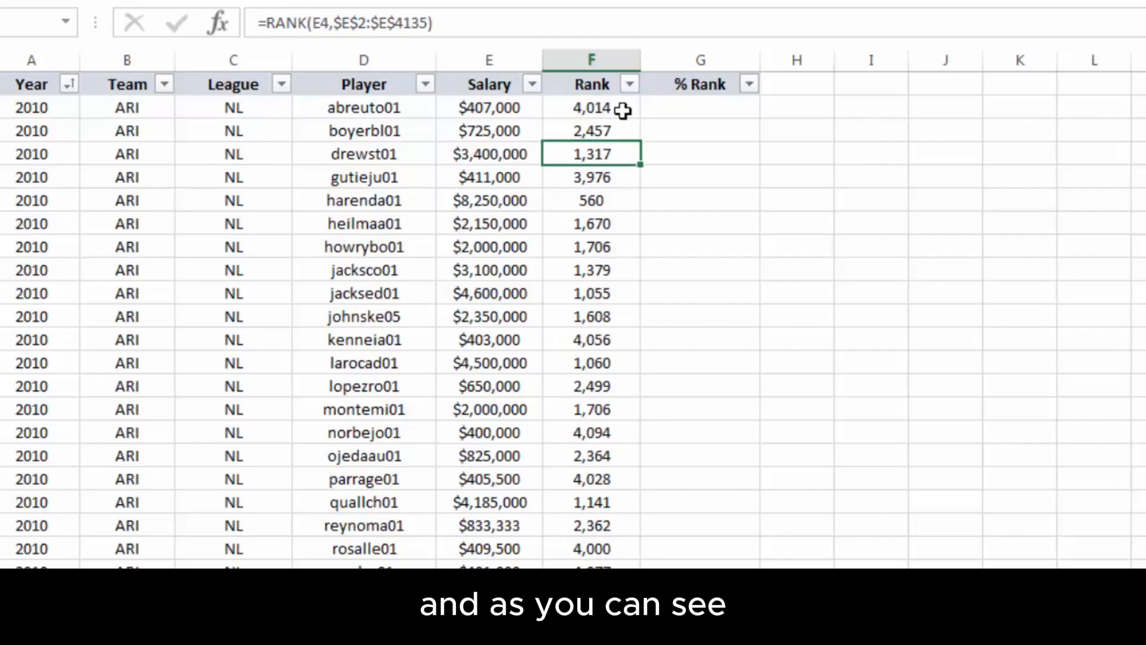
key(Down)
key(Down)
key(Down)
key(Down)
key(Down)
key(Down)
key(Down)
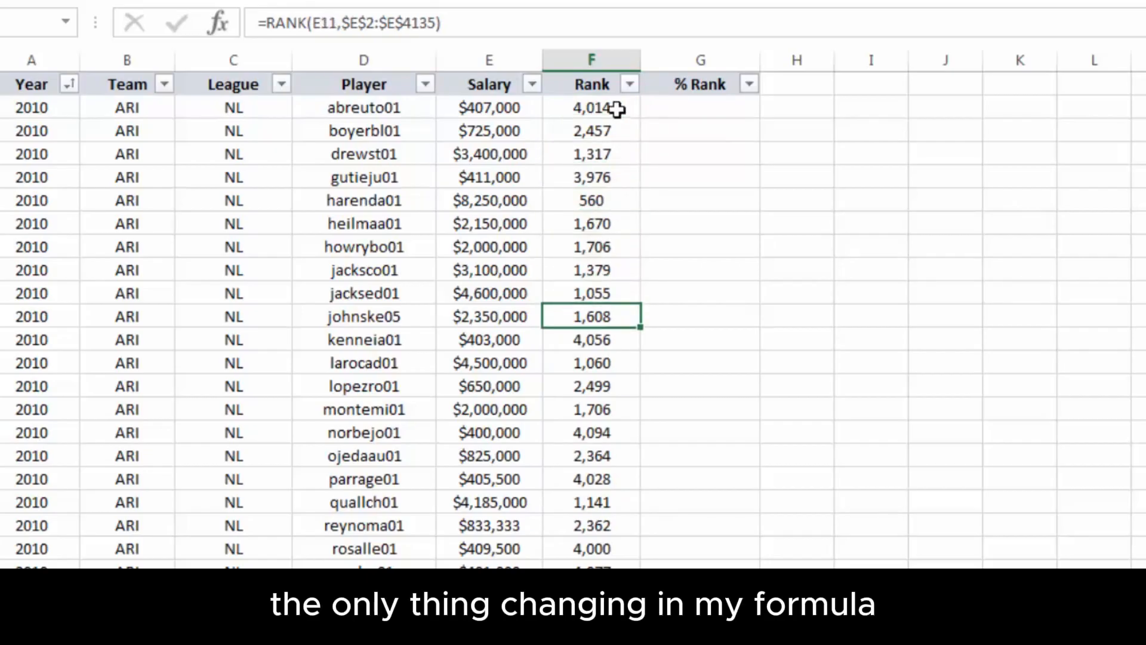
click(314, 23)
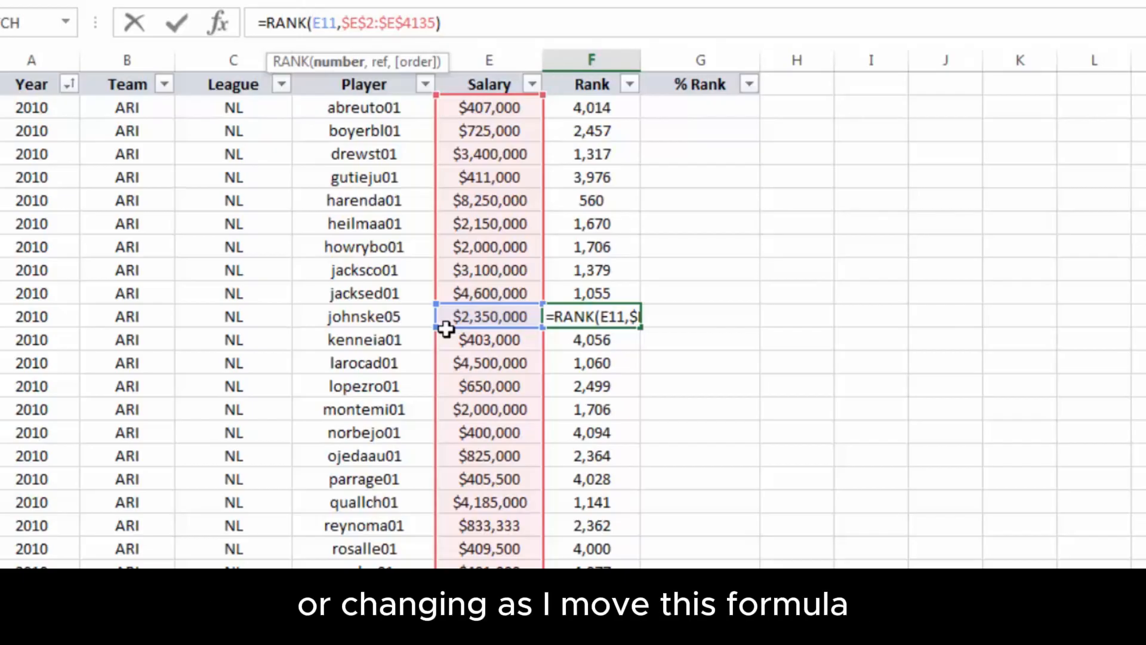
key(Return)
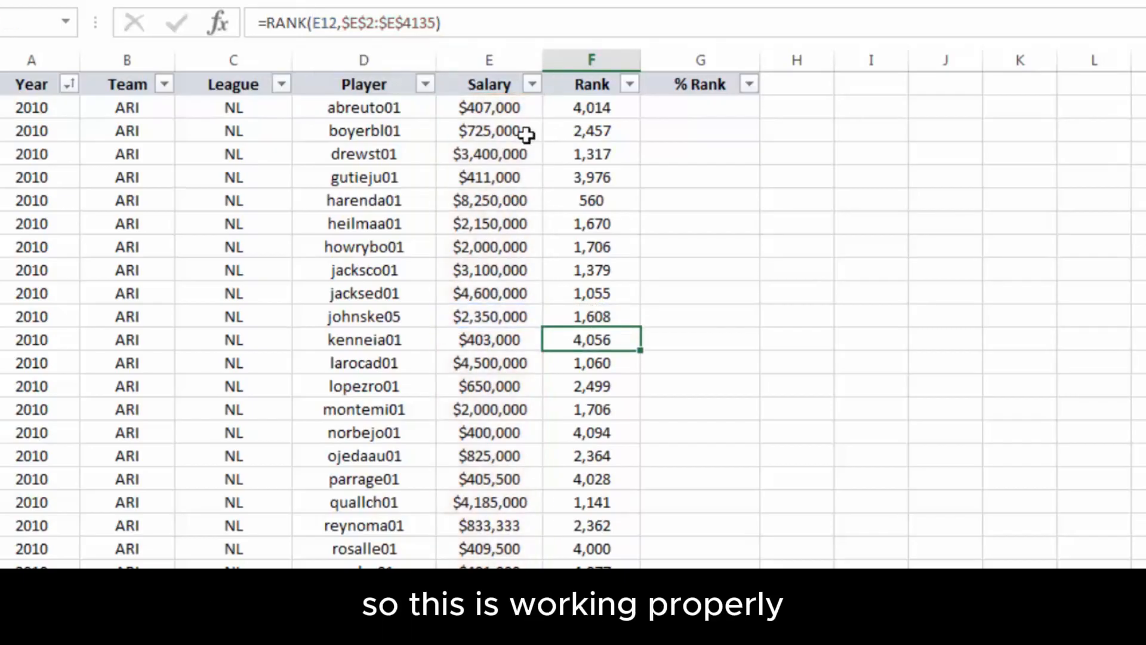
Enter =PERCENTRANK($E$2:$E$4135,E2) in G2 and fill it down the % Rank column.
click(590, 108)
click(656, 112)
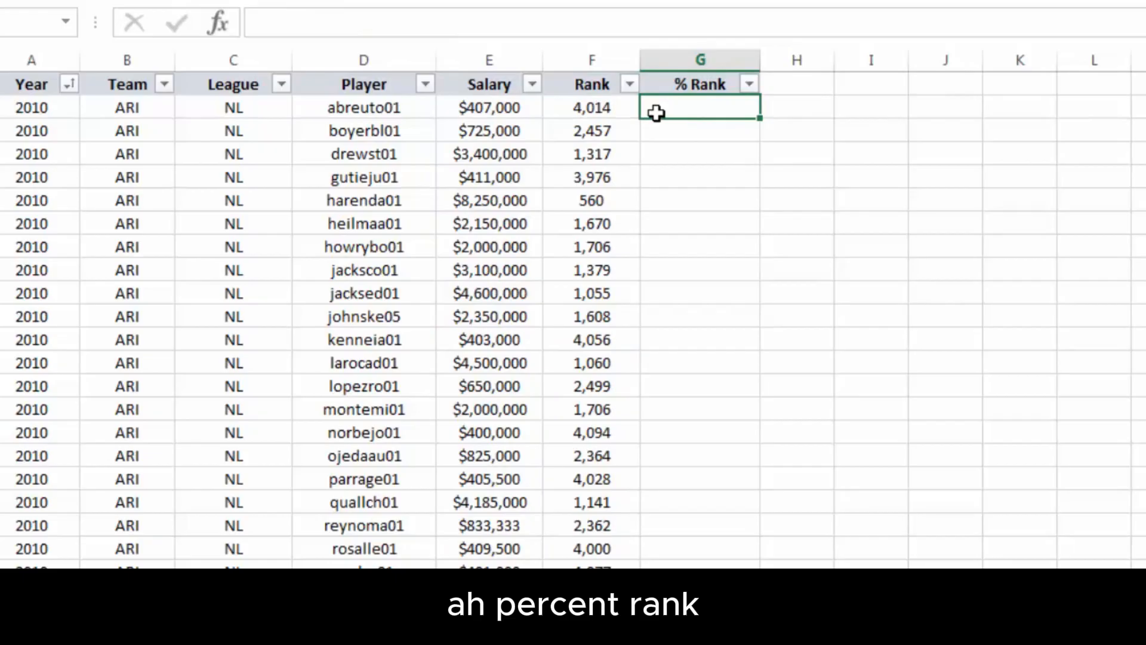
text(=)
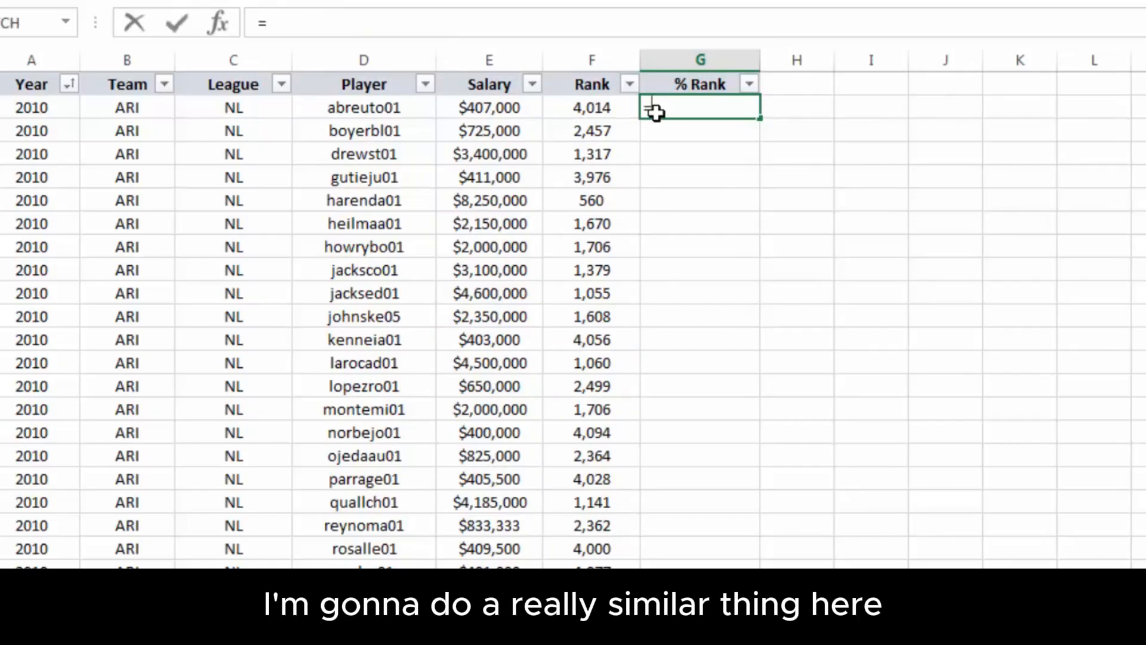
text(PERCENTRANK)
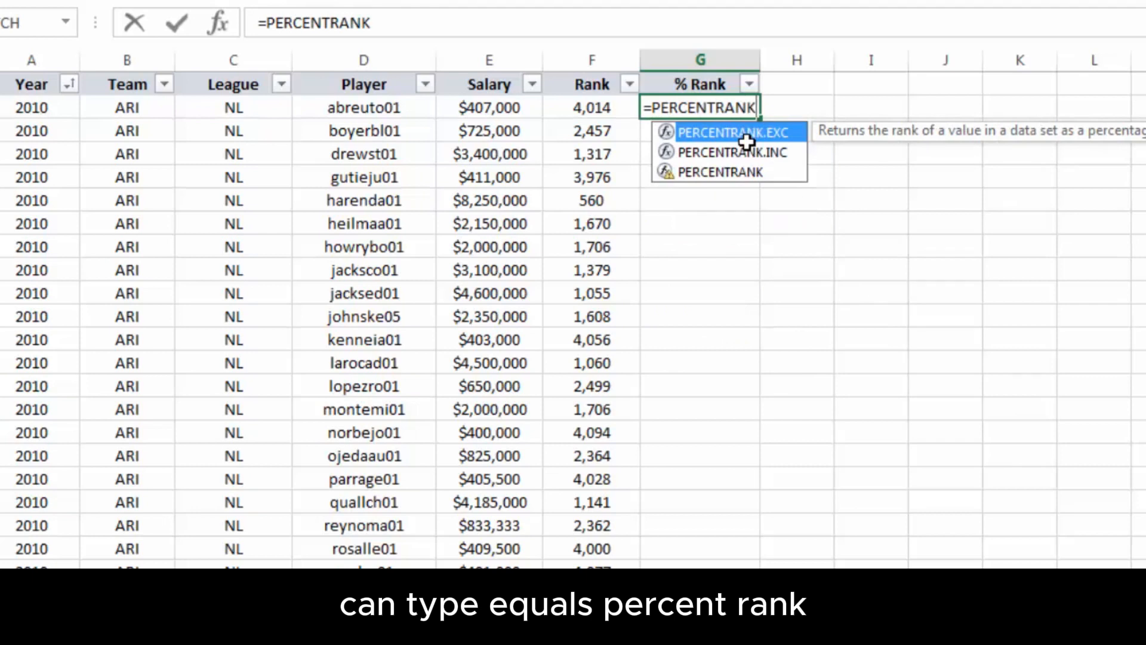
text(()
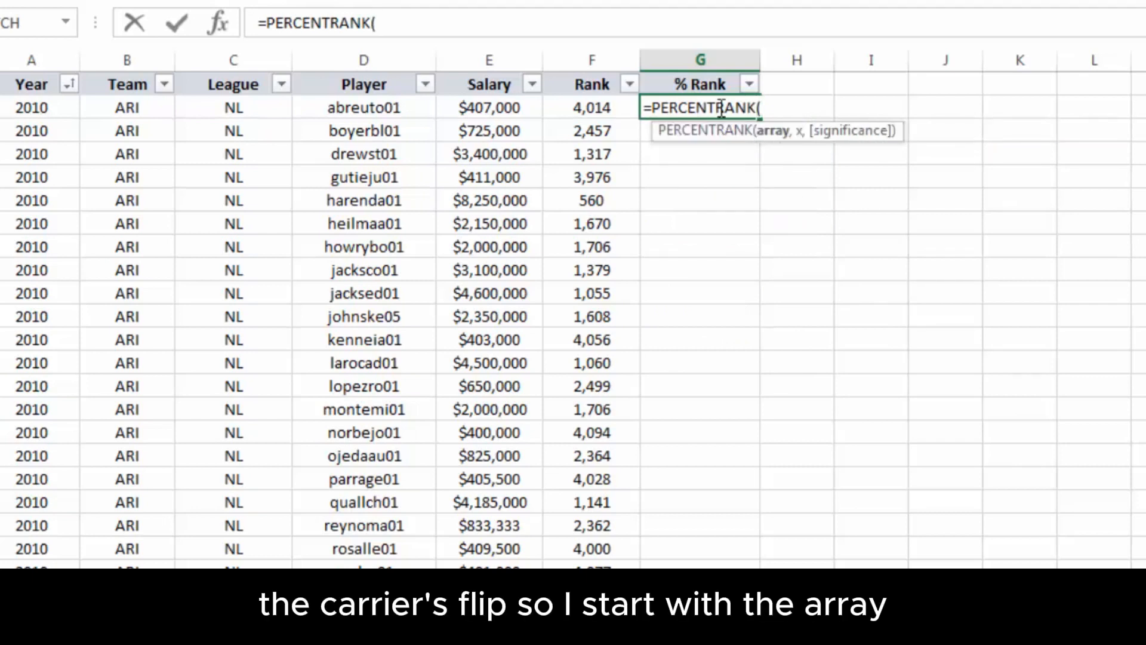
click(494, 113)
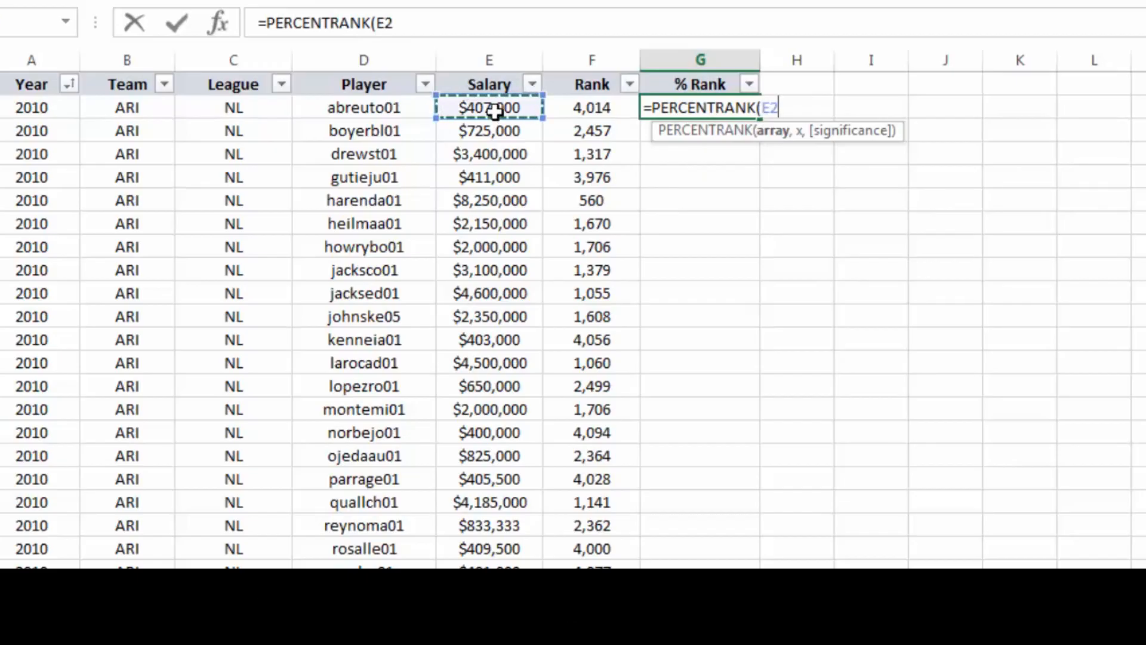
key(ctrl+shift+Down)
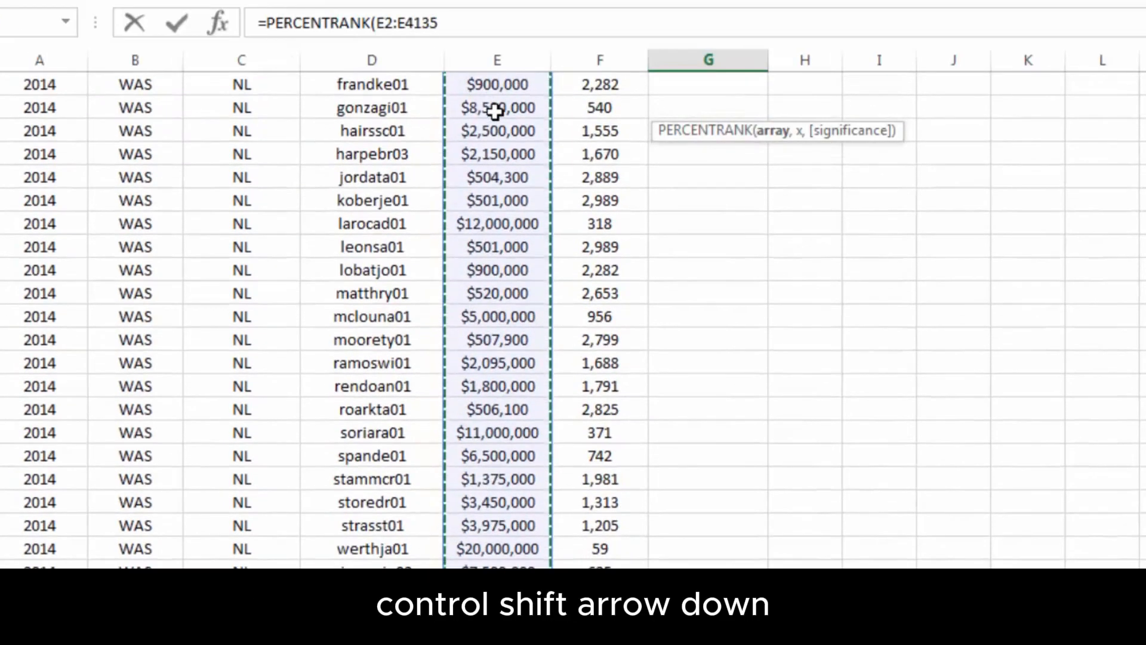
key(F4)
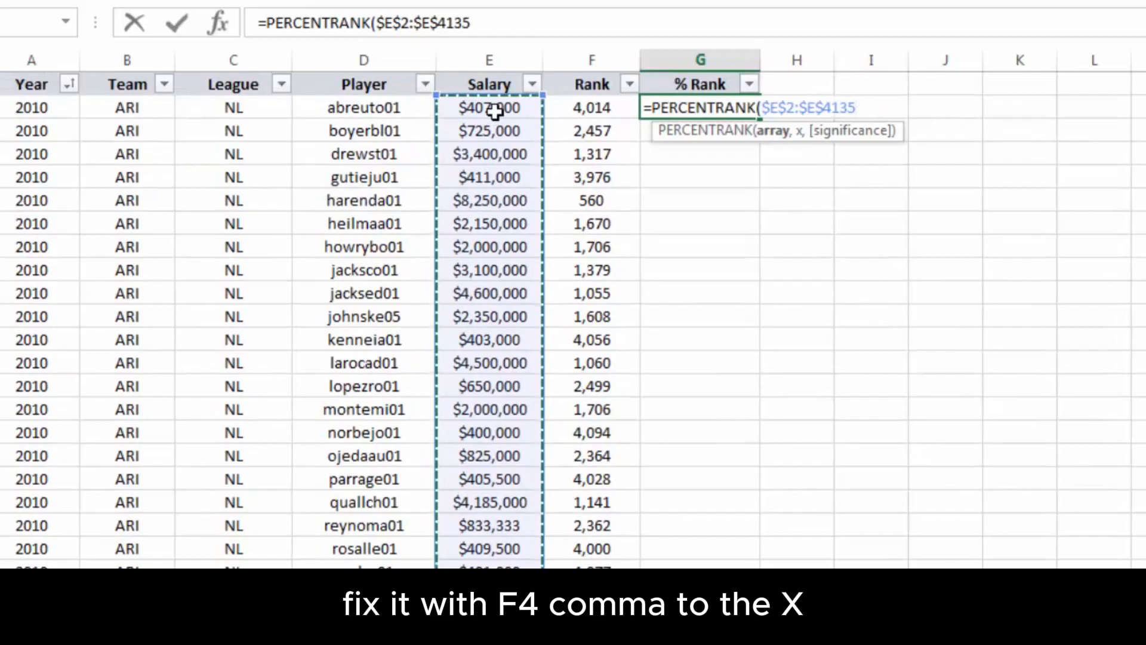
text(,)
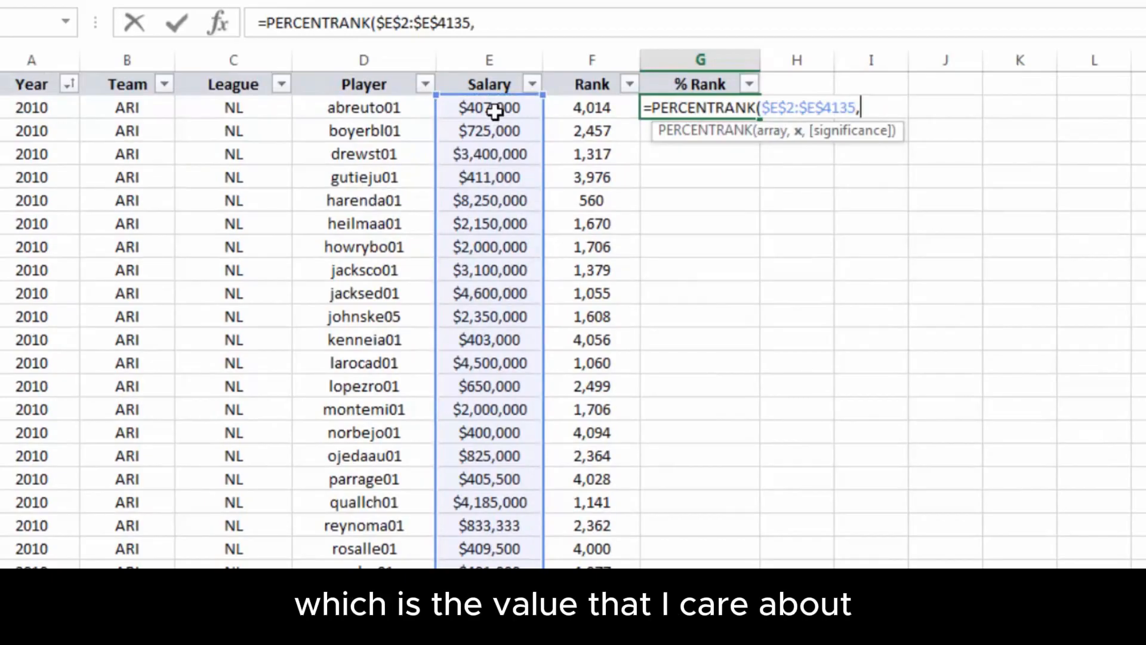
click(496, 111)
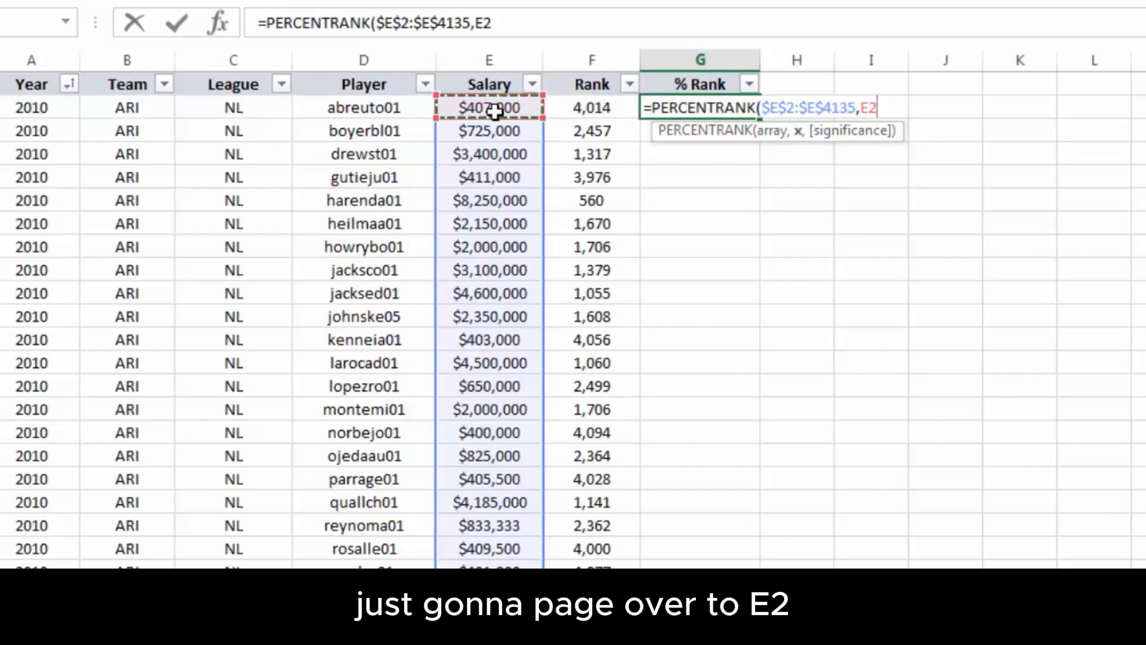
text())
key(Return)
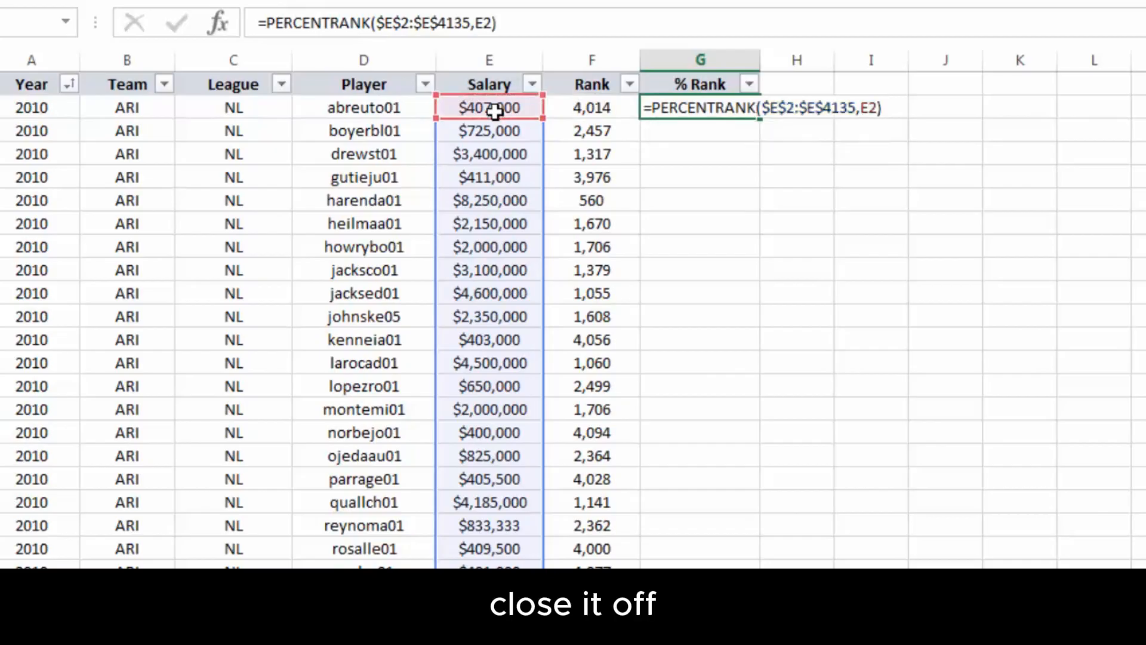
click(750, 105)
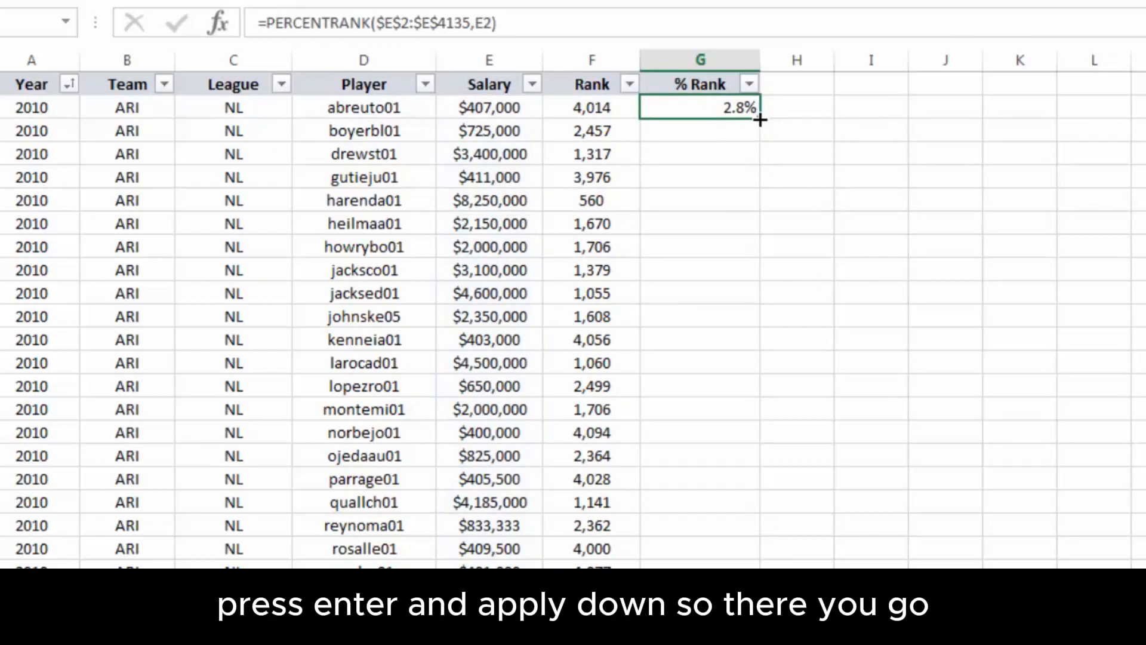
double_click(760, 119)
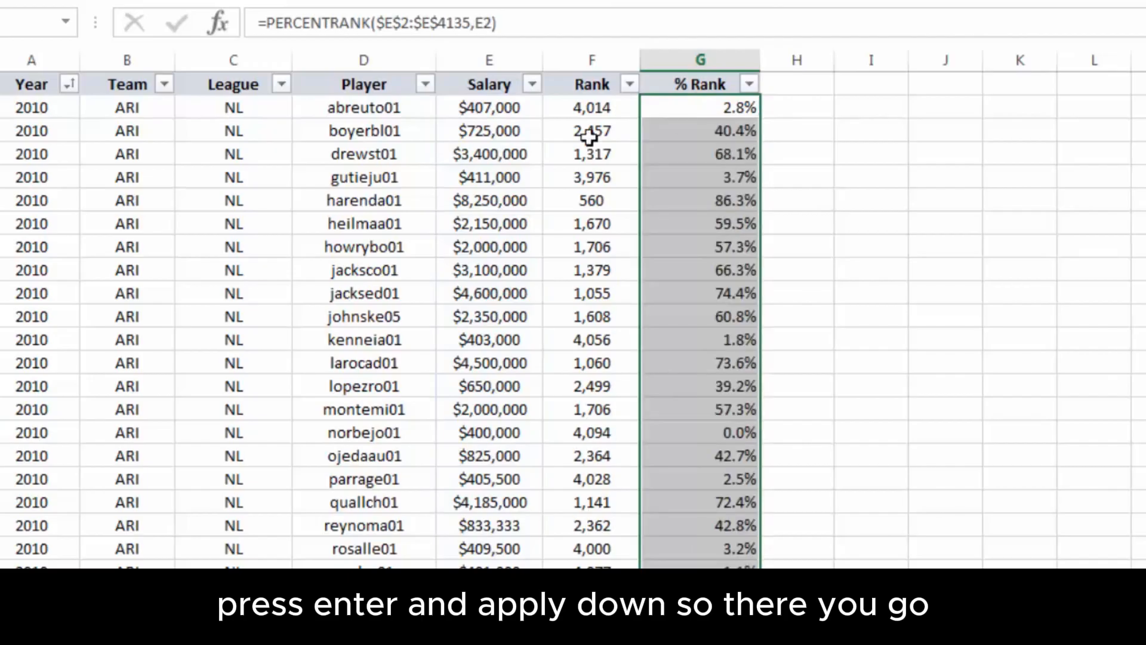
Compare the salary and % Rank values in rows 6 and 16 to check that the percent ranks make sense.
click(711, 107)
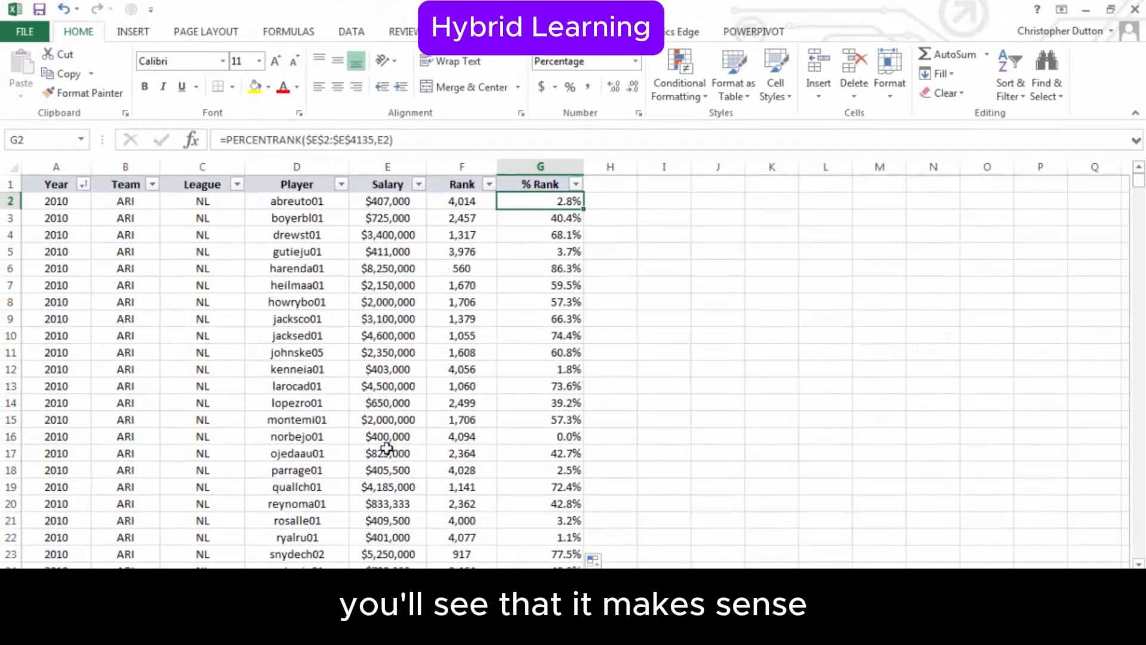
click(534, 269)
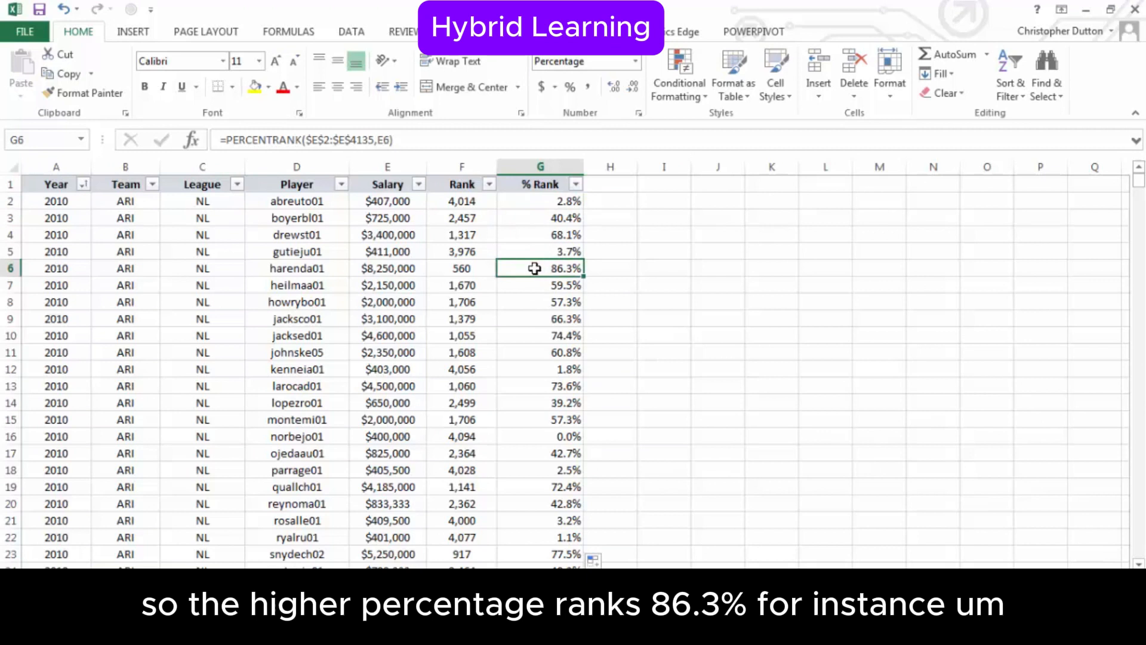
click(399, 269)
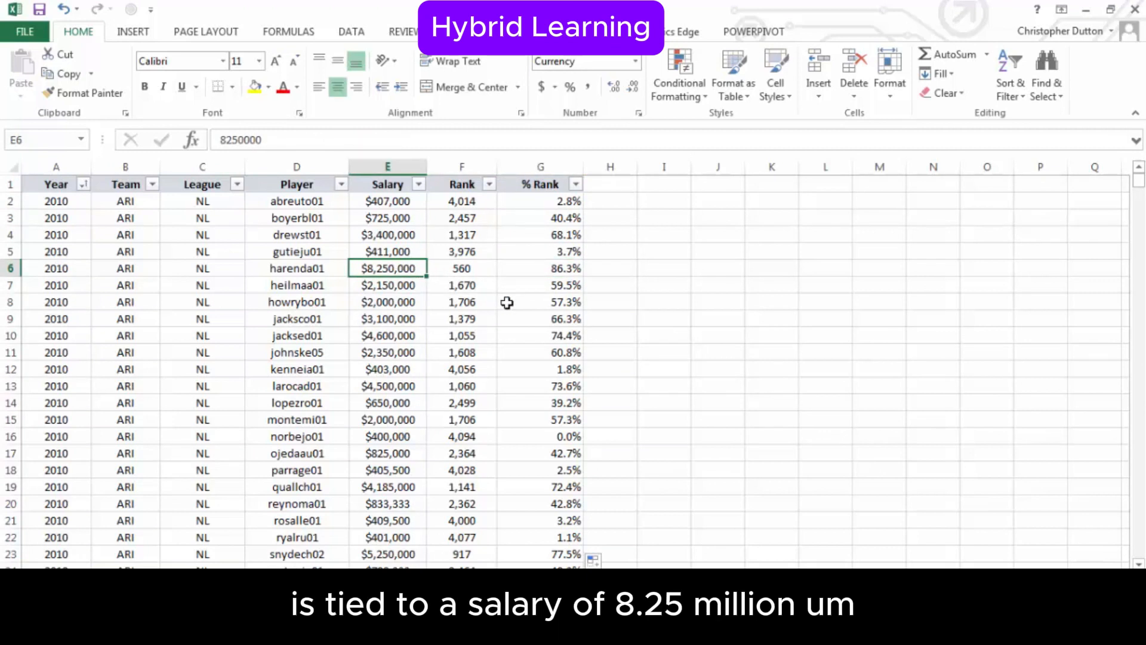
scroll(509, 304, down, 1)
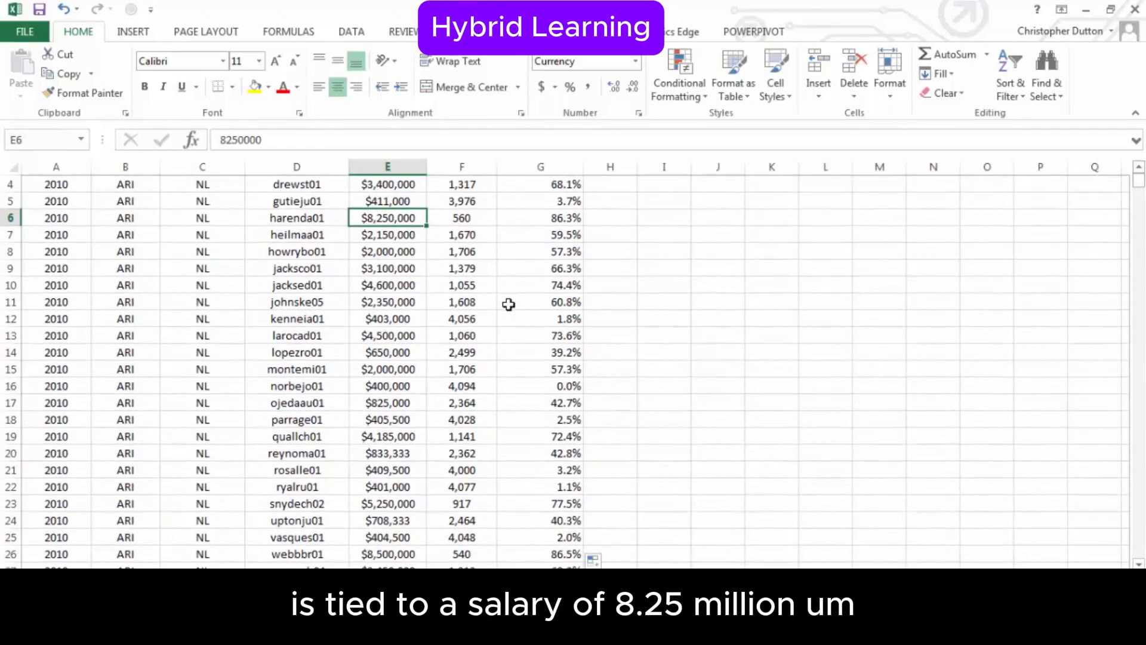
click(392, 386)
click(555, 389)
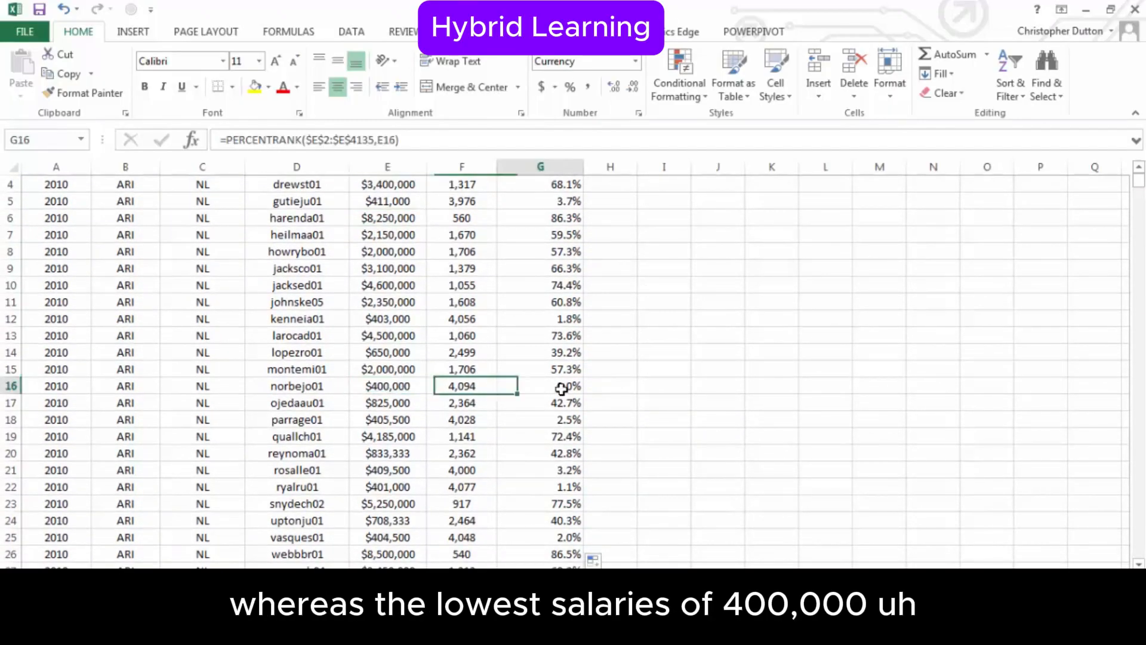
scroll(553, 412, up, 1)
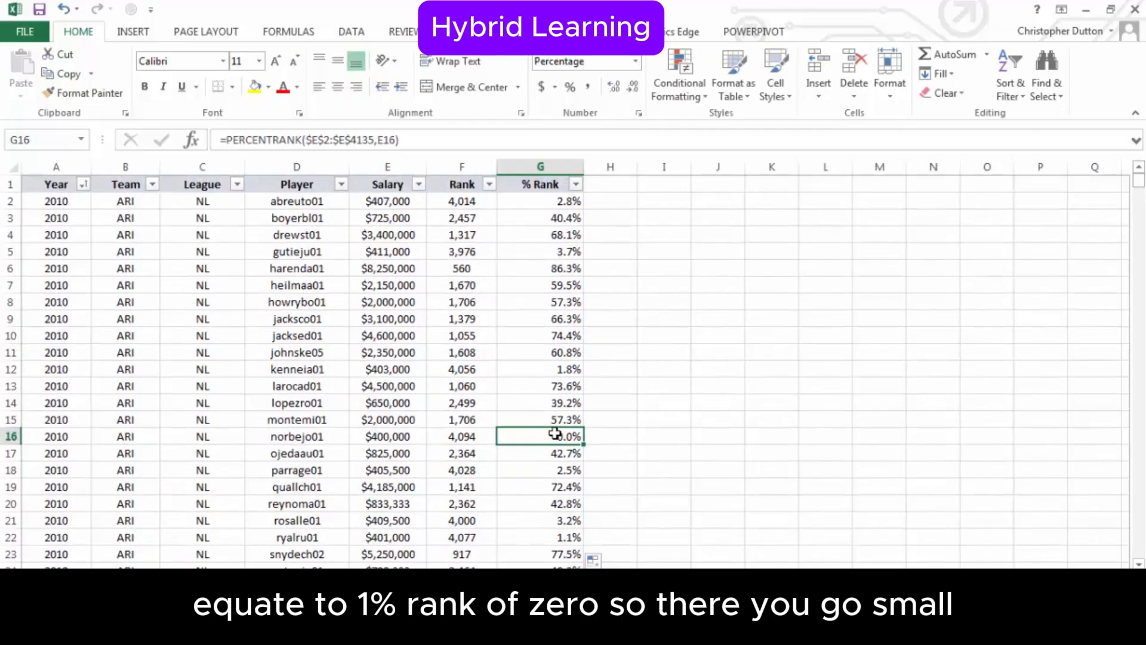
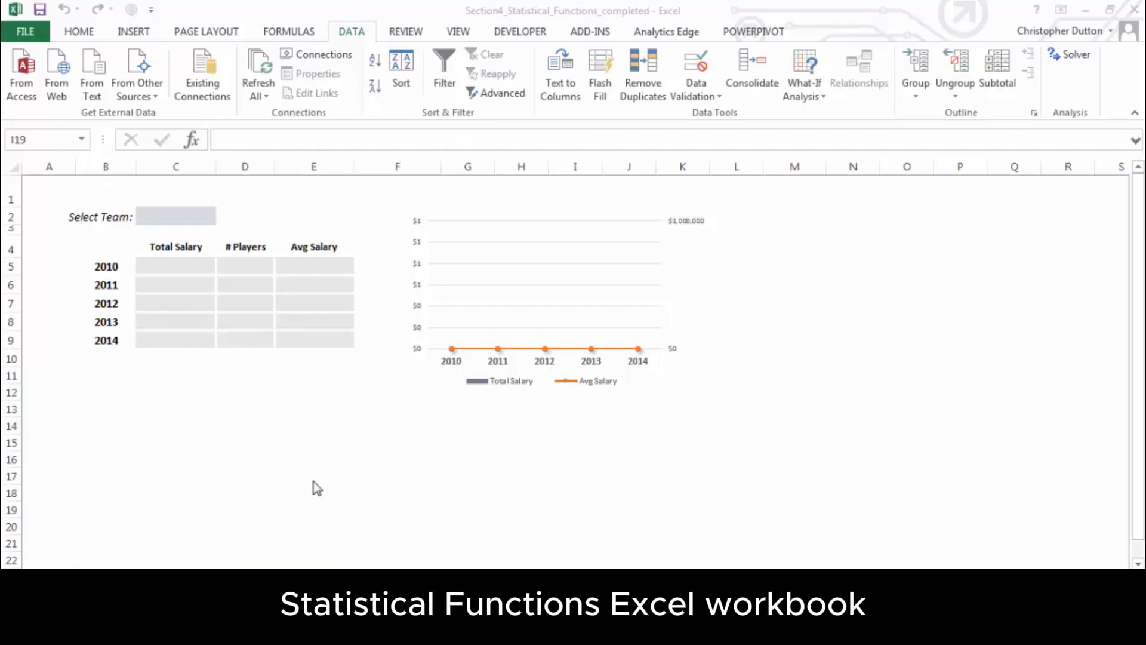
Copy the team codes in B2:B4135 of the Salary Data sheet and paste them into the blank Sheet2 starting at A1.
click(185, 215)
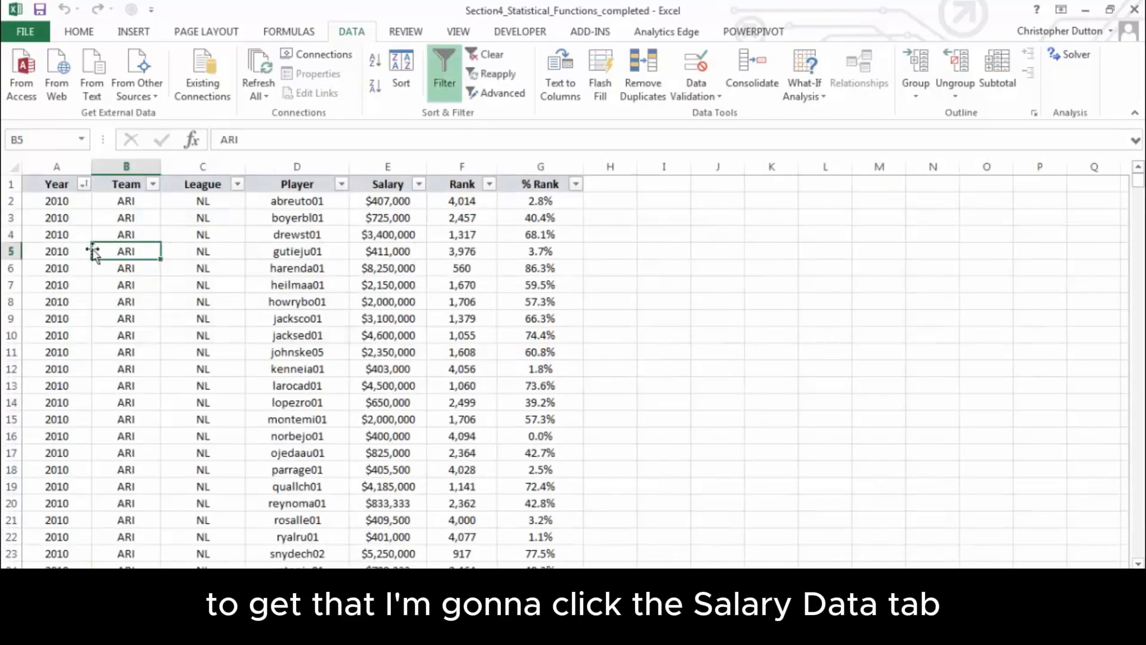
click(108, 203)
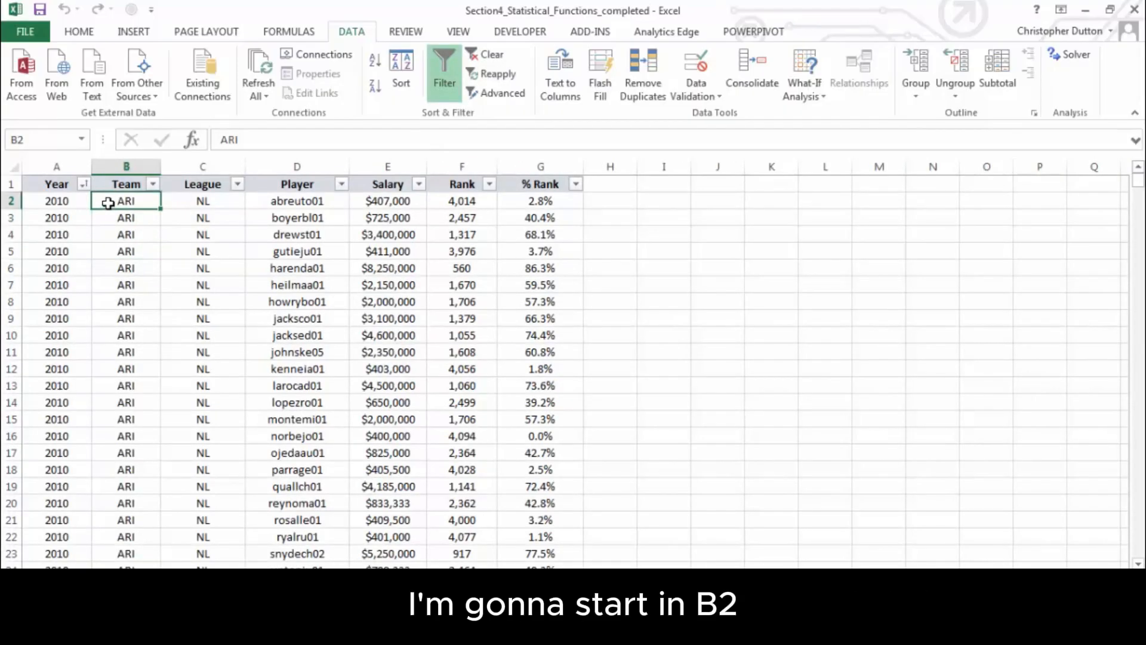
key(ctrl+shift+Down)
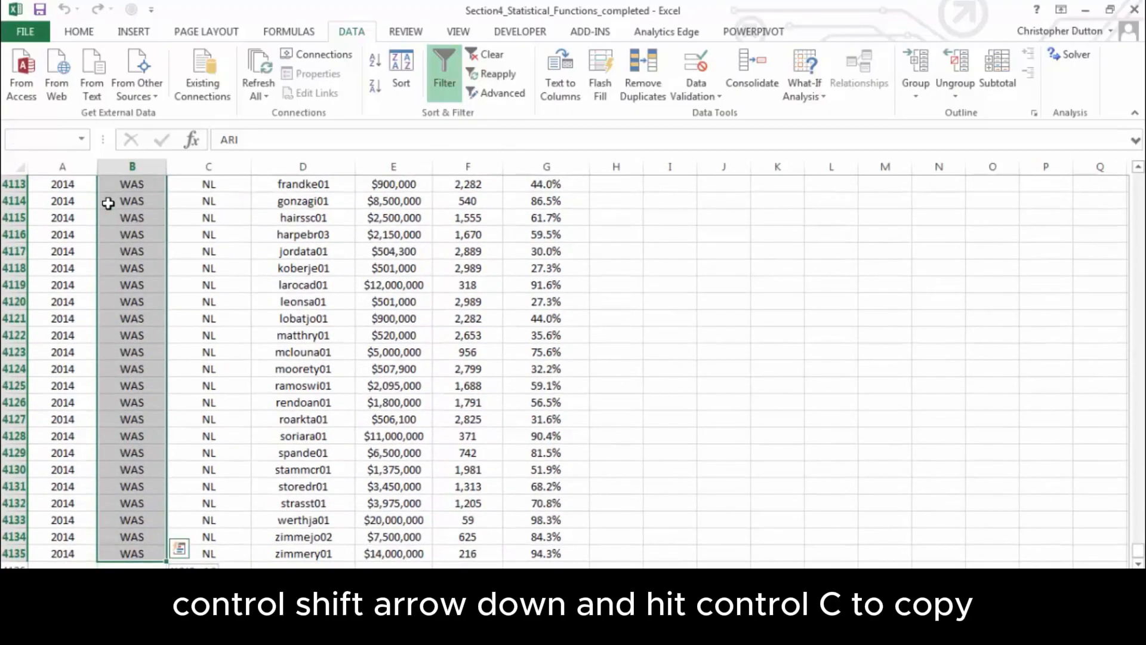
key(ctrl+c)
key(ctrl+q)
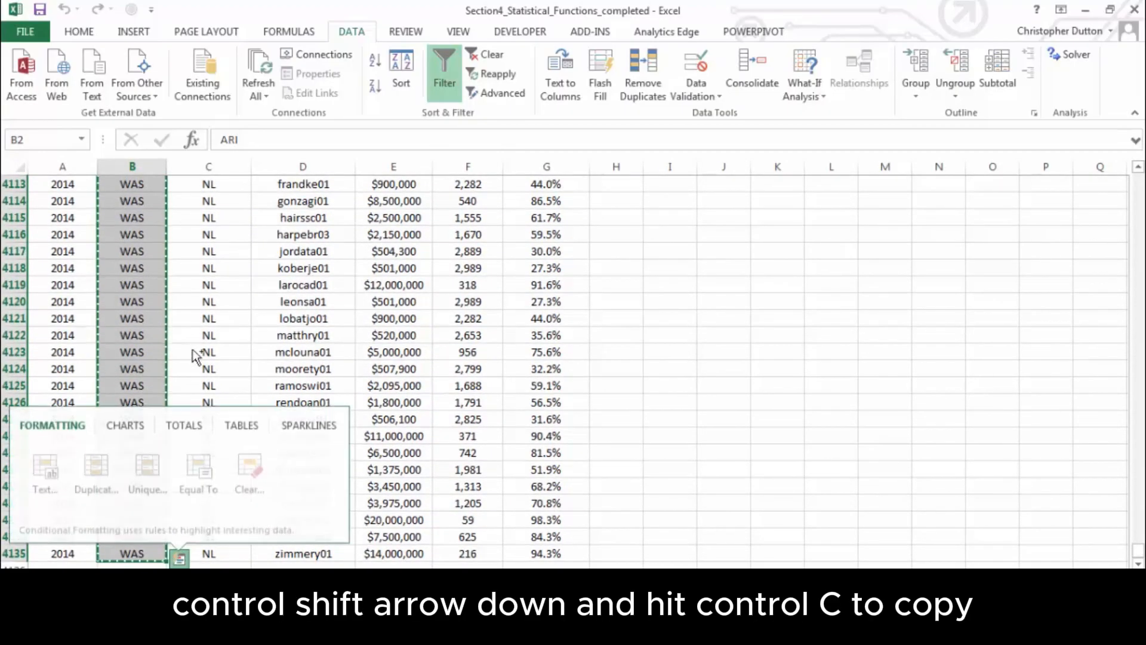
click(472, 579)
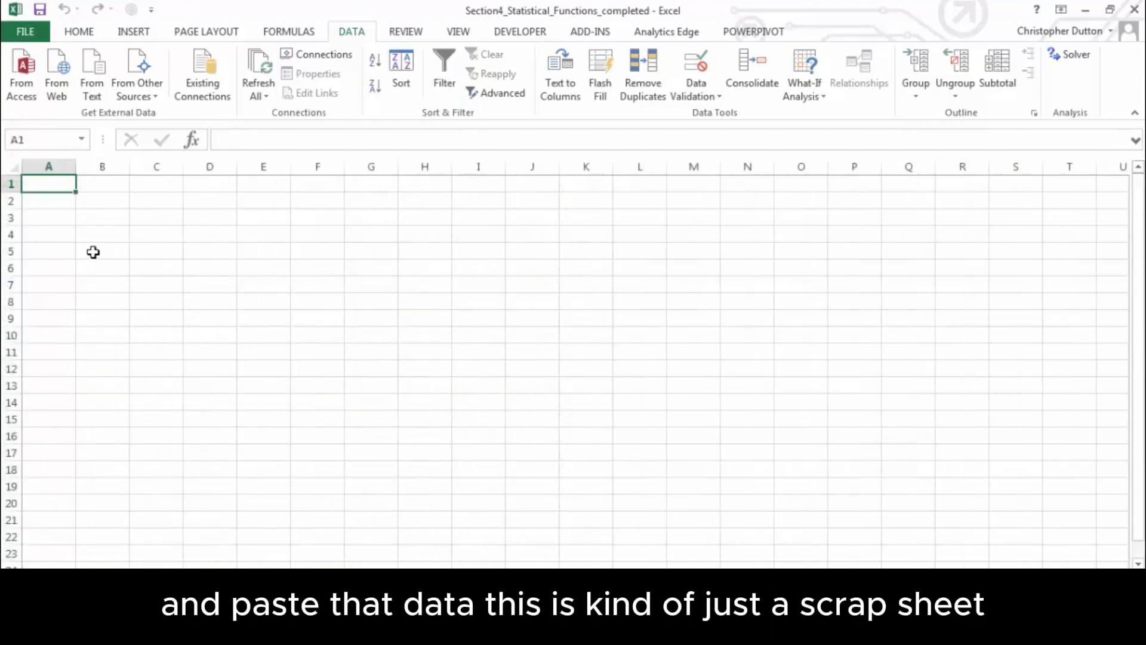
key(ctrl+v)
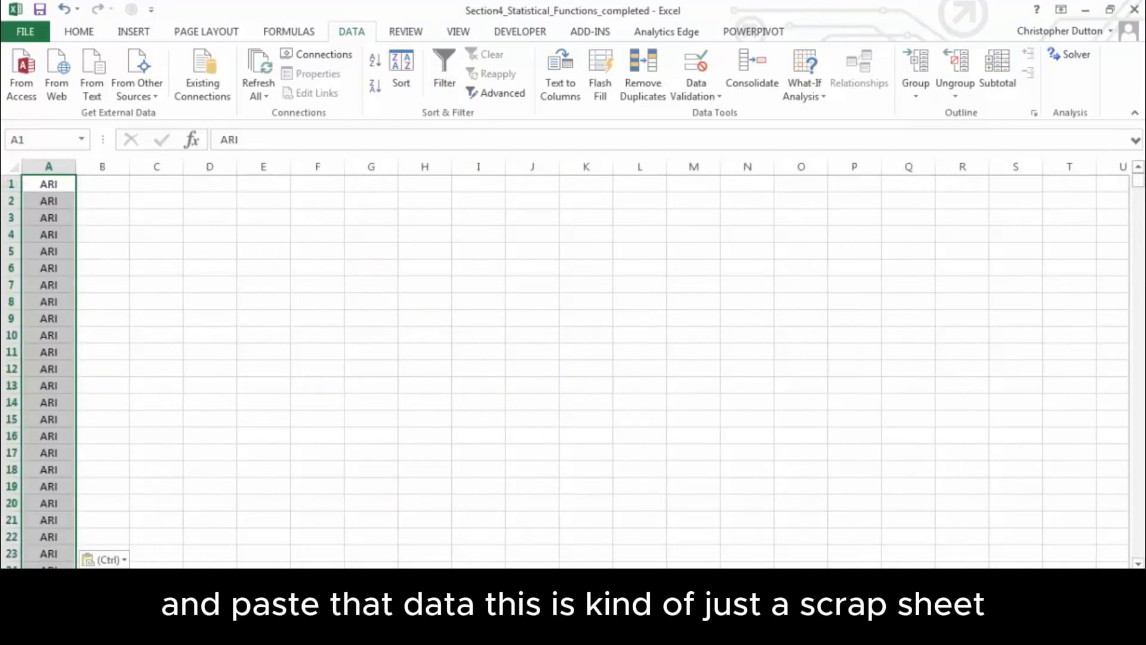
Remove the duplicate values from the pasted team list in column A of Sheet2.
click(643, 75)
click(812, 515)
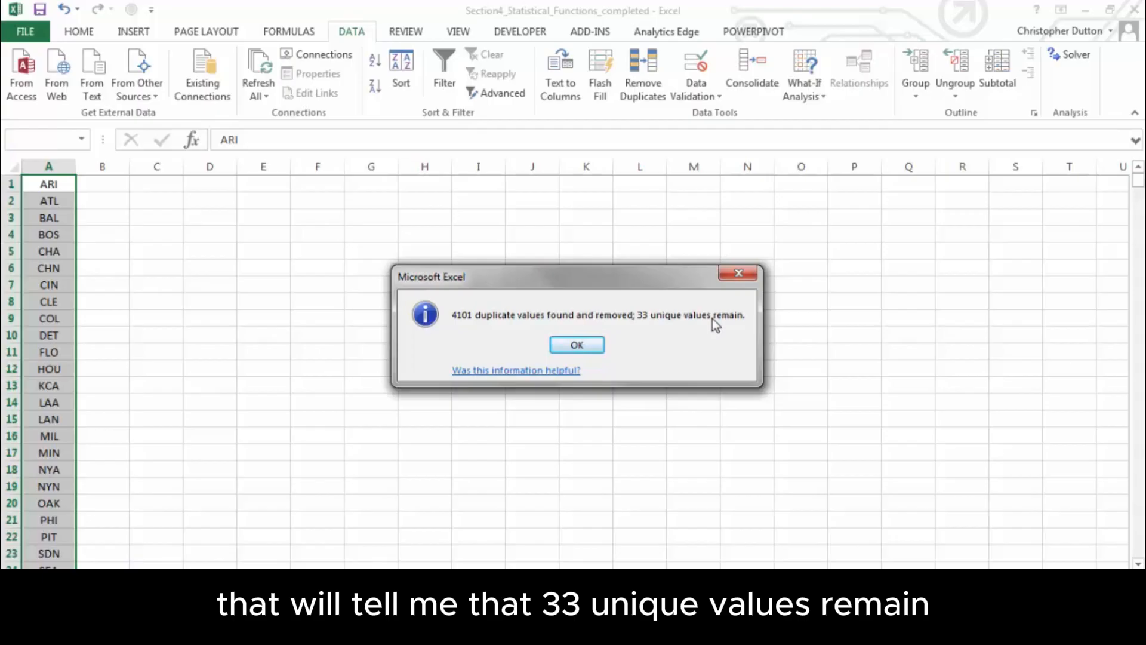
click(577, 346)
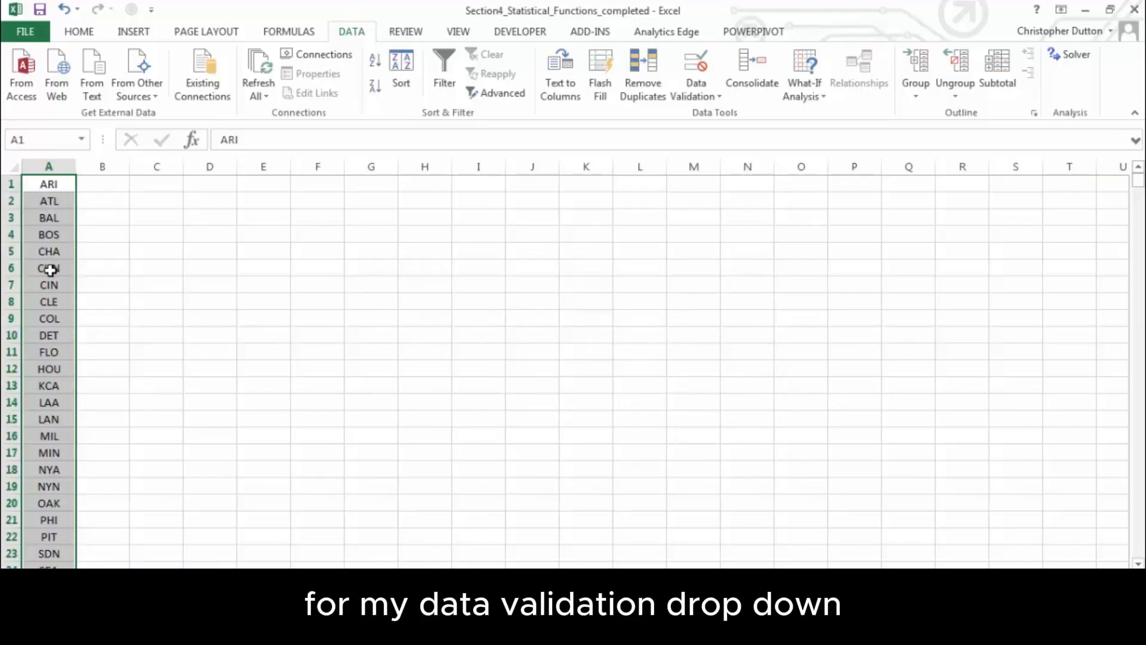
Add list data validation to the Select Team cell C2 on the dashboard, using =Sheet2!$A$1:$A$33 as the source.
key(ctrl+Page_Up)
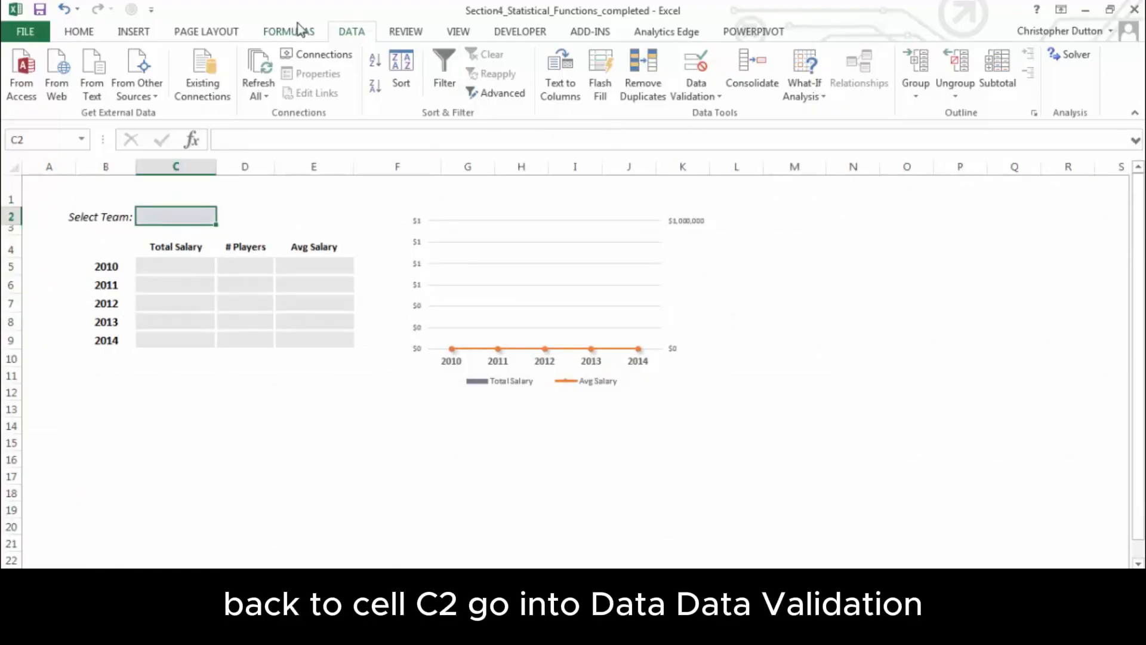
click(701, 96)
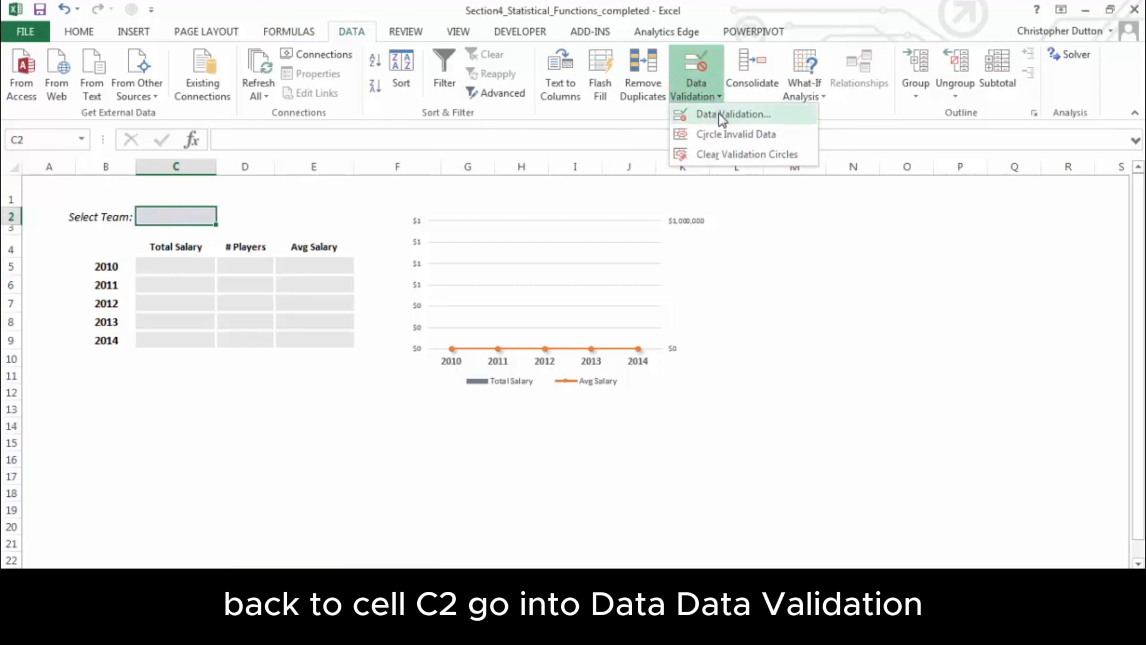
click(716, 116)
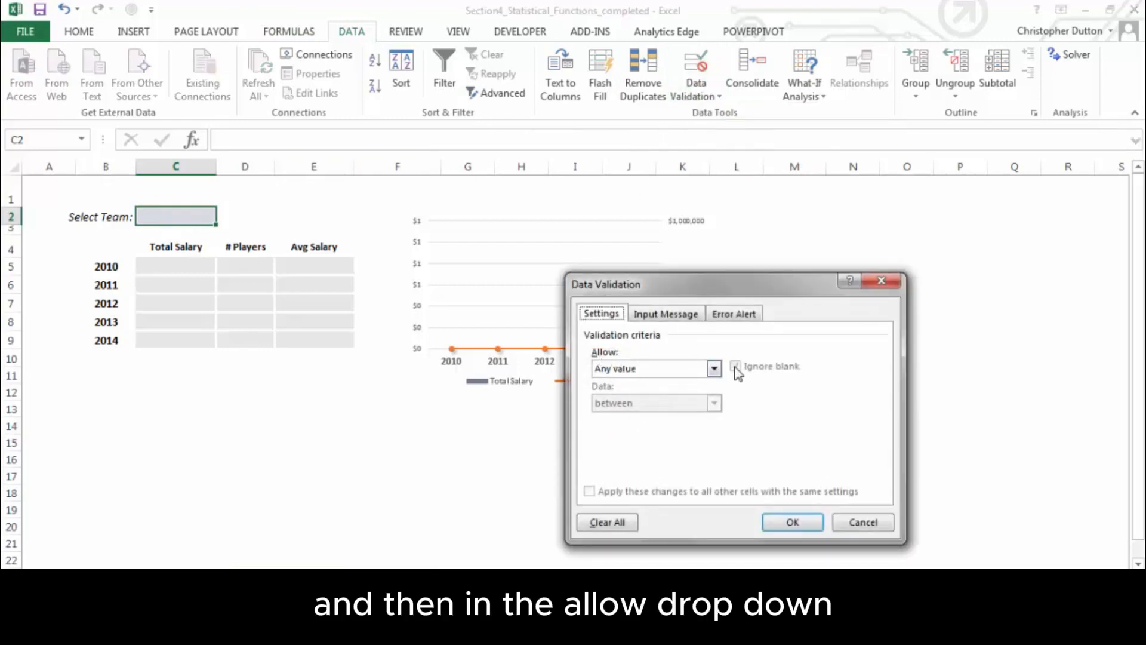
click(715, 369)
click(663, 416)
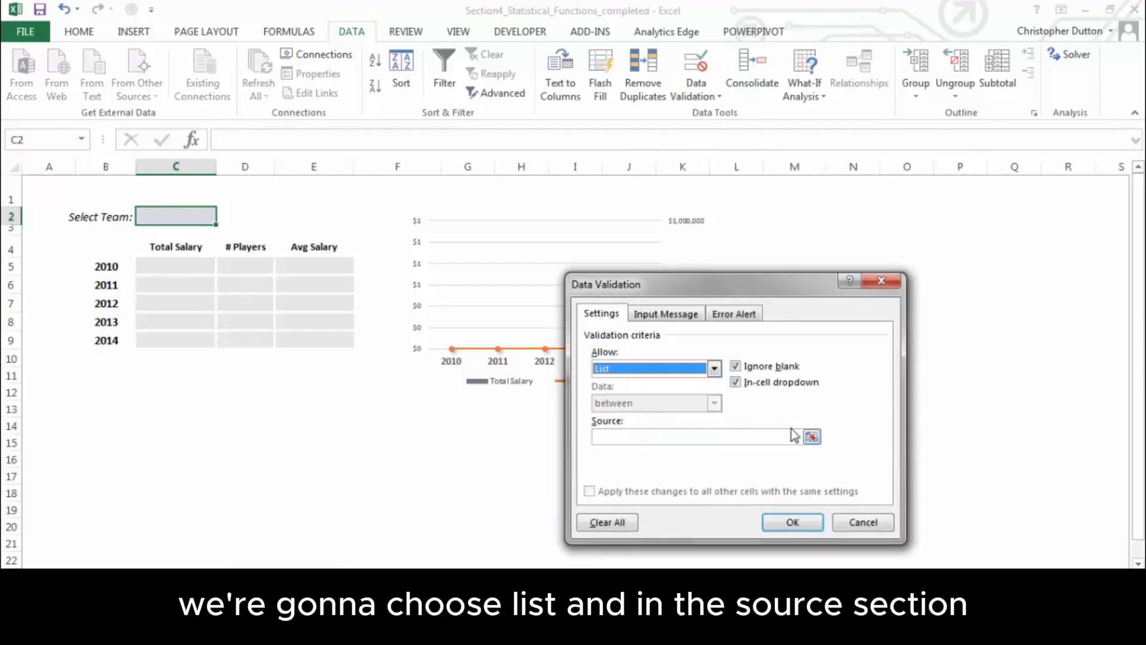
click(812, 438)
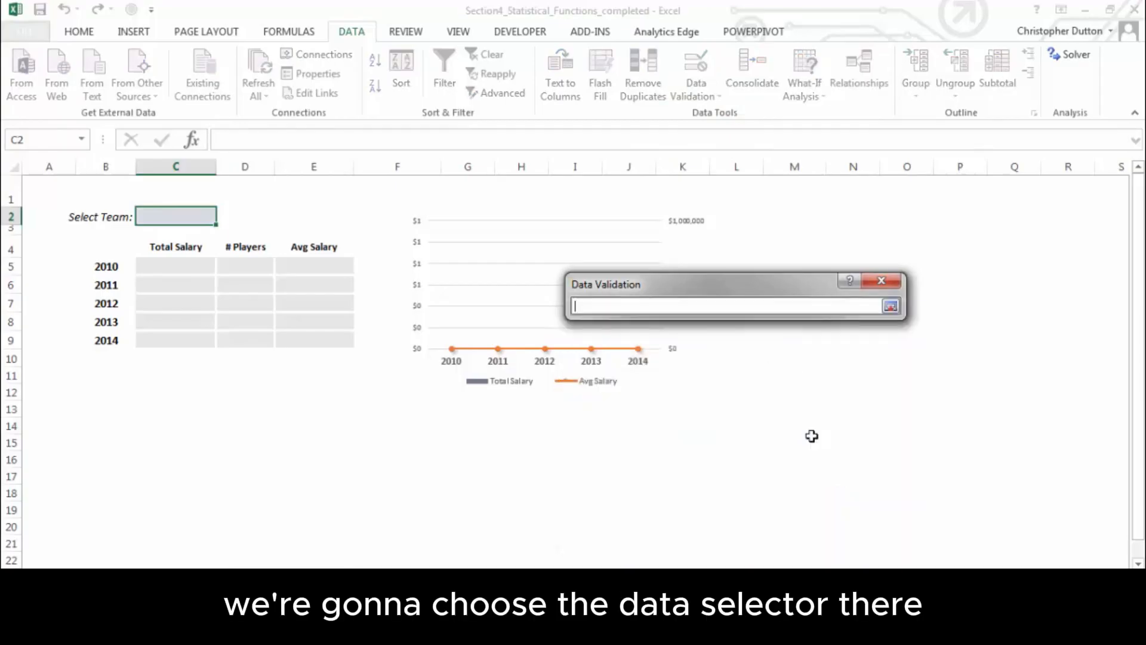
click(155, 577)
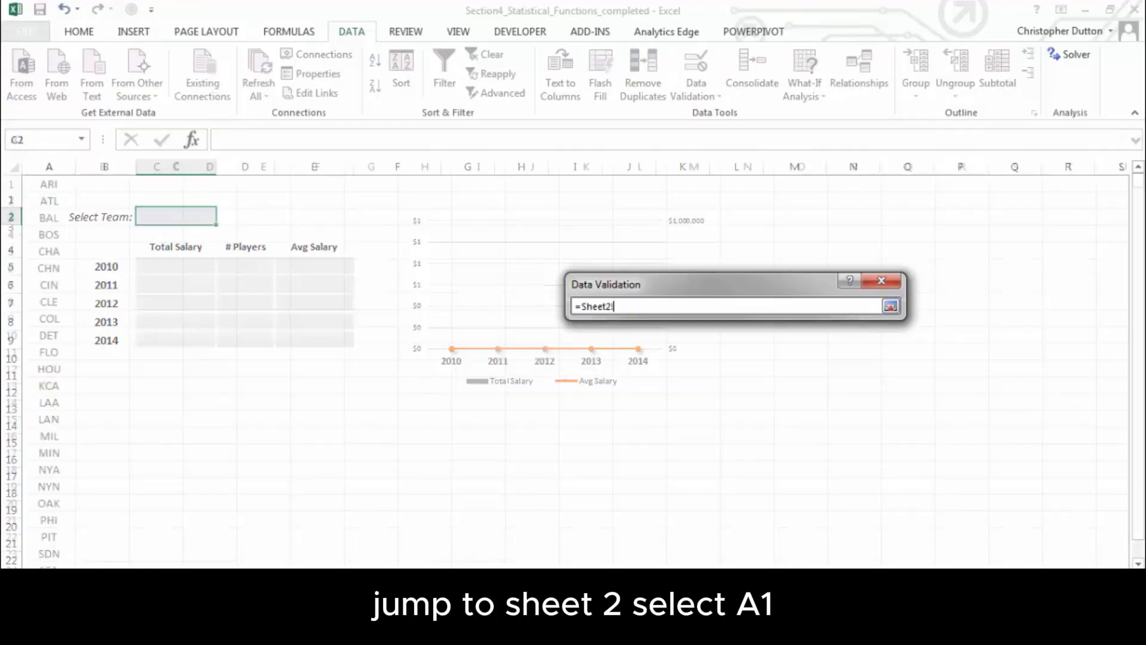
click(53, 182)
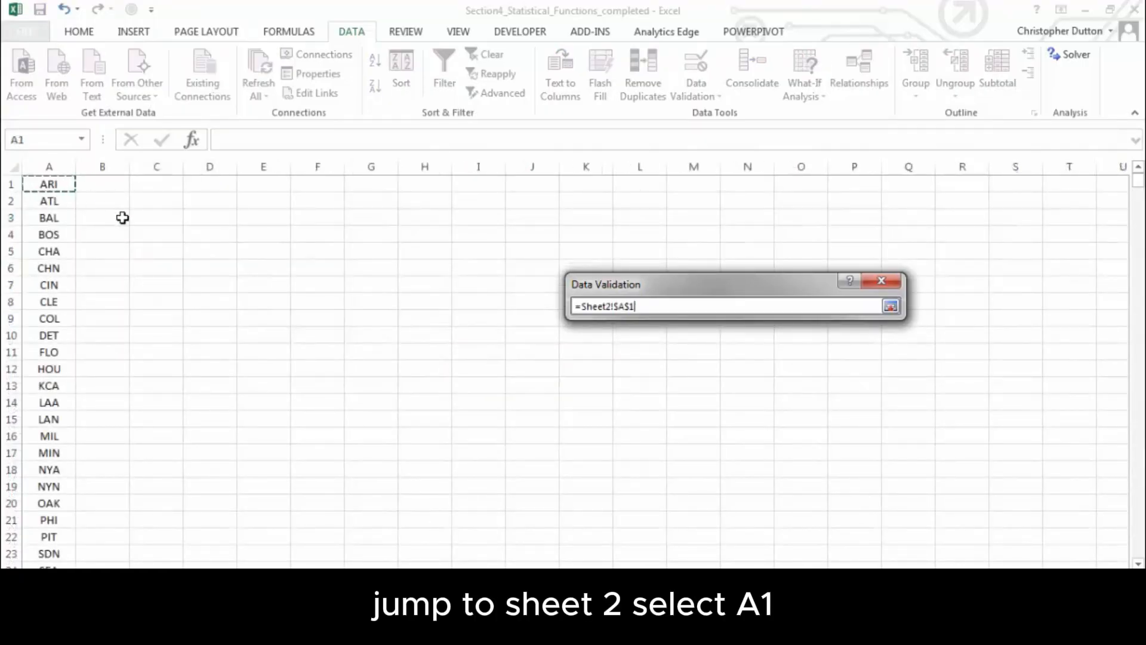
key(ctrl+shift+Down)
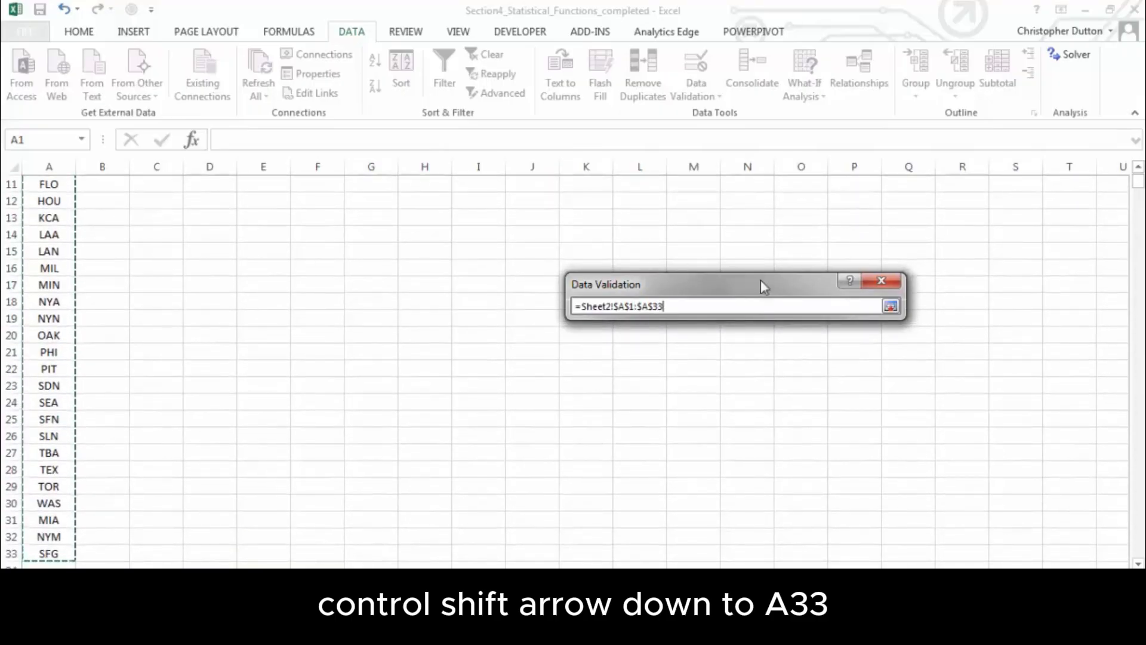
click(890, 307)
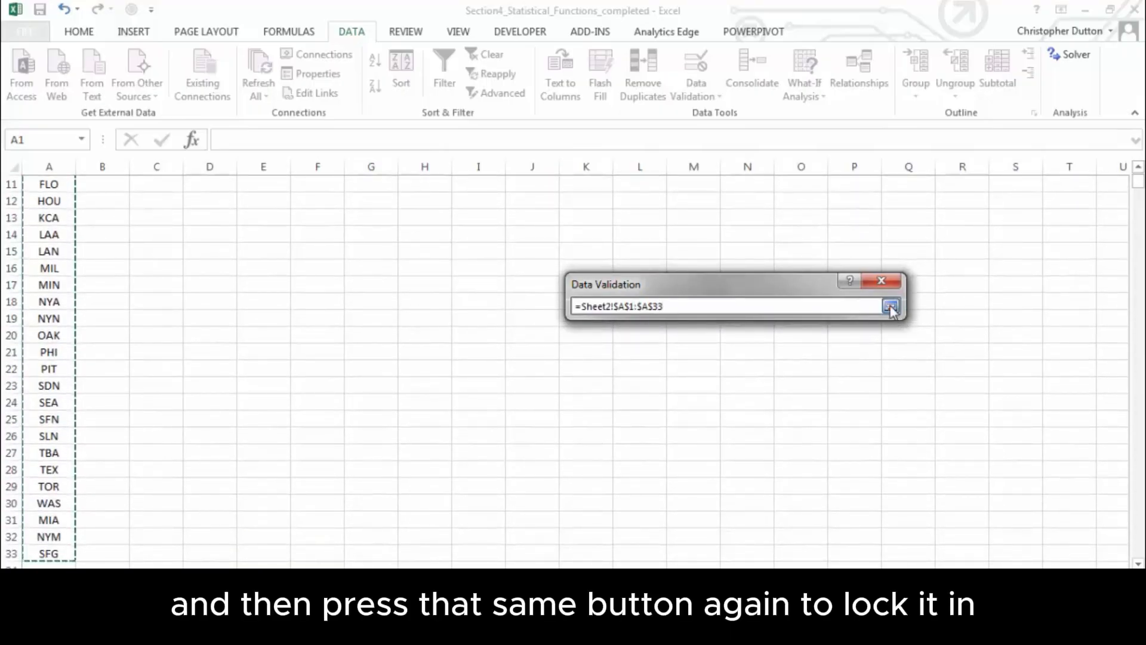
click(789, 523)
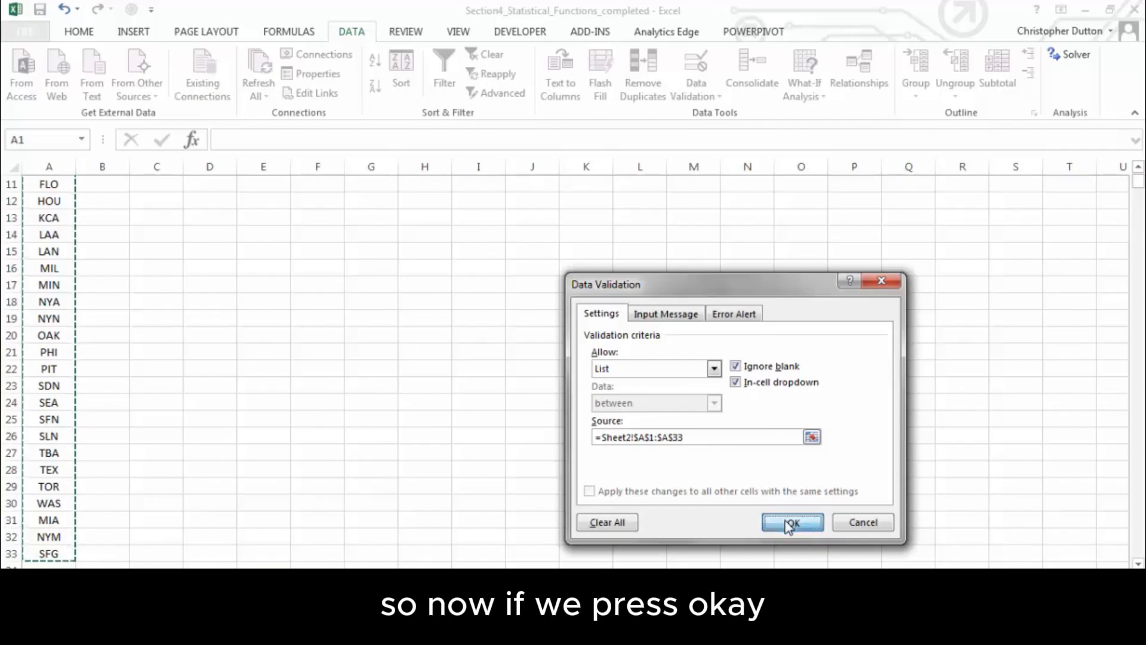
Choose ARI from the team list in C2.
click(224, 221)
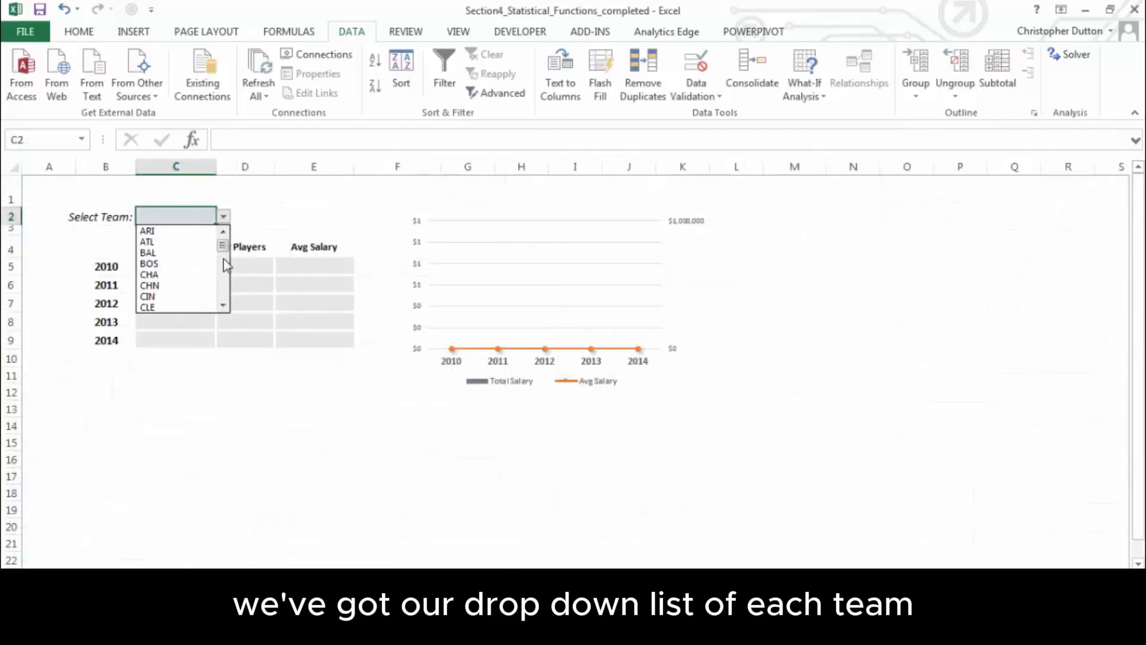
mouse_move(223, 257)
mouse_down()
mouse_move(222, 292)
mouse_move(224, 237)
mouse_up()
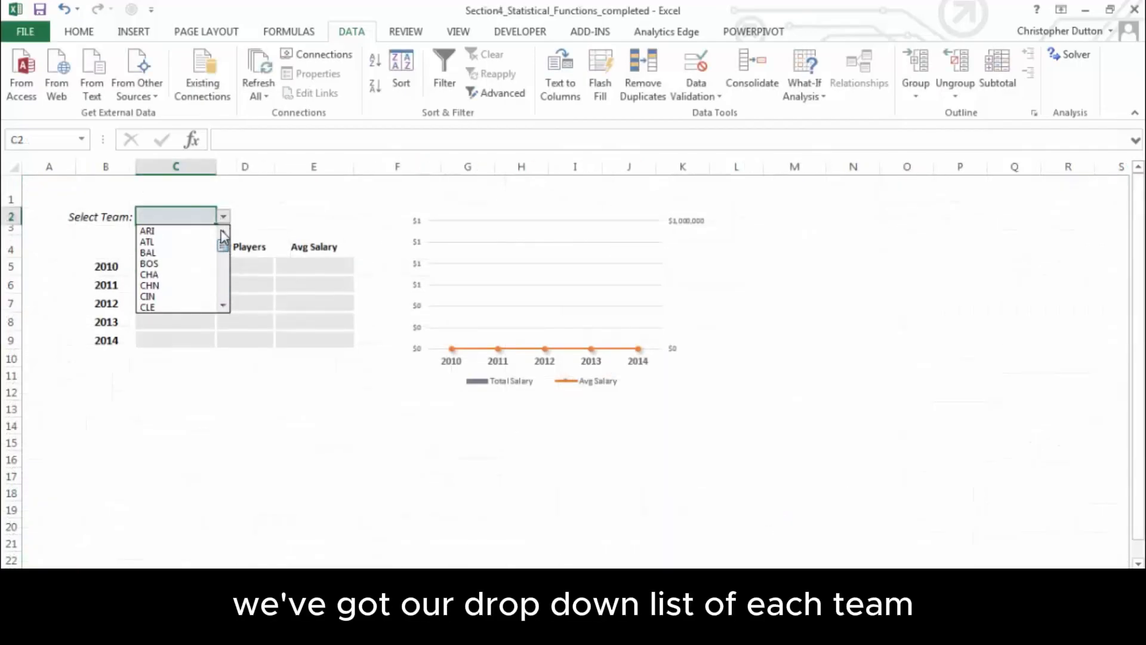
click(181, 232)
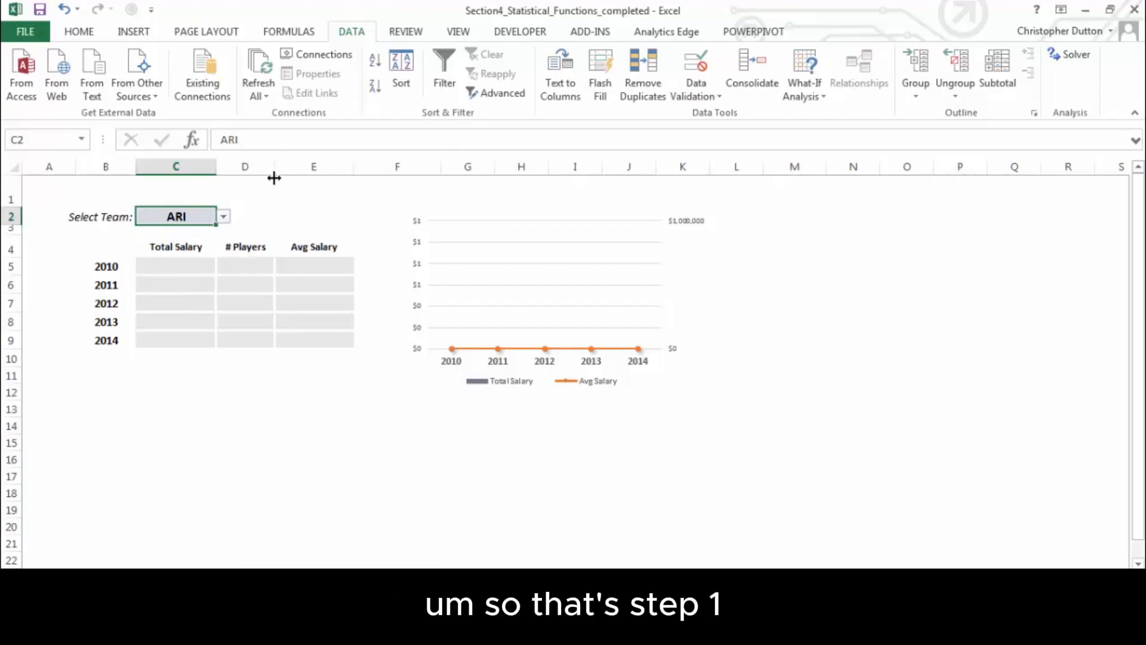
Start a SUMIFS formula in the 2010 Total Salary cell C5 with 'Salary Data'!$E:$E as the absolute sum range.
click(166, 263)
drag(166, 263, 312, 338)
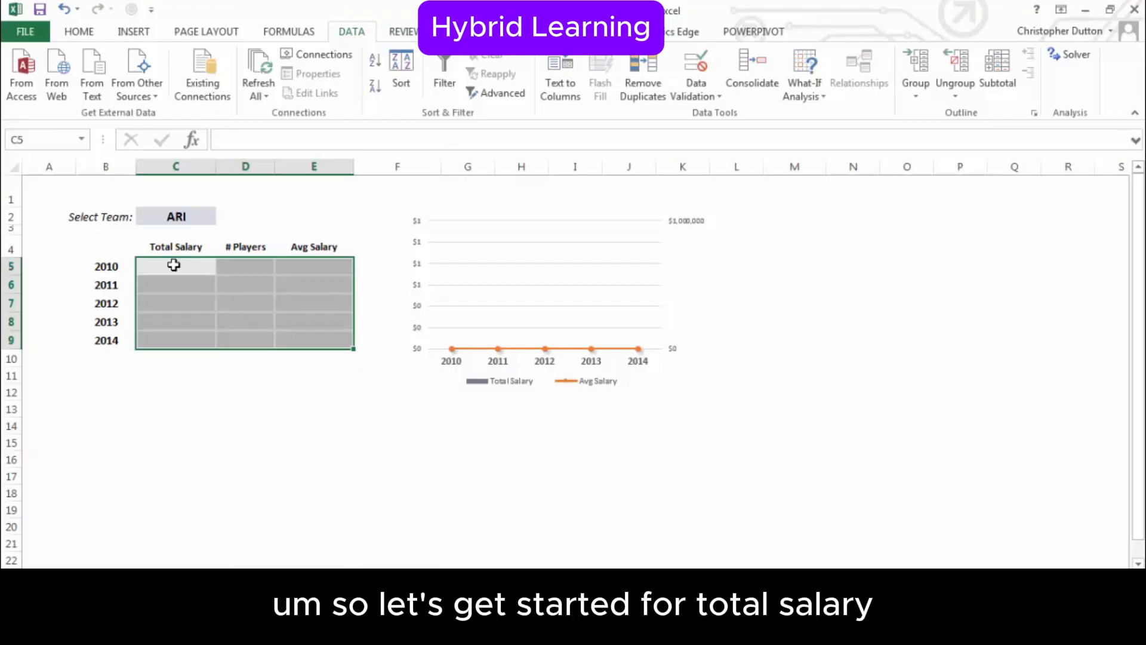
key(Left)
key(Right)
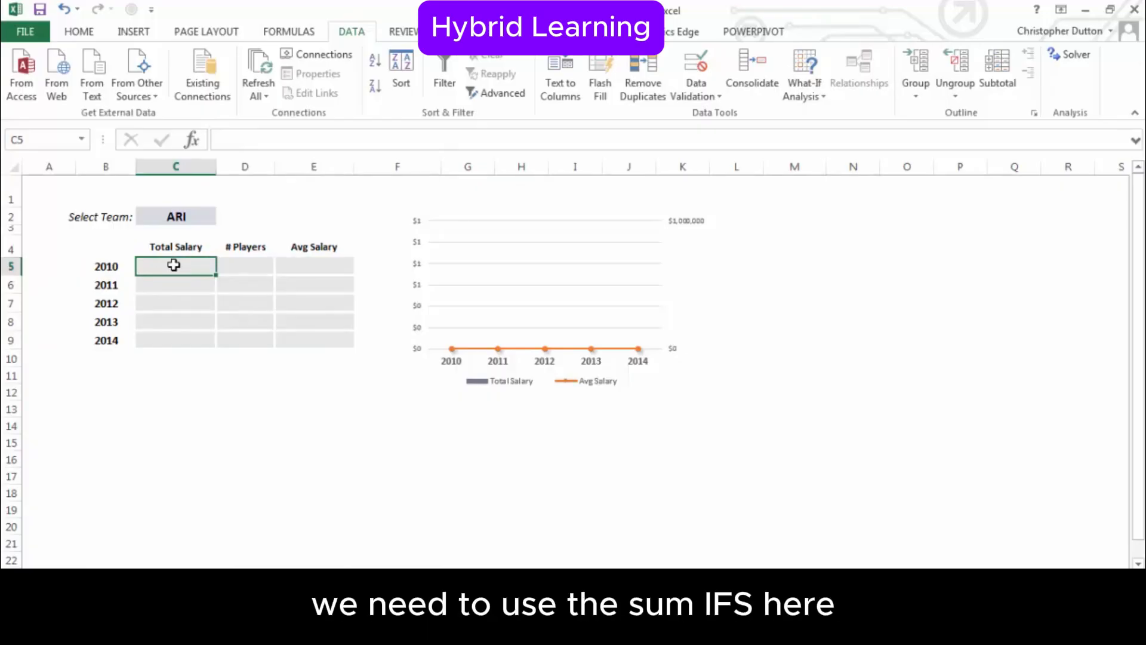
text(=)
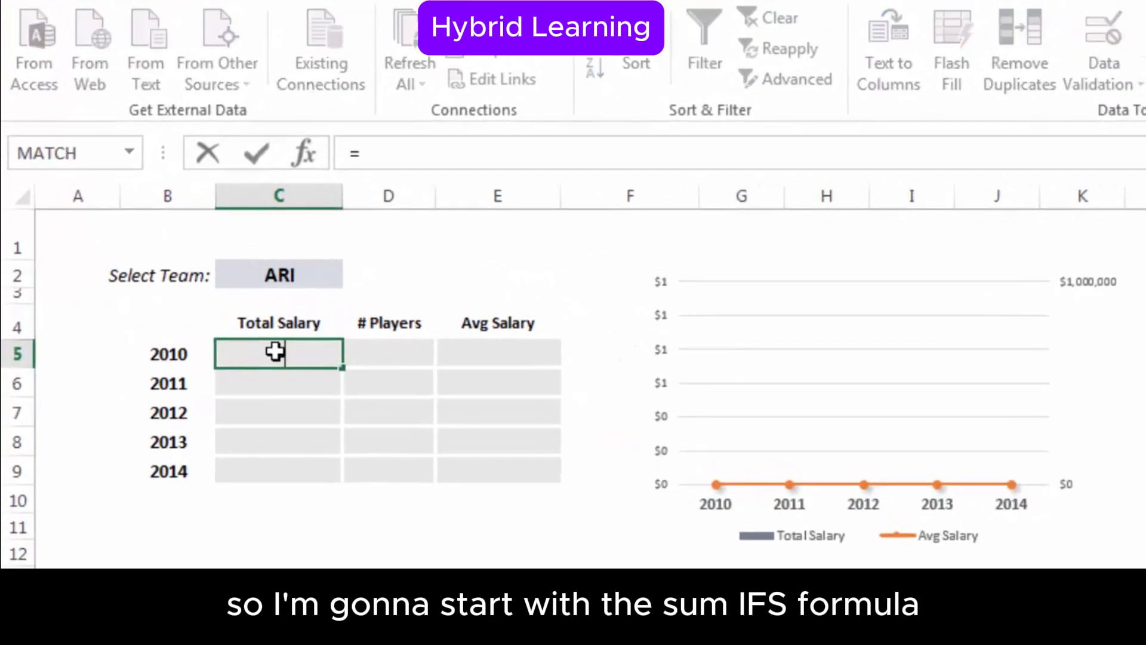
text(SUMIFS)
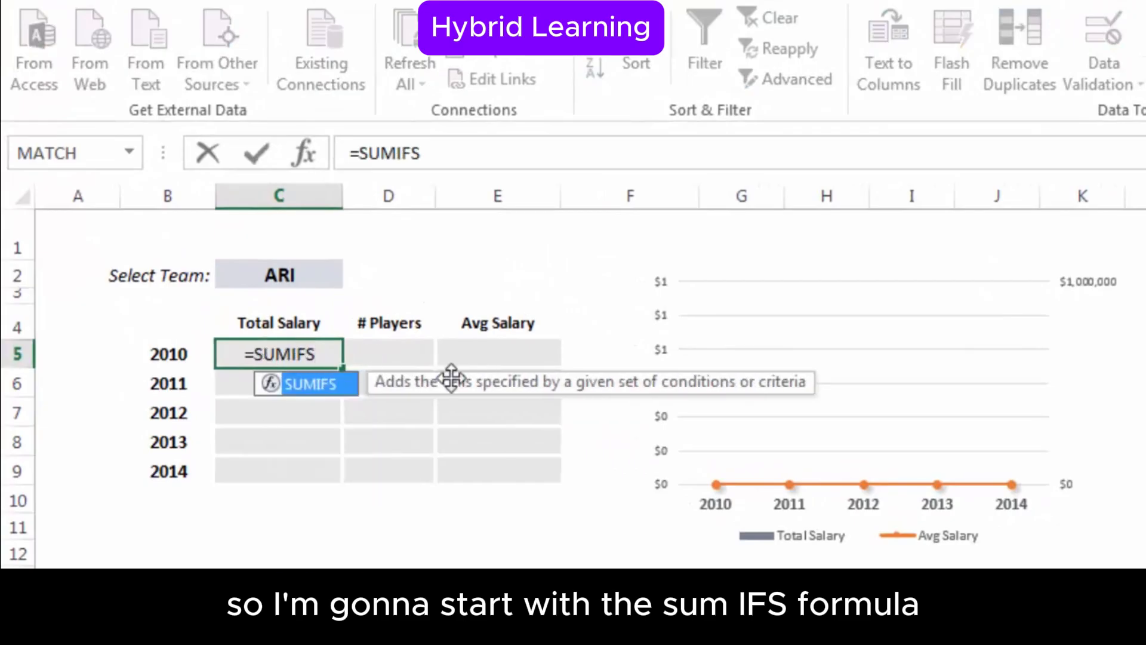
text(()
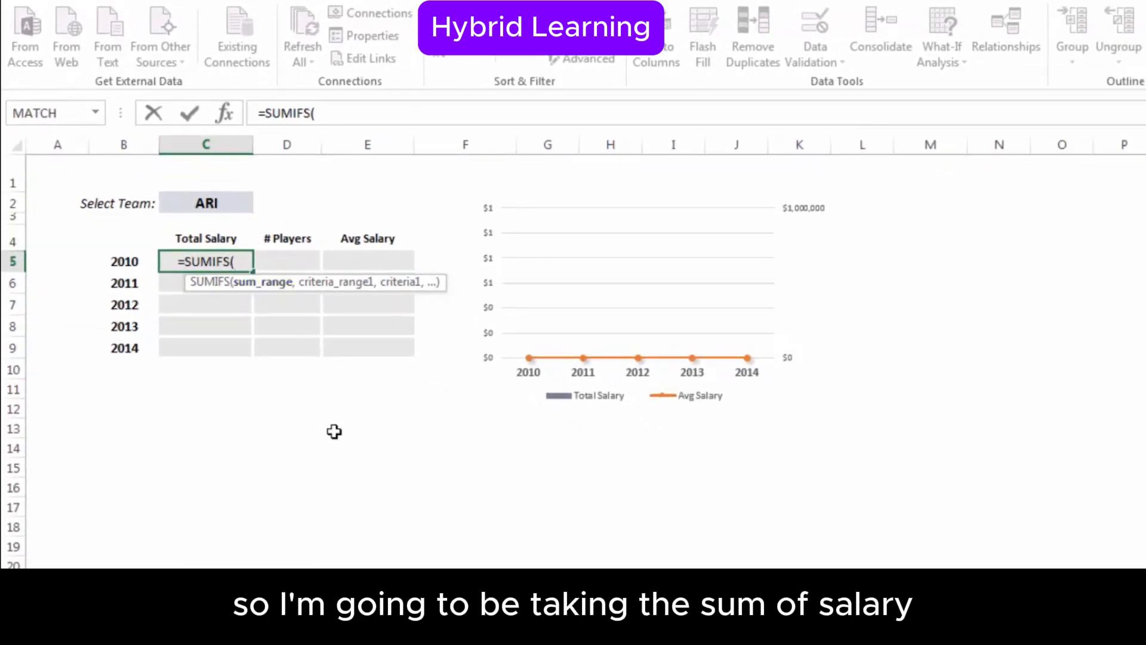
click(418, 606)
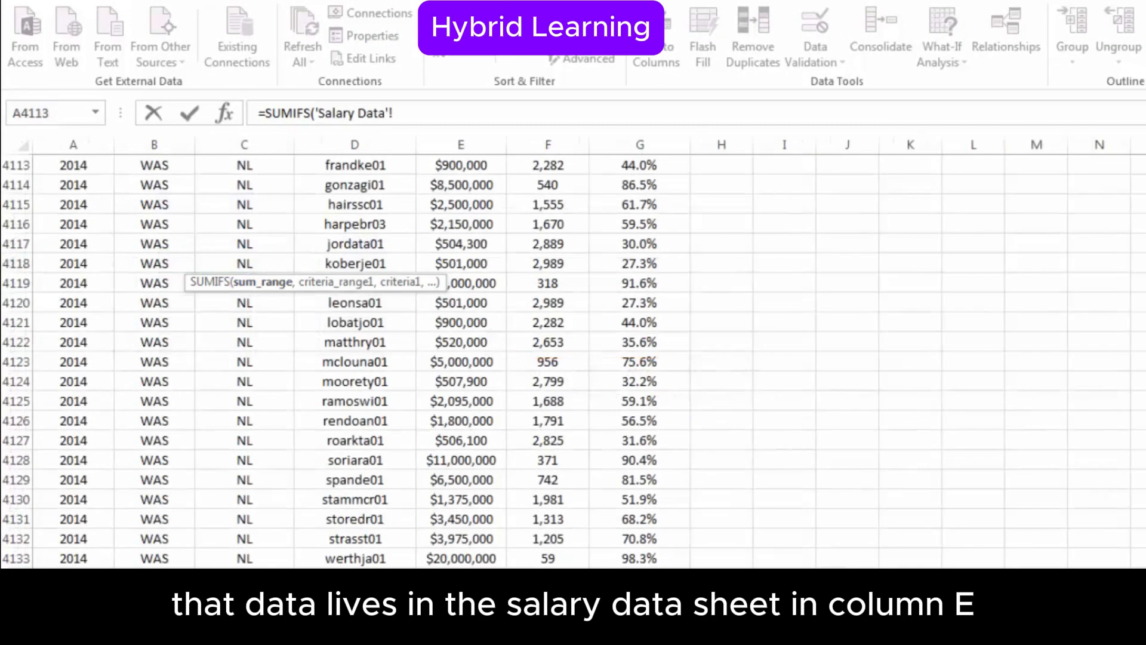
scroll(573, 362, up, 20)
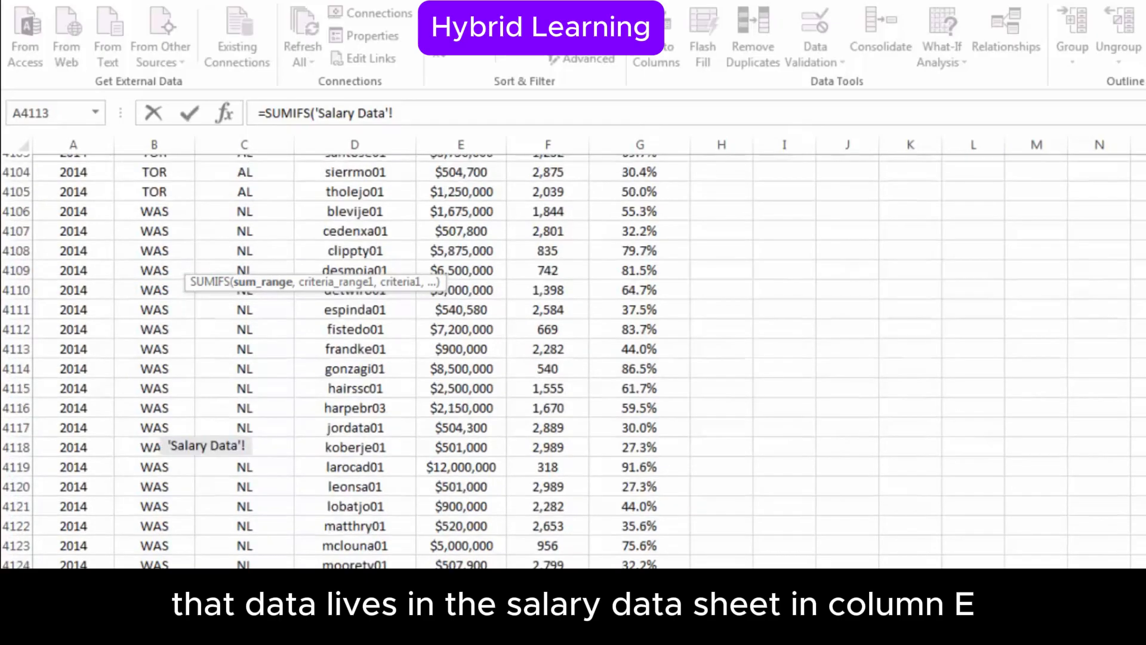
click(445, 140)
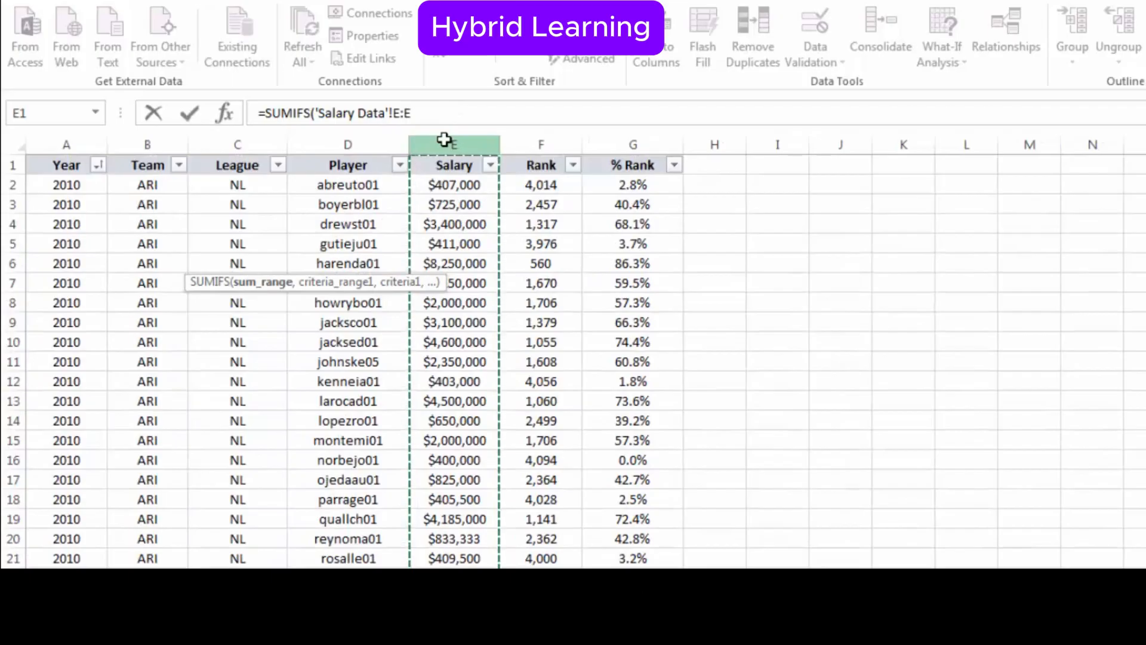
key(F4)
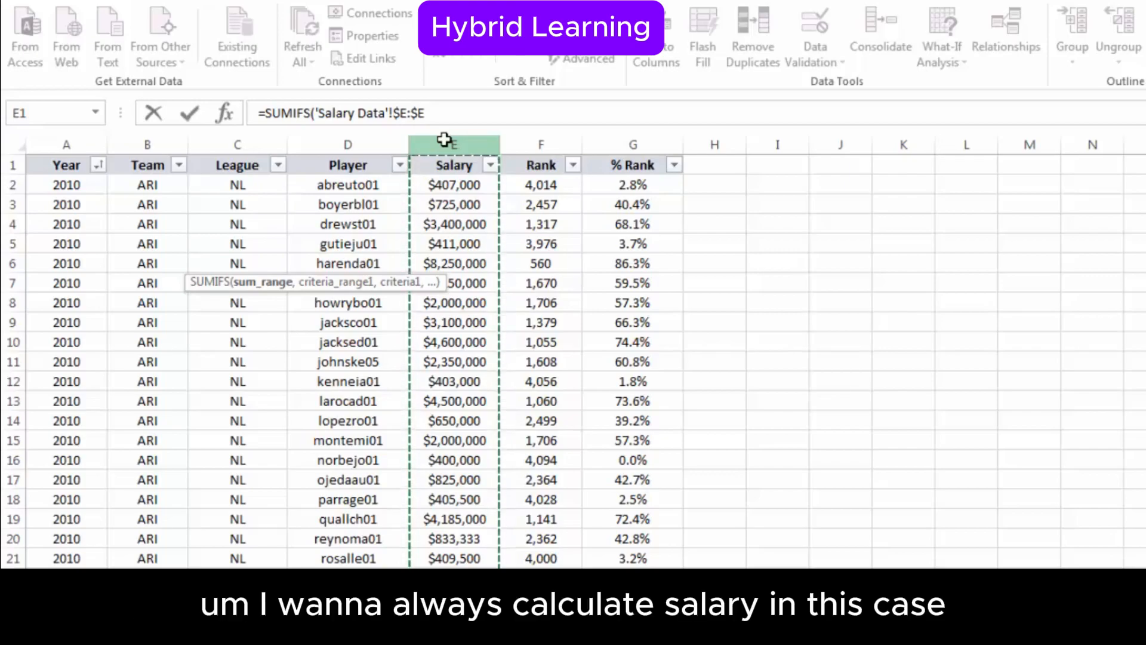
Add the team criterion to the SUMIFS formula in C5, matching 'Salary Data'!$B:$B against the dashboard's team cell $C$2.
text(,)
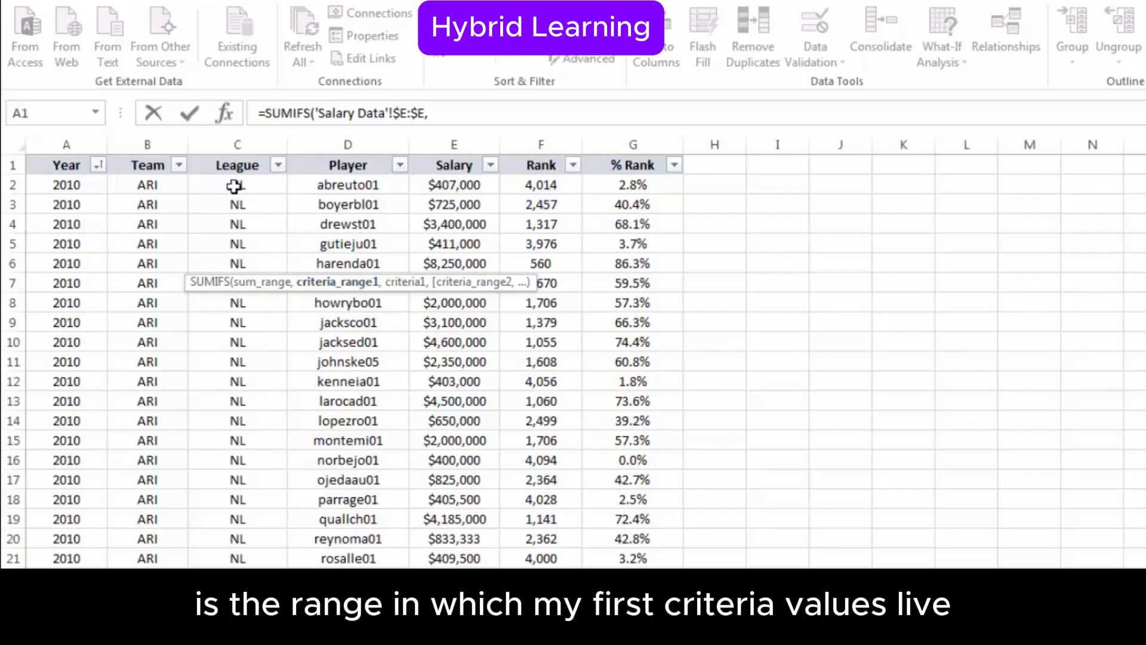
click(151, 139)
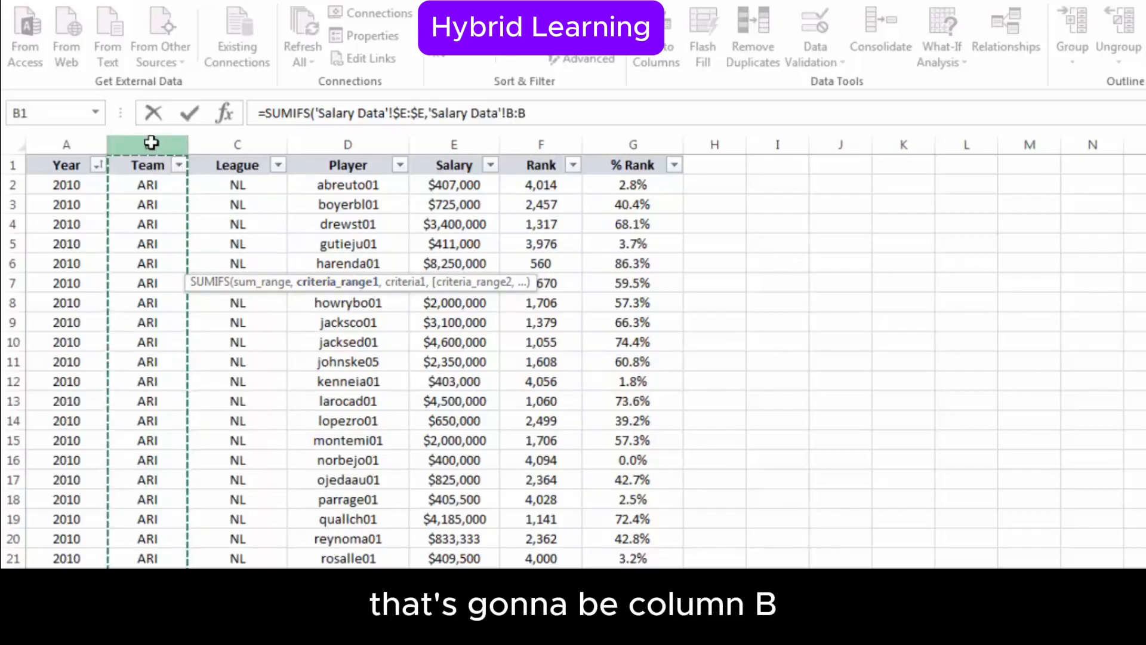
key(F4)
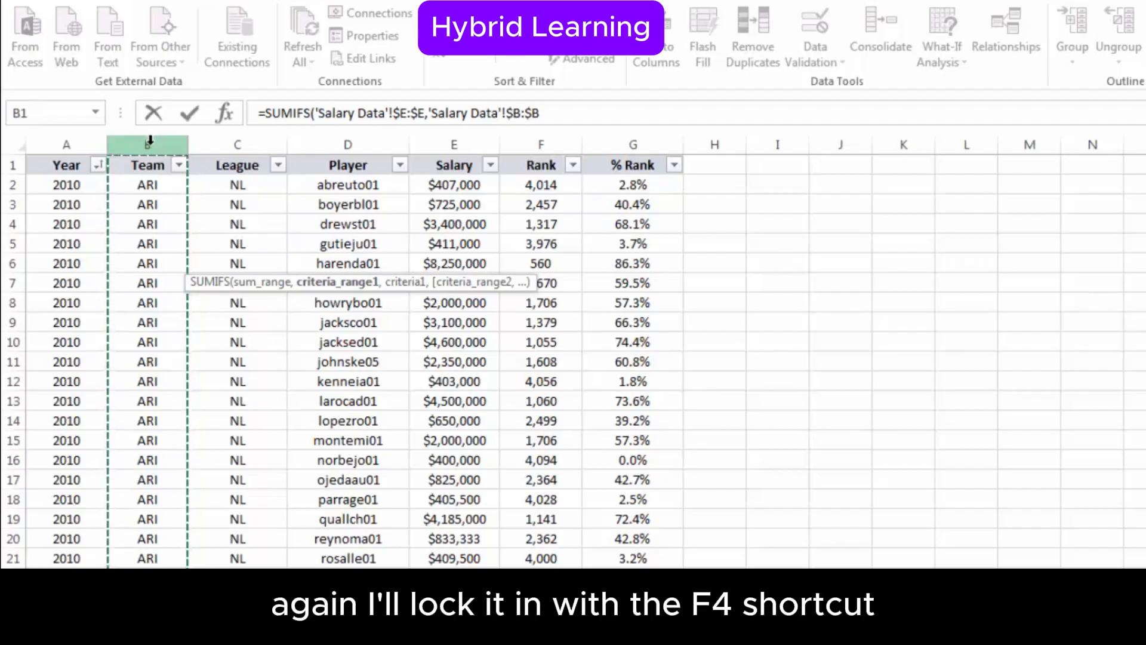
text(,'Team Salary Dashboard'!)
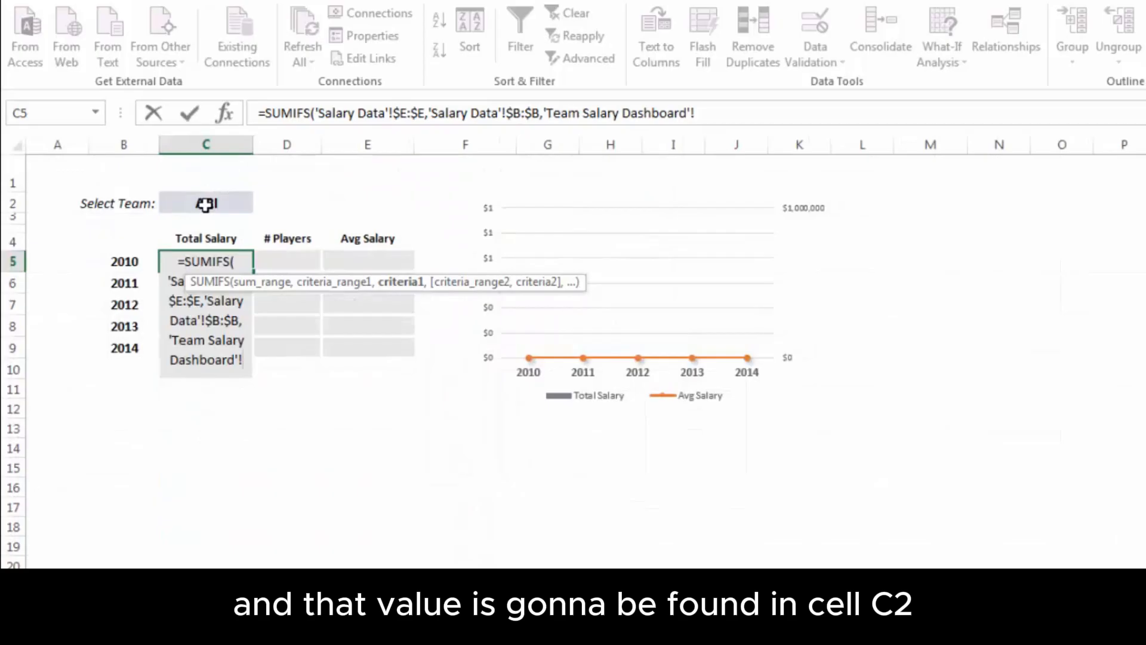
click(205, 204)
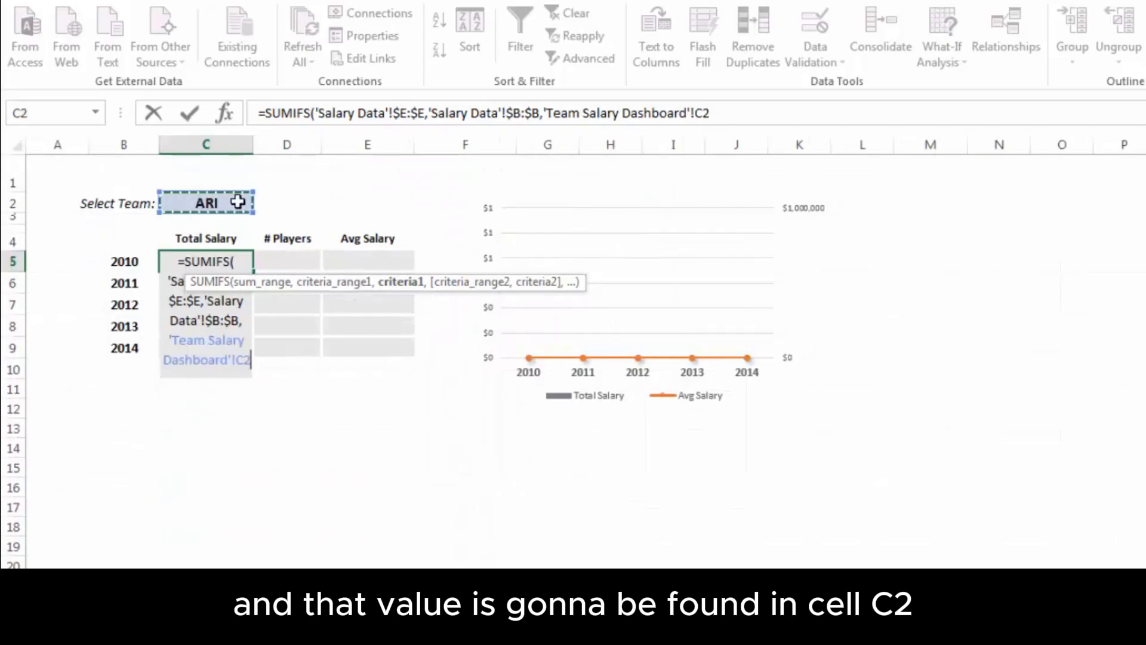
key(F4)
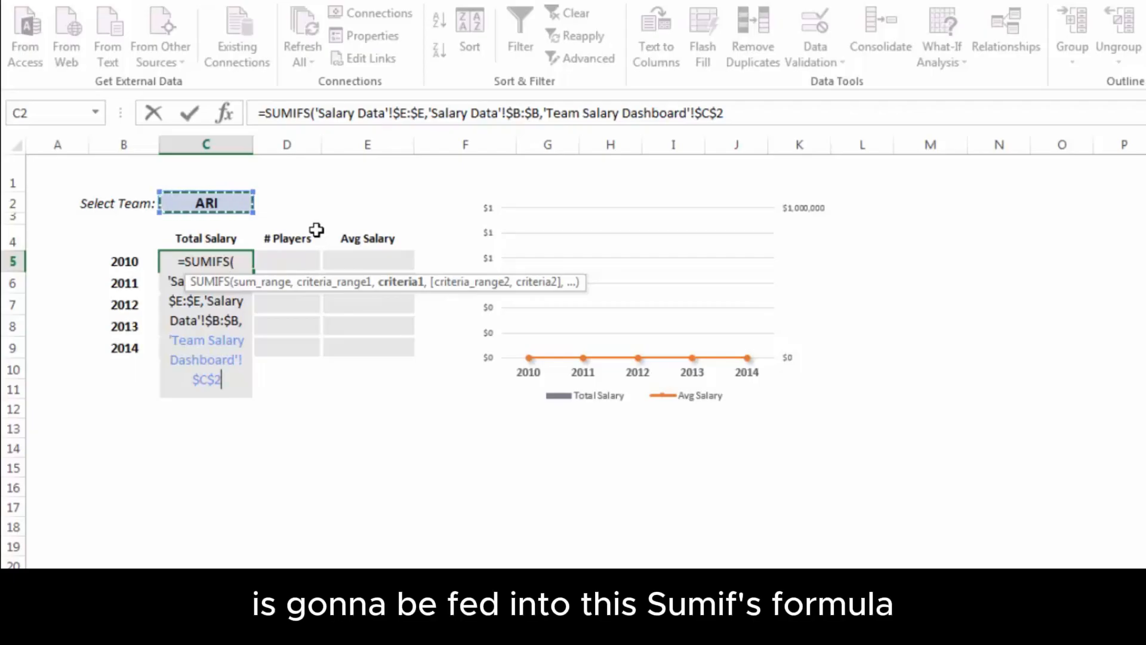
Add the year criterion to the C5 SUMIFS formula, matching 'Salary Data'!$A:$A against dashboard cell $B$5, and complete the formula.
text(,)
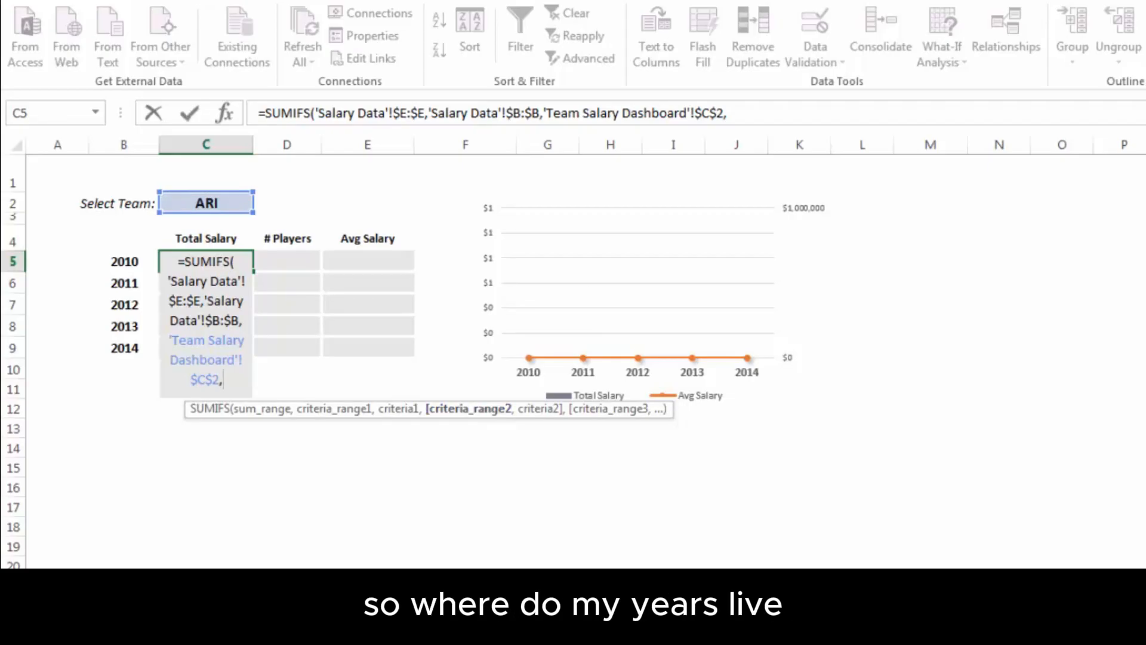
click(457, 597)
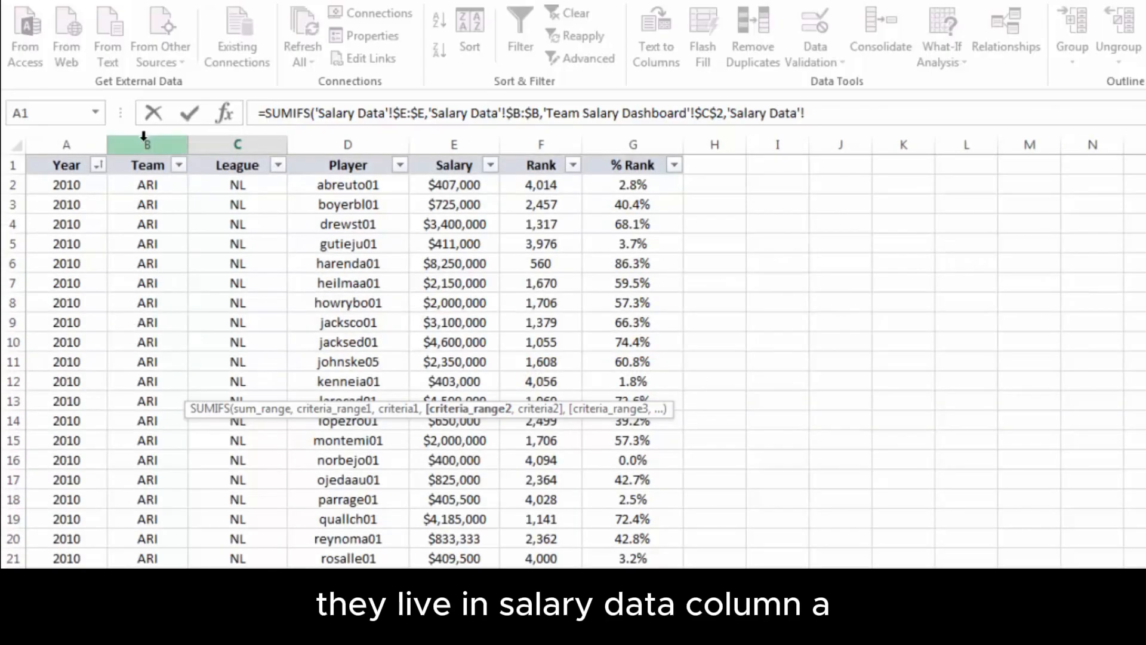
click(84, 134)
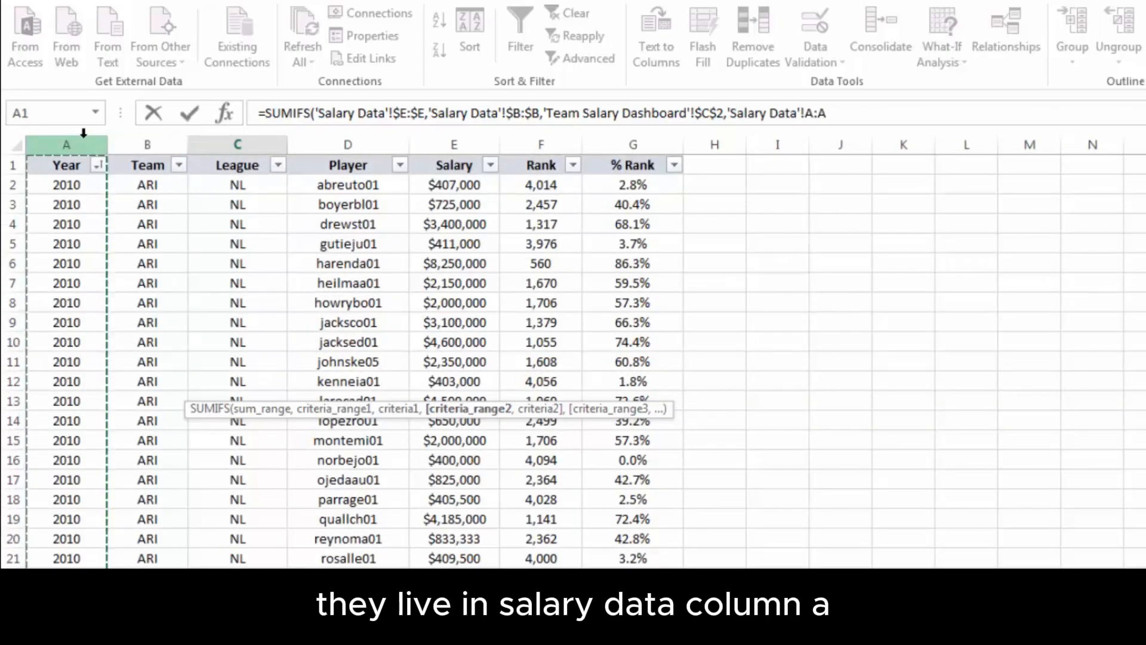
key(F4)
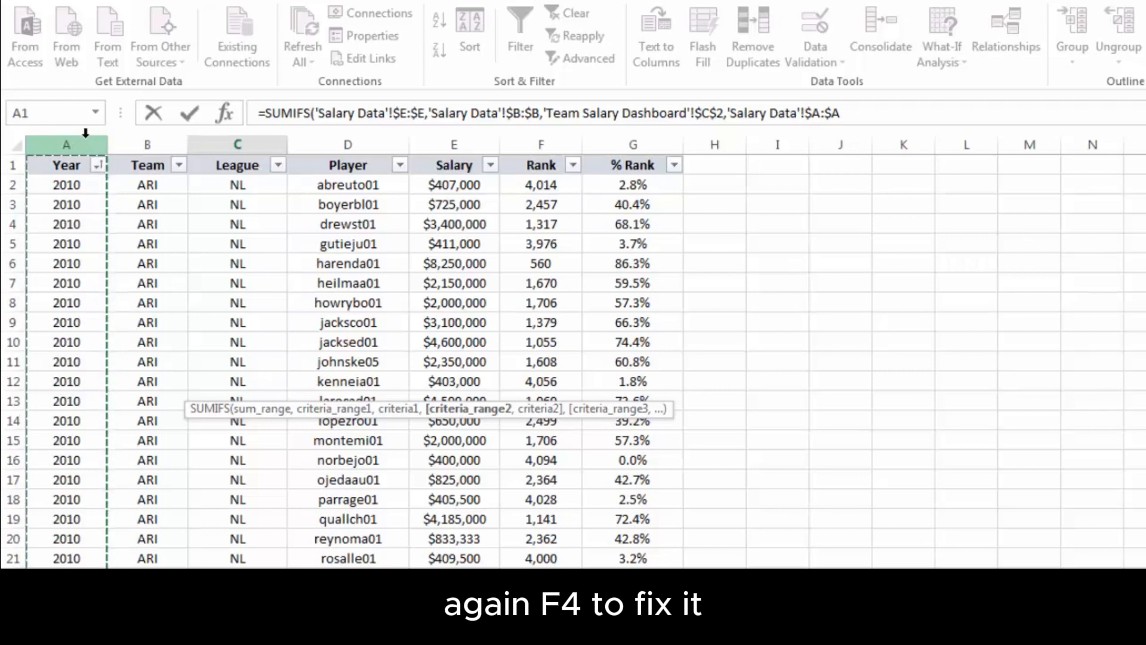
text(,)
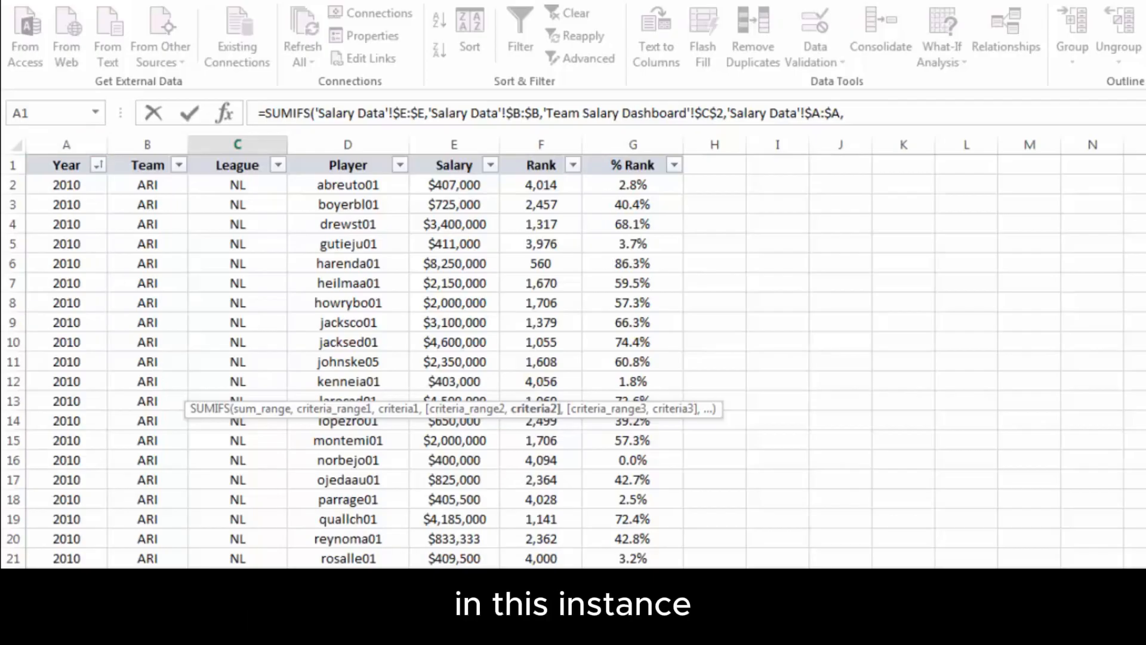
click(164, 605)
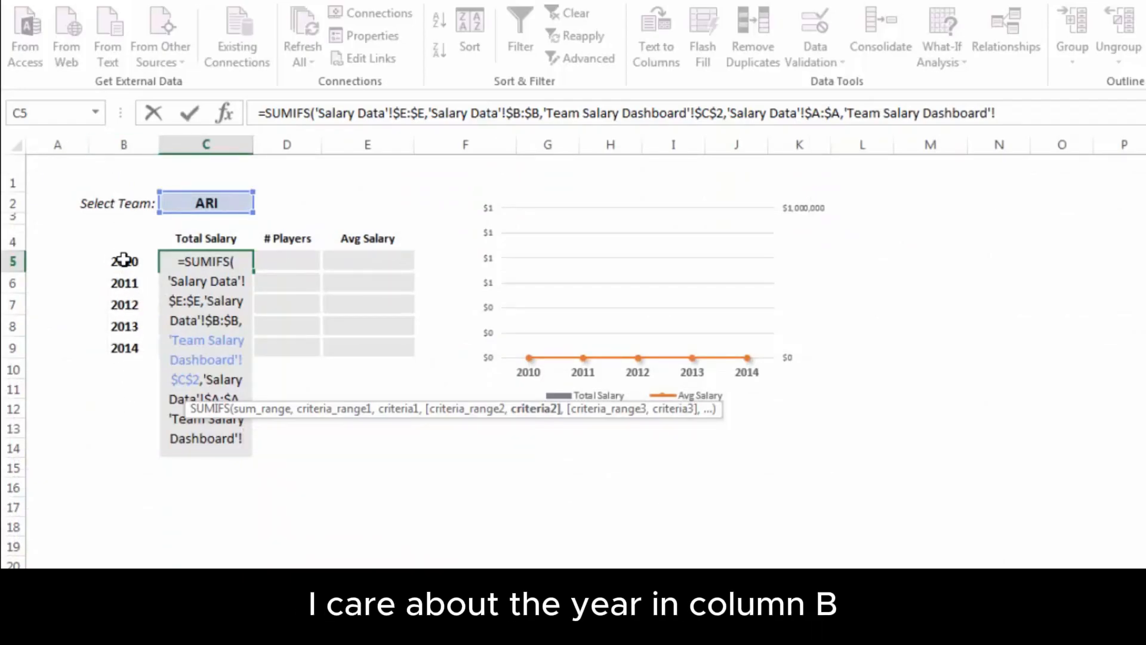
click(123, 261)
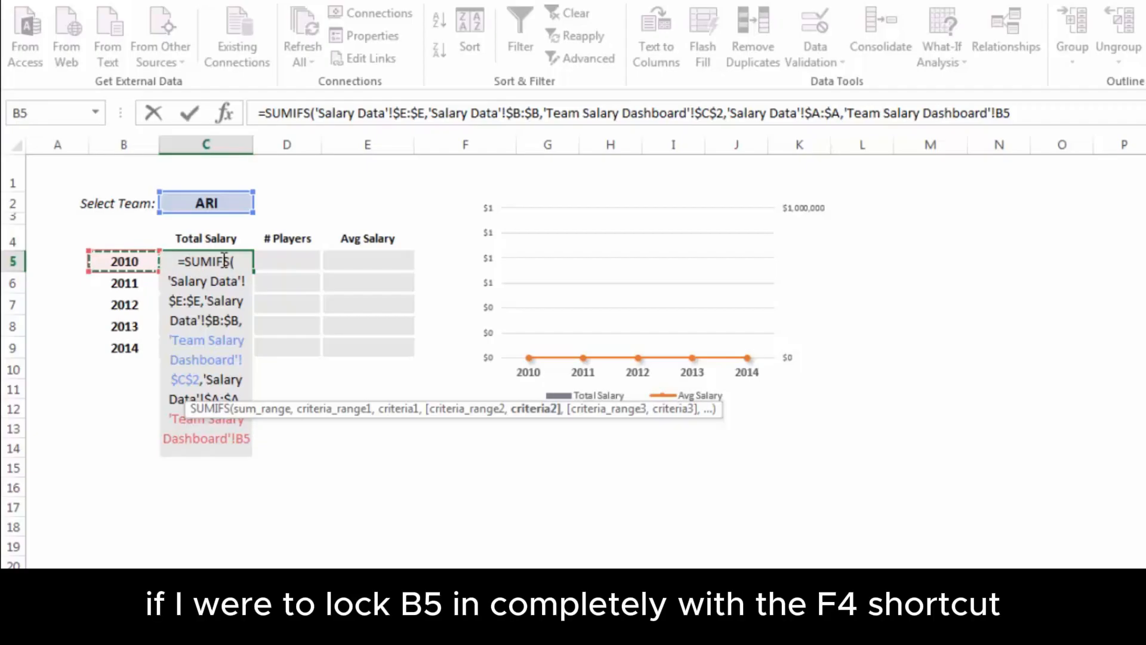
key(F4)
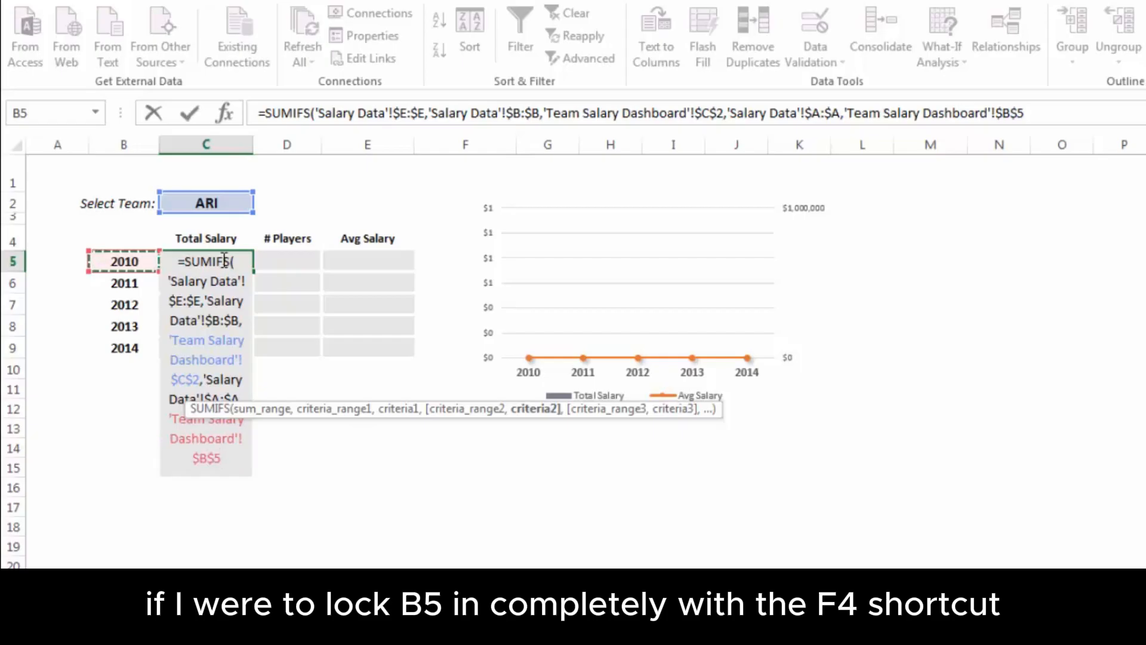
text())
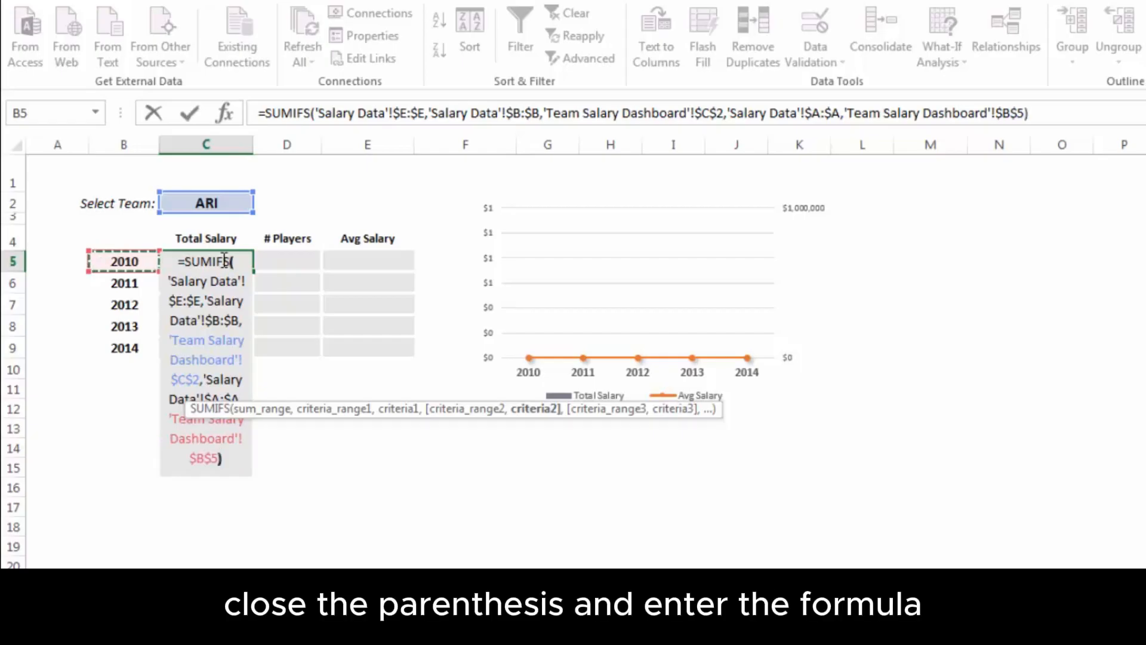
key(Return)
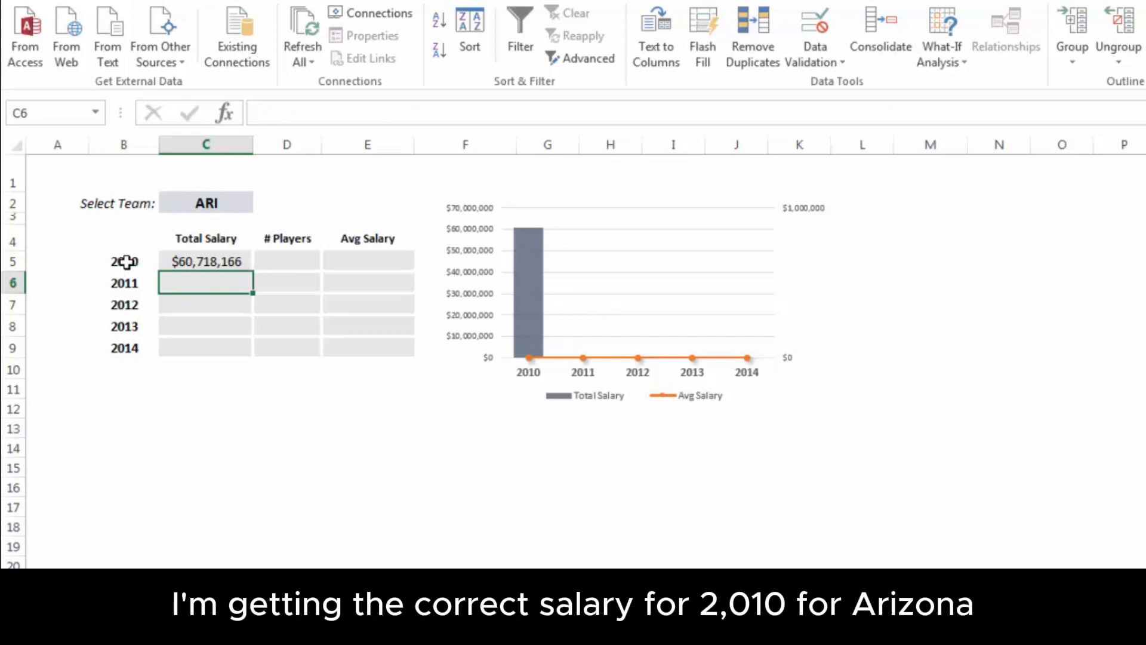
Copy the fully locked SUMIFS formula from C5 down the Total Salary column to C9.
click(216, 265)
drag(253, 275, 261, 356)
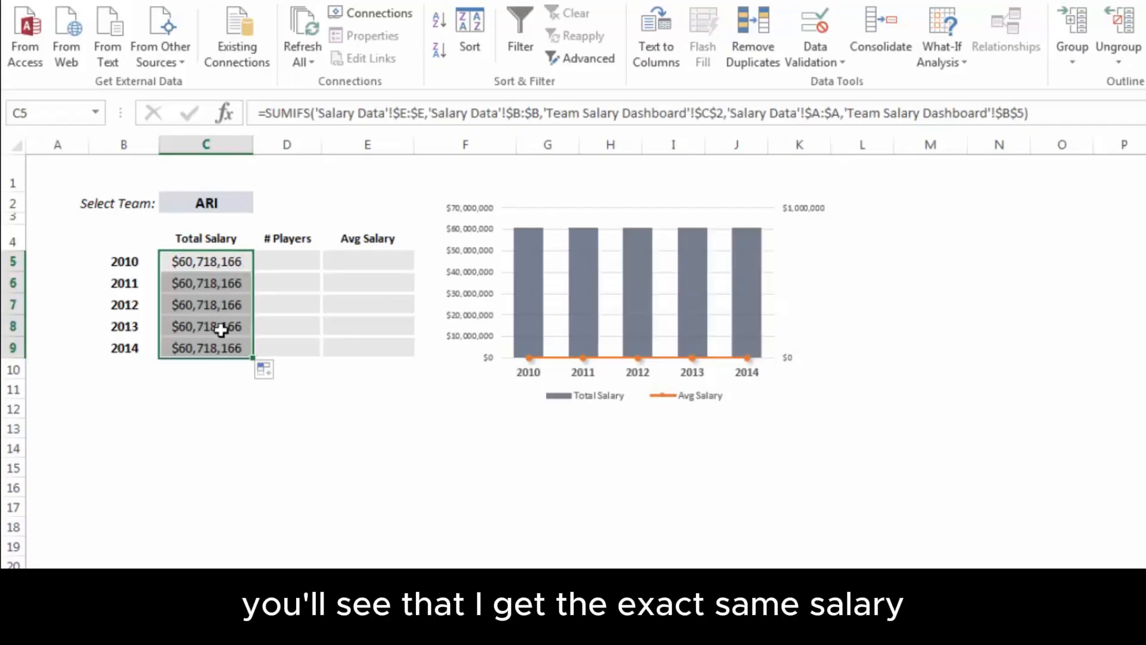
Compare the copied SUMIFS formulas in C5:C9, checking which year cell each one references.
click(226, 259)
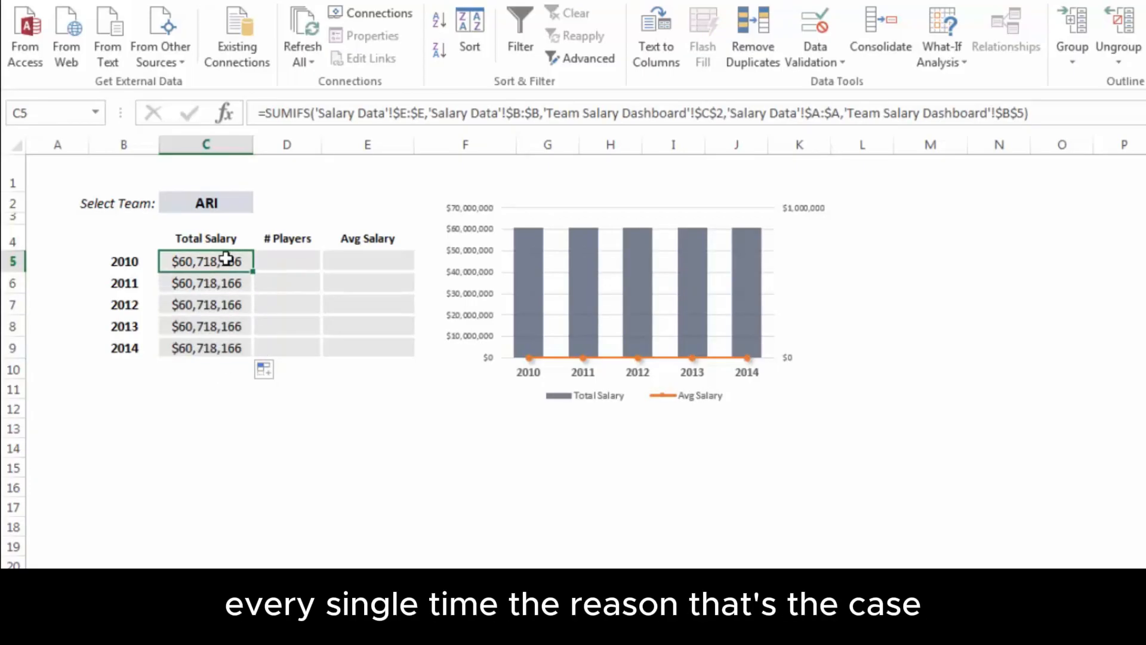
key(Down)
key(Up)
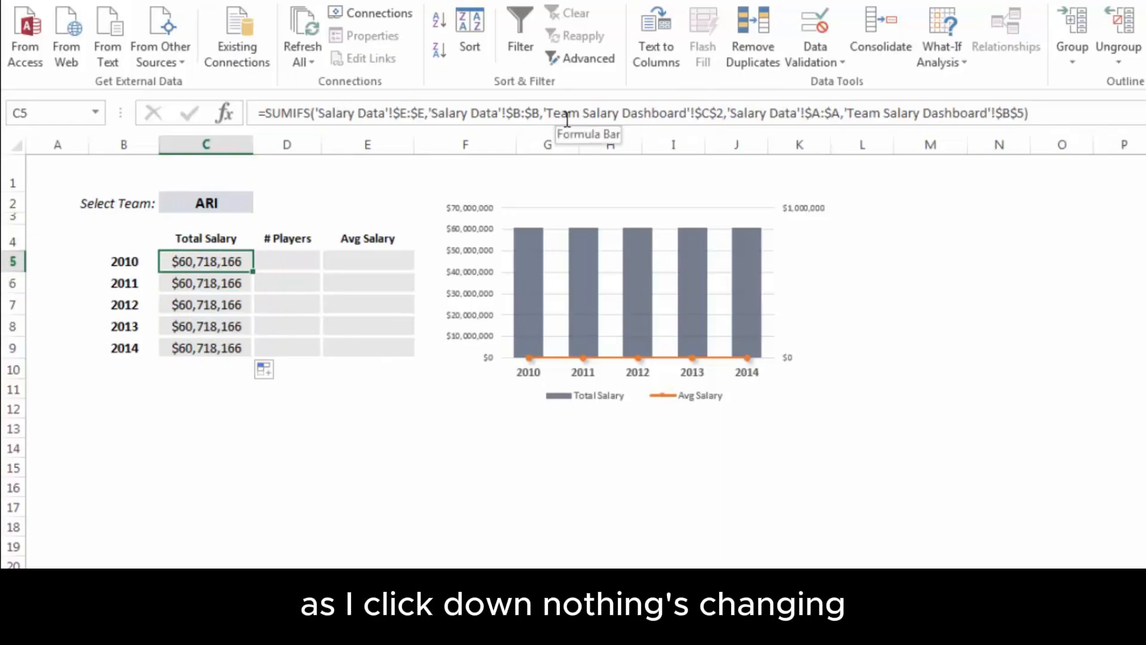
key(Down)
key(Down)
key(Down)
key(Down)
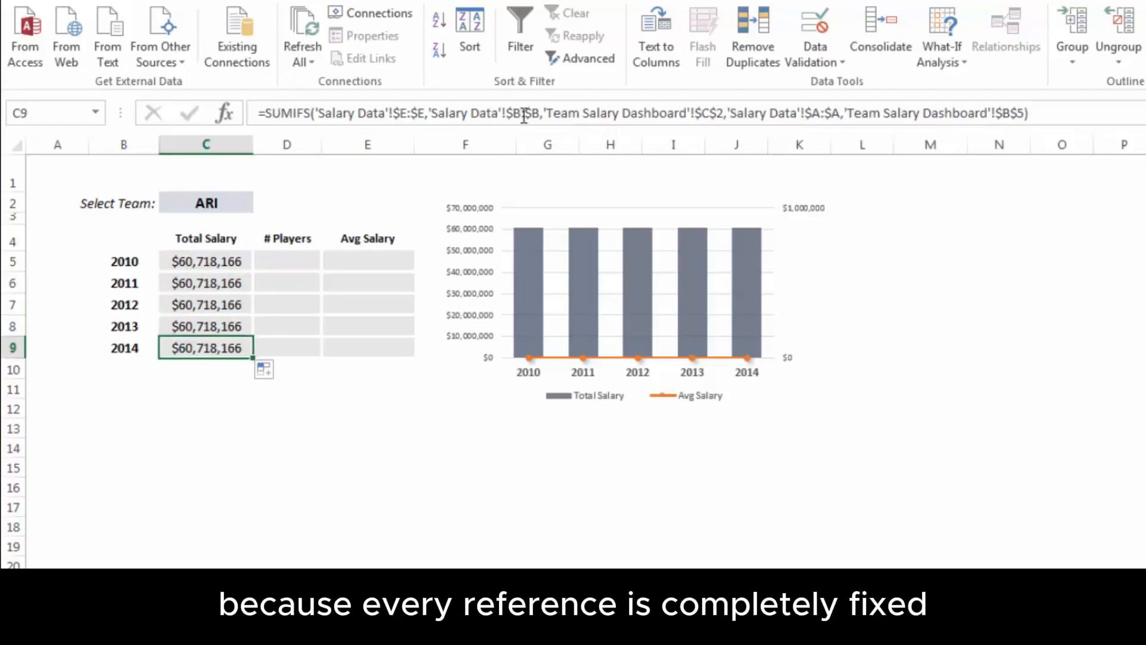
key(Up)
key(Up)
key(Up)
key(Up)
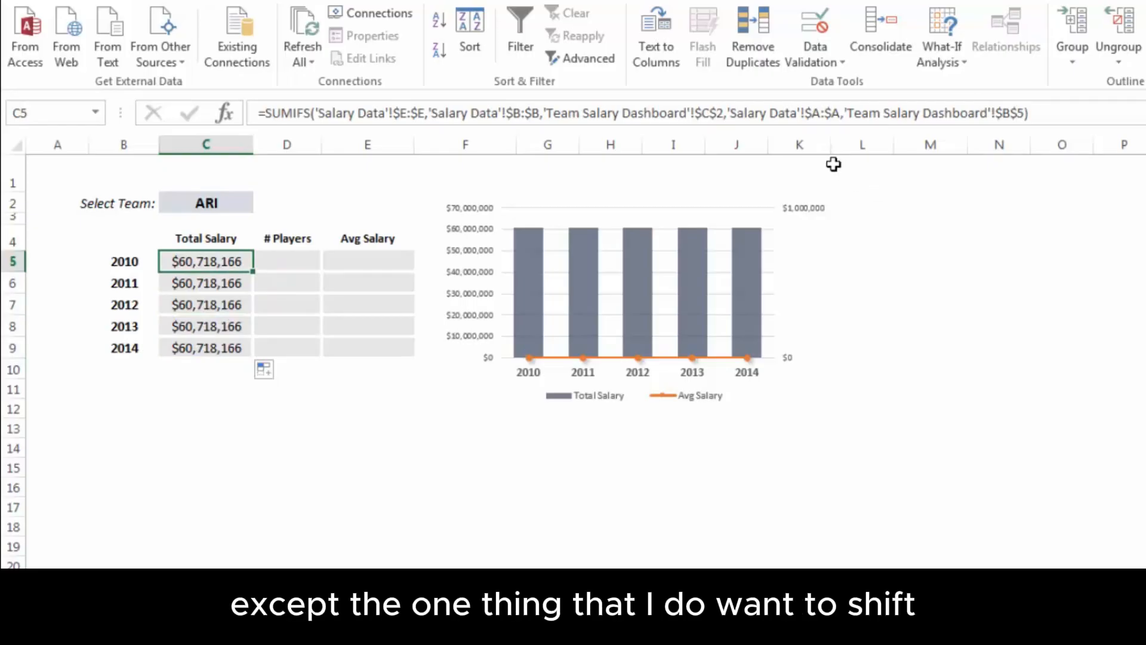
double_click(172, 257)
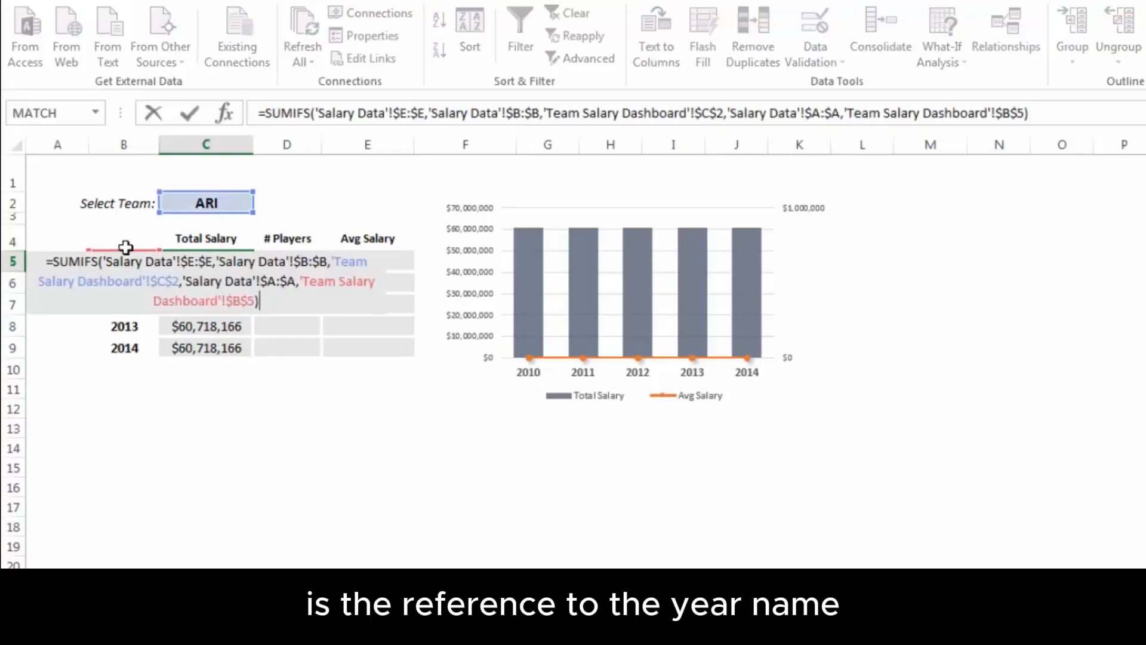
key(Return)
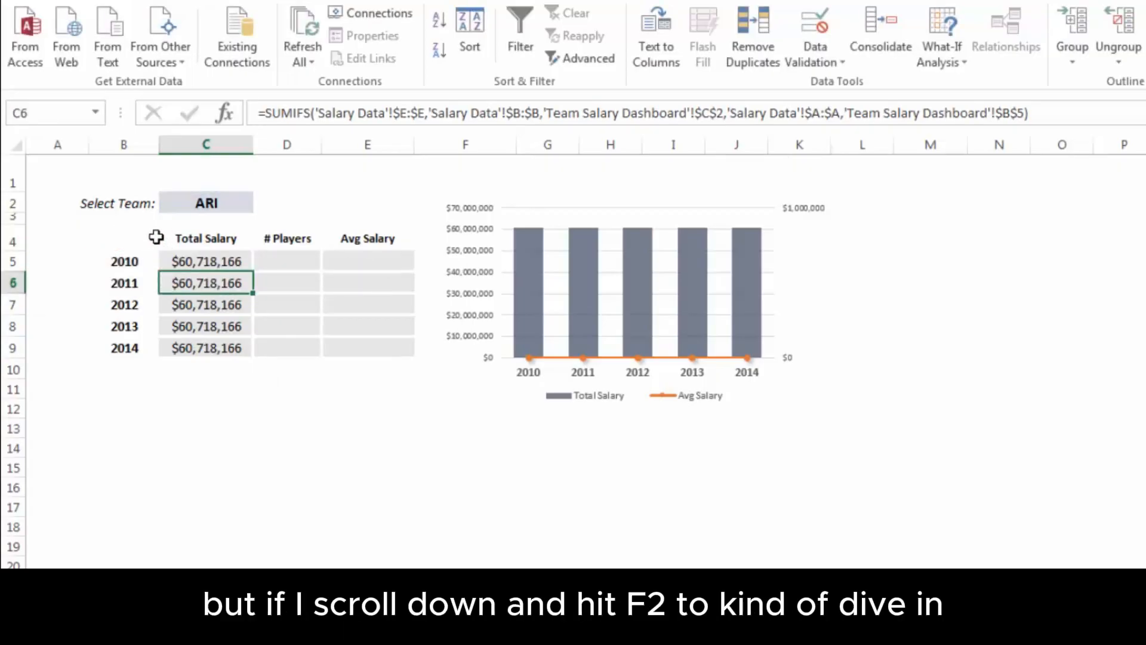
key(Down)
key(Down)
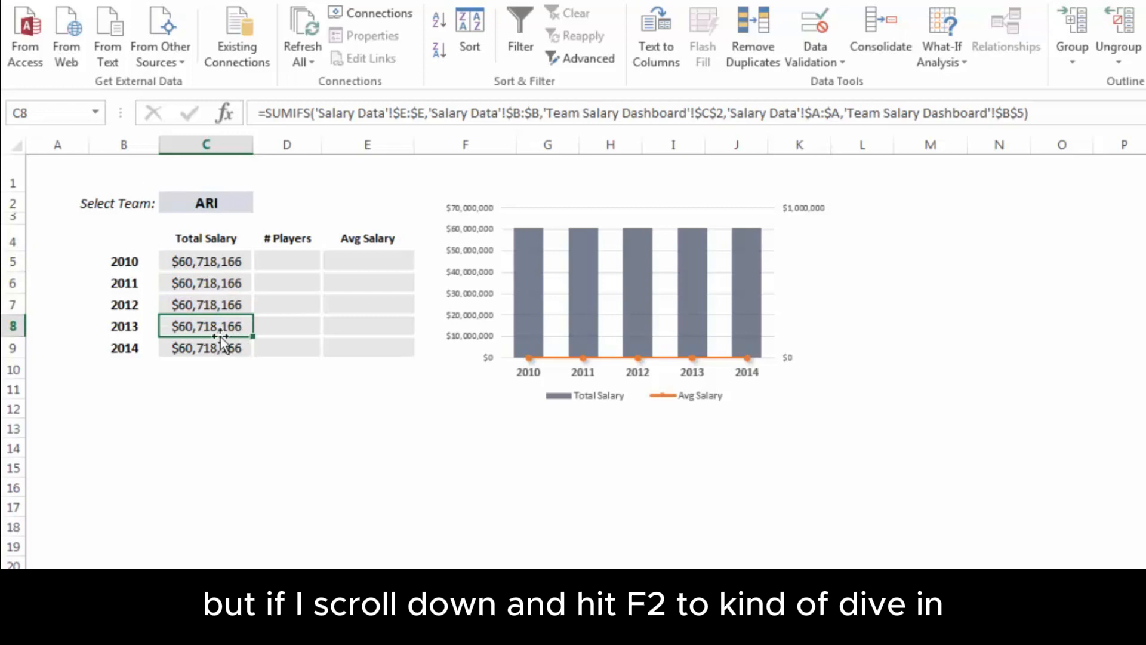
key(F2)
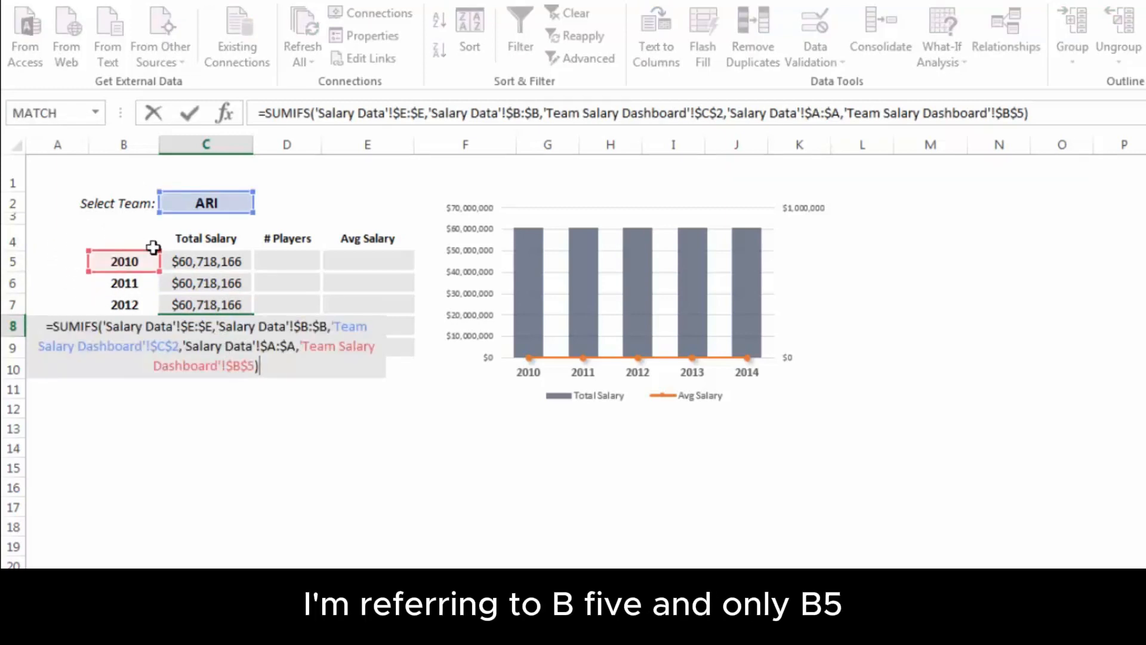
key(Return)
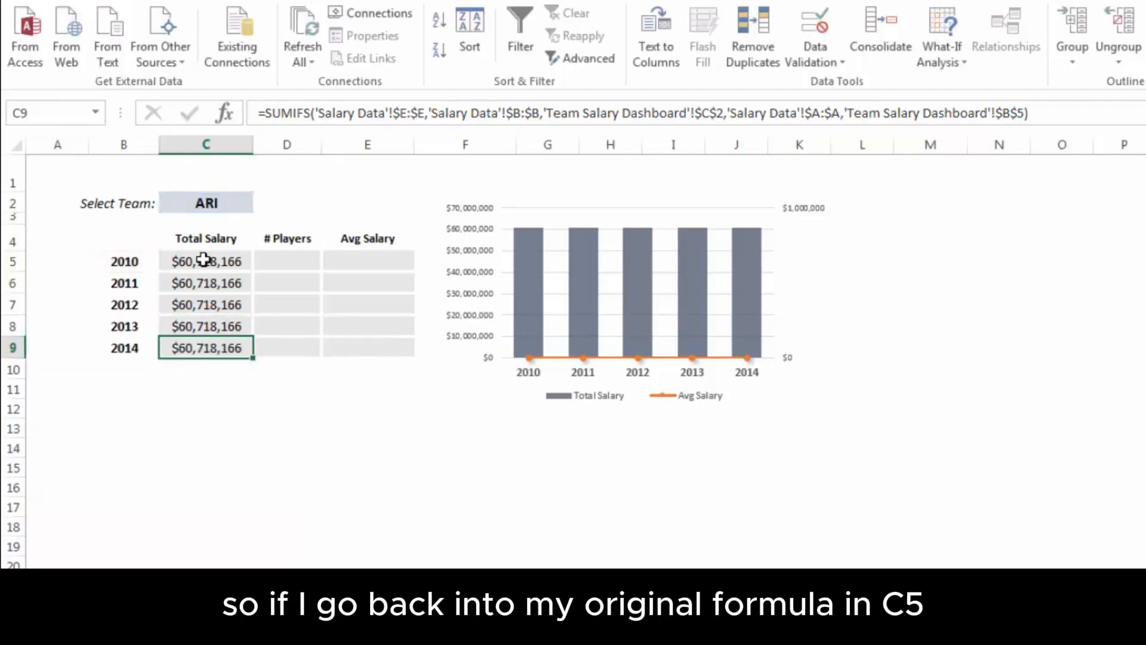
Change the year reference in C5's SUMIFS formula to $B5 with a relative row, and fill the formula down through C9.
click(204, 259)
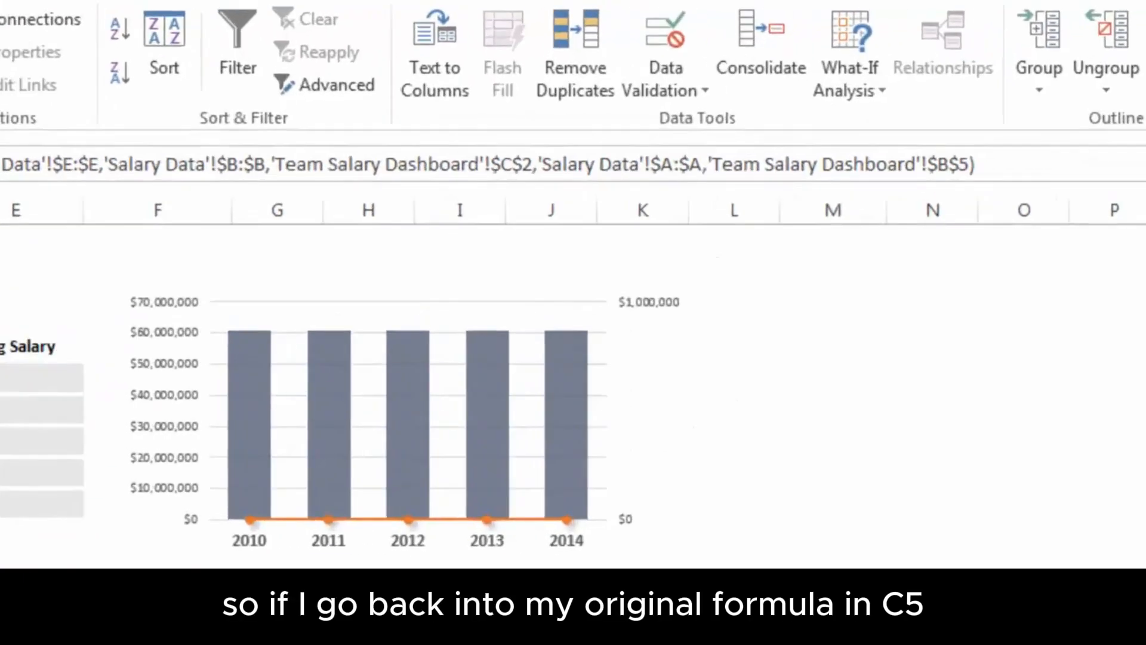
click(833, 275)
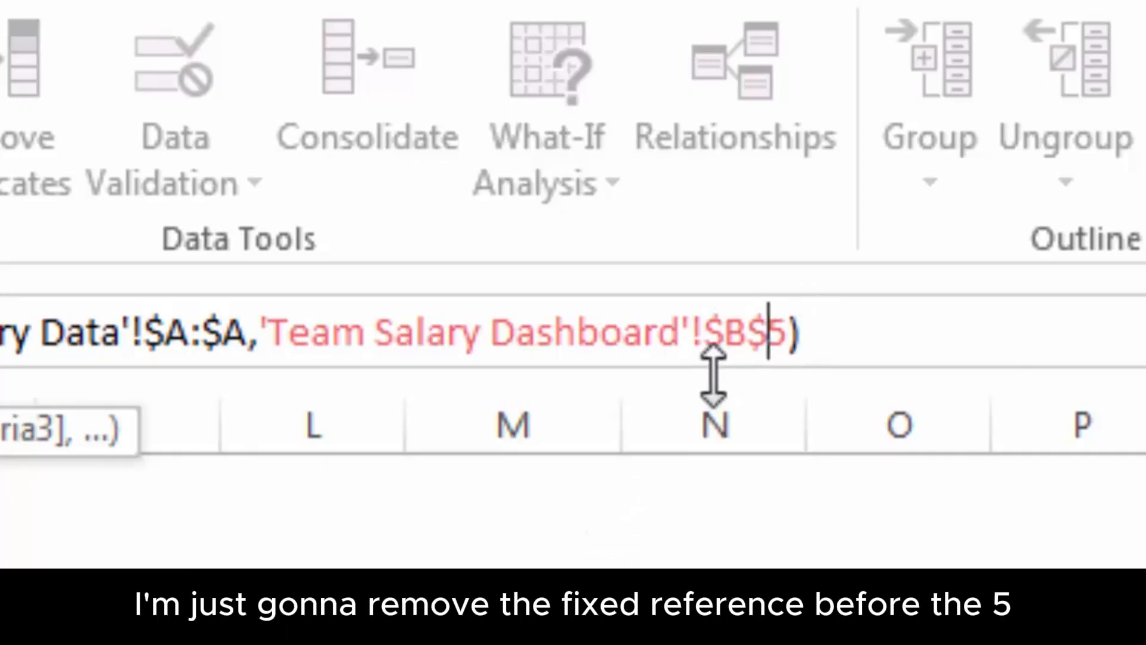
key(BackSpace)
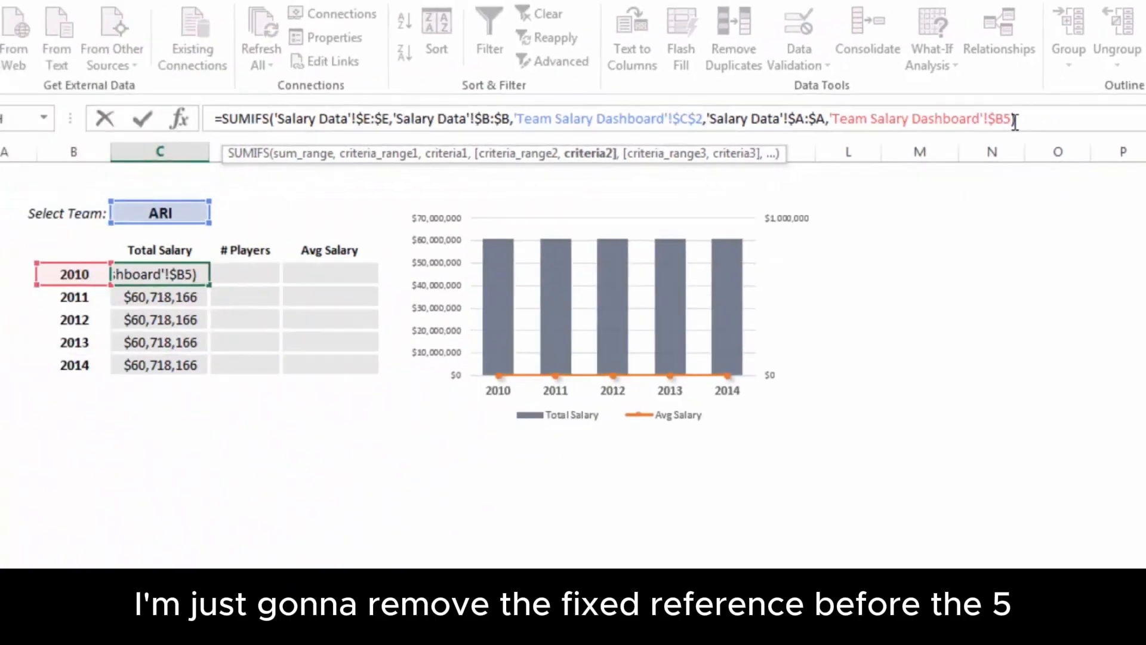
key(Return)
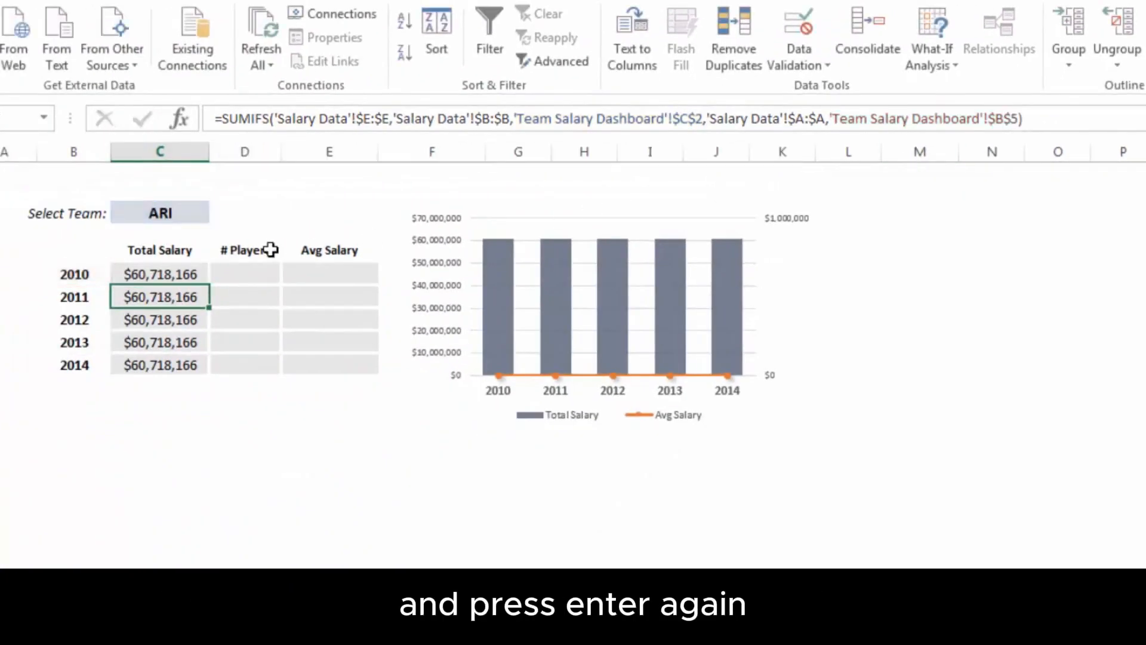
click(194, 274)
drag(206, 318, 211, 373)
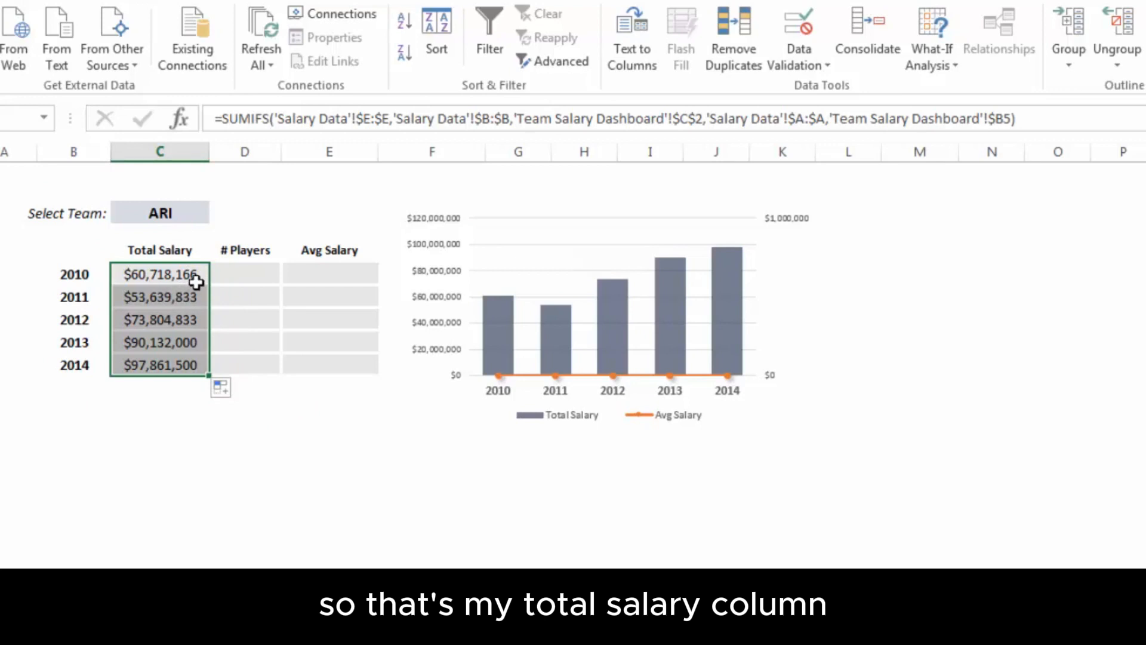
Start a COUNTIFS formula in D5 whose team criterion matches 'Salary Data'!$B:$B against the dashboard's selected team in $C$2.
click(235, 274)
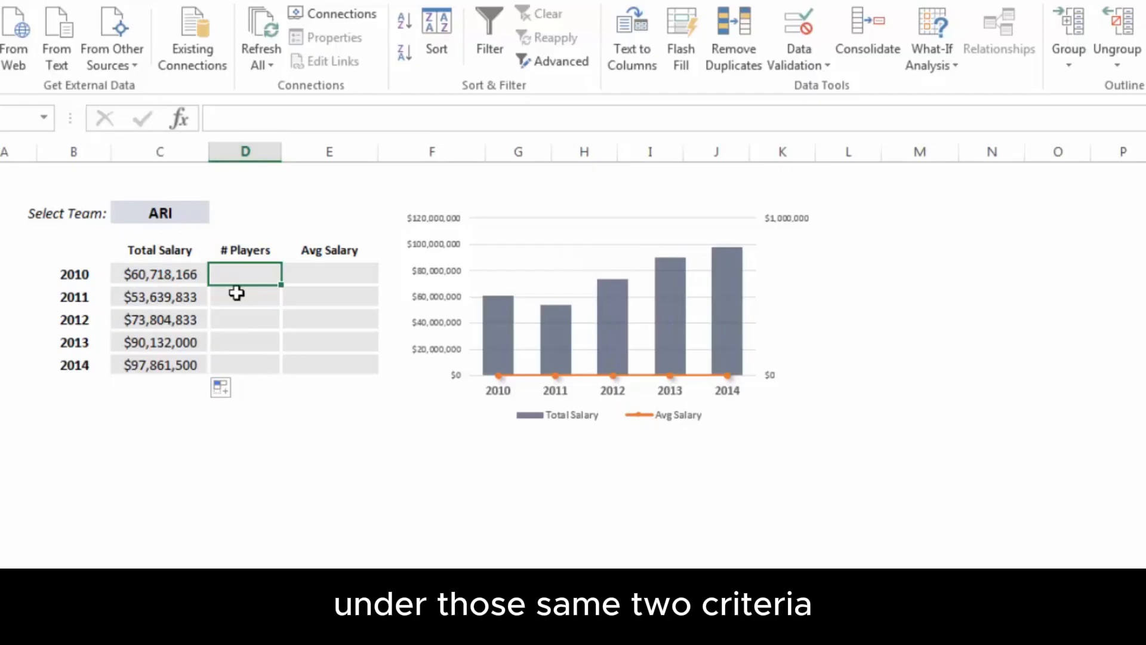
text(=)
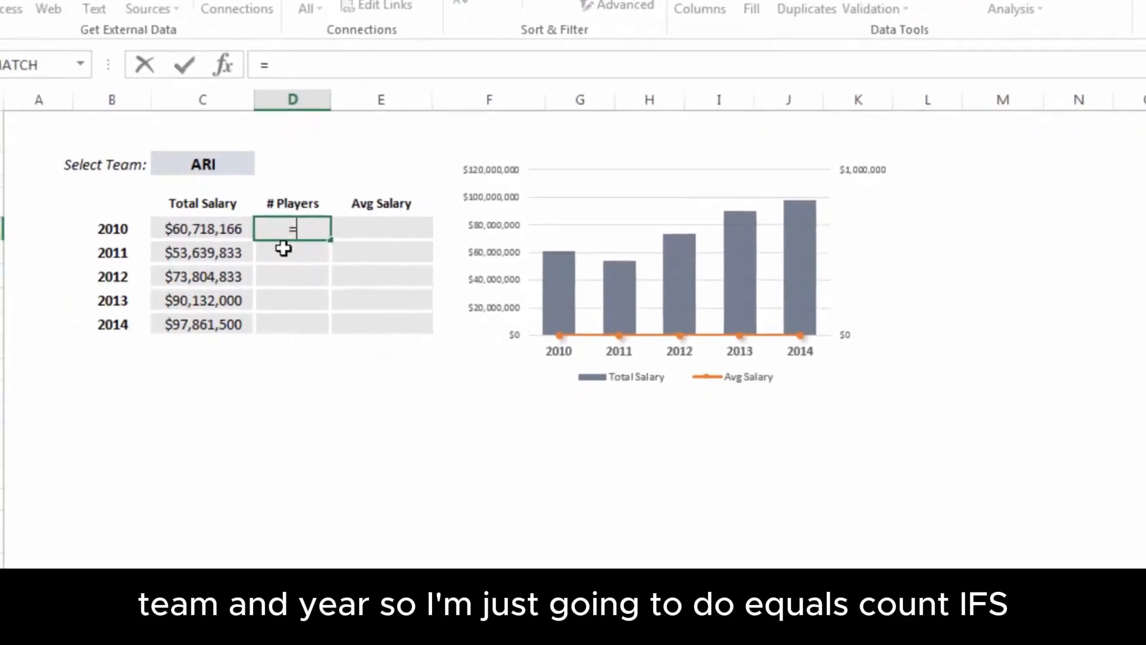
text(COUN)
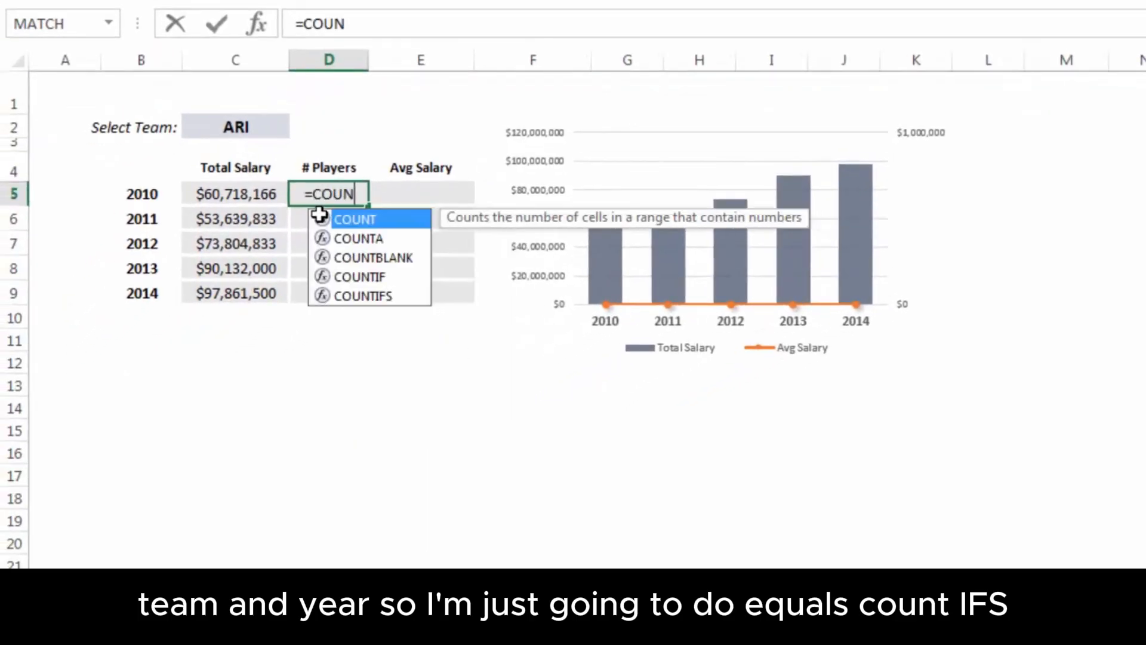
text(TIFS()
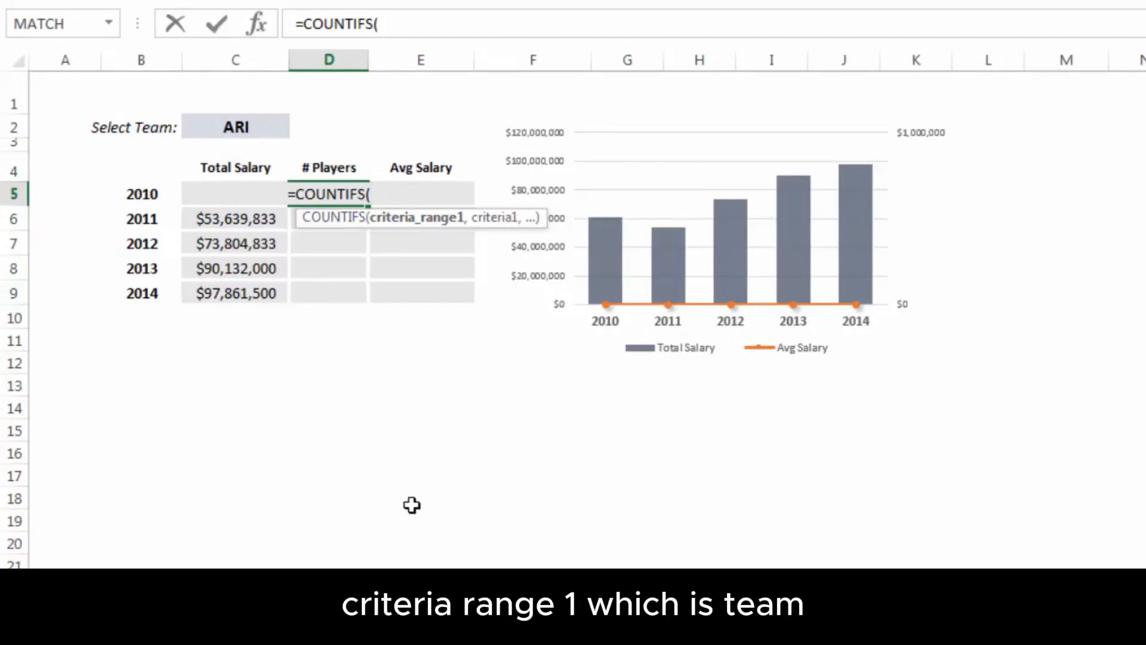
click(179, 591)
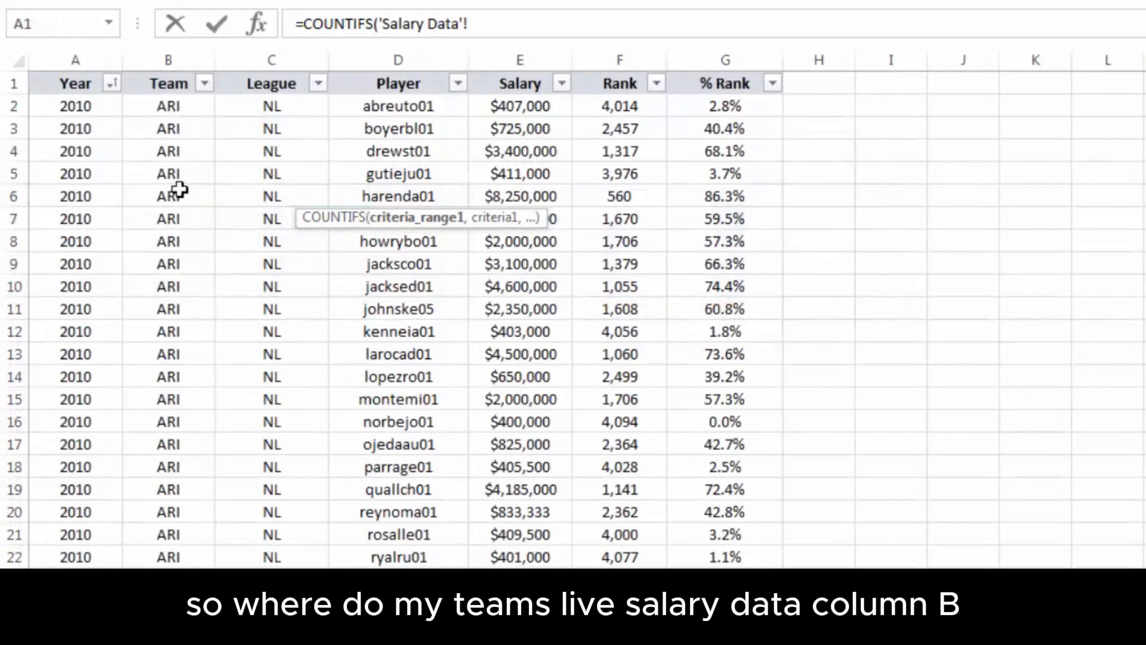
click(178, 47)
key(F4)
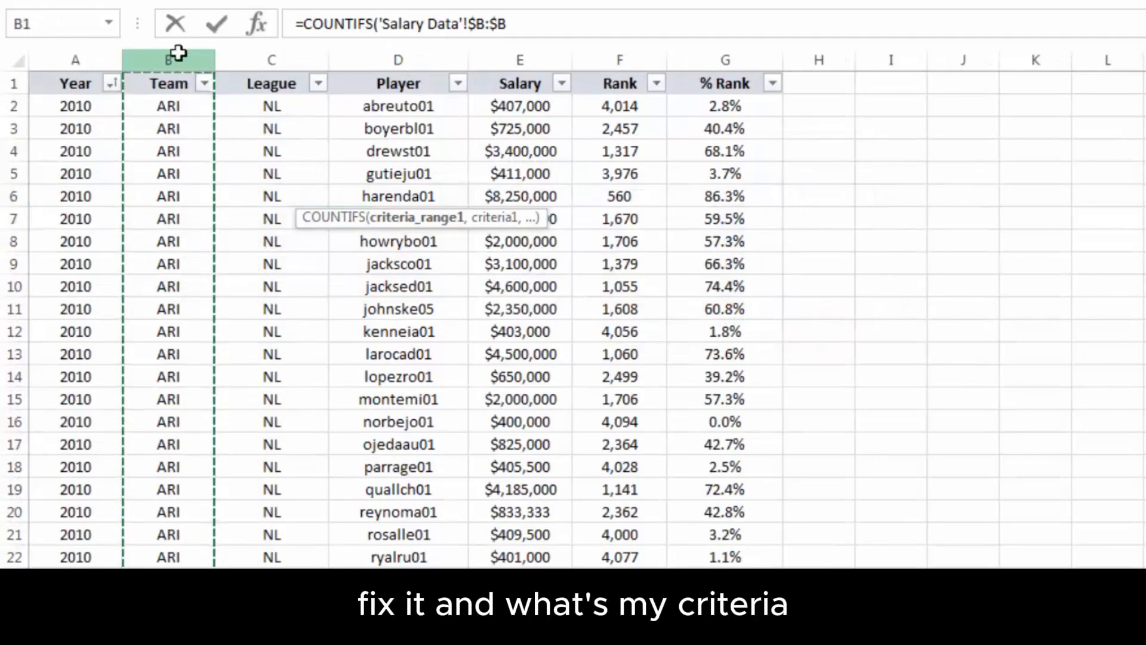
text(,)
key(ctrl+Page_Up)
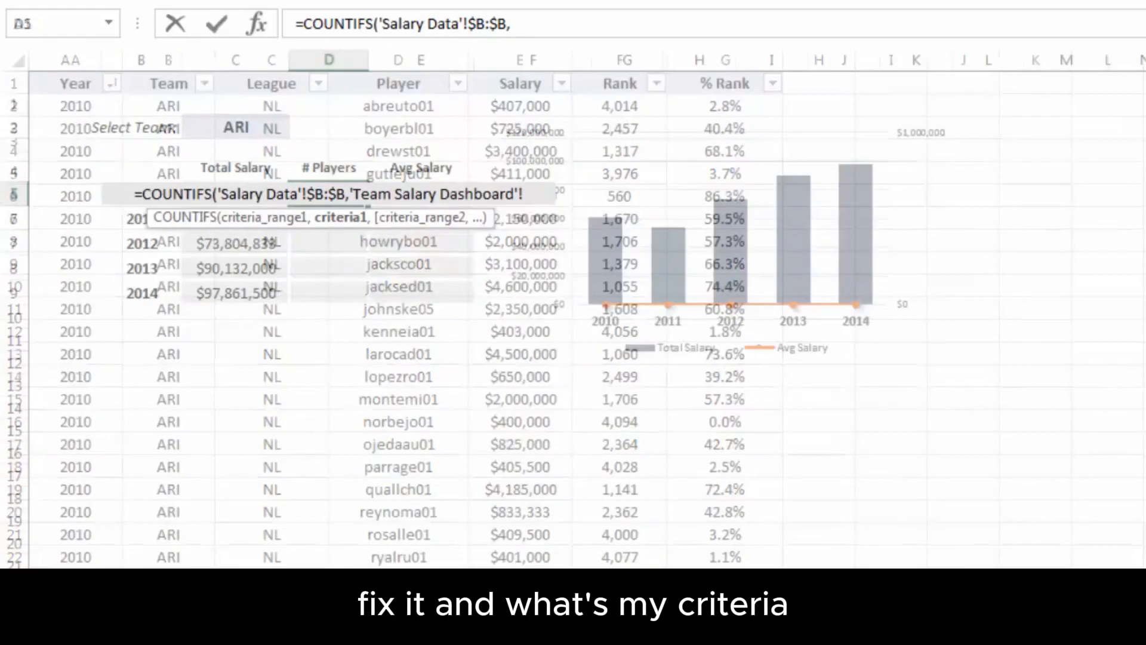
click(242, 127)
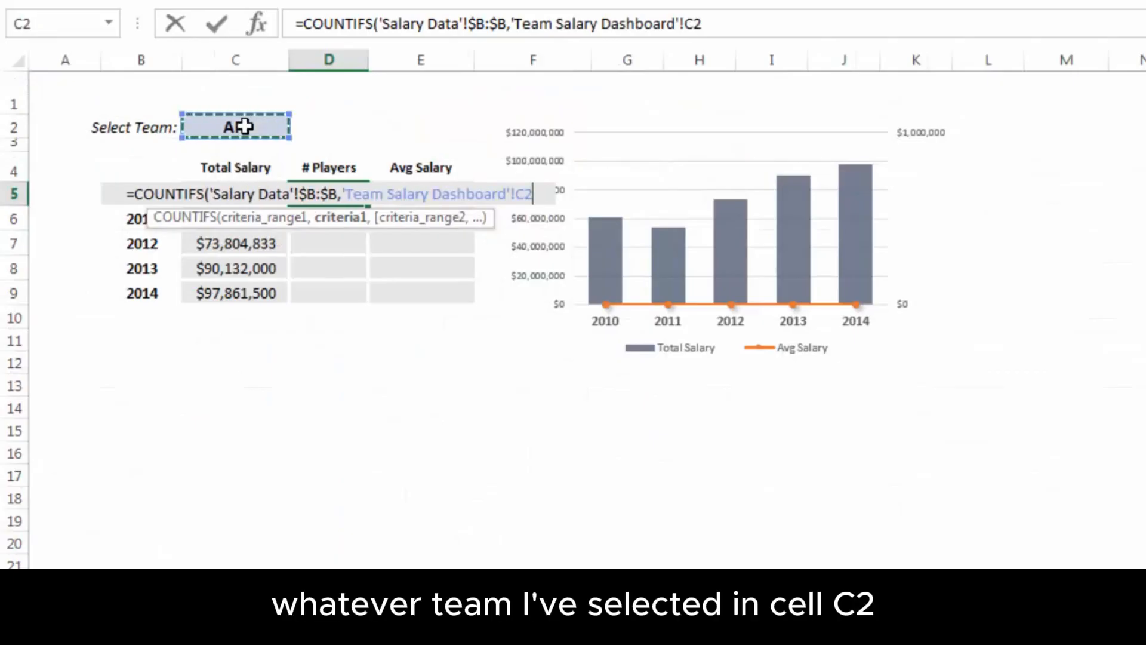
key(F4)
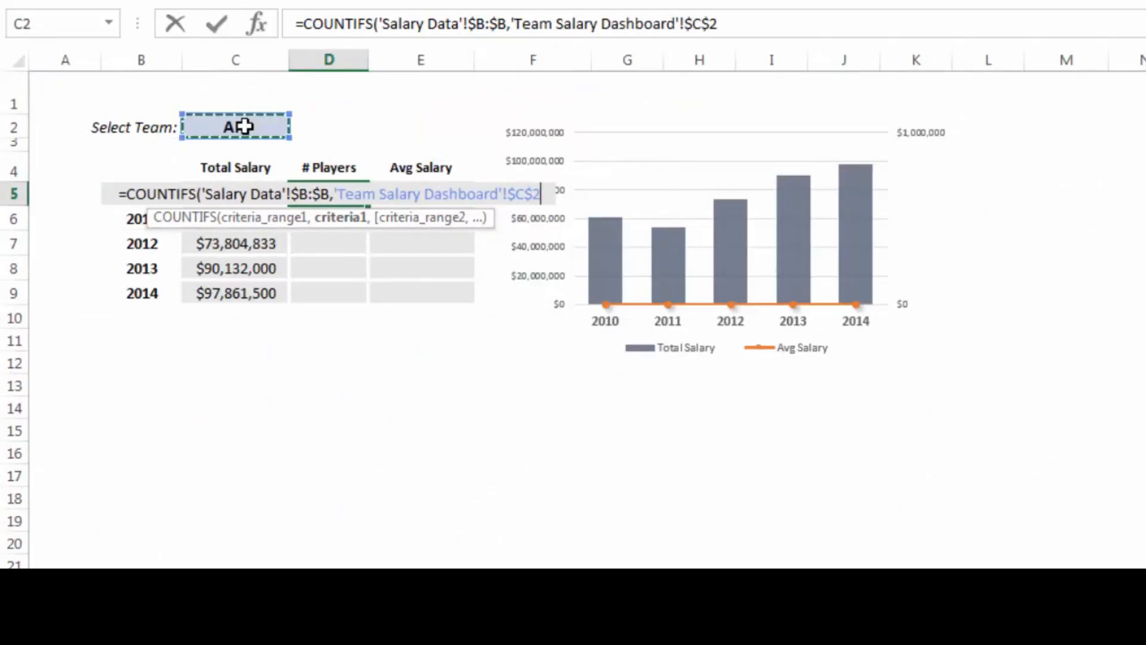
text(,)
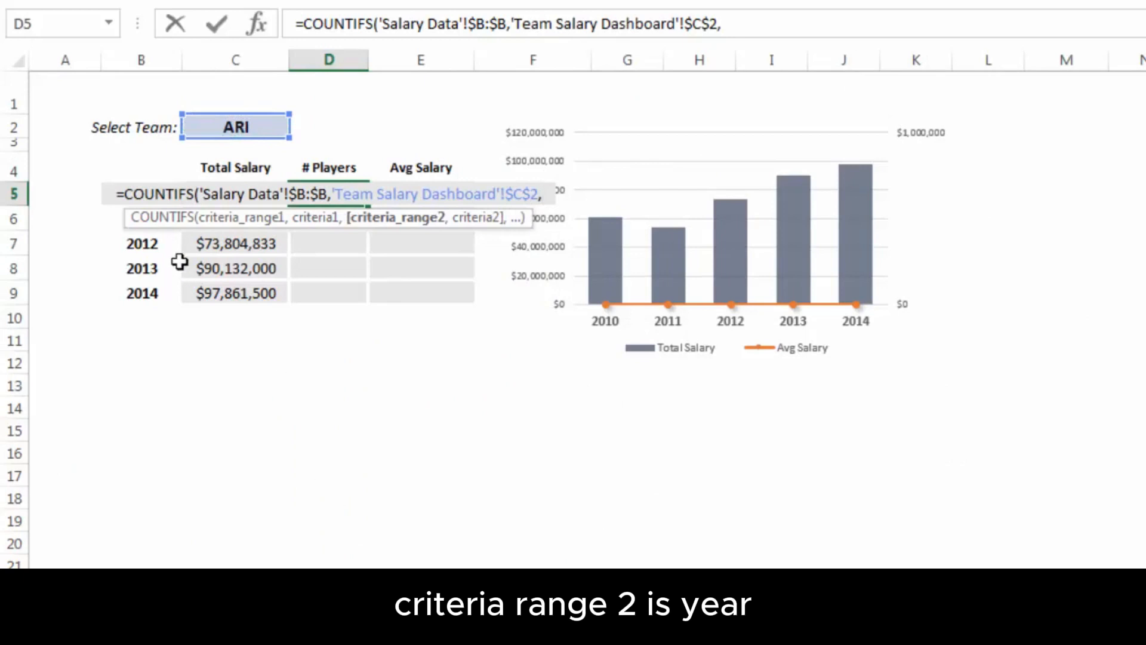
Add the locked Year column 'Salary Data'!$A:$A as the second criteria range of the COUNTIFS formula in D5.
click(262, 582)
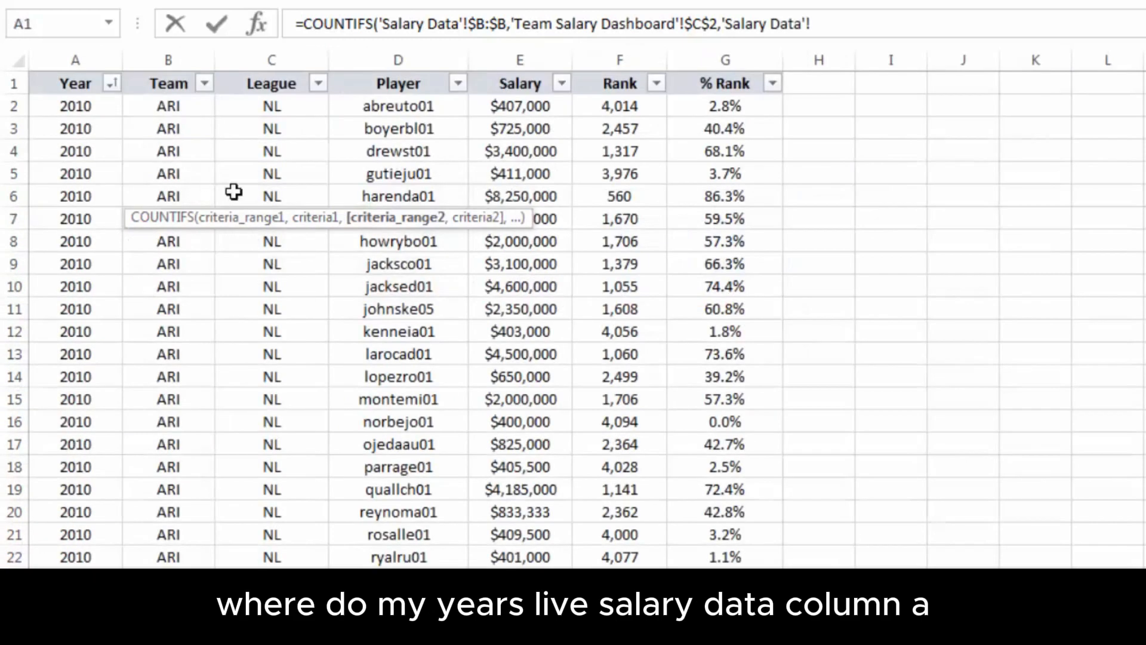
click(75, 56)
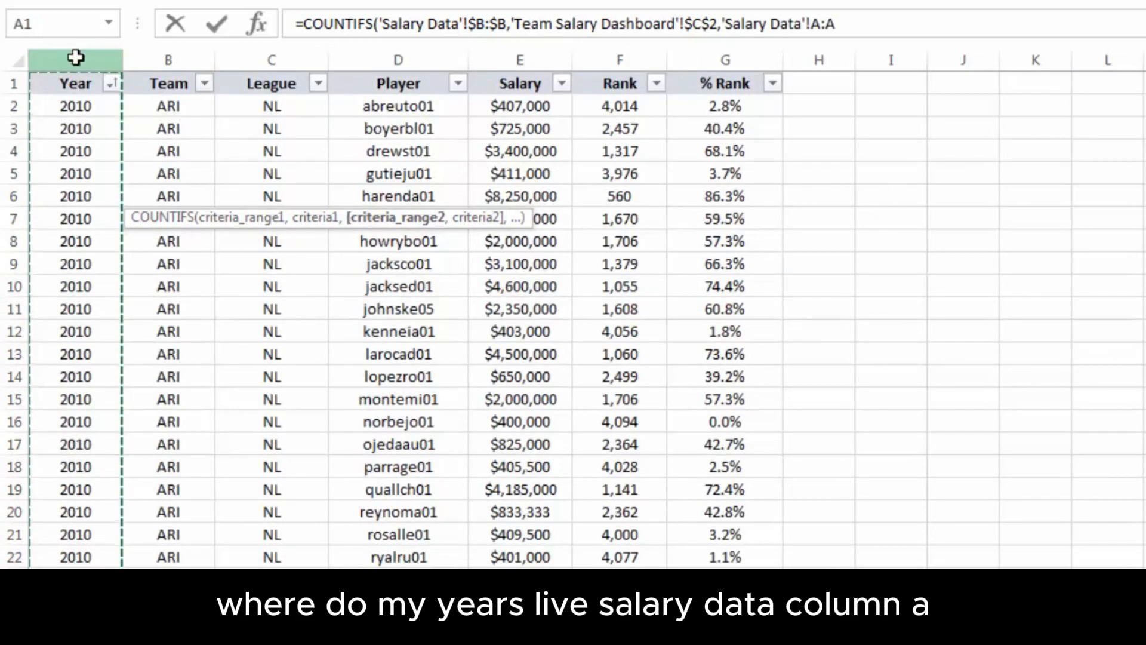
key(F4)
text(,)
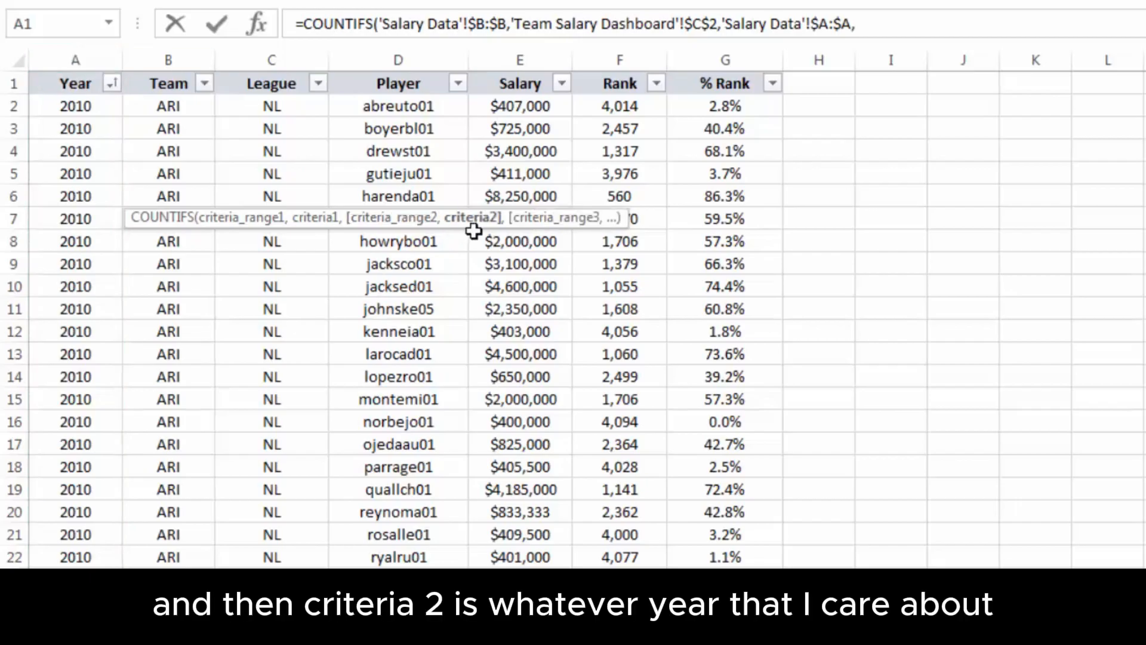
Set the COUNTIFS year criterion to dashboard cell $B5 with a relative row, complete the formula, and fill it down through D9.
click(173, 582)
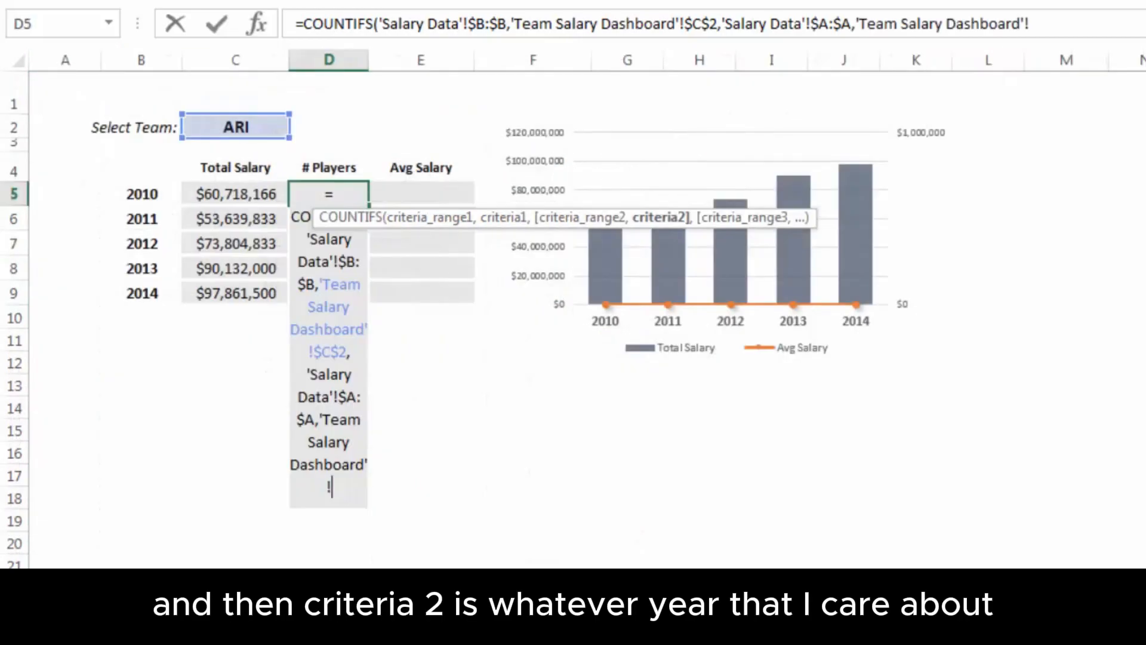
click(136, 195)
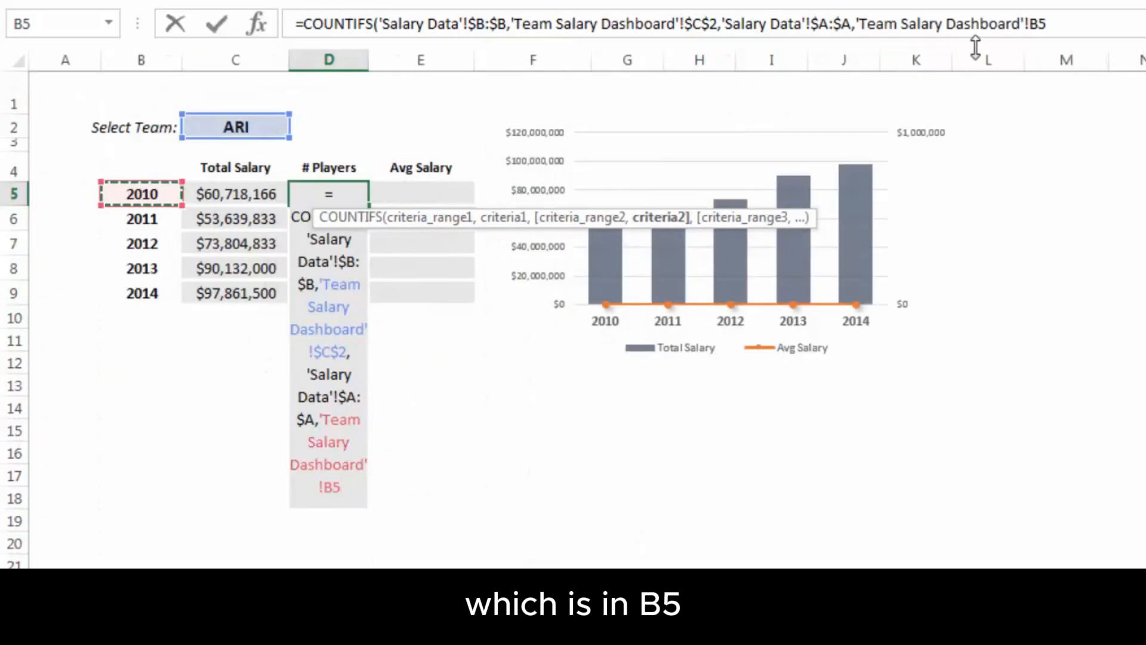
key(F4)
key(F4)
key(F4)
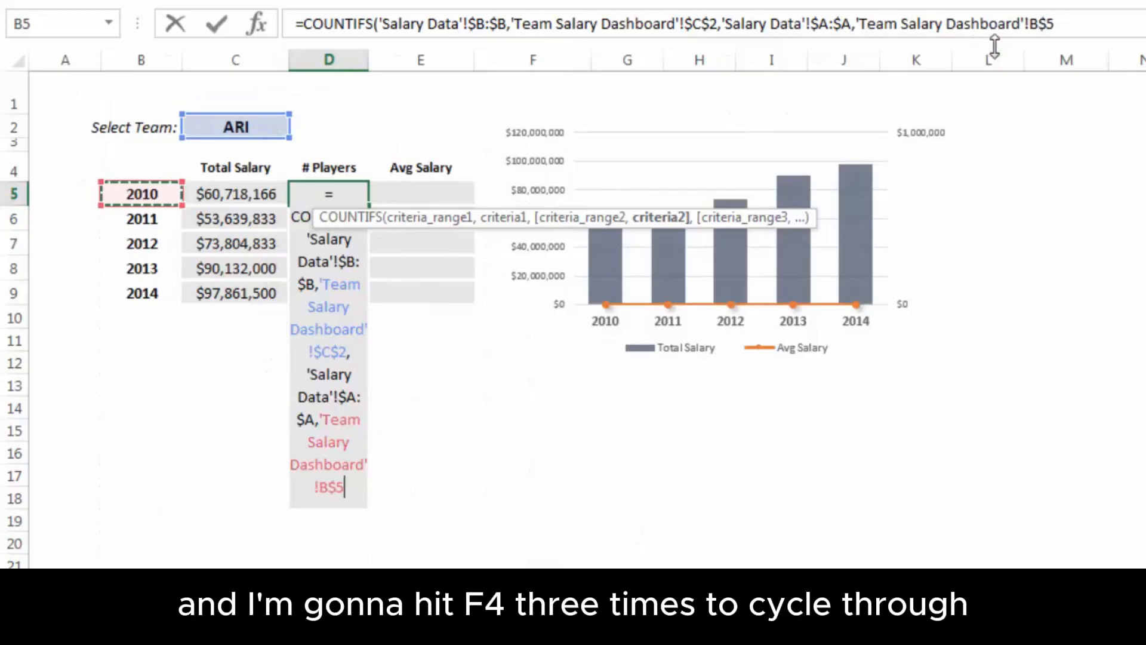
click(1050, 24)
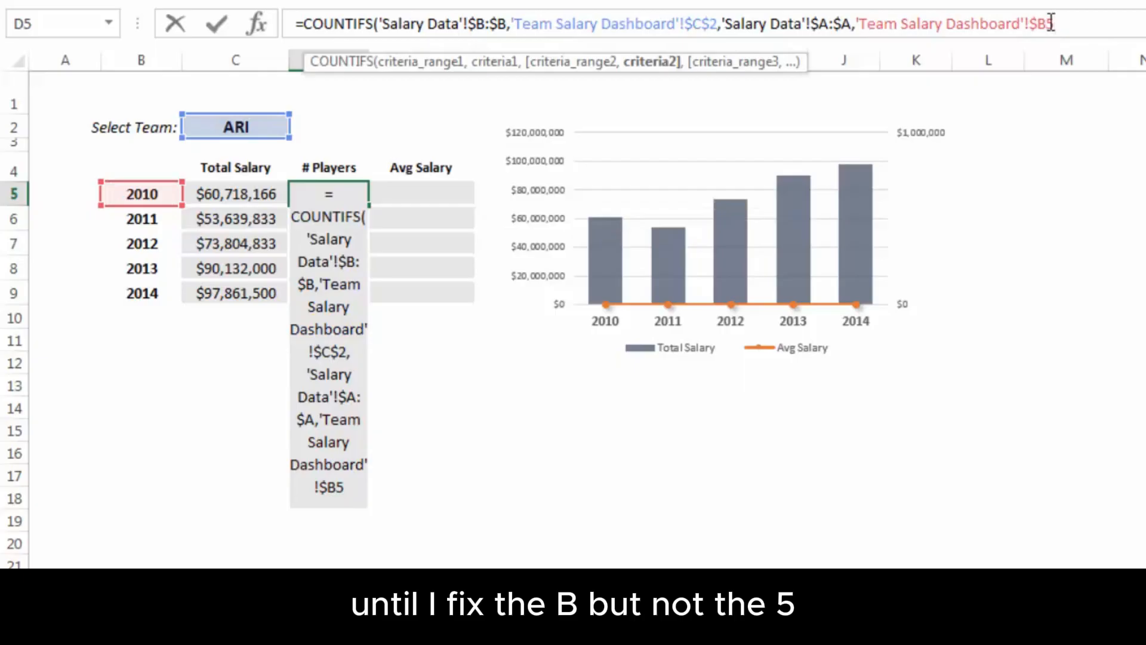
text())
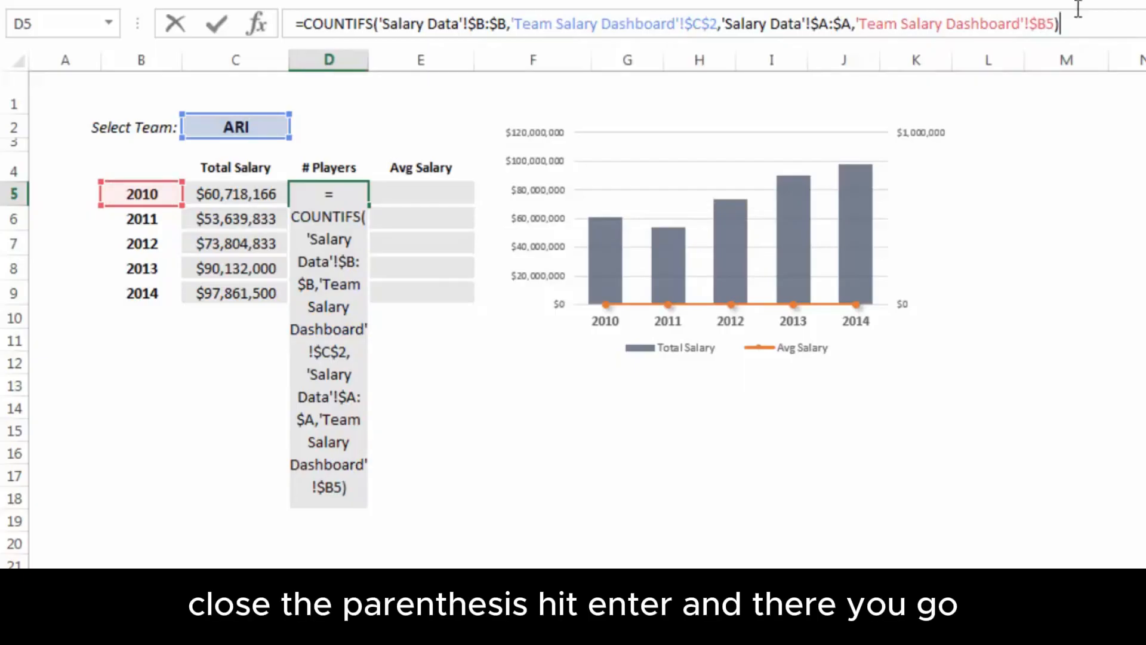
key(Return)
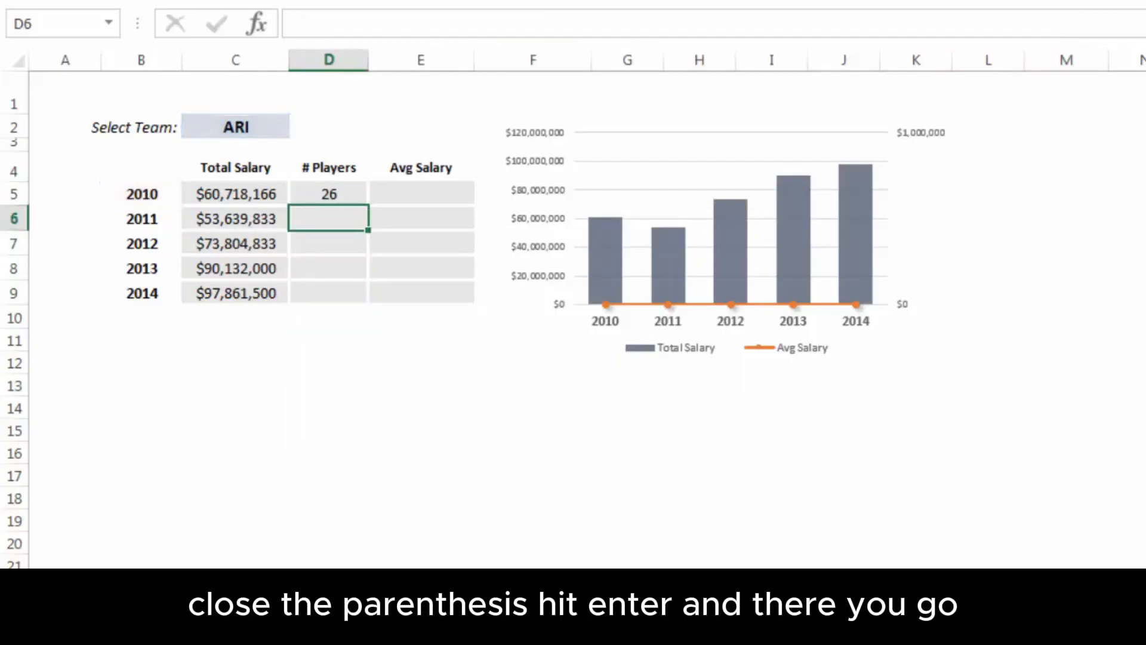
click(343, 192)
drag(366, 258, 367, 306)
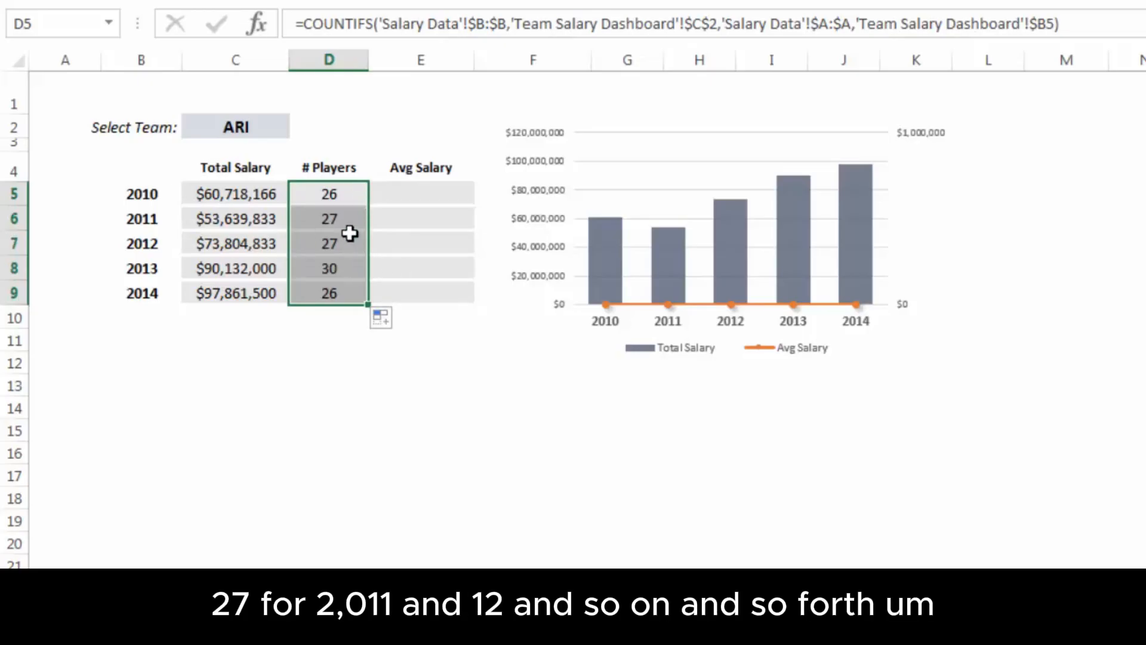
Calculate the average salary in E5 with =C5/D5 and fill the formula down through E9.
click(393, 194)
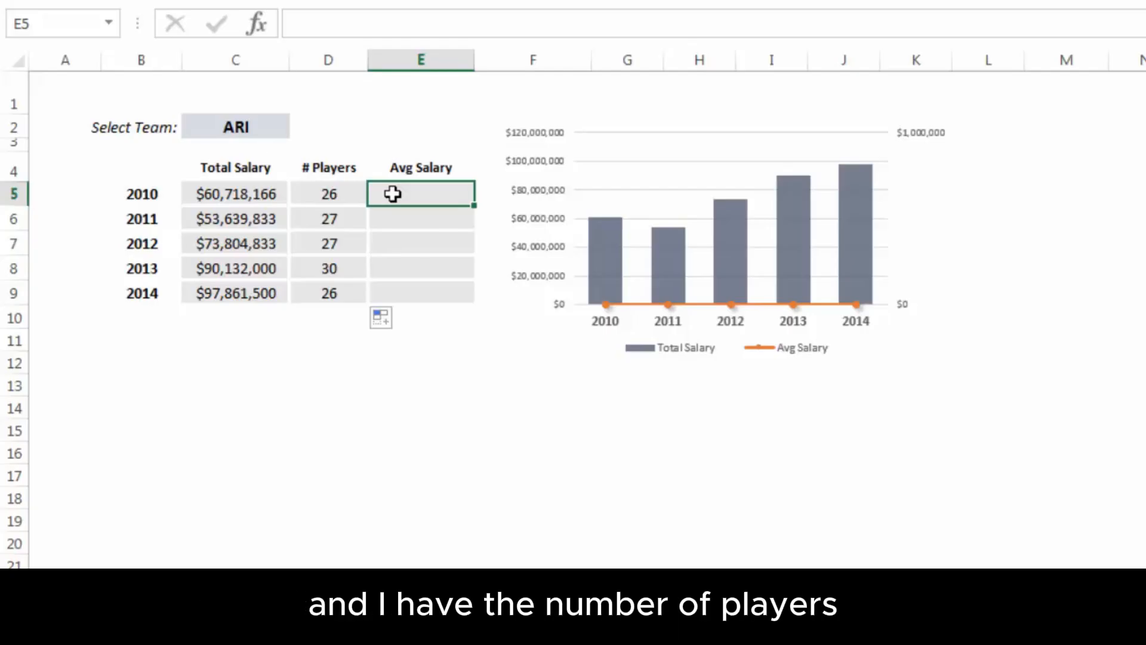
text(=)
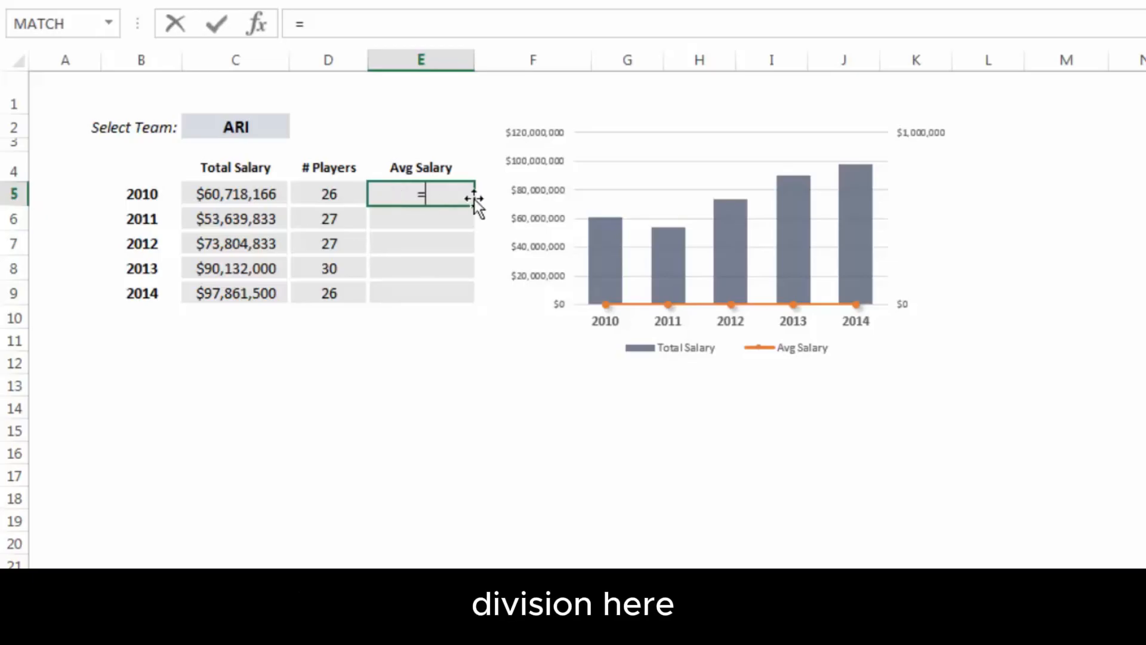
key(Left)
key(Left)
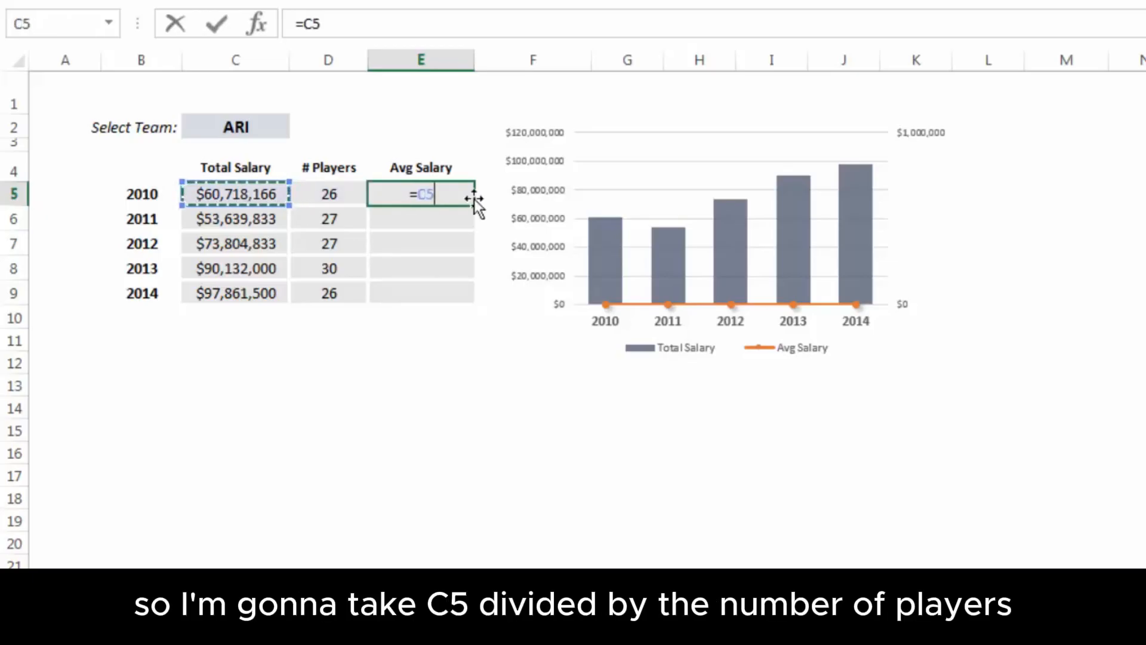
text(/)
key(Left)
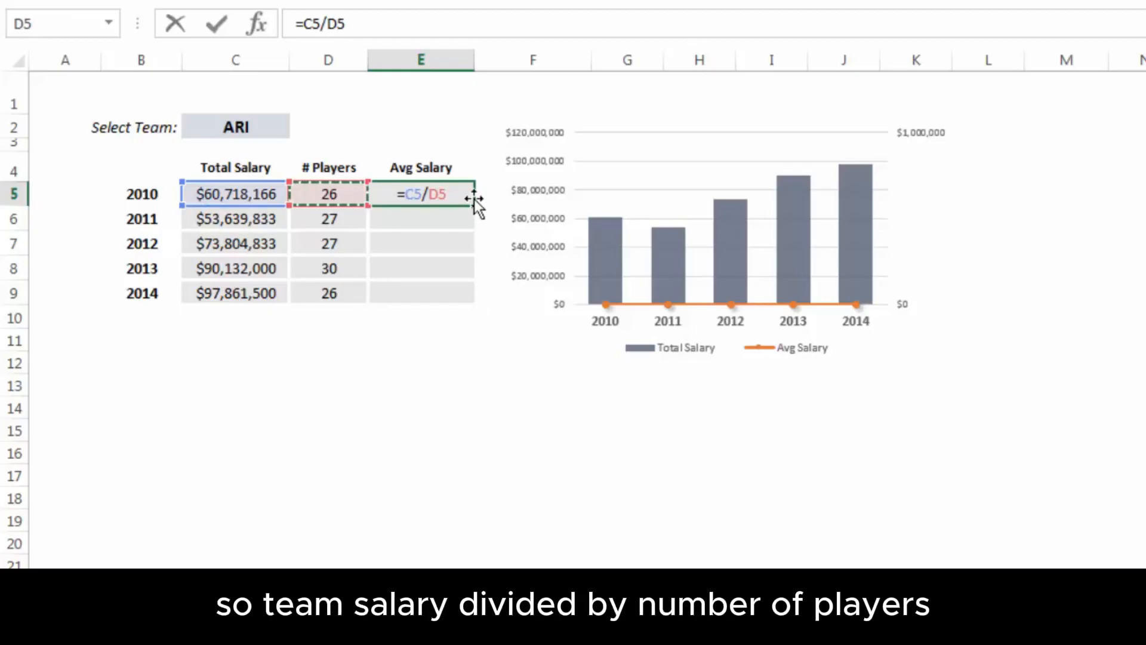
key(Return)
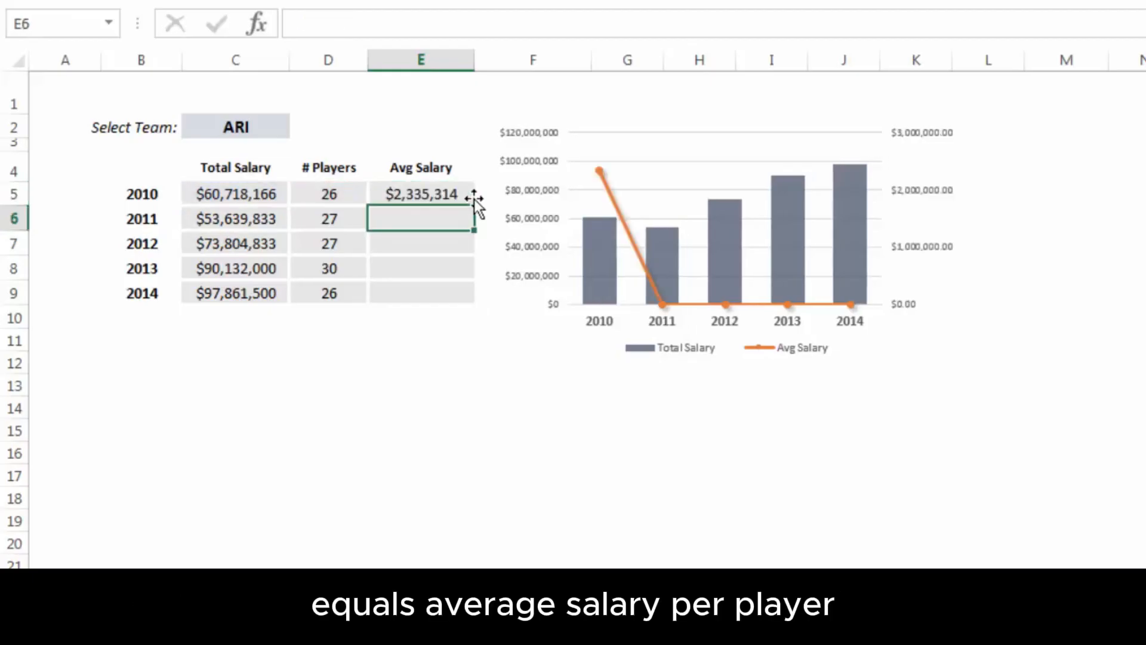
click(460, 195)
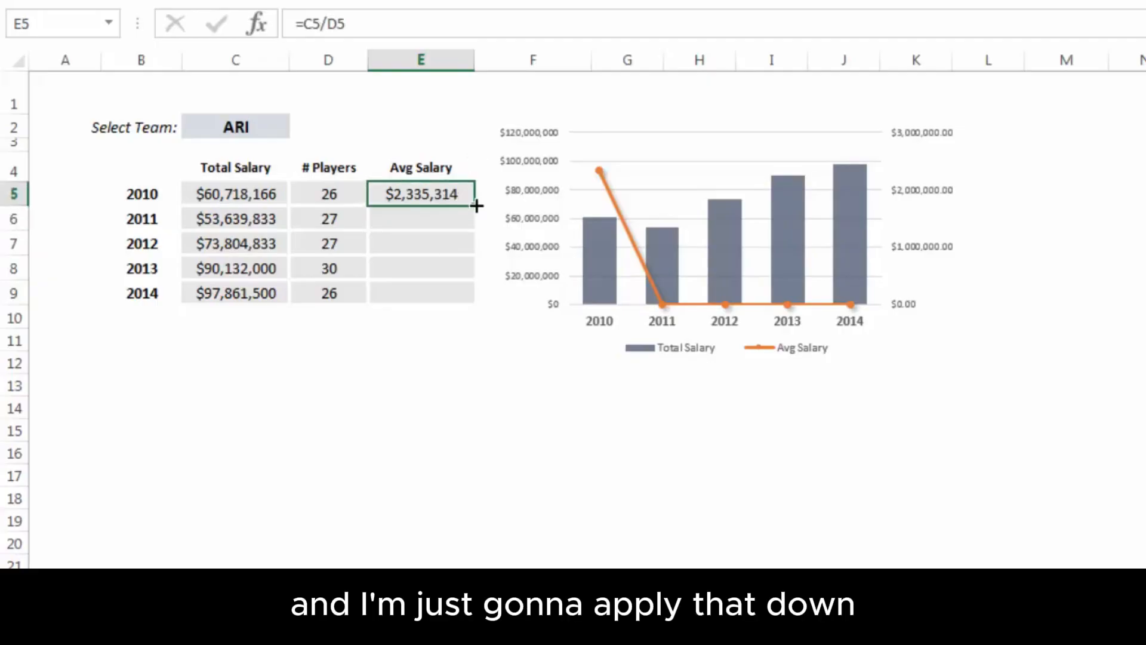
drag(474, 205, 468, 304)
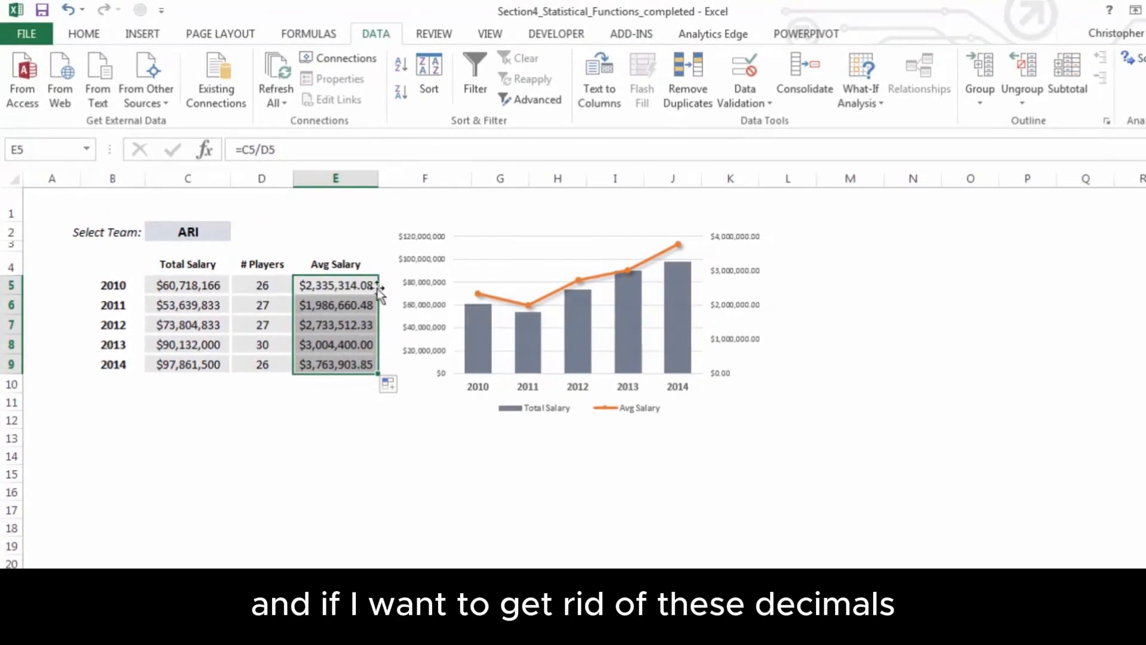
Remove both decimal places from the average salary values in E5:E9.
click(87, 36)
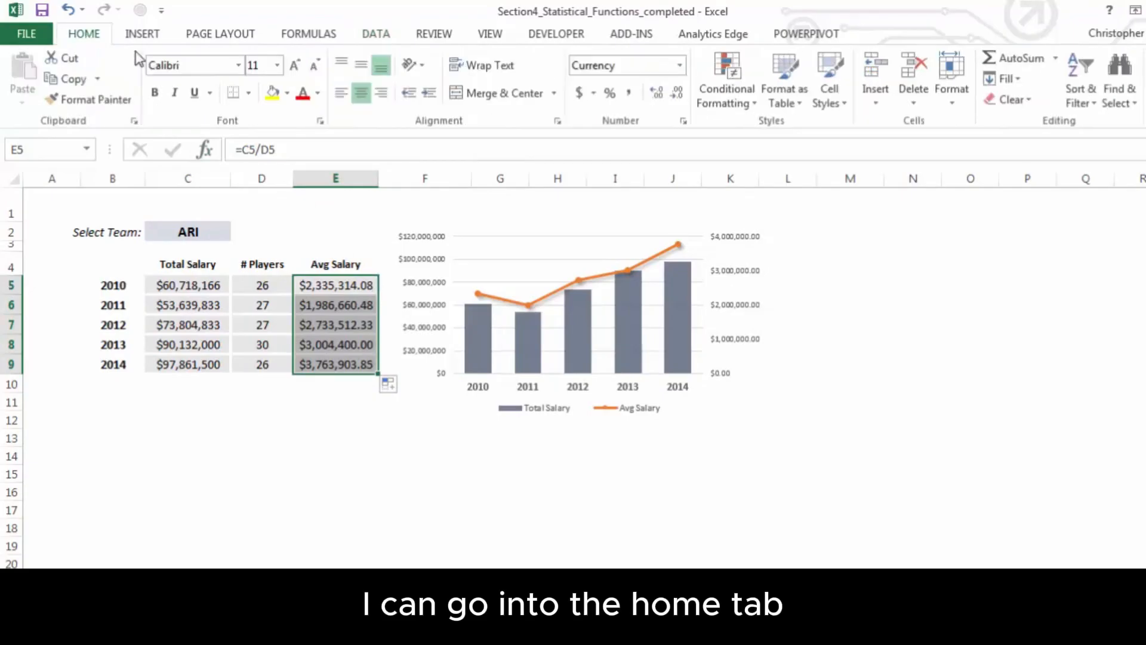
click(678, 95)
click(678, 95)
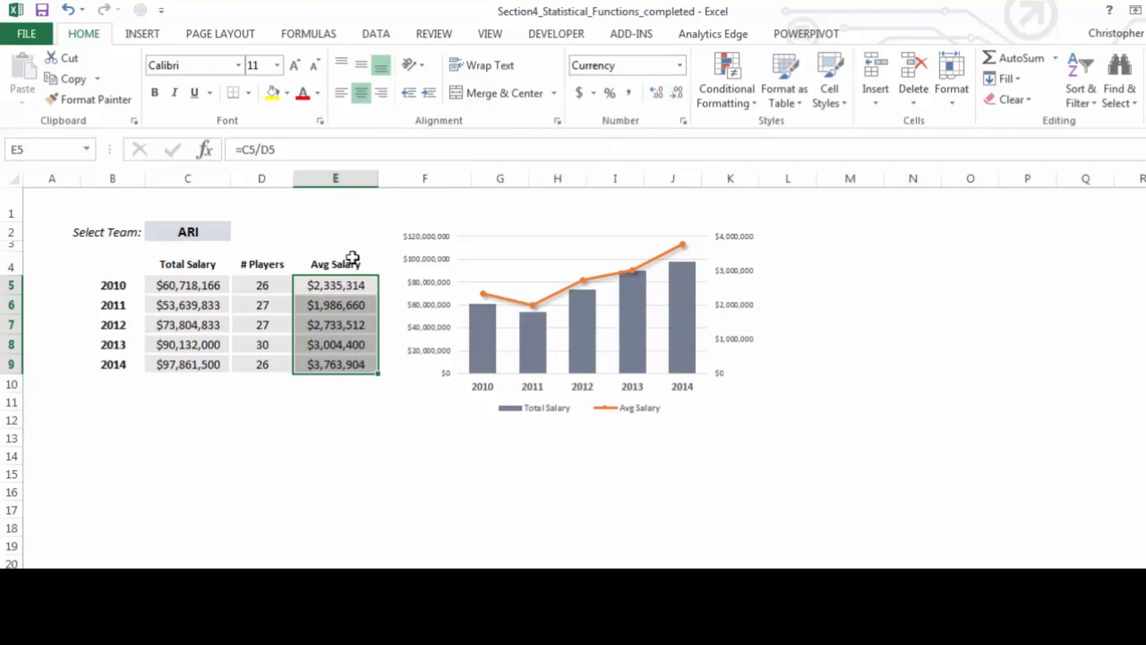
click(329, 421)
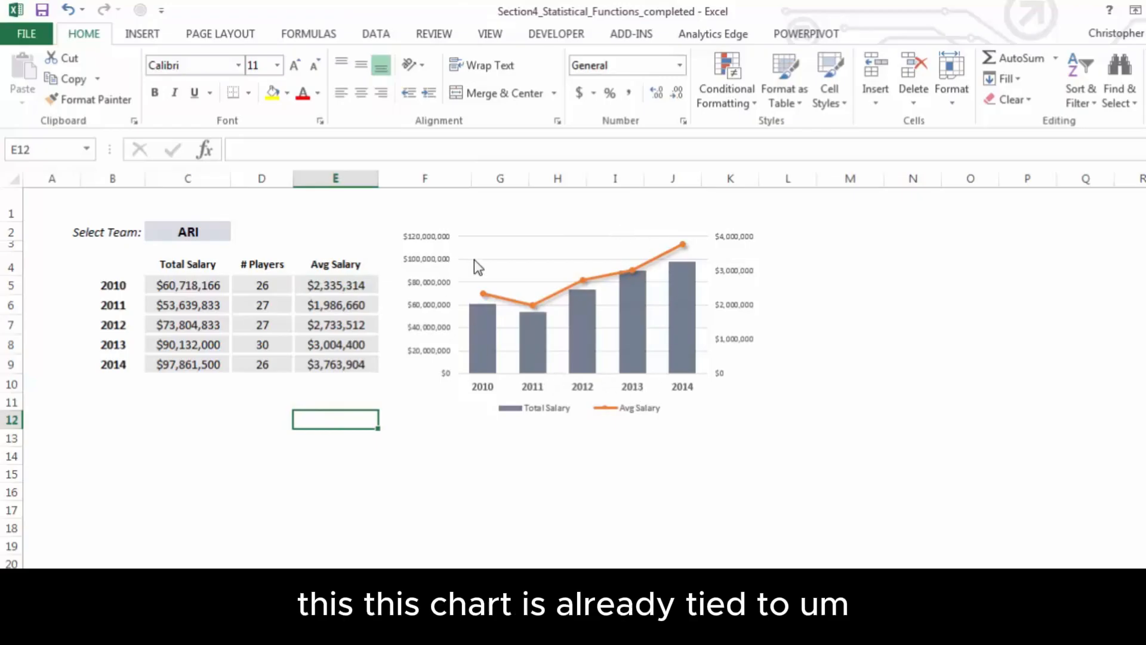
Inspect which dashboard ranges feed the chart's Total Salary columns and Avg Salary line.
click(502, 253)
click(584, 312)
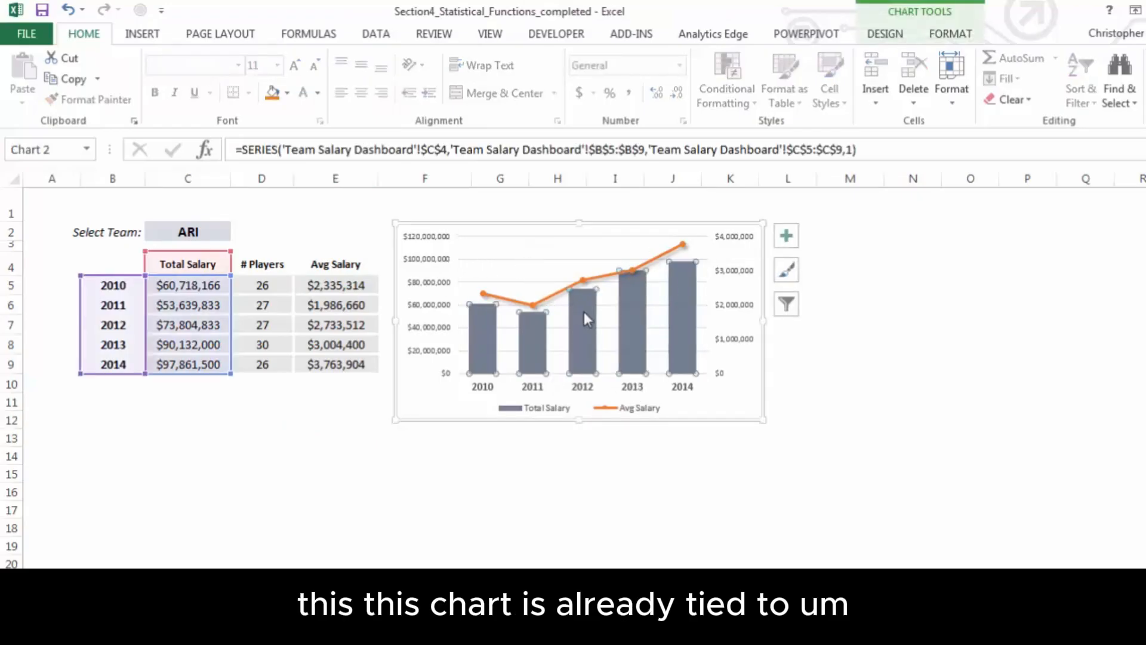
click(558, 296)
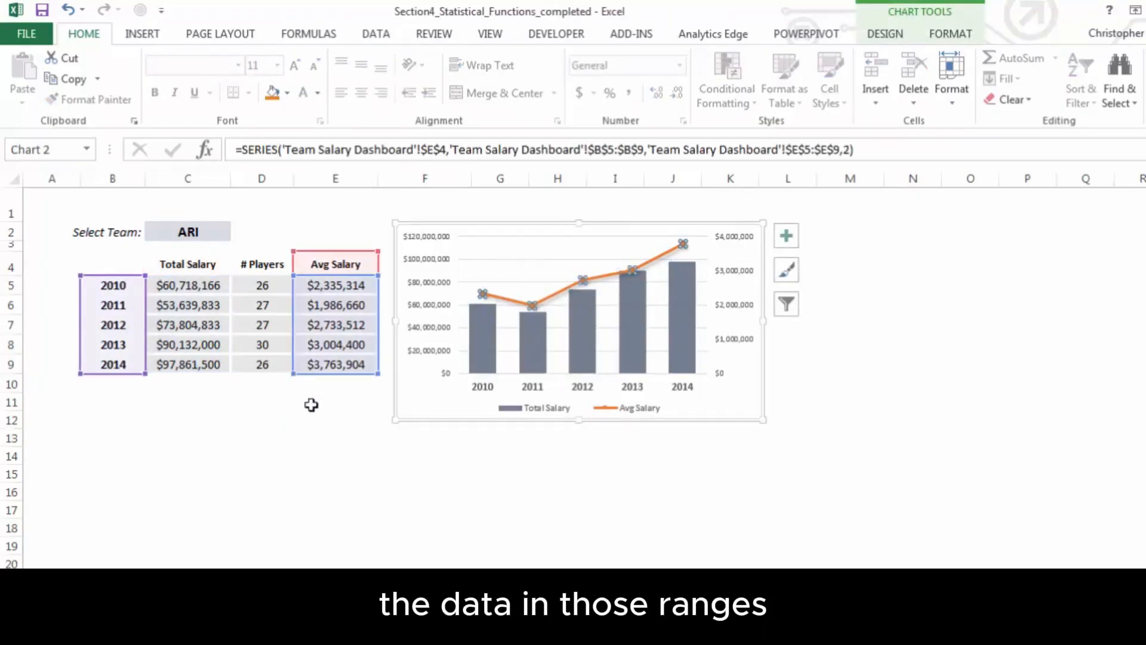
click(261, 455)
Test the dashboard by switching the team in C2 through several choices, including CHN and MIL, and return it to ARI.
click(217, 234)
click(238, 232)
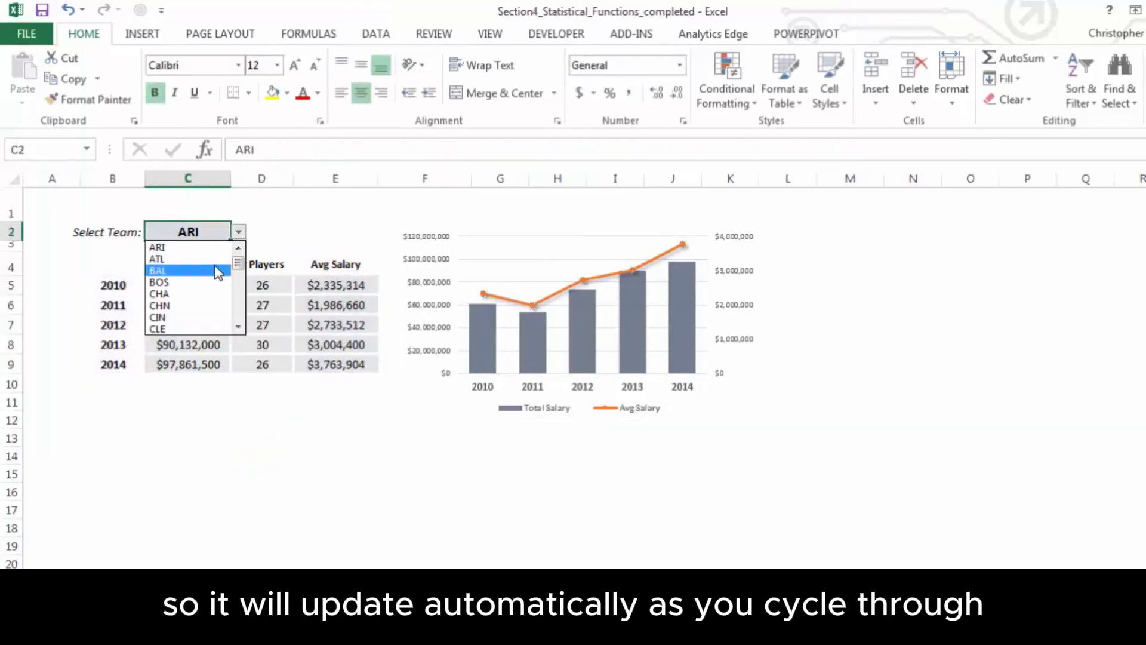
click(217, 266)
click(238, 232)
click(217, 276)
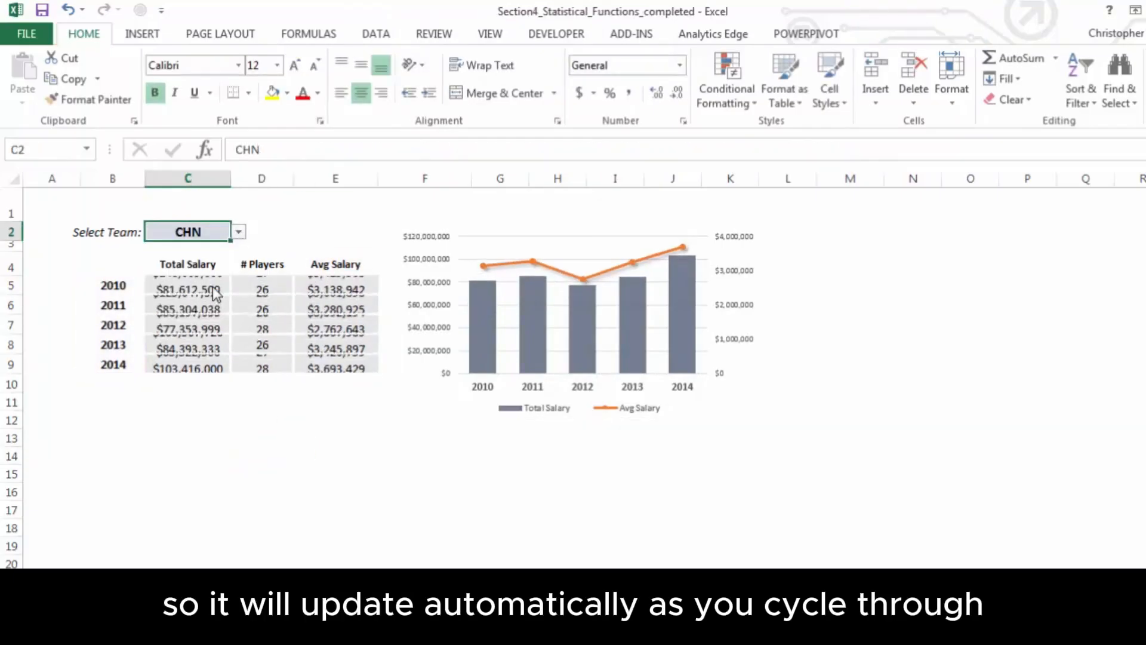
click(238, 232)
scroll(241, 280, down, 2)
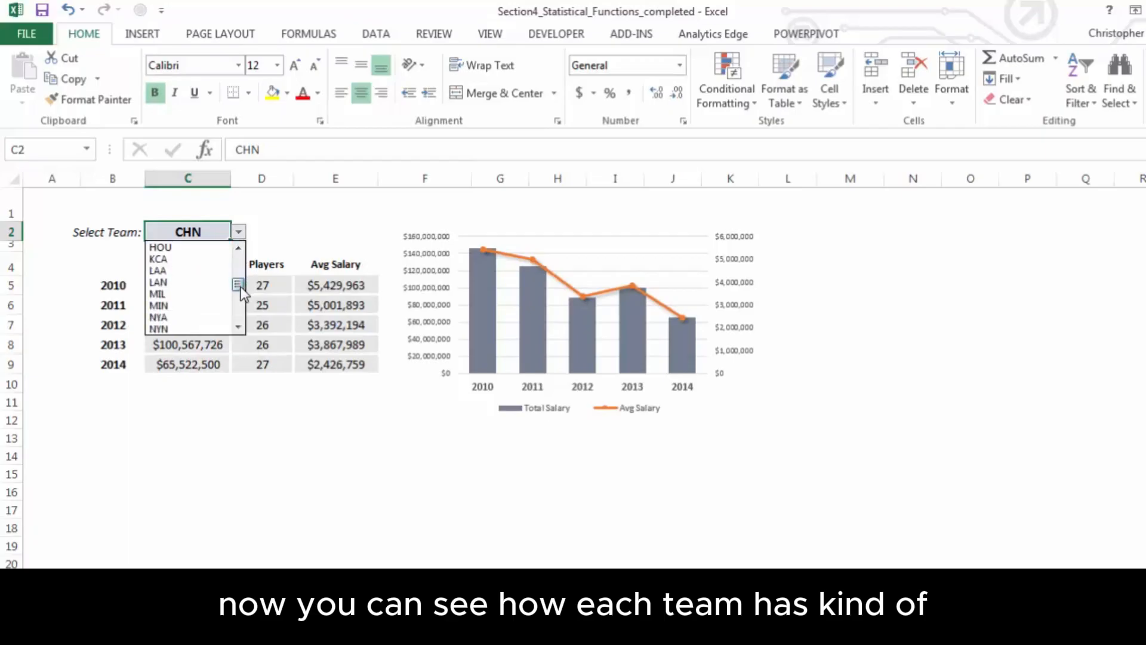
click(188, 293)
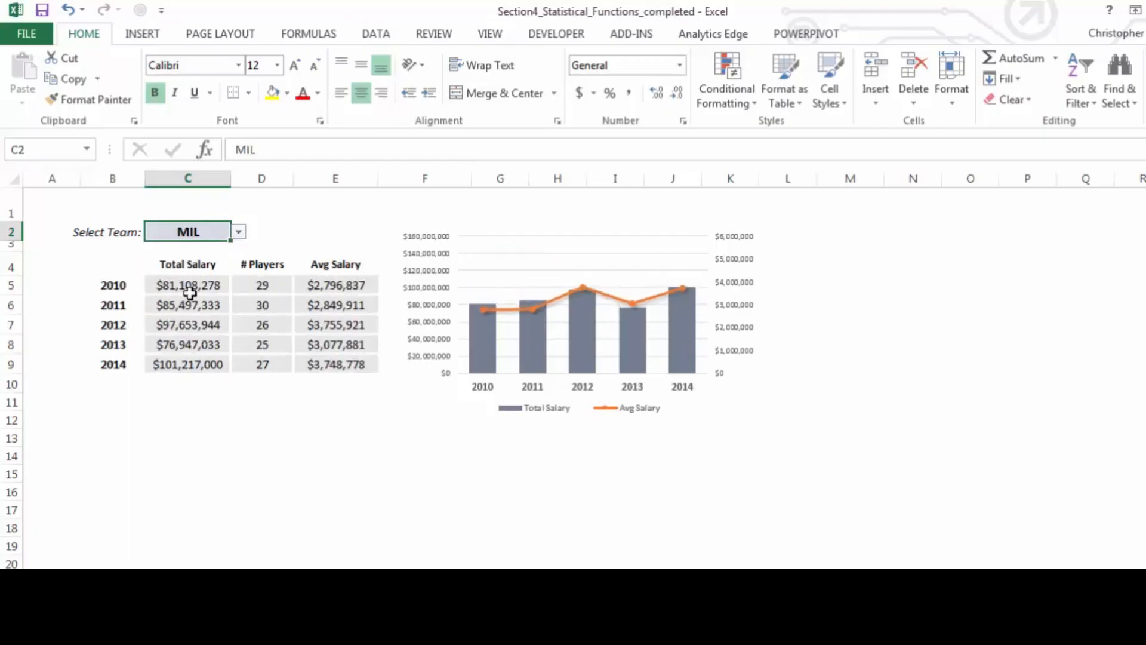
click(238, 232)
drag(238, 294, 236, 263)
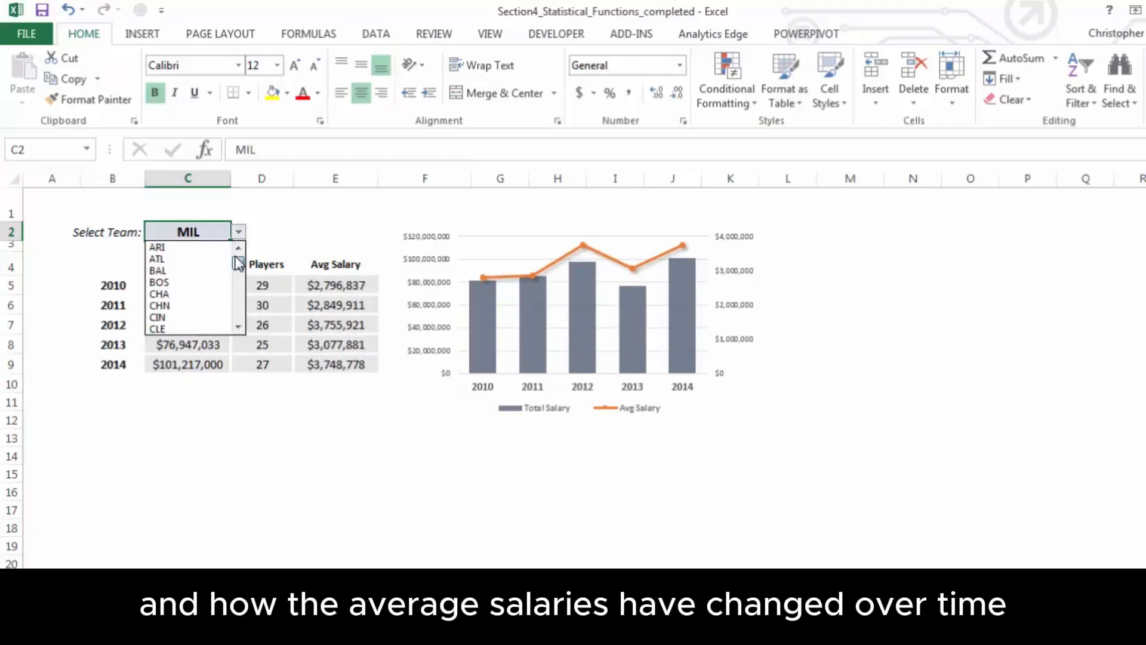
click(194, 247)
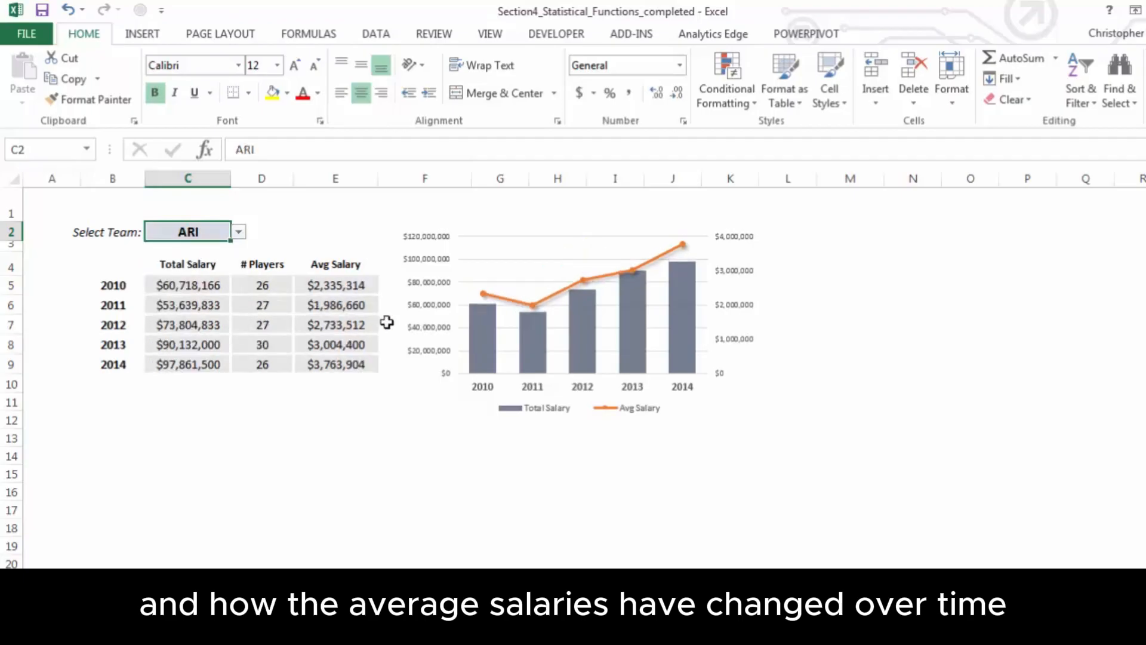